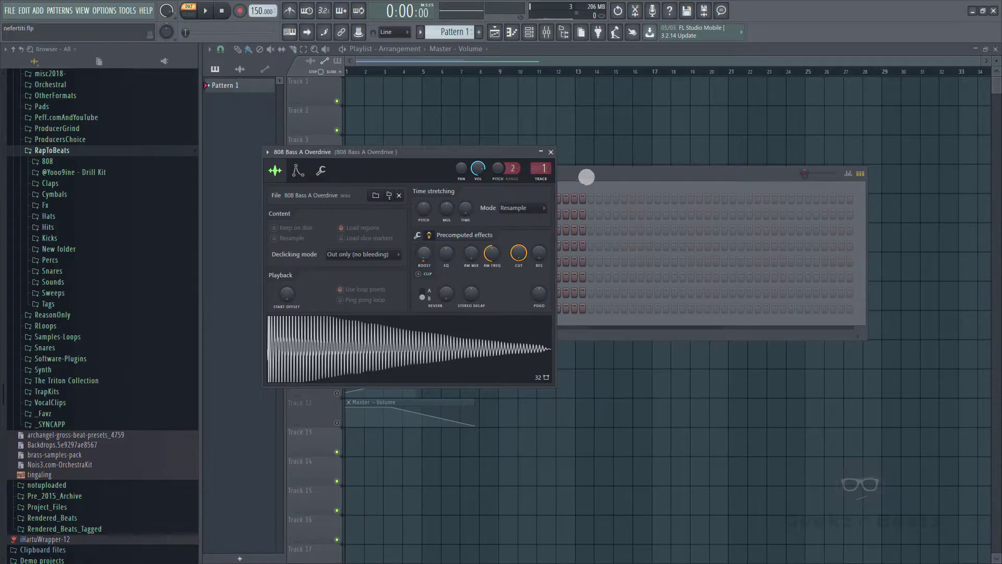
Turn the 808 Bass A Overdrive sample's Boost effect down to none, moving the channel rack clear of the sample's settings.
click(586, 177)
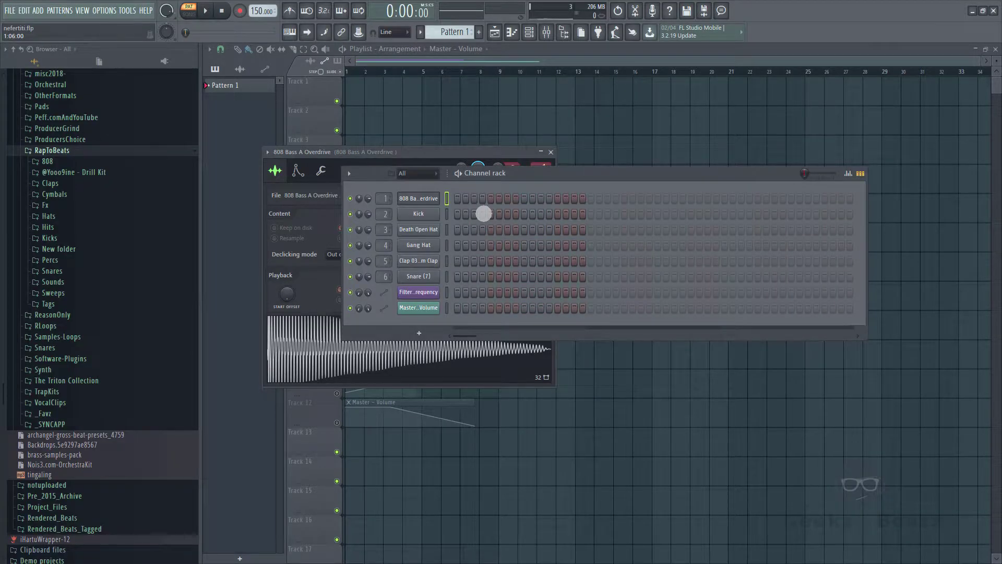
drag(576, 190, 737, 299)
click(434, 249)
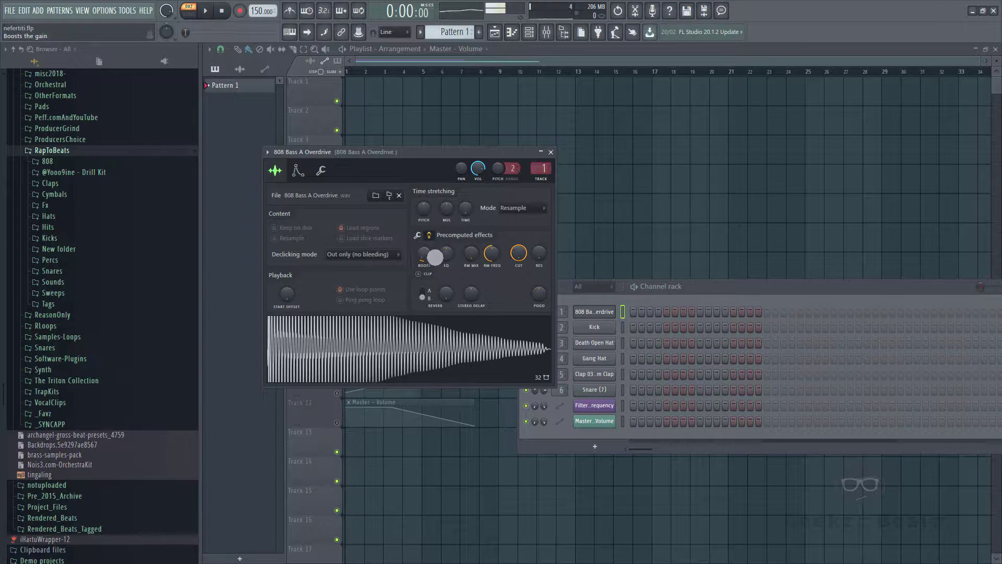
drag(435, 254, 438, 264)
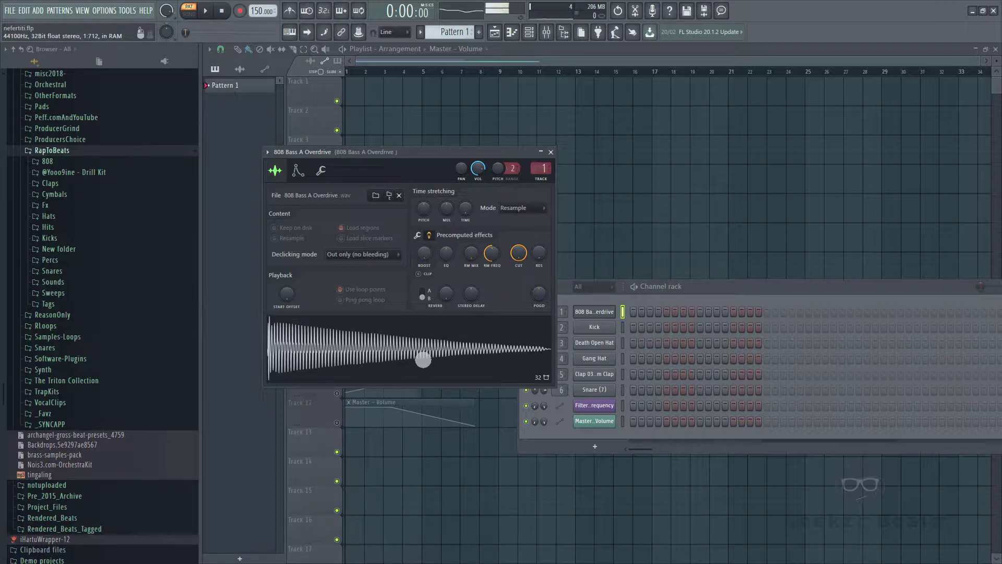
drag(672, 287, 599, 223)
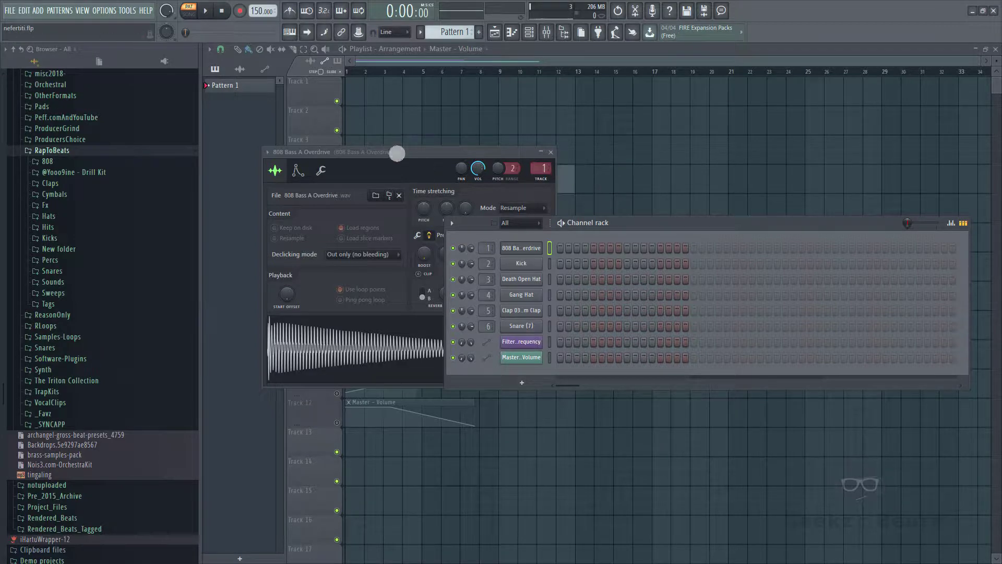
Place the looperman byerocket-halo loop at the start of Track 2 and play it back.
drag(357, 127, 357, 128)
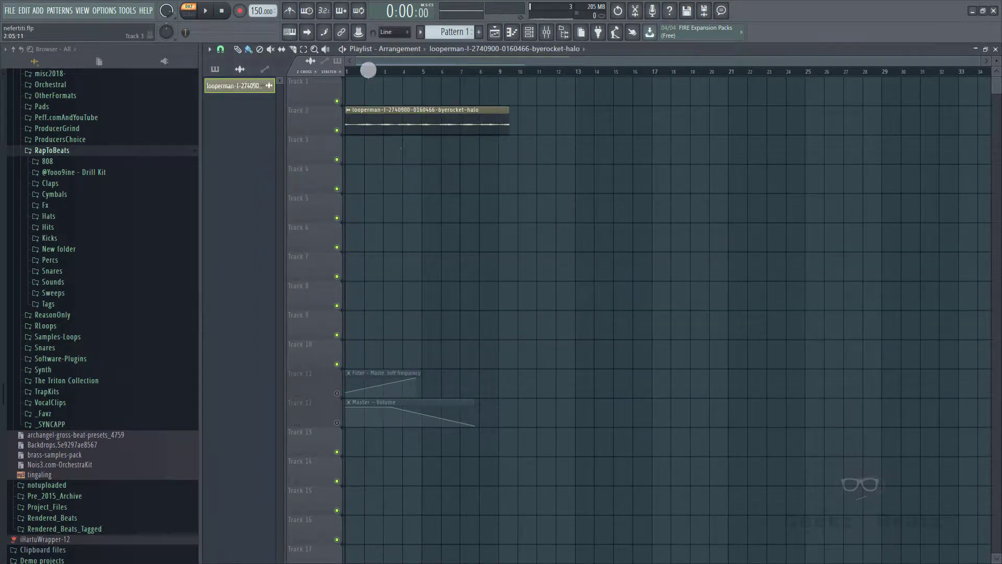
key(space)
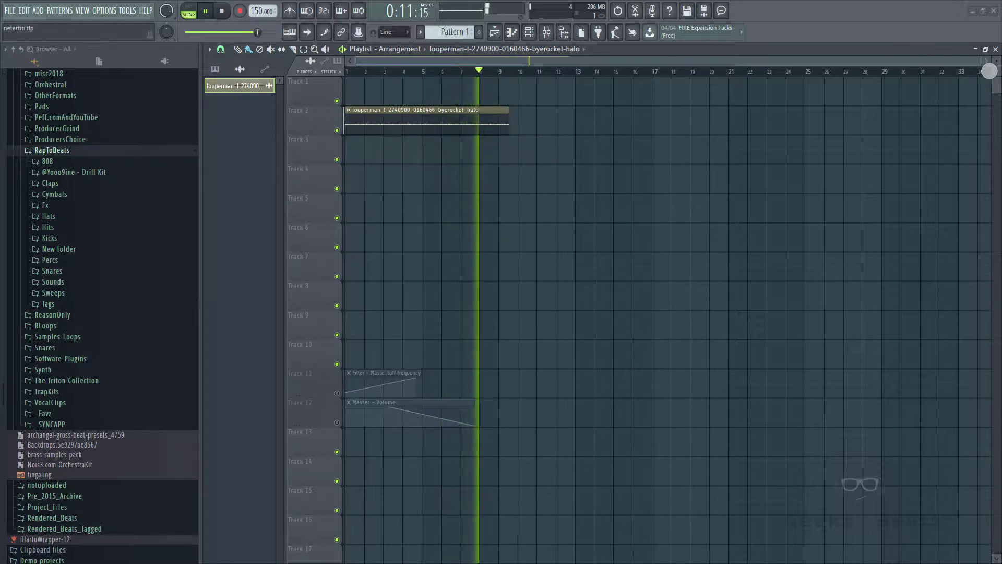
scroll(945, 72, up, 1)
scroll(945, 72, up, 2)
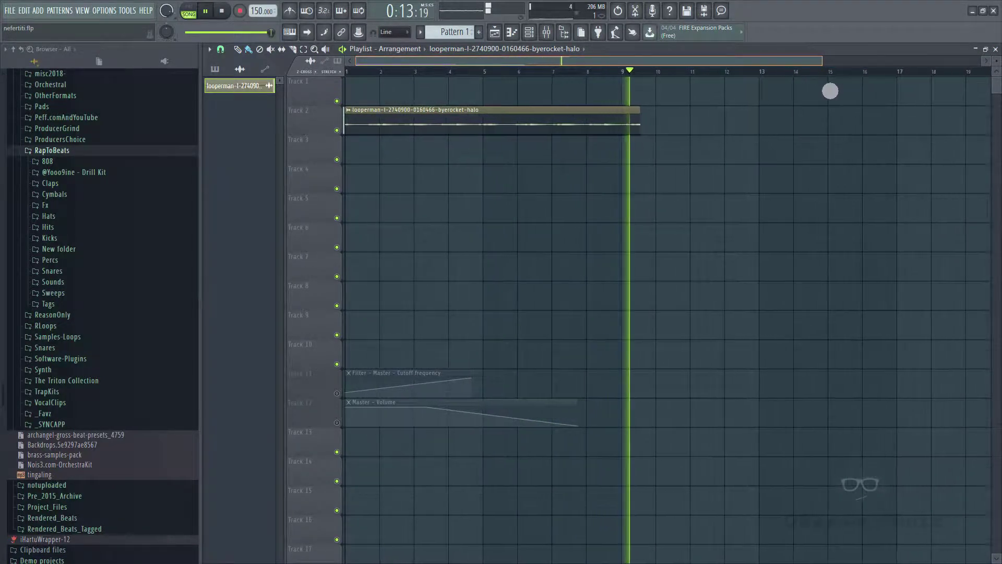
key(space)
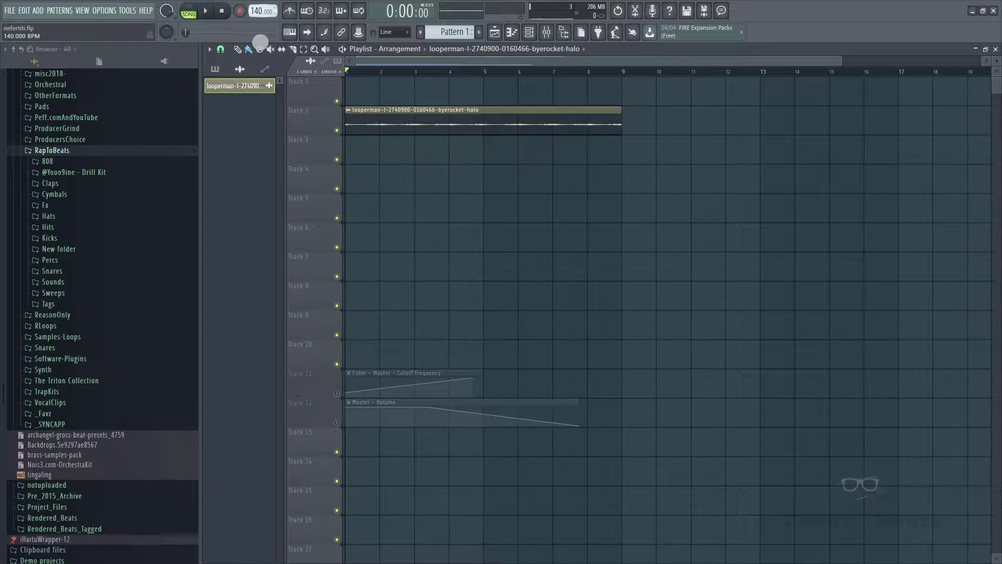
Set the project tempo to 140 BPM and play the loop briefly to check it.
drag(260, 42, 267, 20)
click(550, 314)
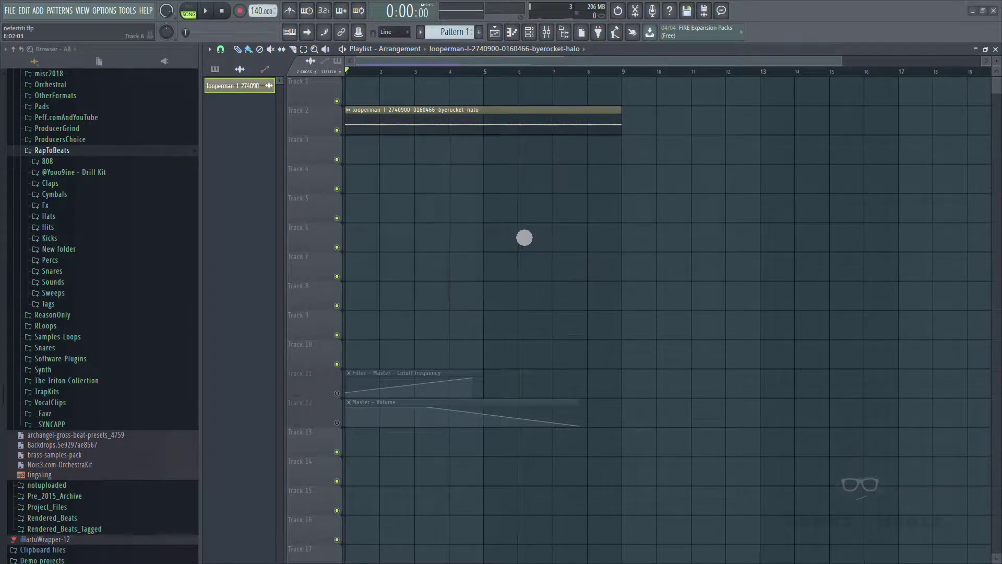
key(space)
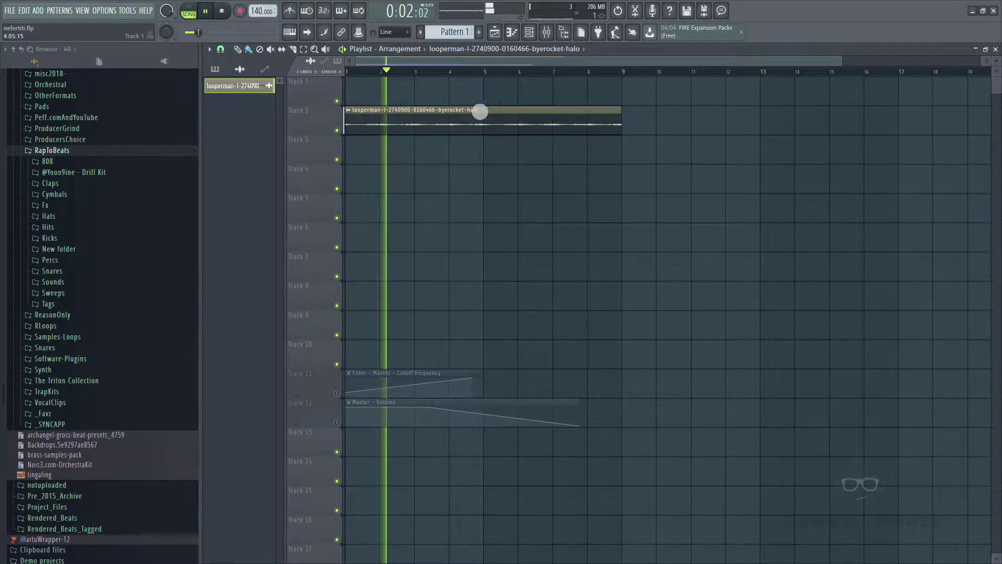
key(space)
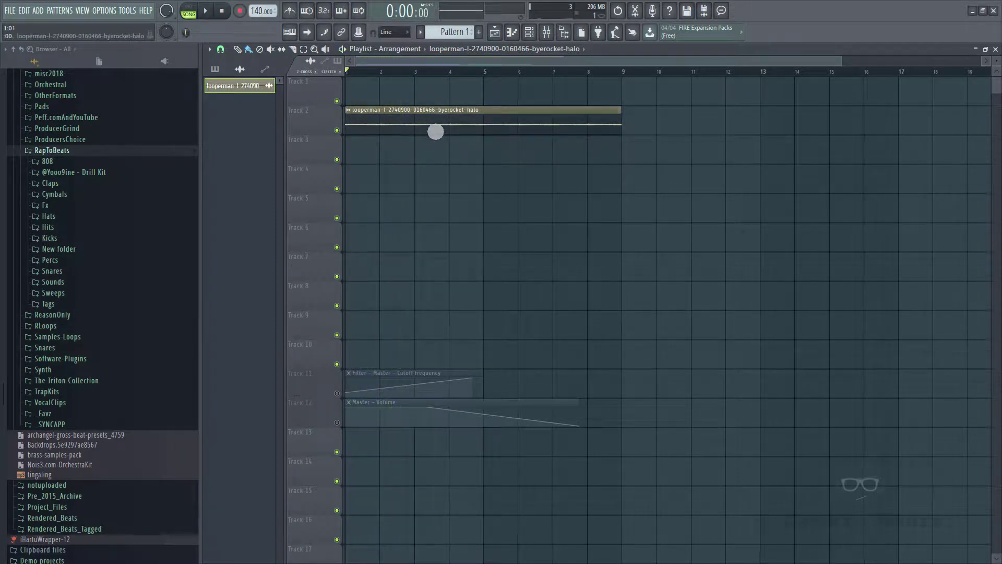
Normalize the byerocket-halo loop in its channel settings and play back the louder clip.
double_click(434, 121)
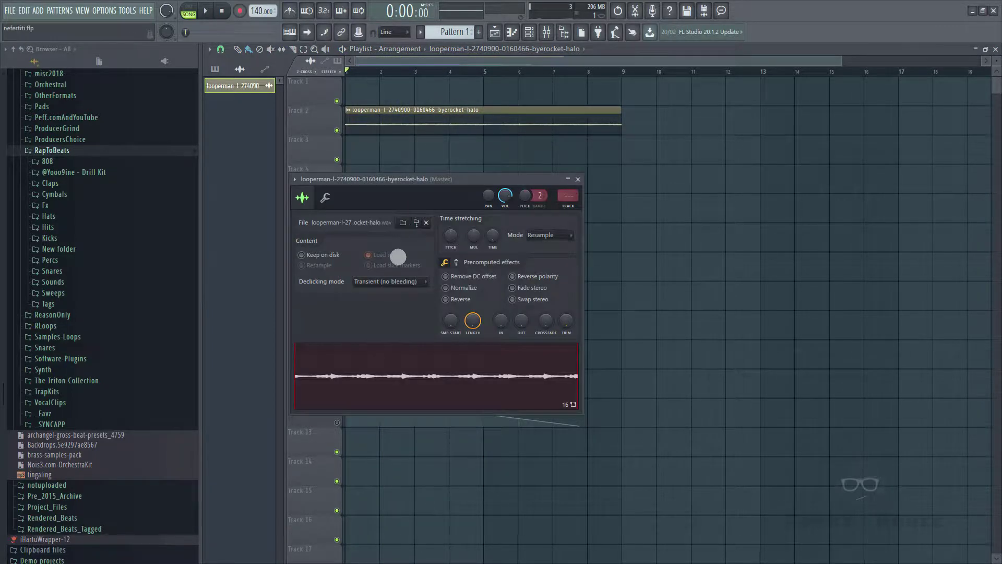
click(458, 288)
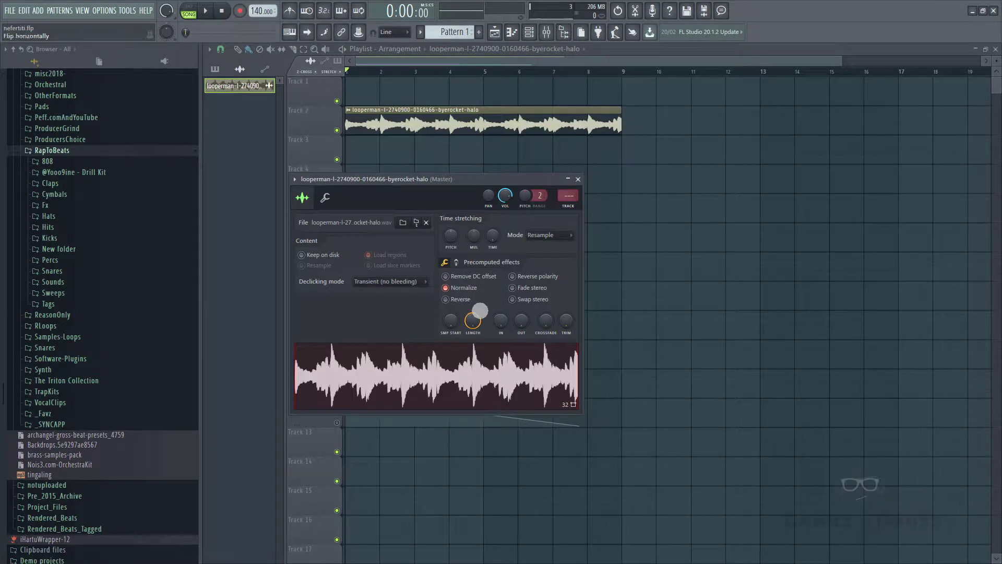
key(space)
click(578, 179)
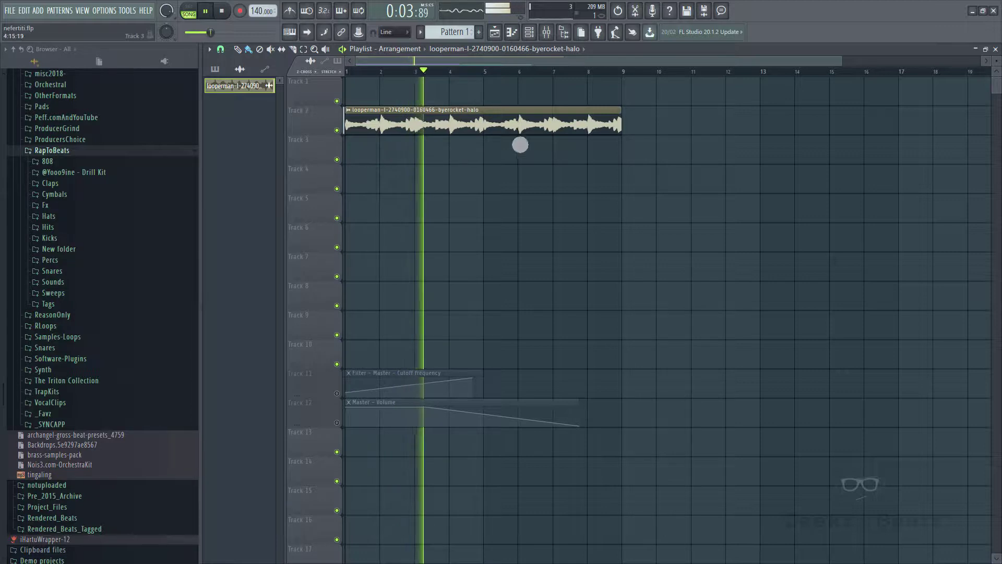
key(space)
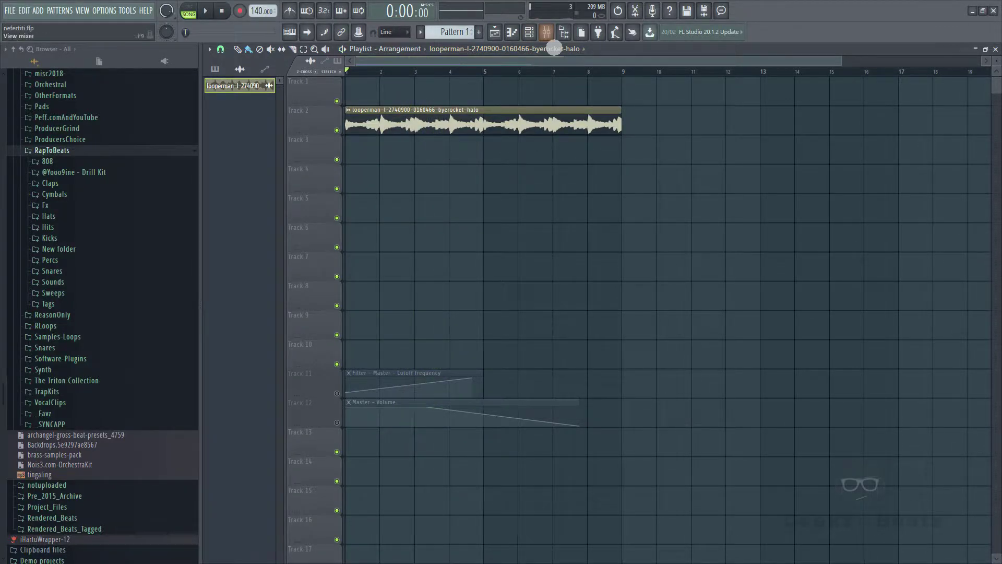
Route the loop to mixer track 7, lower that track's fader to about 54%, and check the level during playback.
click(546, 32)
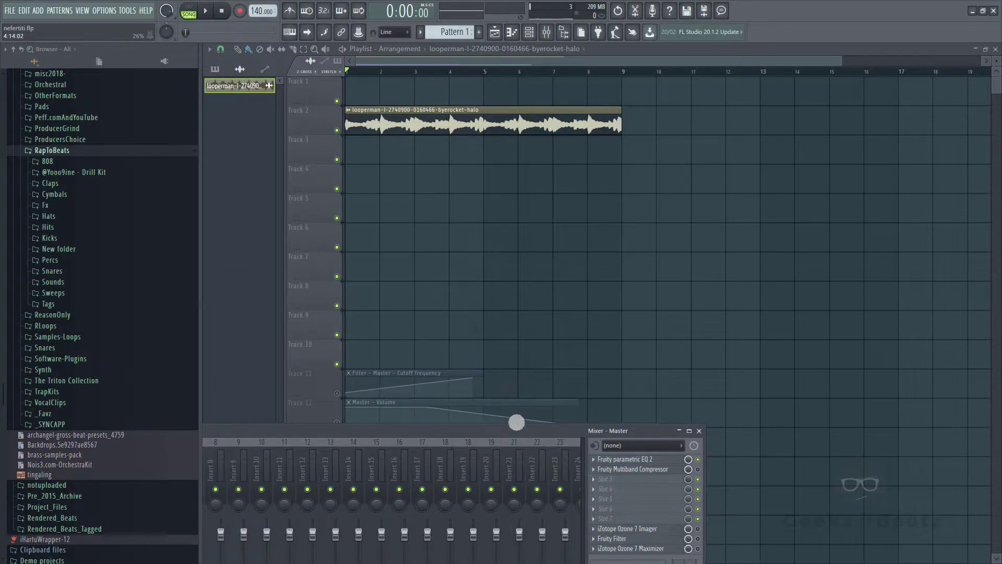
drag(516, 422, 638, 245)
double_click(461, 116)
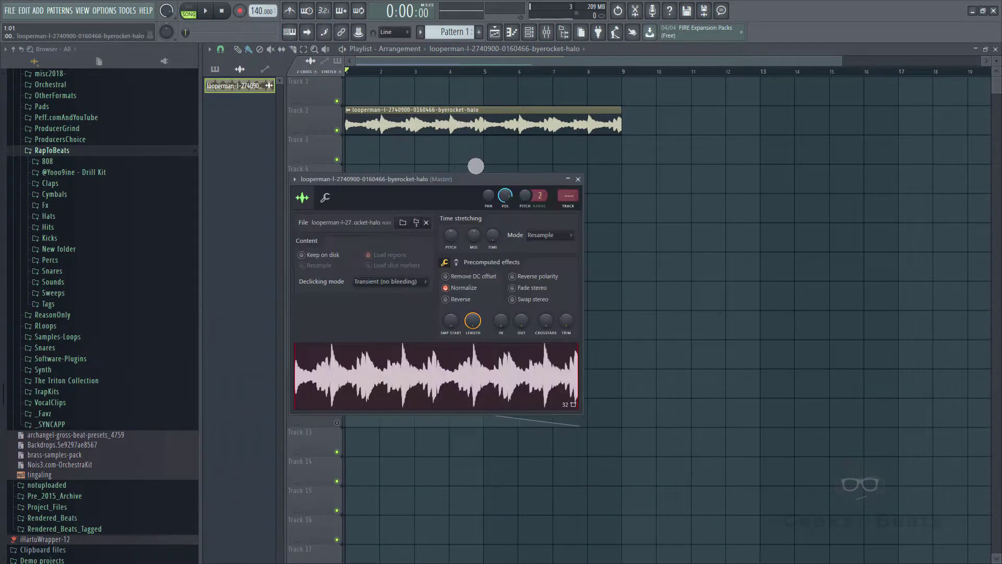
click(576, 213)
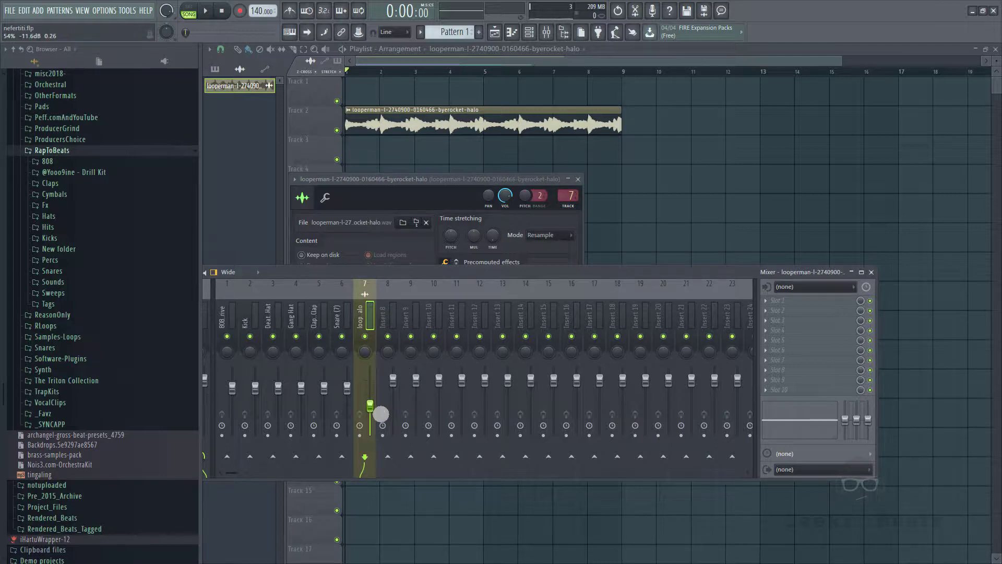
key(space)
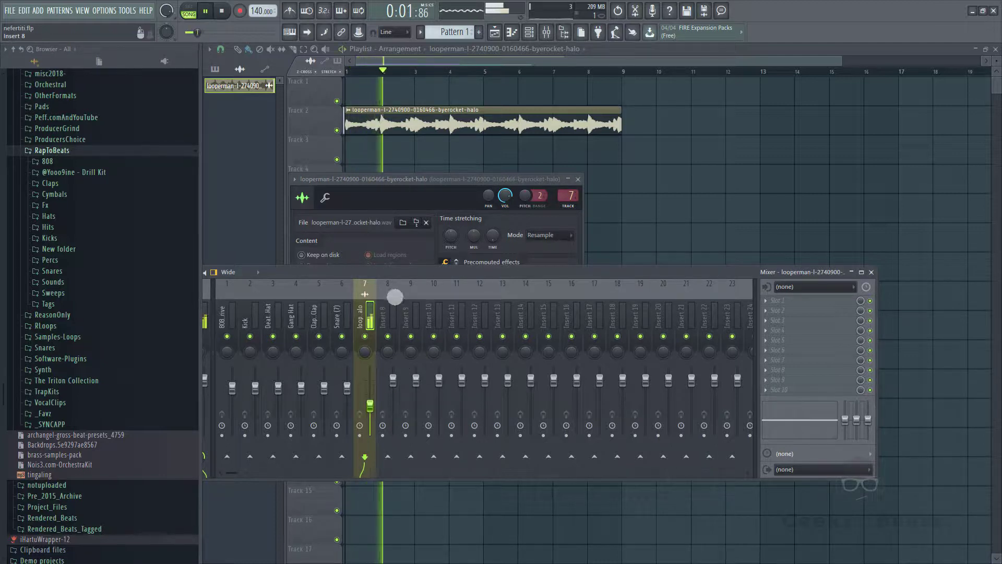
drag(447, 285, 537, 304)
key(space)
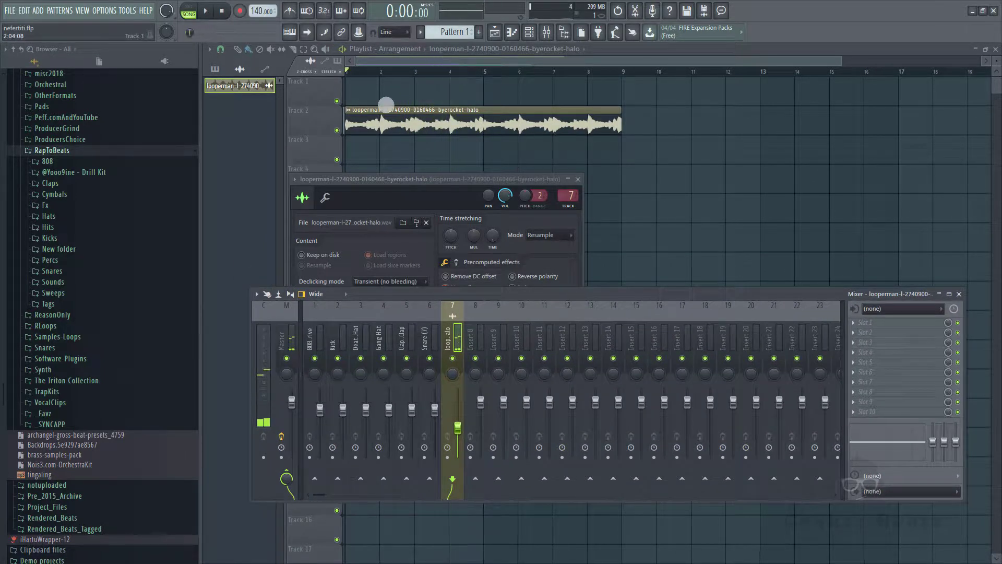
Copy the loop to the start of Track 3 and make the Track 2 clip unique.
click(369, 159)
click(366, 159)
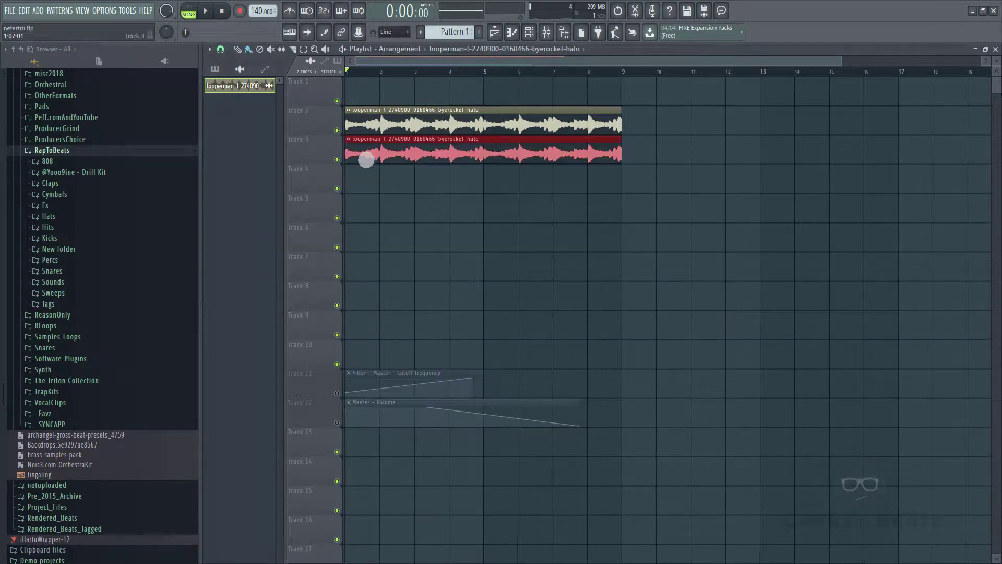
click(356, 115)
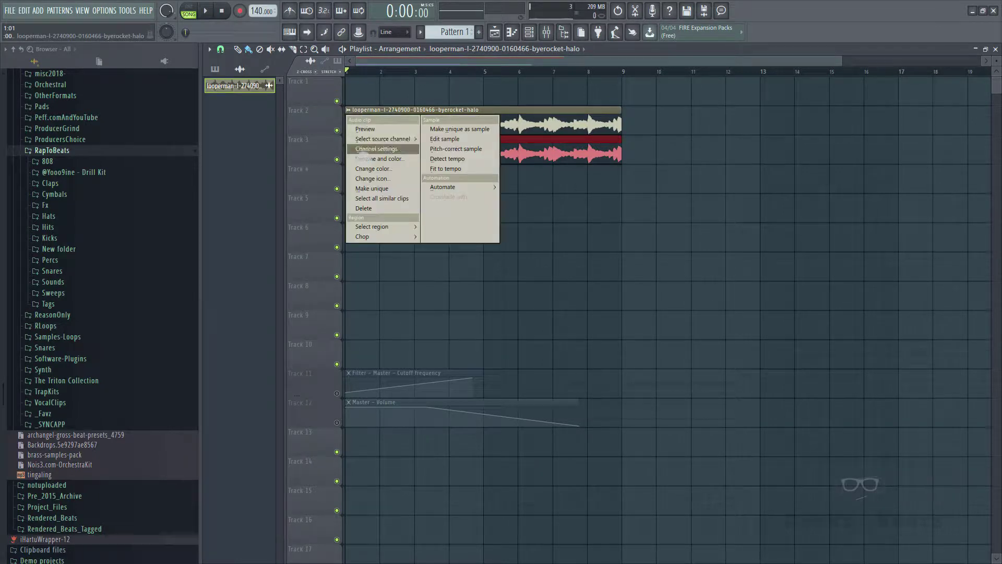
click(361, 186)
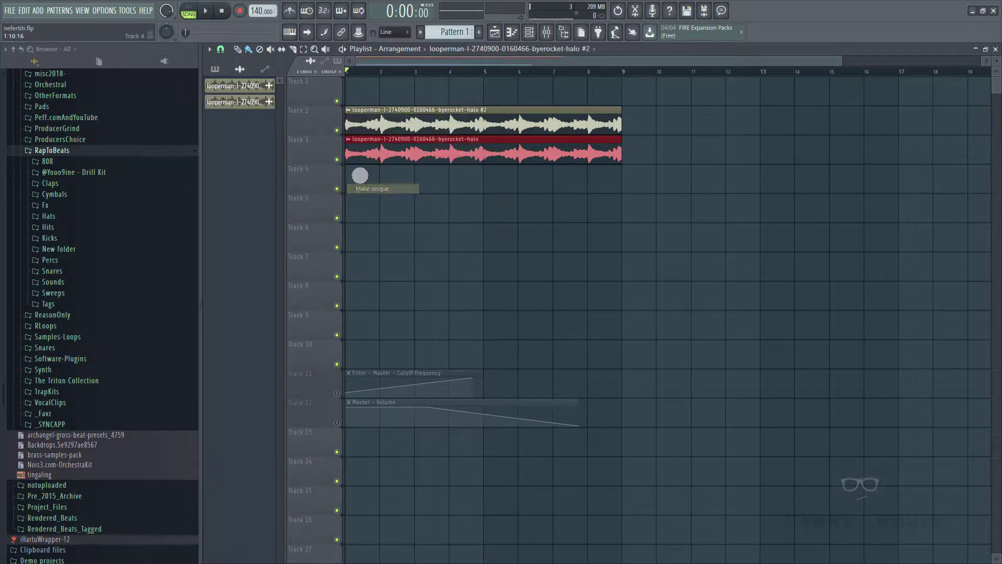
Mute Track 3, lower the Track 2 loop's pitch with the time-stretching mode set to Auto, and play it back.
click(337, 159)
click(358, 124)
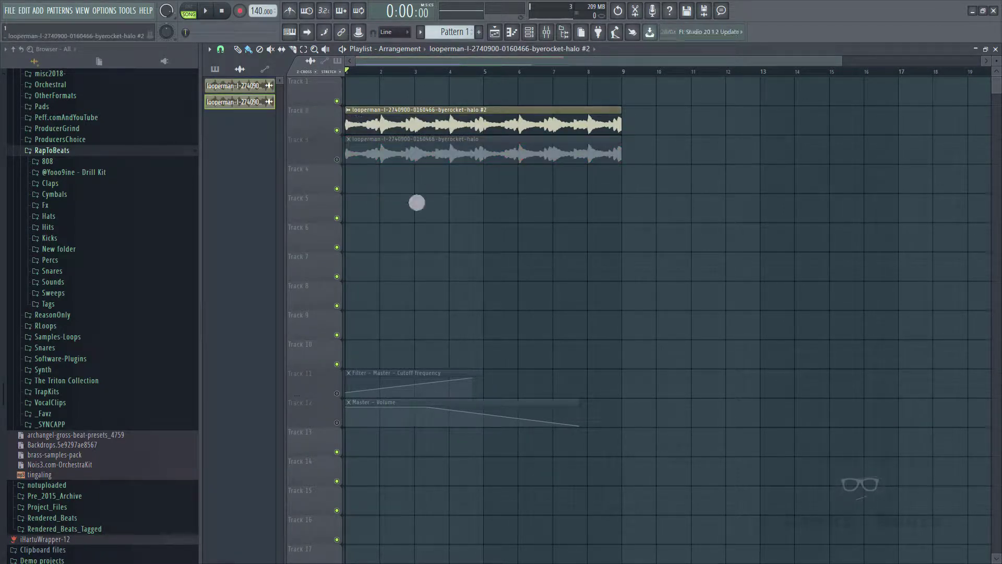
double_click(386, 129)
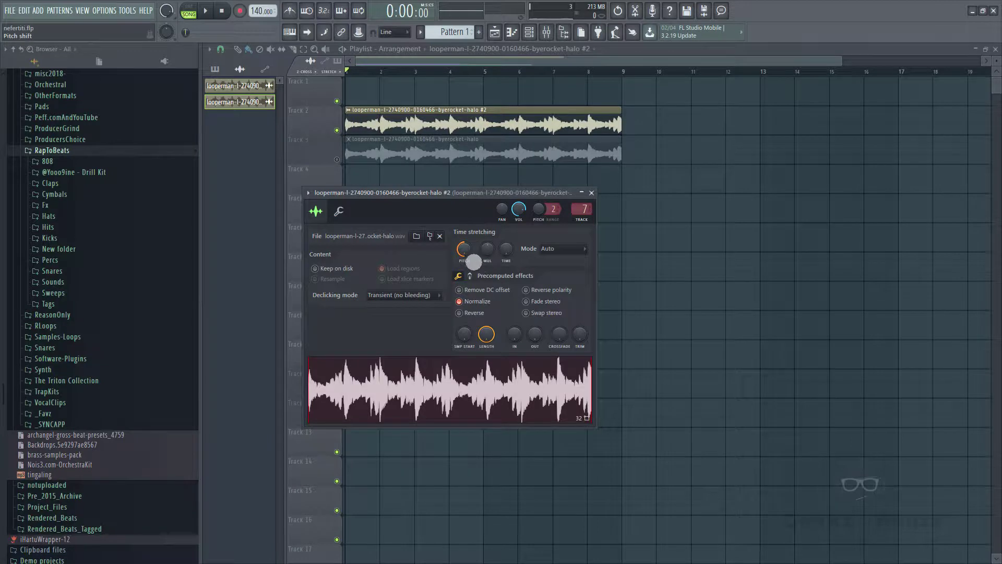
key(space)
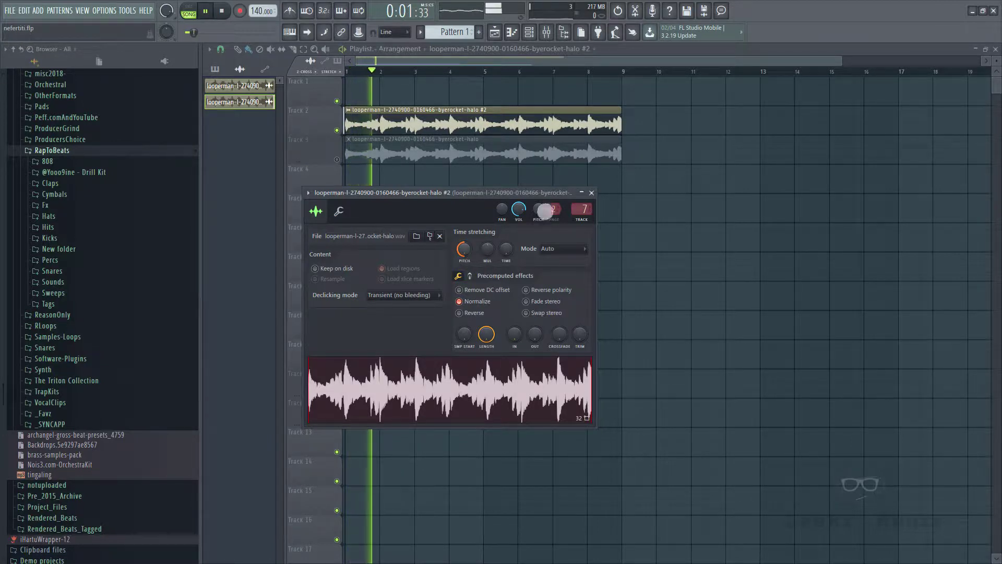
click(592, 192)
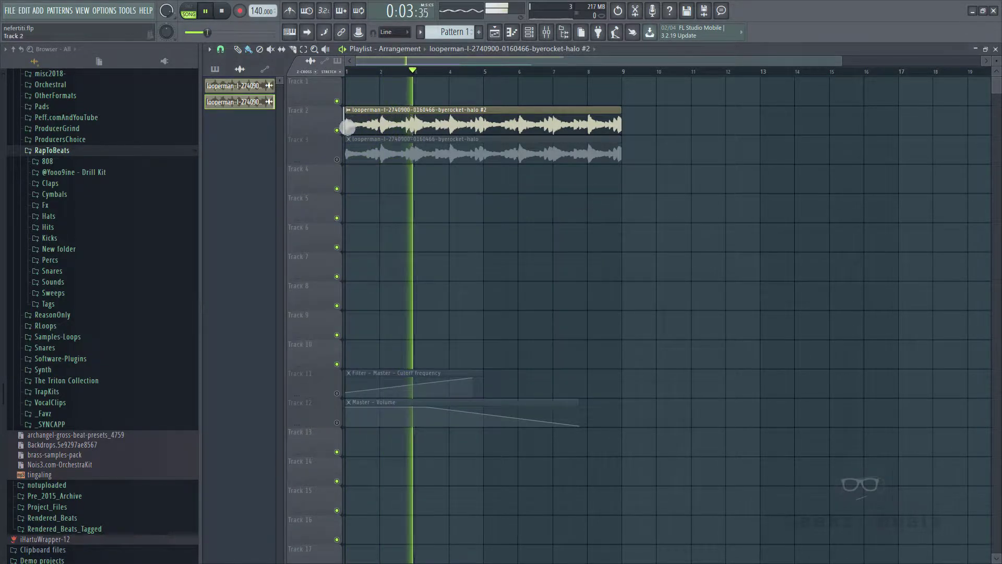
key(space)
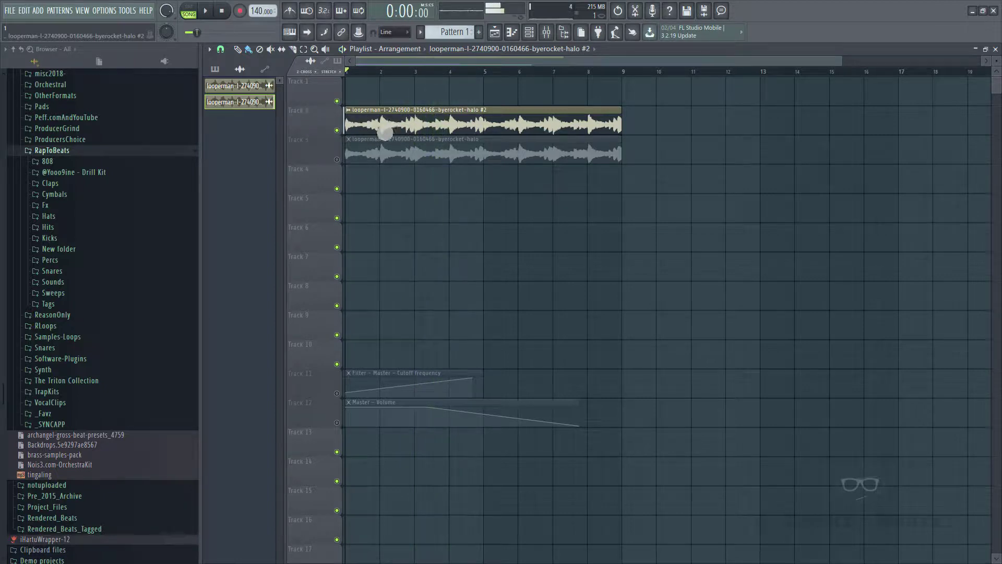
Place another copy of the original loop at the start of Track 4 and make it unique.
click(359, 184)
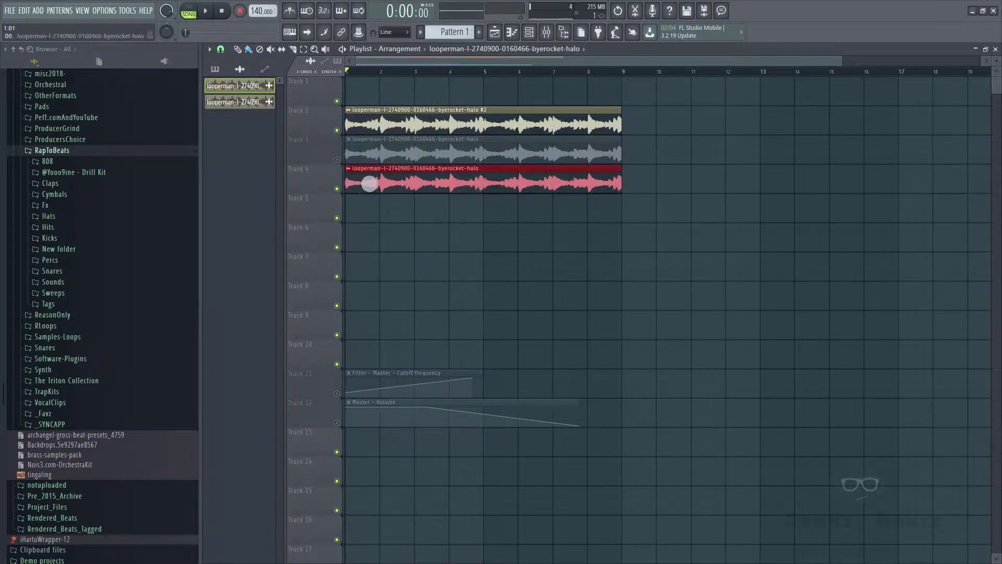
click(349, 169)
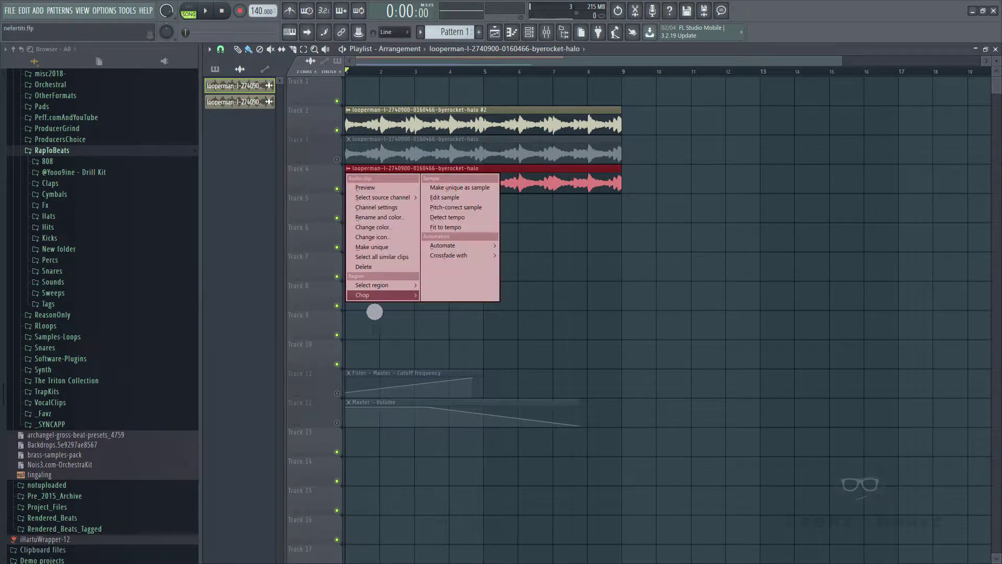
click(372, 247)
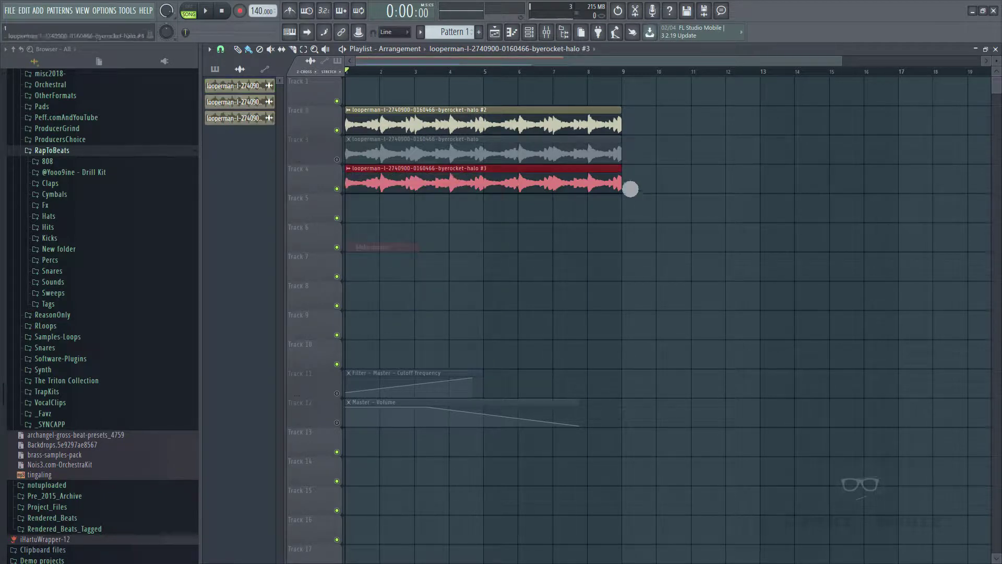
Stretch the Track 4 loop down to half length so it ends at bar 5, and play it with Track 2 muted.
drag(629, 189, 490, 201)
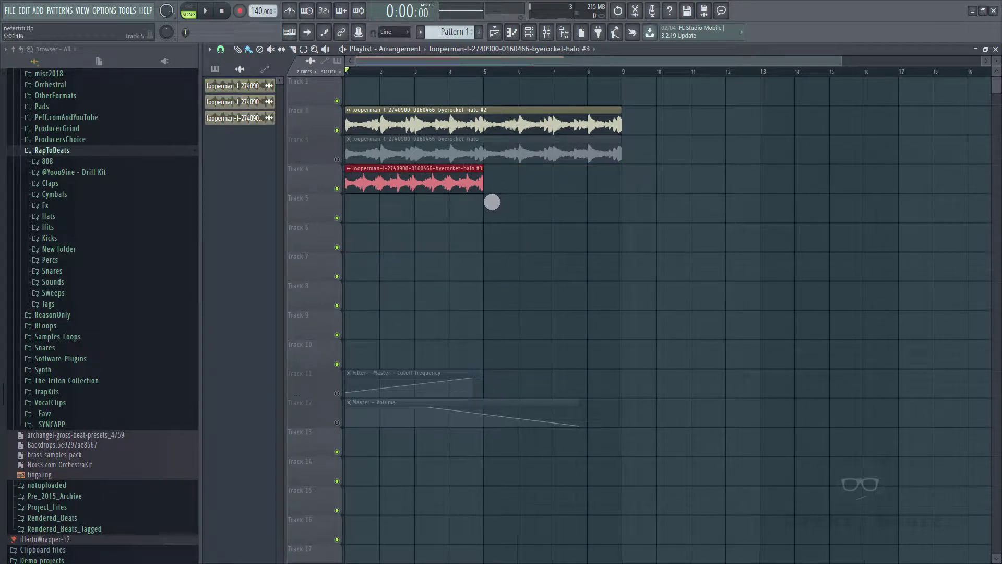
key(space)
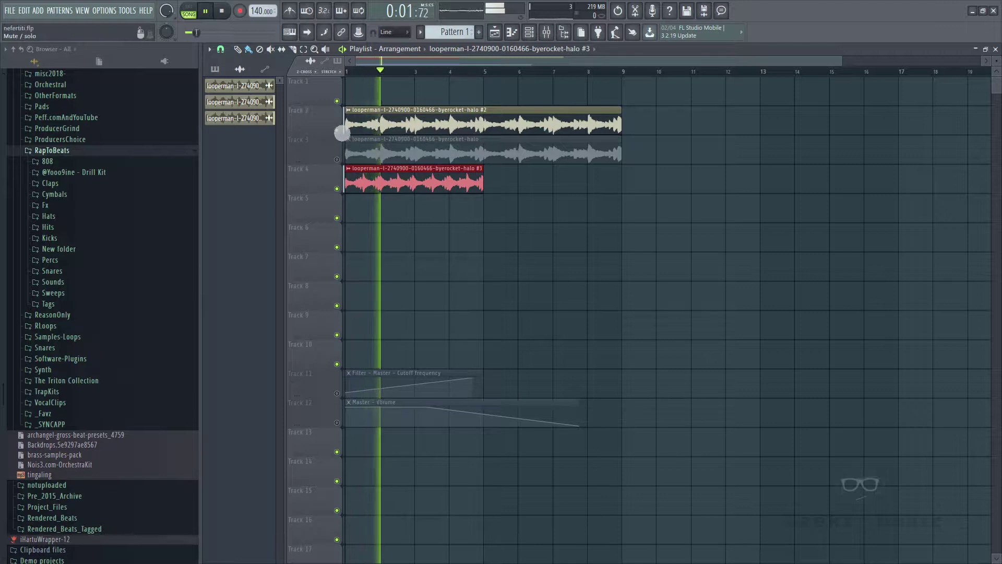
click(337, 131)
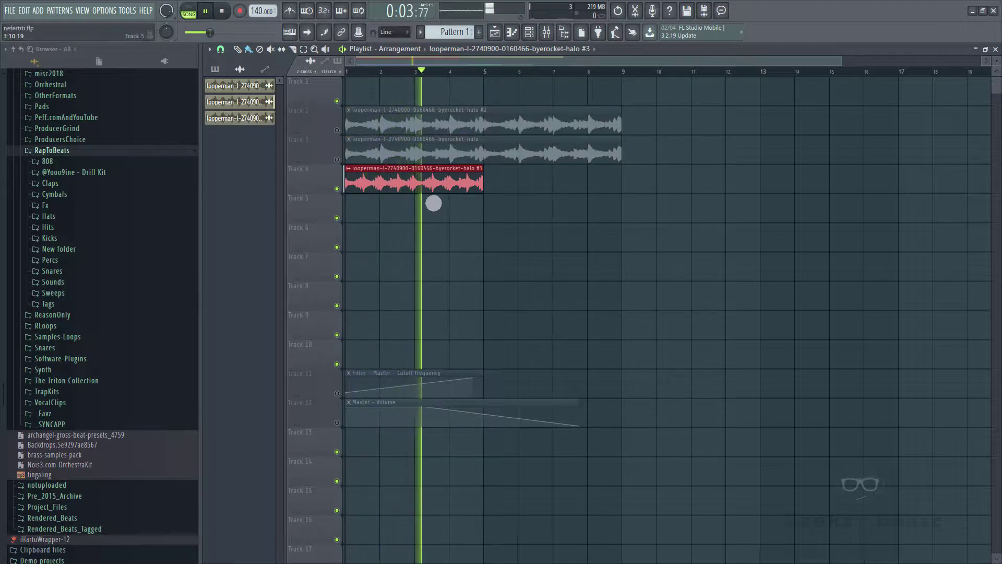
key(space)
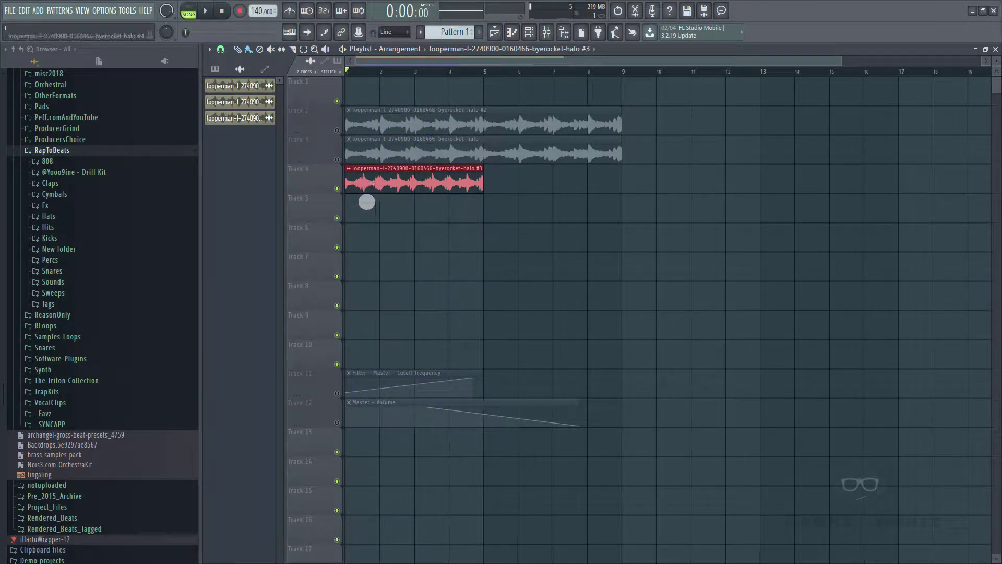
Copy the half-length loop from Track 4 to the start of Track 5 and make the copy unique.
click(366, 202)
right_click(356, 208)
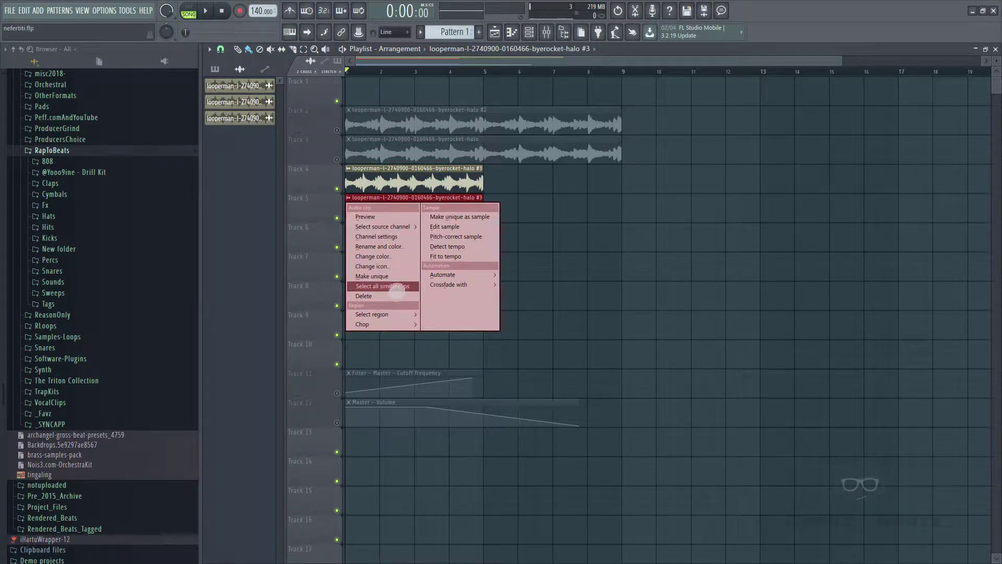
click(381, 276)
Lower the Track 5 loop's pitch by 1200 cents and play it both with and without Track 4.
double_click(390, 219)
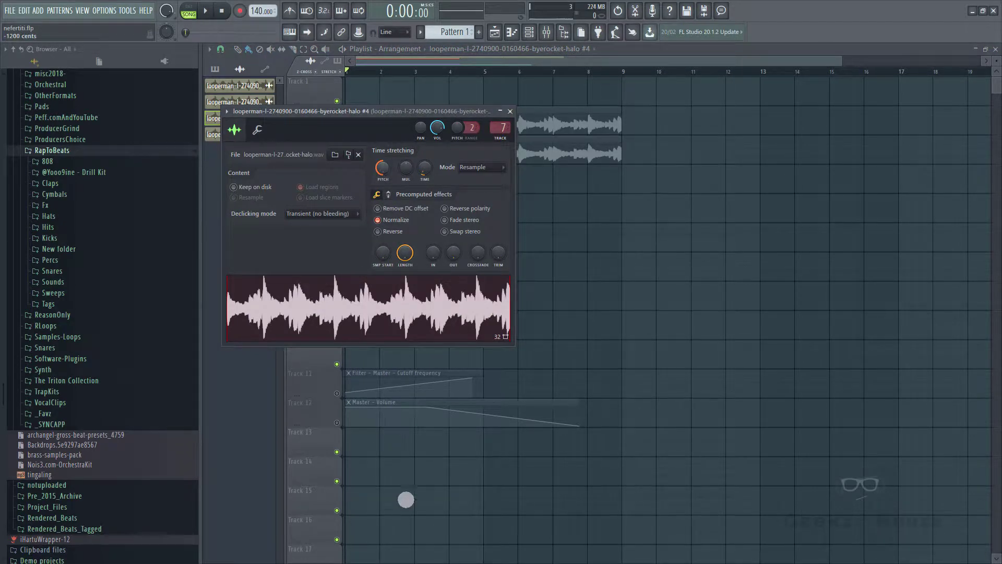
key(space)
click(510, 111)
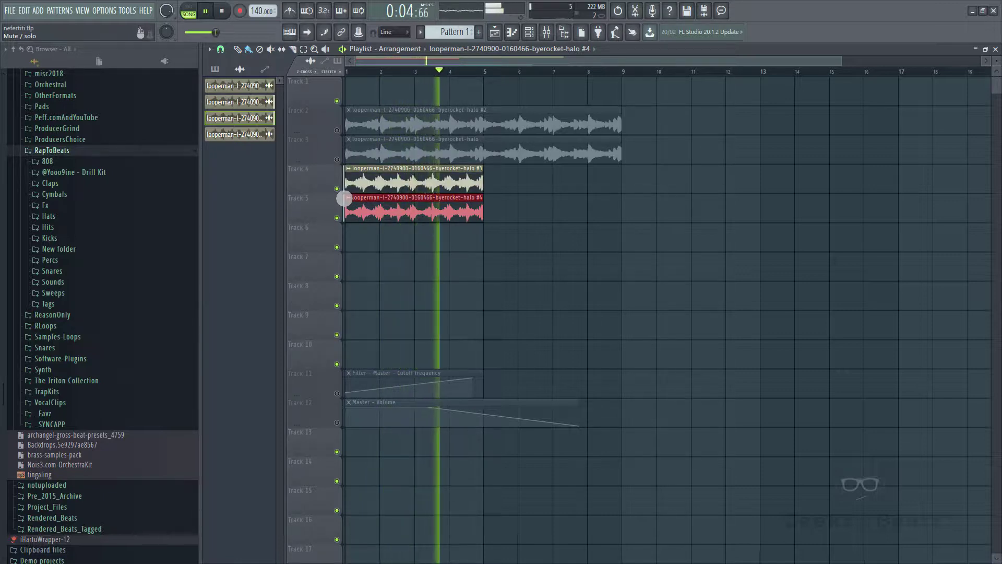
click(337, 189)
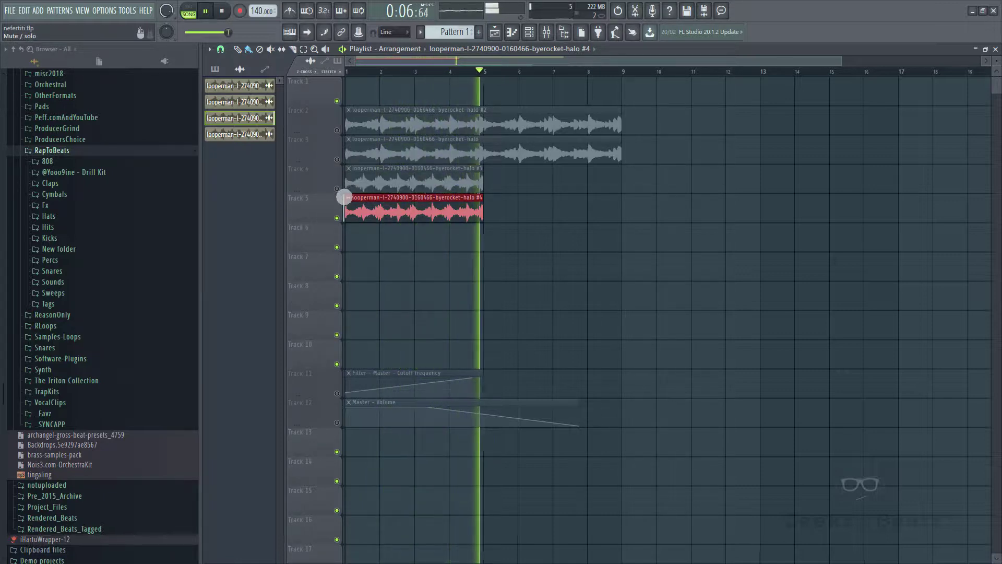
click(337, 189)
key(space)
Place the original loop at the start of Track 6 and play it, muting Tracks 4 and 5.
click(399, 158)
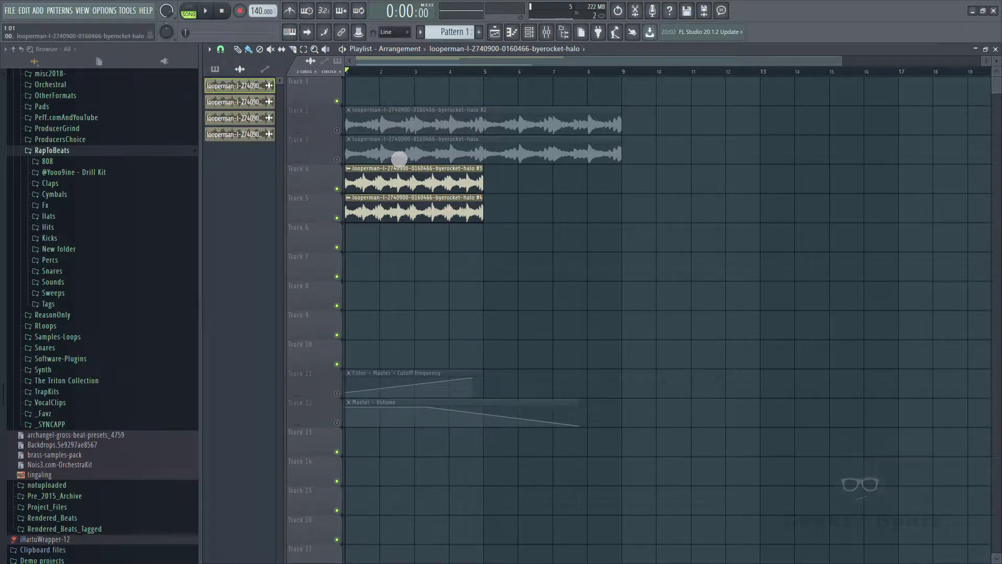
click(359, 247)
key(space)
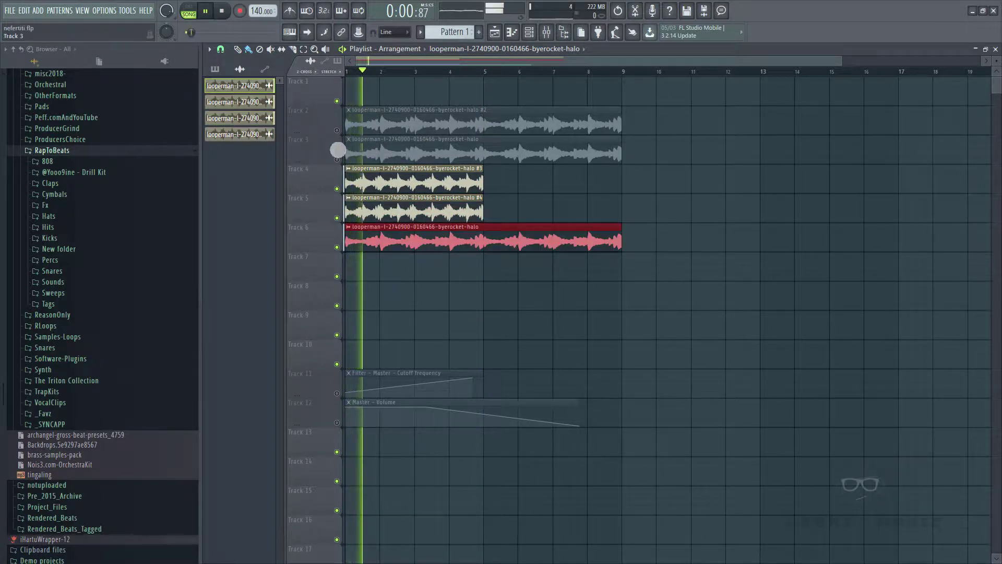
click(337, 189)
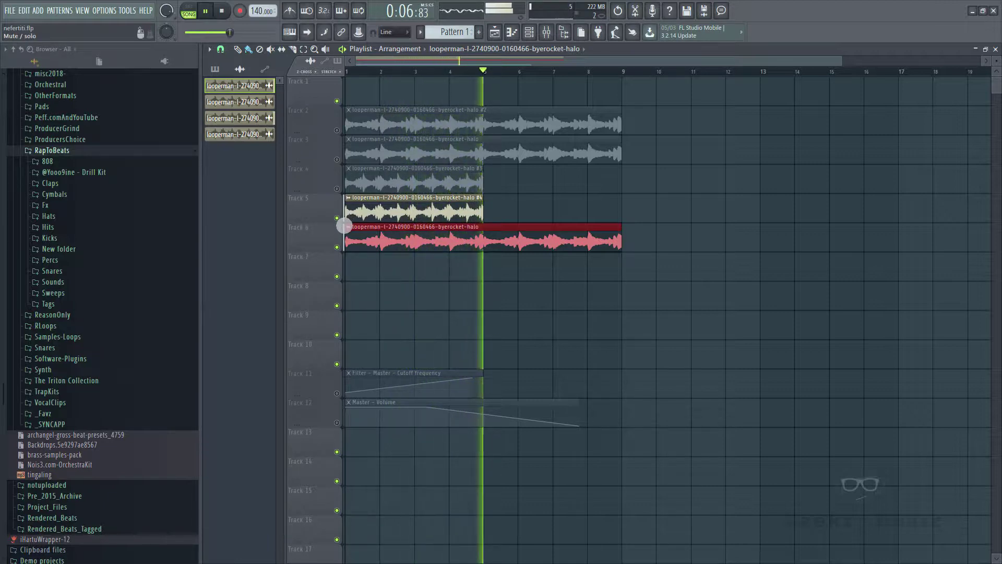
click(336, 218)
key(space)
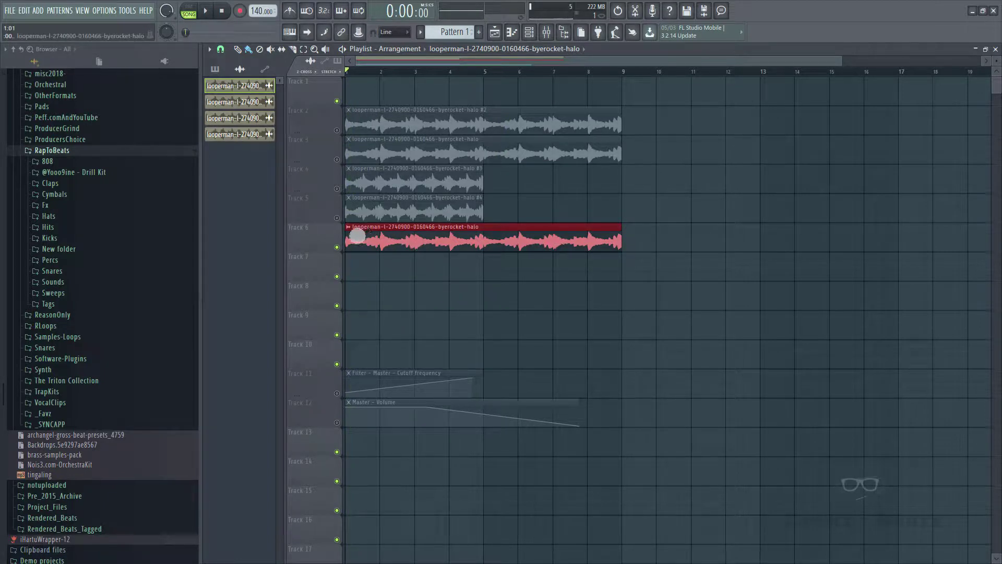
Make the Track 6 loop unique and stretch it to end at bar 16, then play it.
click(348, 226)
click(385, 308)
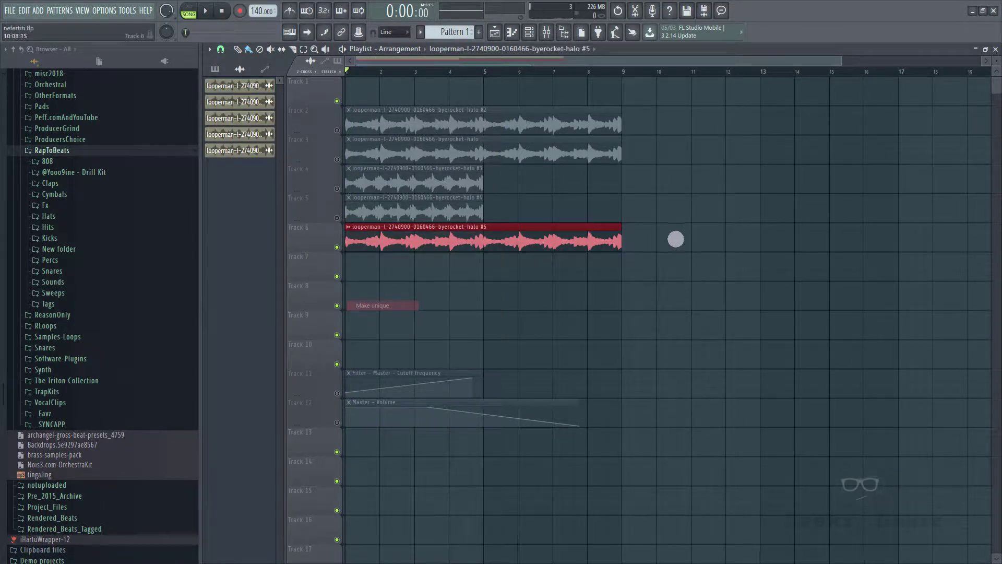
drag(629, 239, 881, 258)
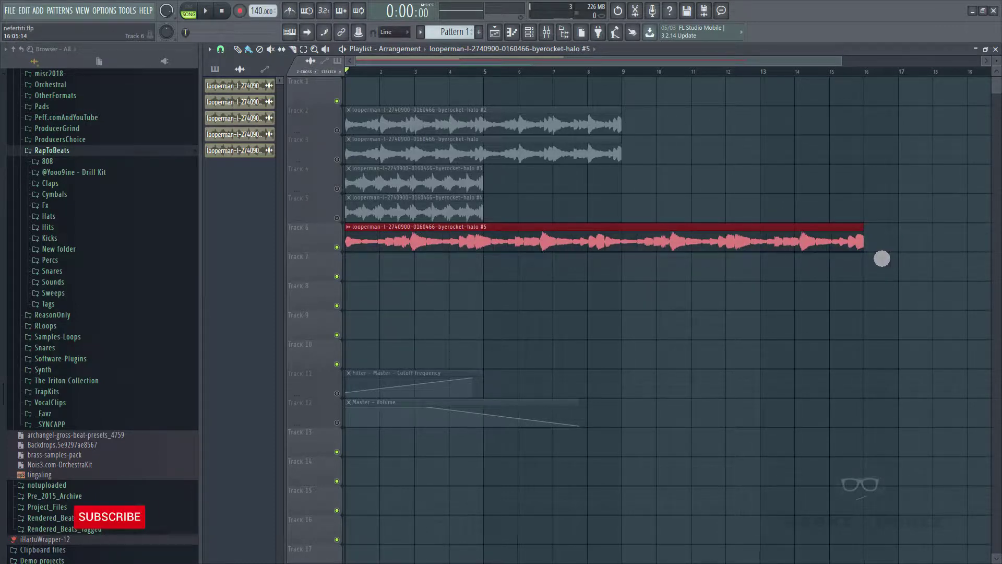
key(space)
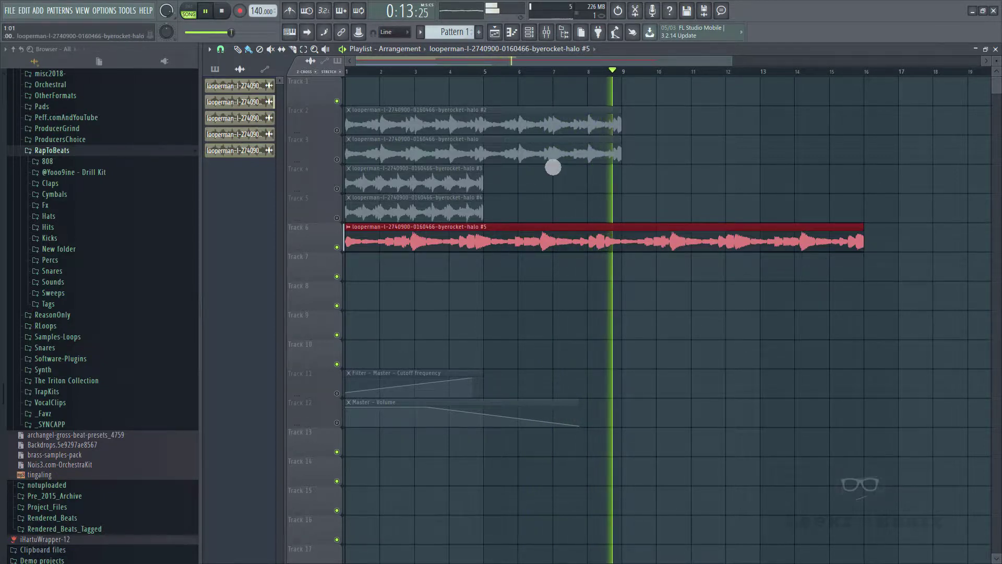
Place a second copy of the Track 2 loop at bar 9 and stretch the Track 6 loop to bar 17, auditioning both tracks together.
click(532, 132)
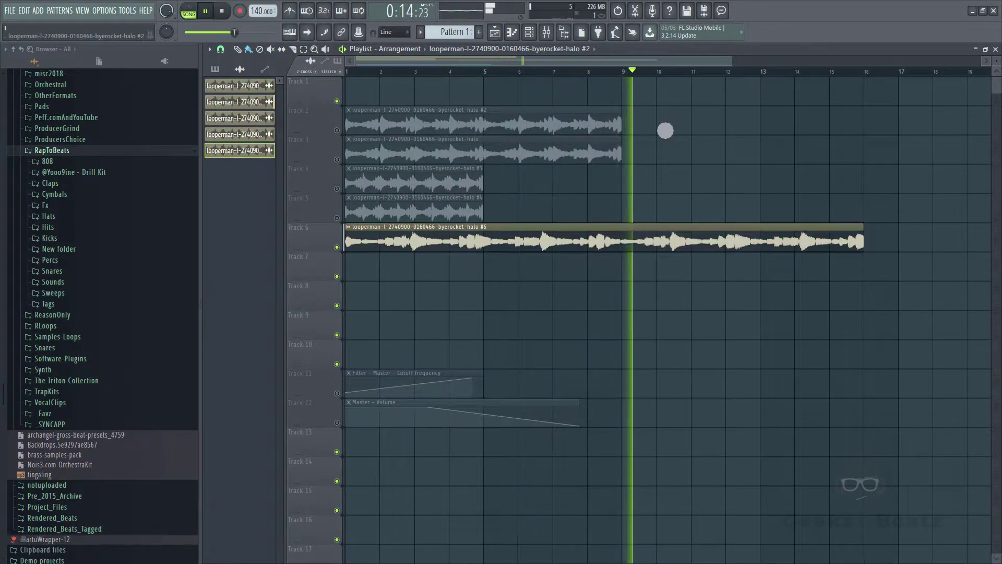
click(628, 137)
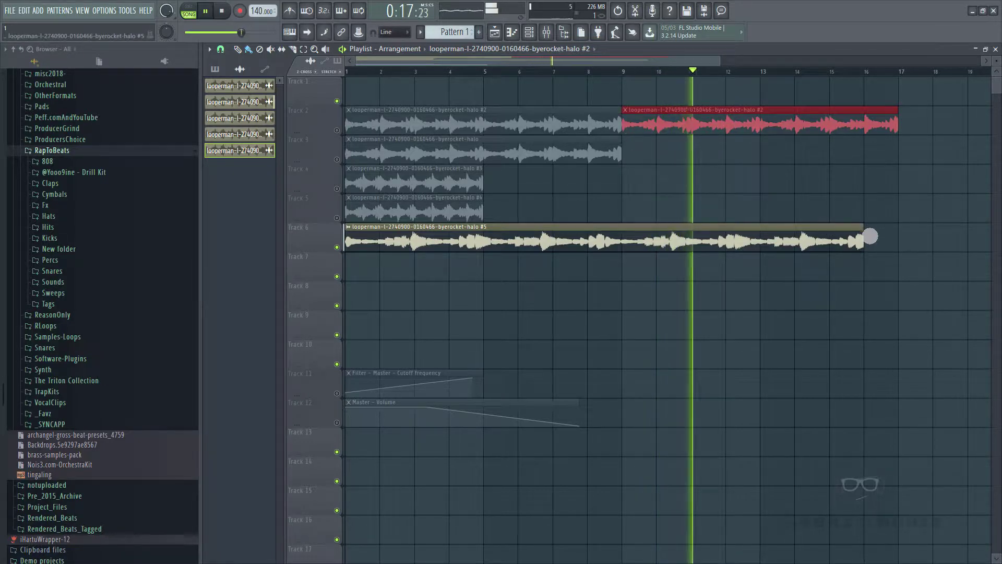
drag(867, 233, 890, 239)
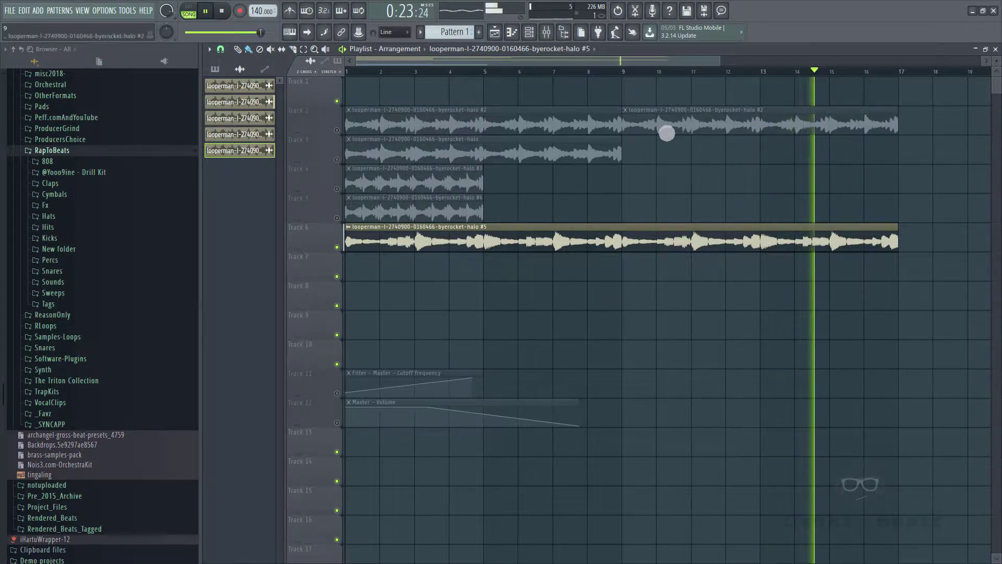
click(338, 131)
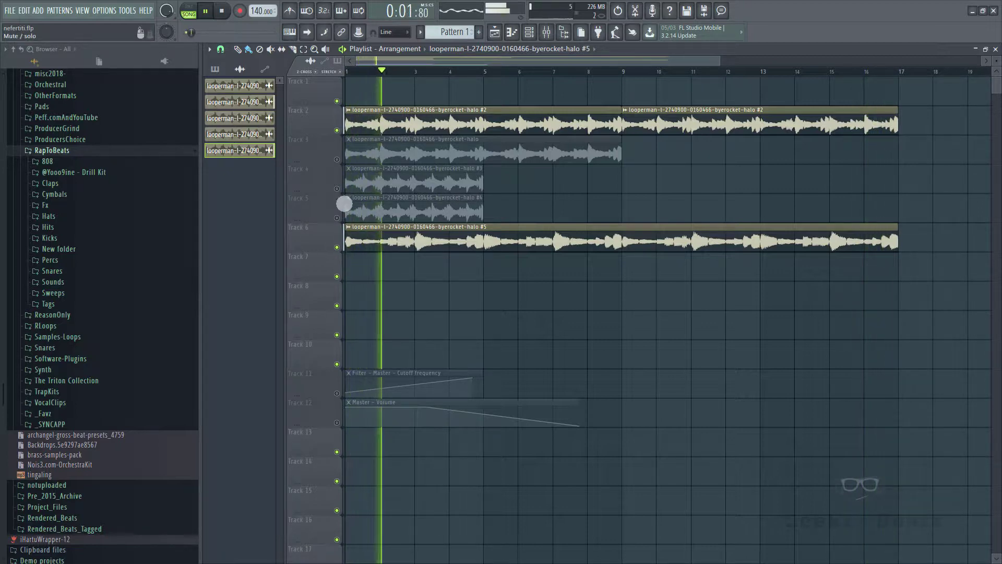
click(340, 133)
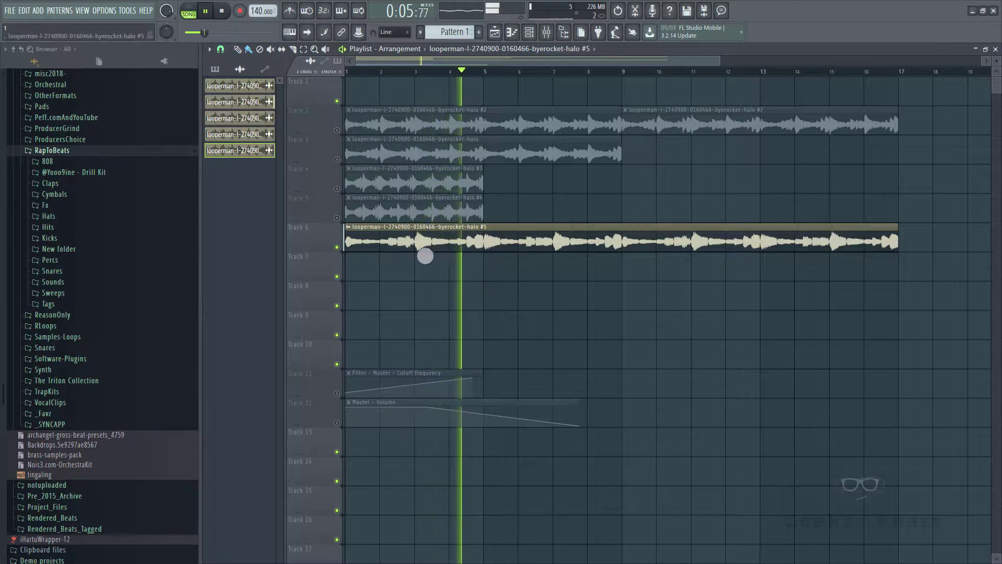
Copy the stretched loop to the start of Track 7, mute Track 6, and make the copy unique.
click(359, 269)
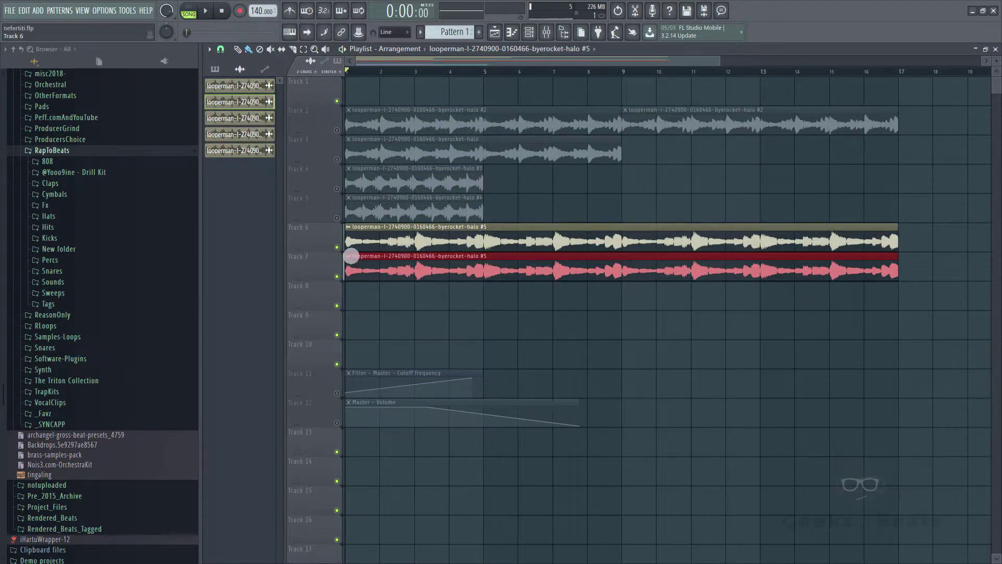
click(348, 255)
right_click(357, 266)
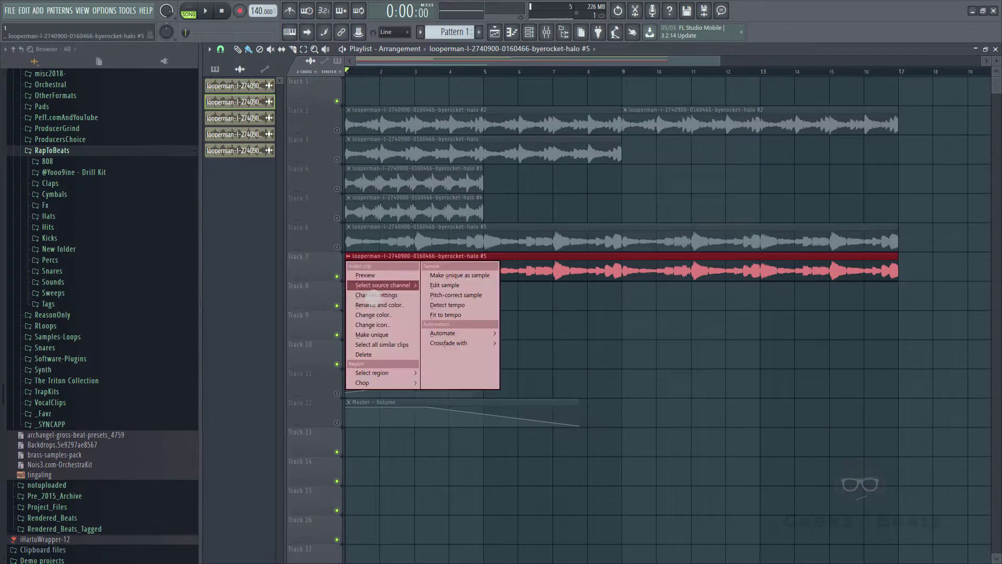
mouse_move(384, 284)
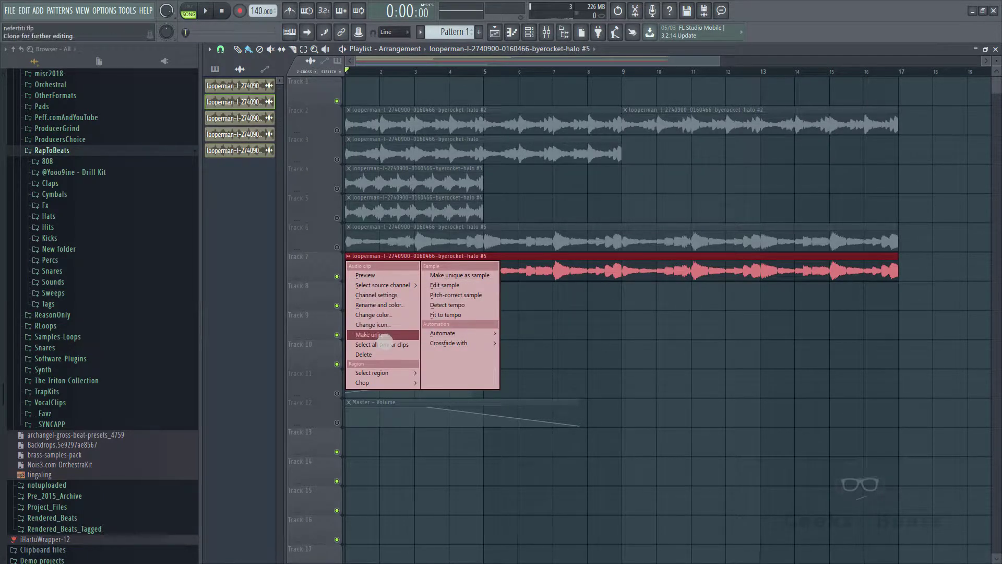
click(384, 340)
Reverse the Track 7 loop and play it, comparing it with the Track 6 loop.
key(space)
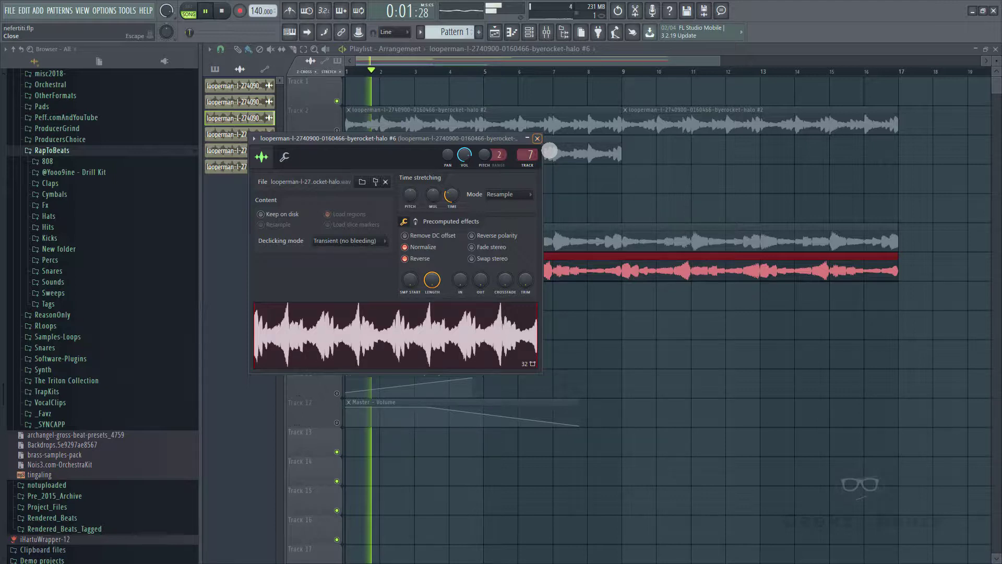
click(536, 139)
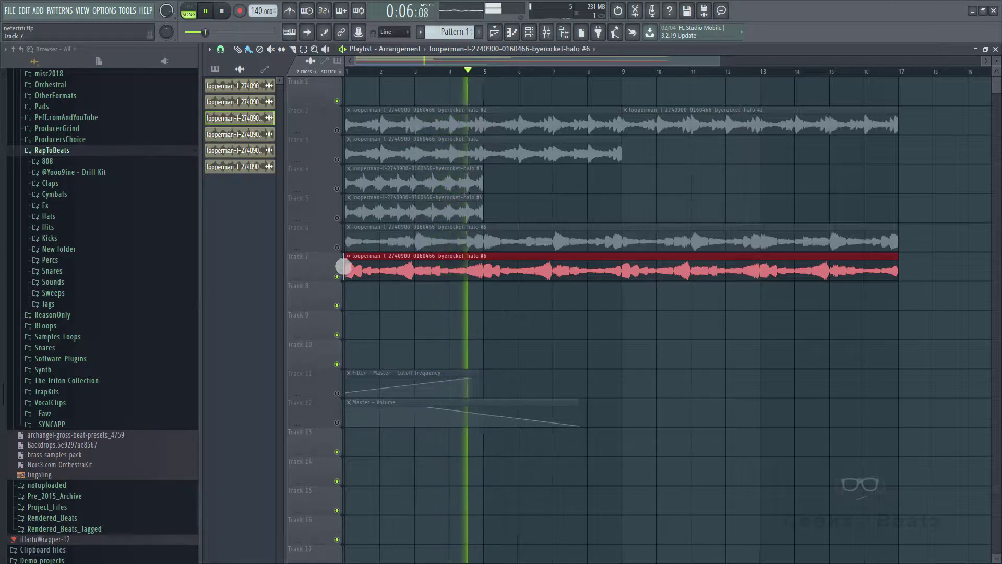
click(337, 247)
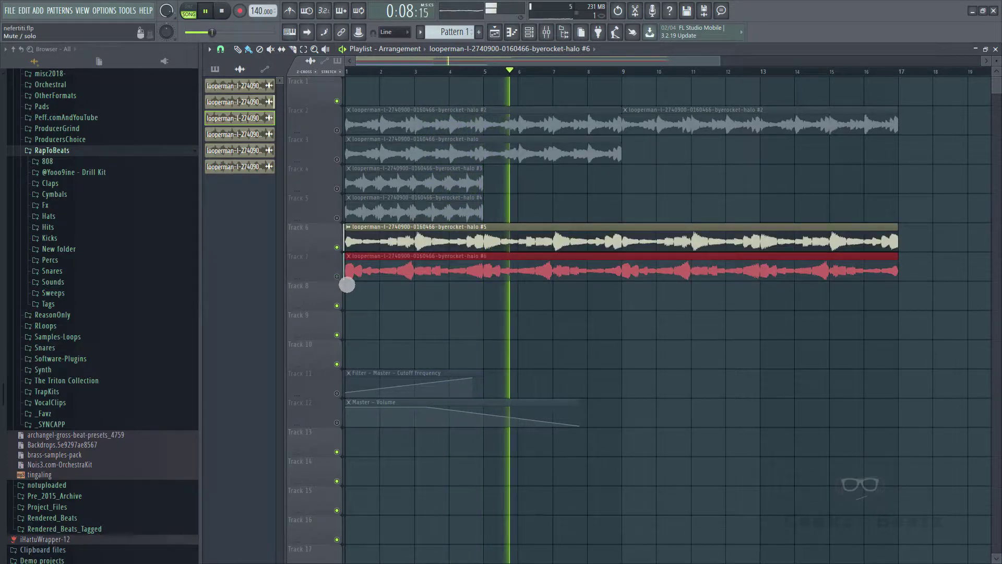
click(340, 244)
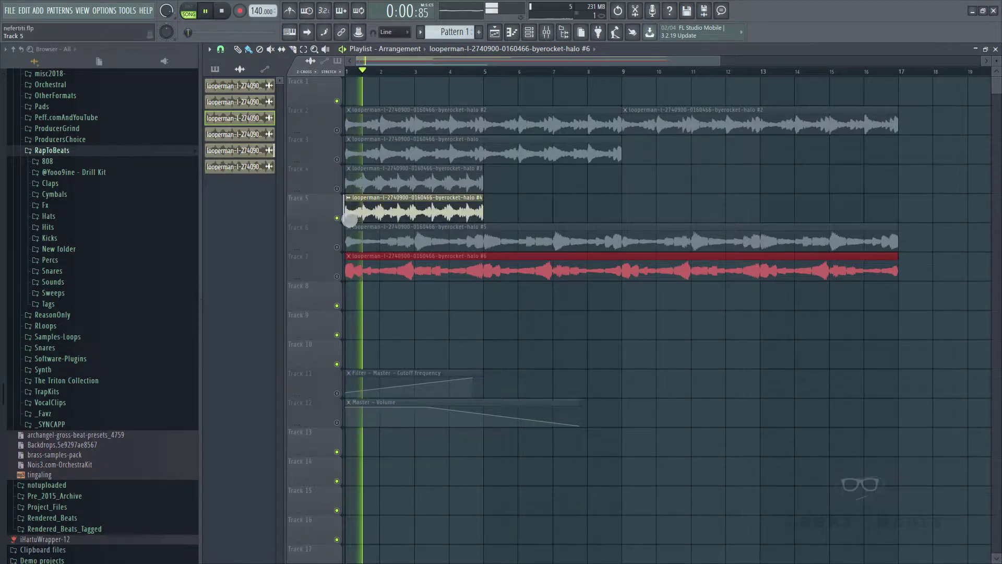
Audition the loops on Tracks 4, 3 and 2 one after another, leaving only Track 2 unmuted.
click(338, 219)
click(339, 192)
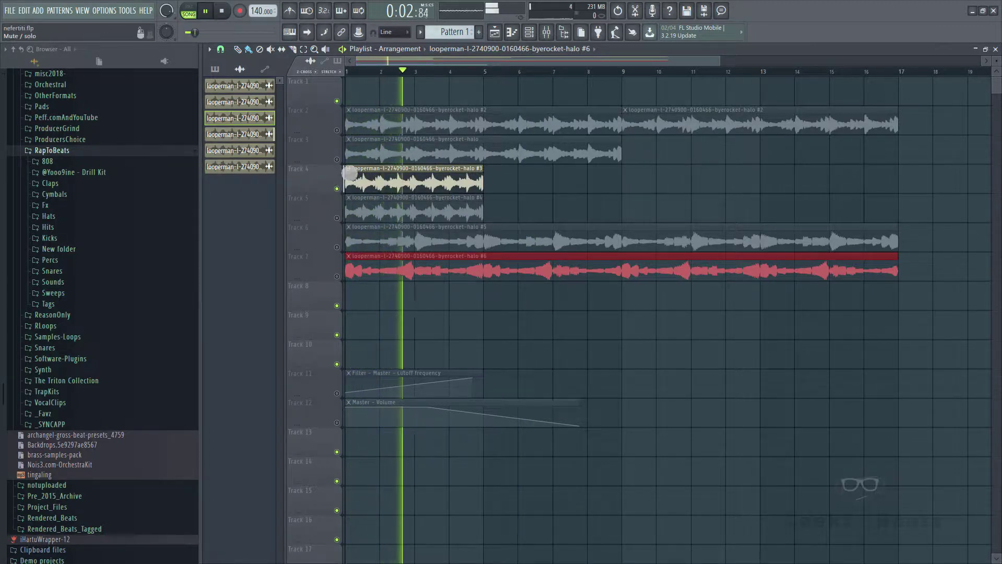
click(337, 159)
click(338, 190)
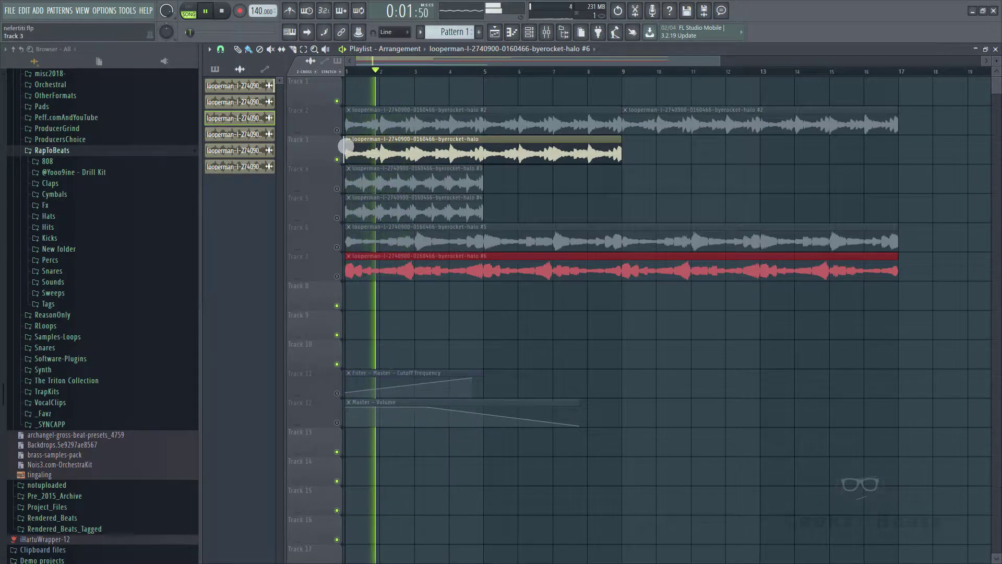
click(338, 131)
click(338, 159)
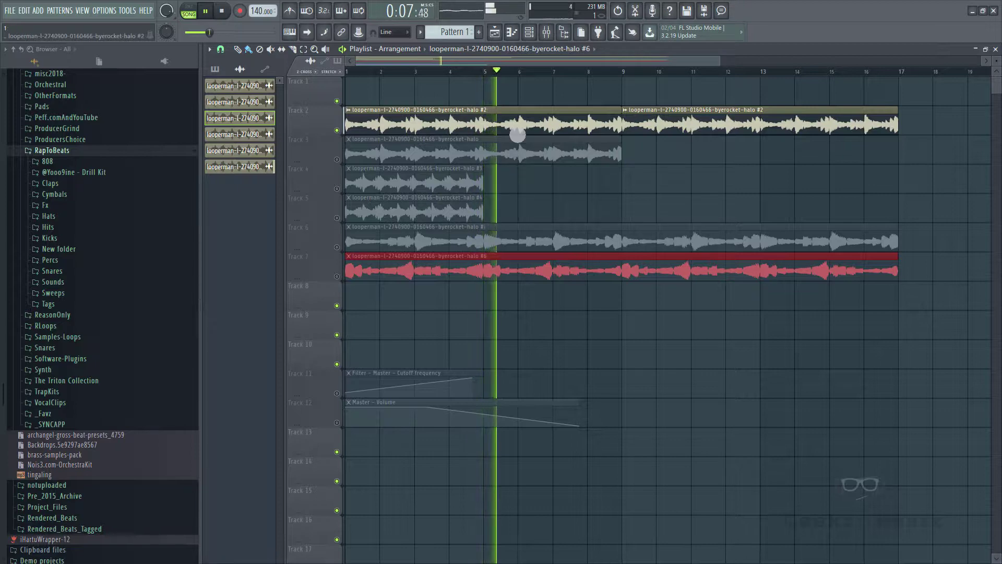
right_click(517, 130)
key(space)
key(space)
key(ctrl+z)
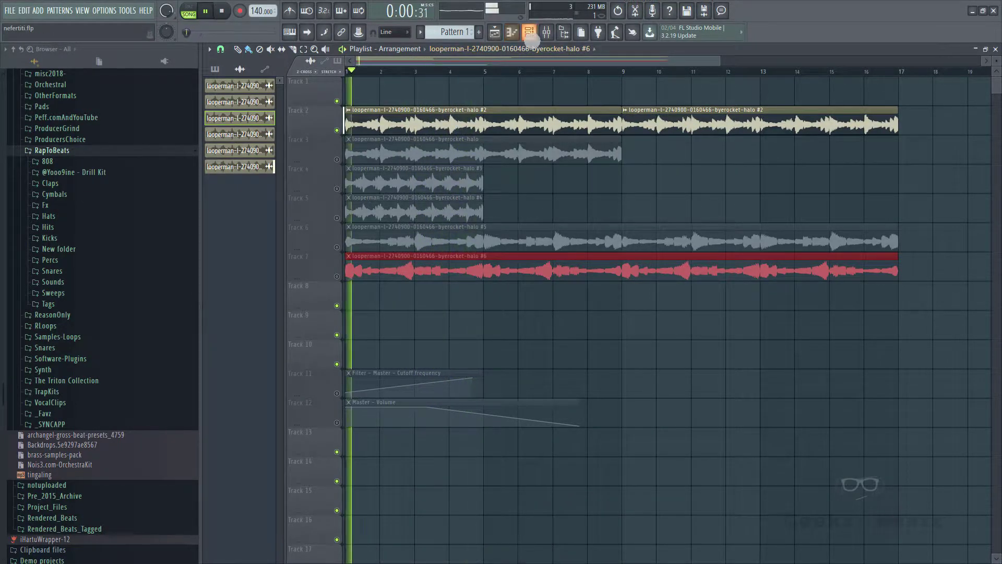
Stop playback and display all channels in the Channel rack.
click(528, 33)
key(space)
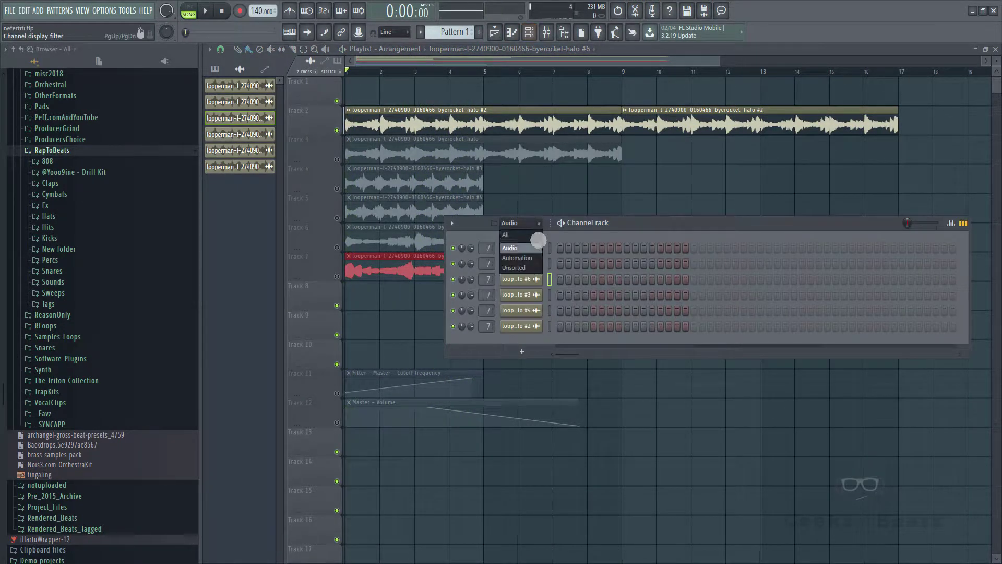
click(520, 234)
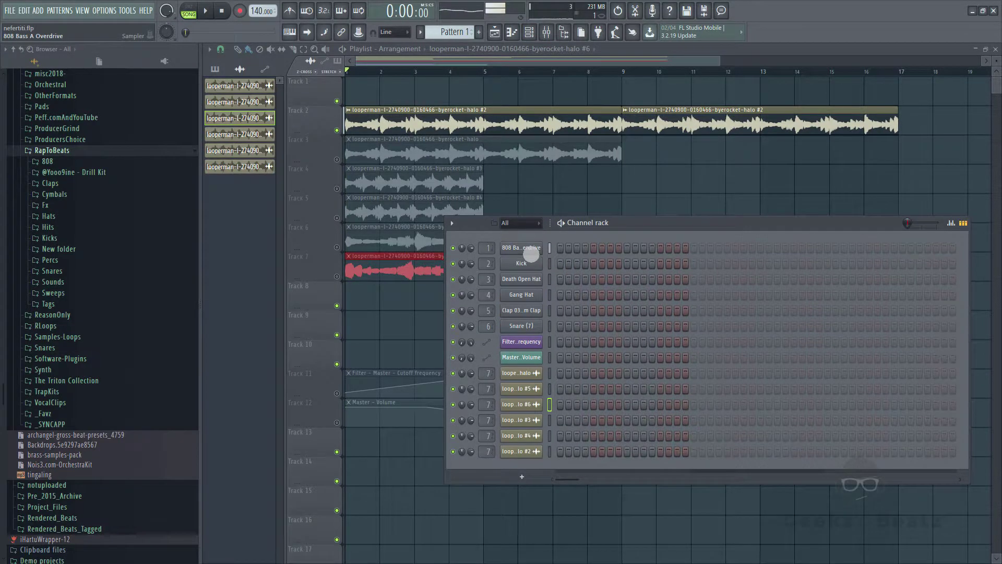
Add an A7 note at the start of the 808 Bass A Overdrive piano roll and play it against the loop.
right_click(531, 254)
click(564, 248)
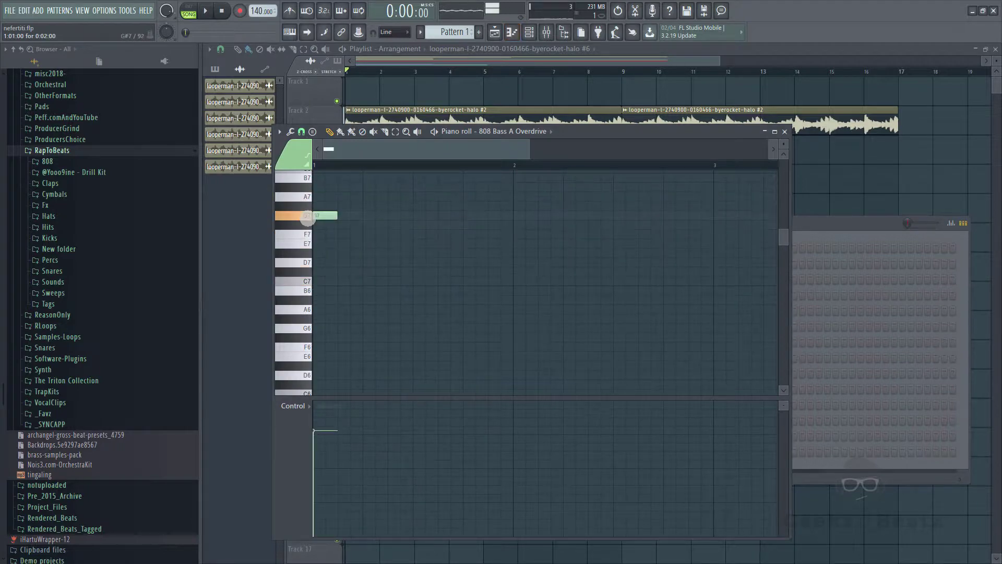
key(space)
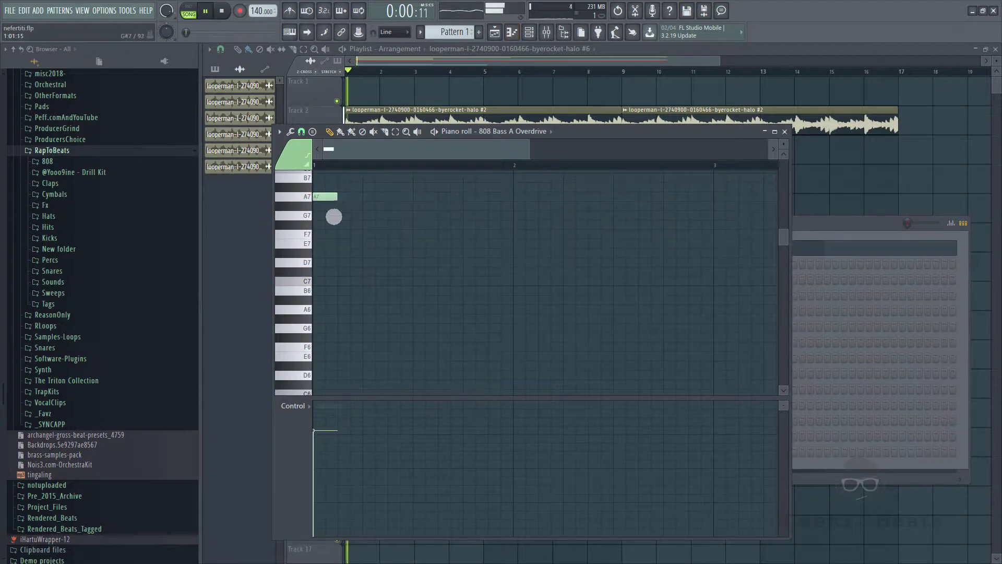
Remove the stray loop clip from Track 1 and place Pattern 1 at the start of that track.
click(359, 96)
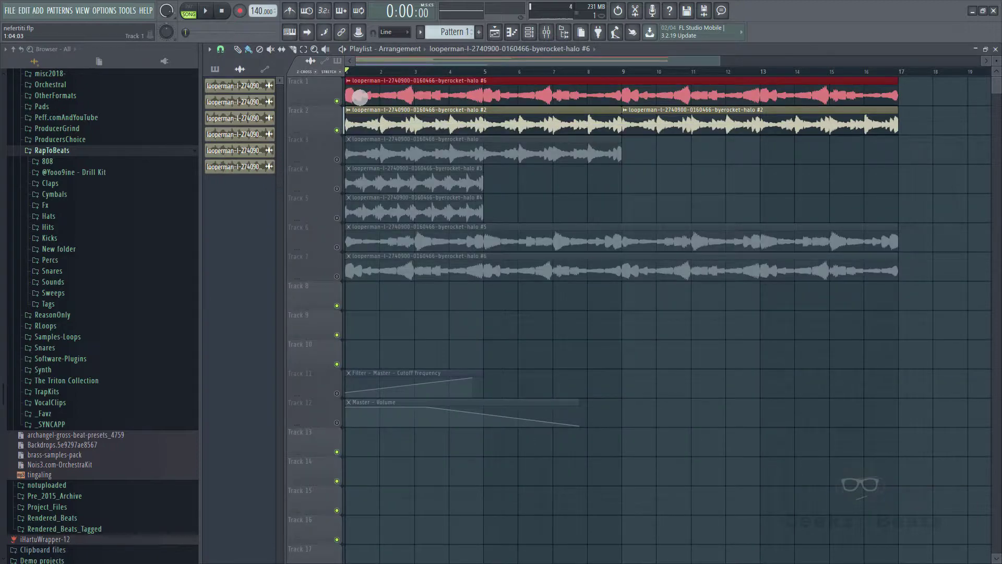
right_click(359, 97)
click(469, 33)
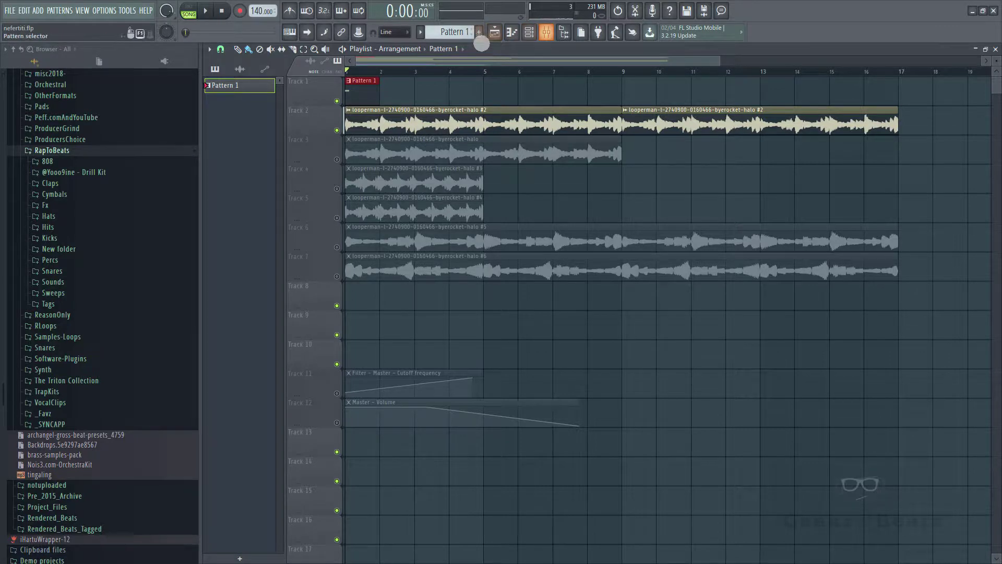
Add a second A7 note on beat 3 of bar 1 in the 808 bass piano roll.
click(515, 40)
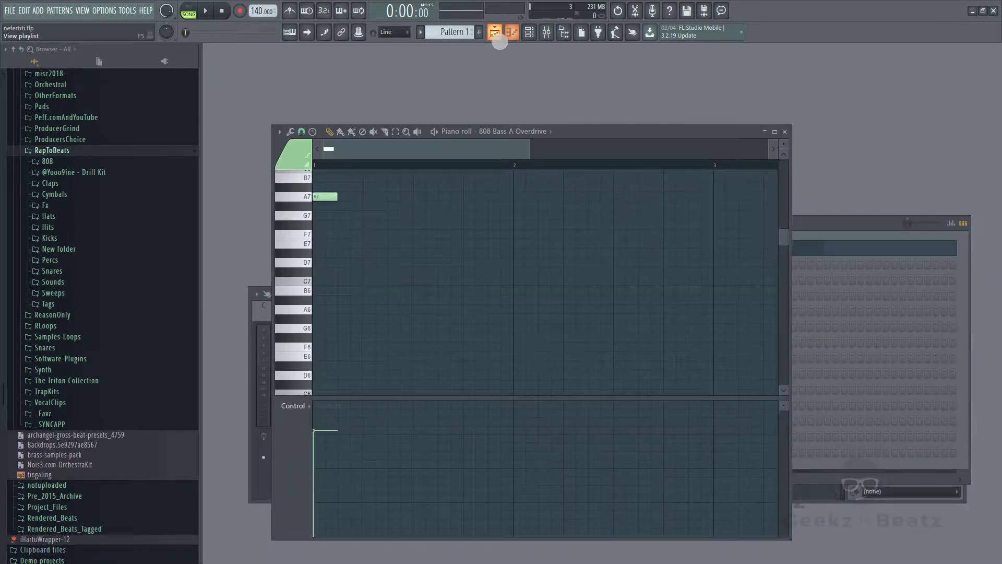
key(space)
key(space)
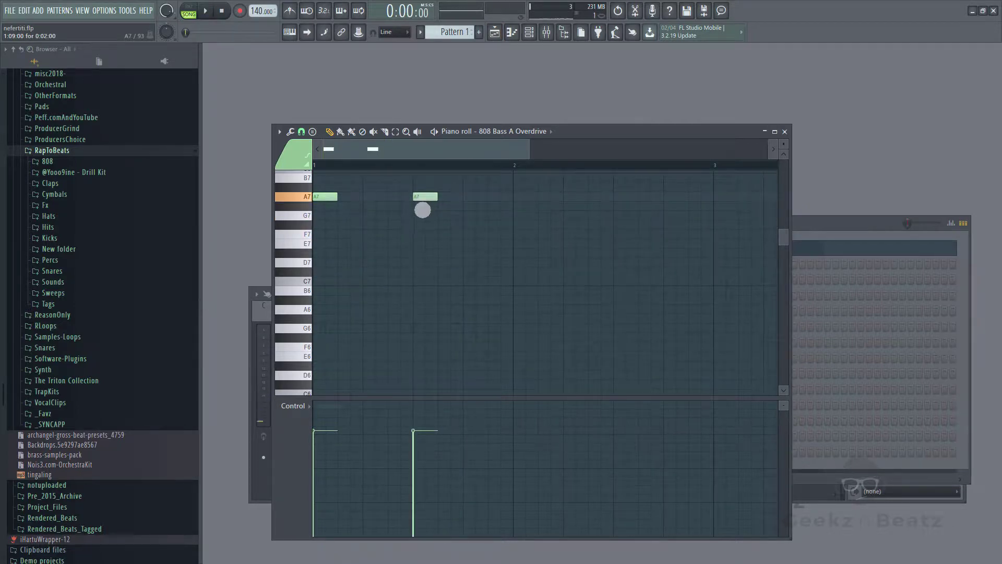
Move the second 808 bass note to G7 at step 7 of bar 1 and play it against the loop.
key(space)
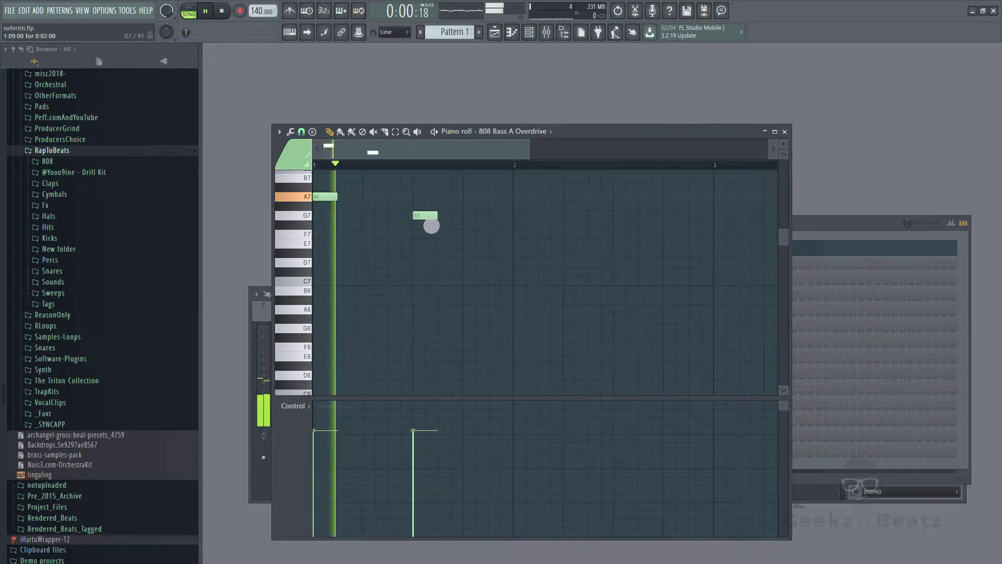
key(space)
key(space)
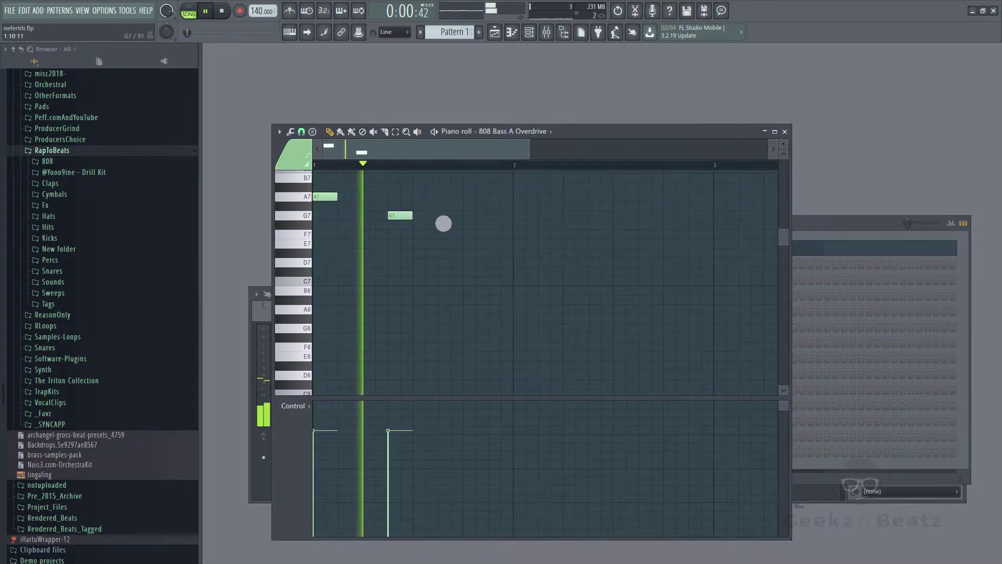
Add another G7 note at step 13 of bar 1 and check its timing against the loop.
key(space)
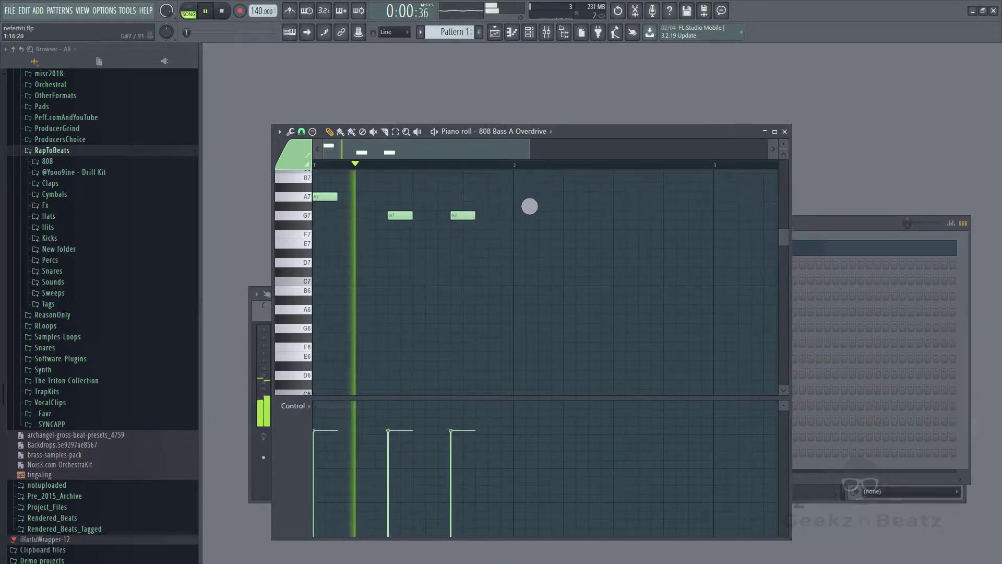
key(space)
key(space)
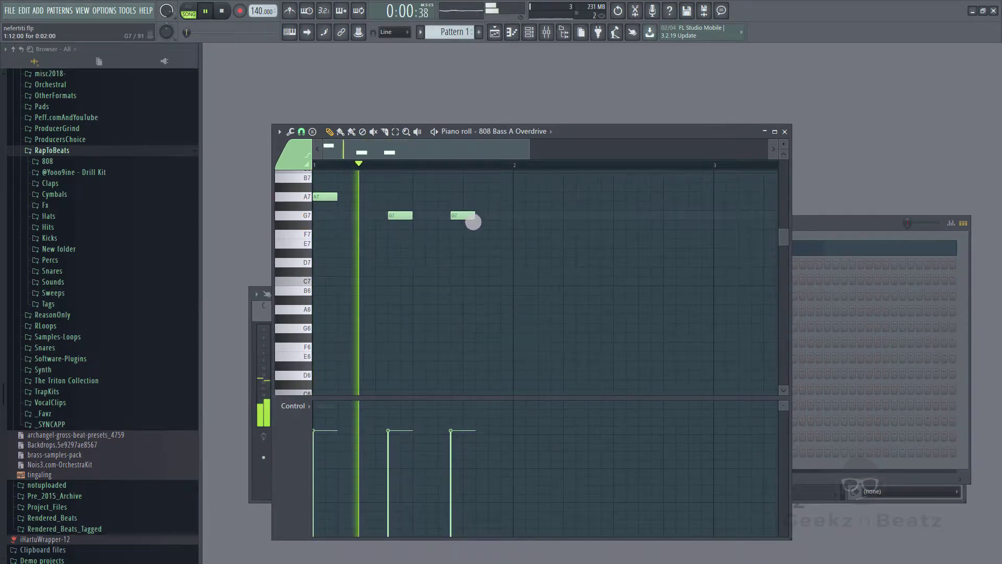
drag(471, 220, 486, 219)
key(space)
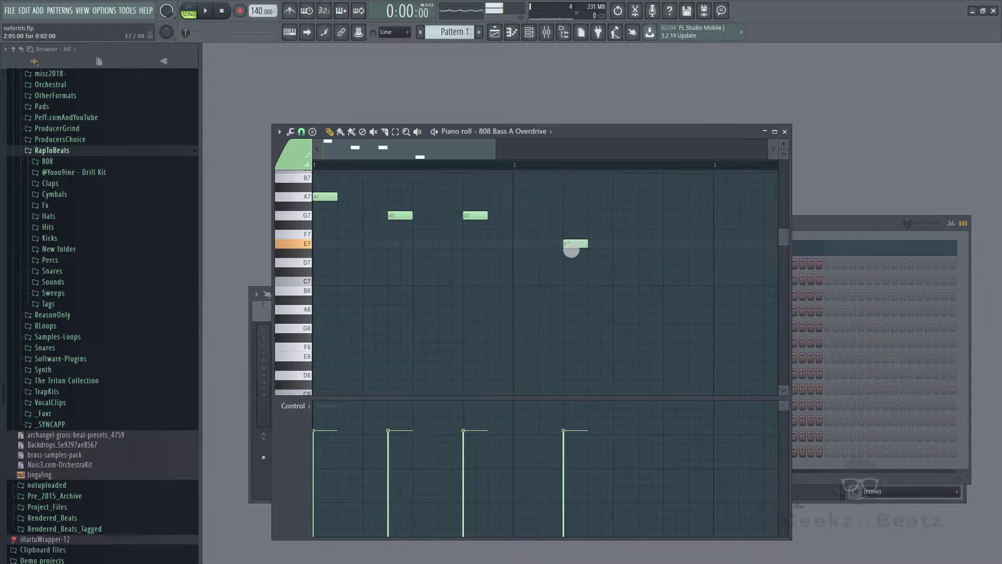
Place a D#7 note at step 5 and a C7 note at step 13 of bar 2, checking them in playback.
key(space)
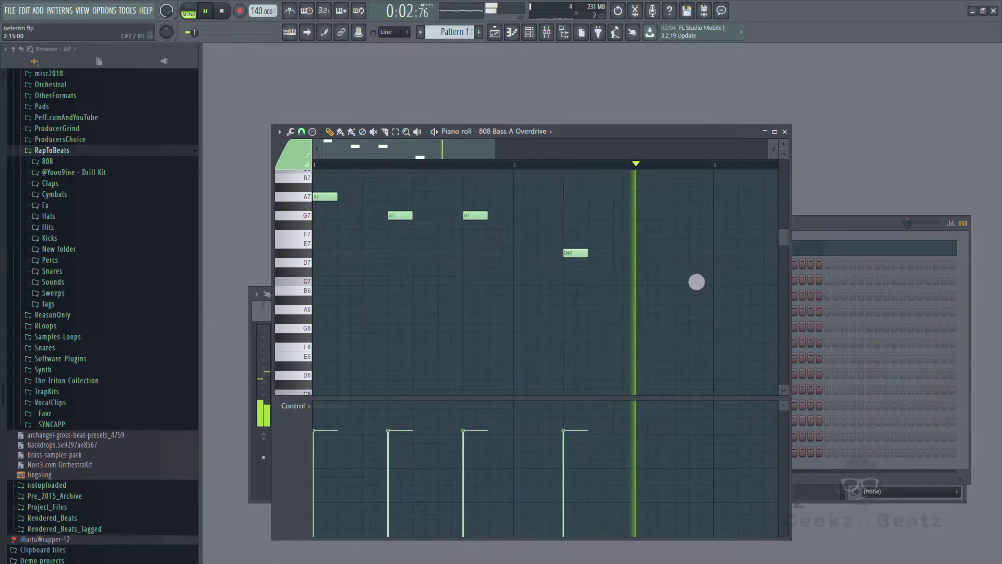
key(space)
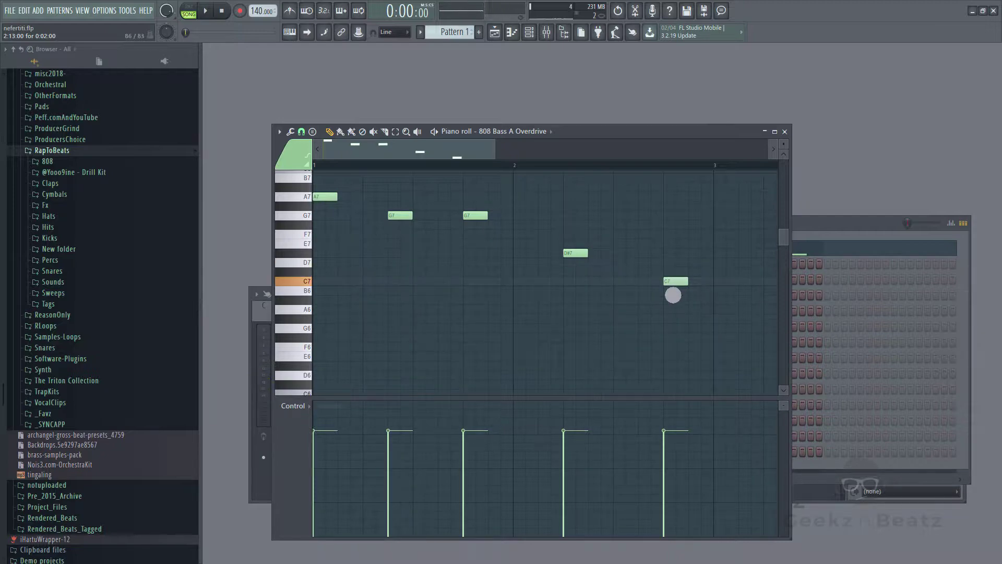
key(space)
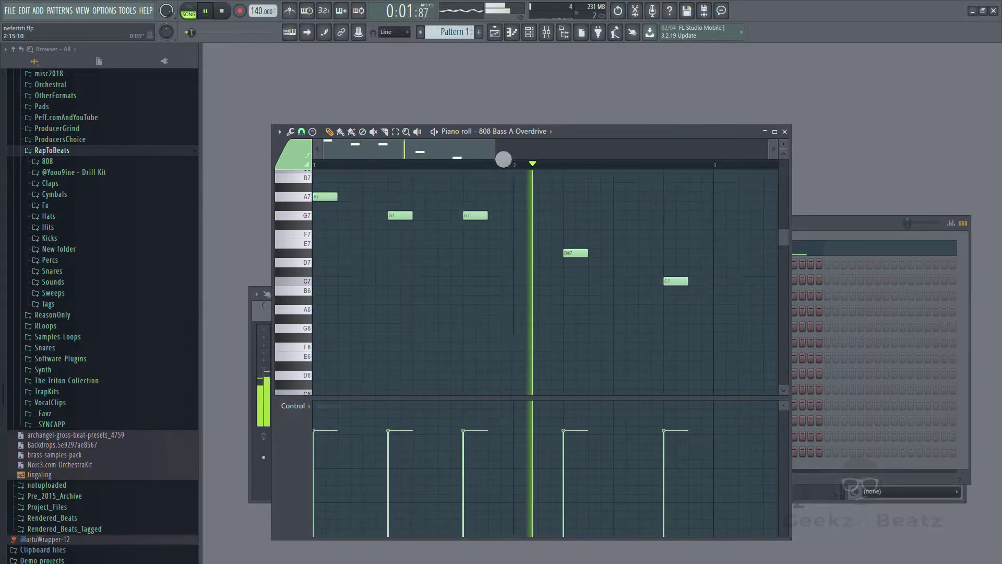
Duplicate the five notes of the two-bar bassline into bars 3 and 4.
drag(503, 159, 624, 170)
key(space)
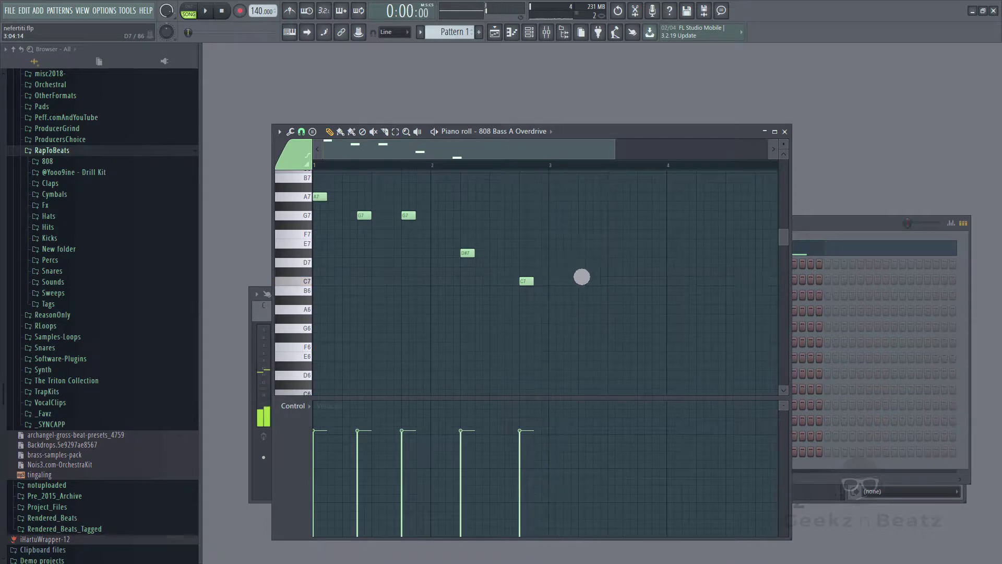
drag(575, 300, 319, 200)
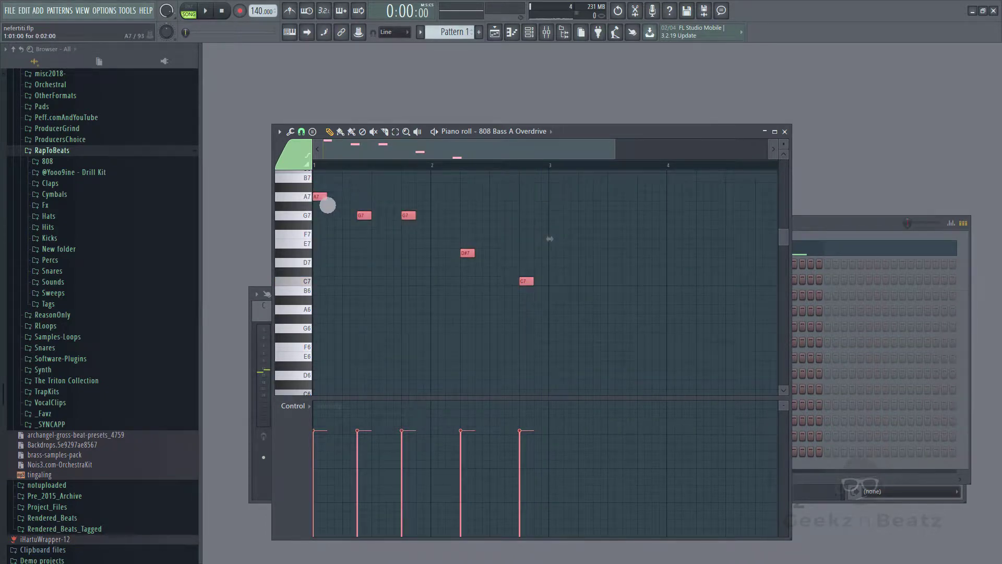
key(ctrl+b)
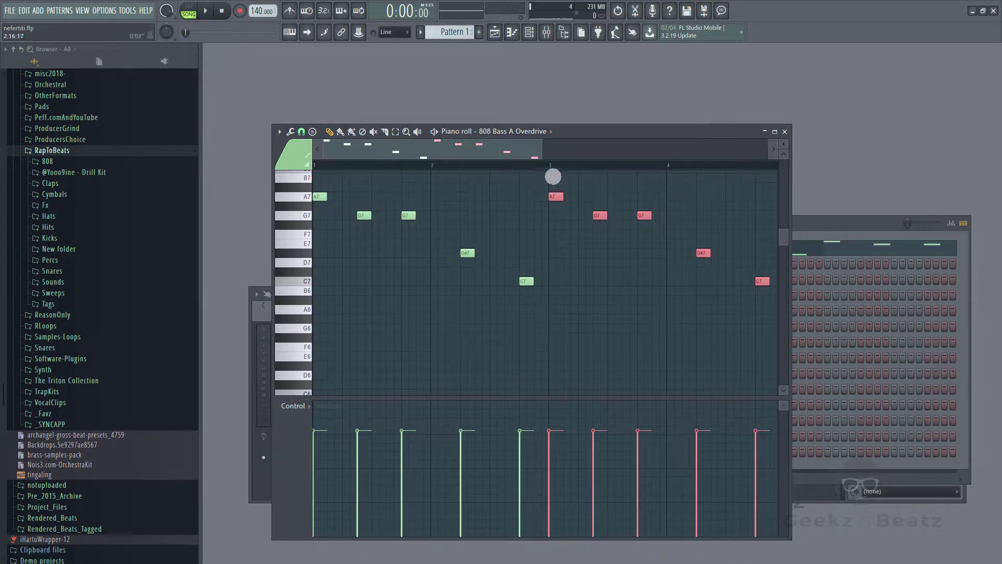
Add an extra D#7 note at the start of bar 4 and play the bassline.
drag(522, 159, 563, 159)
key(space)
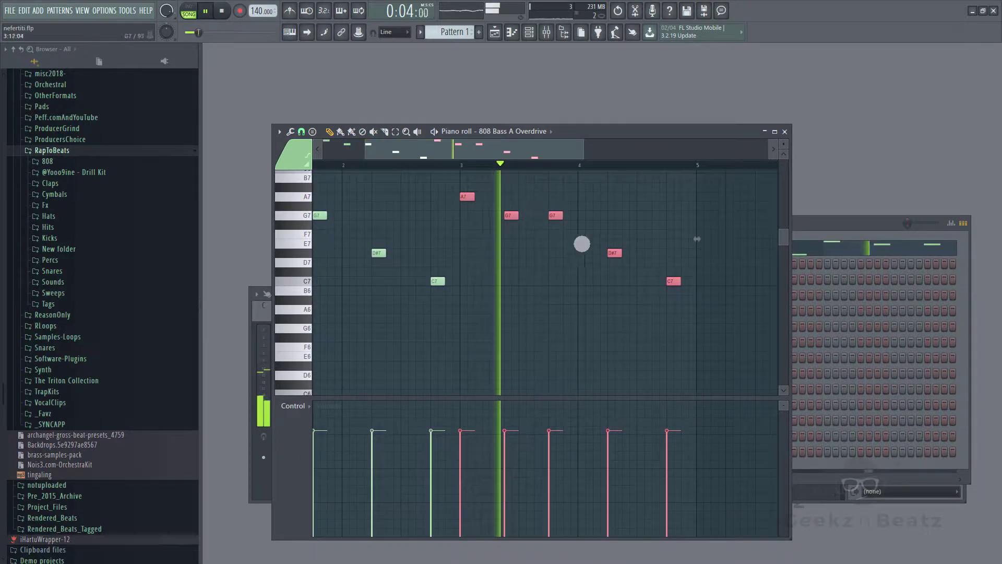
key(space)
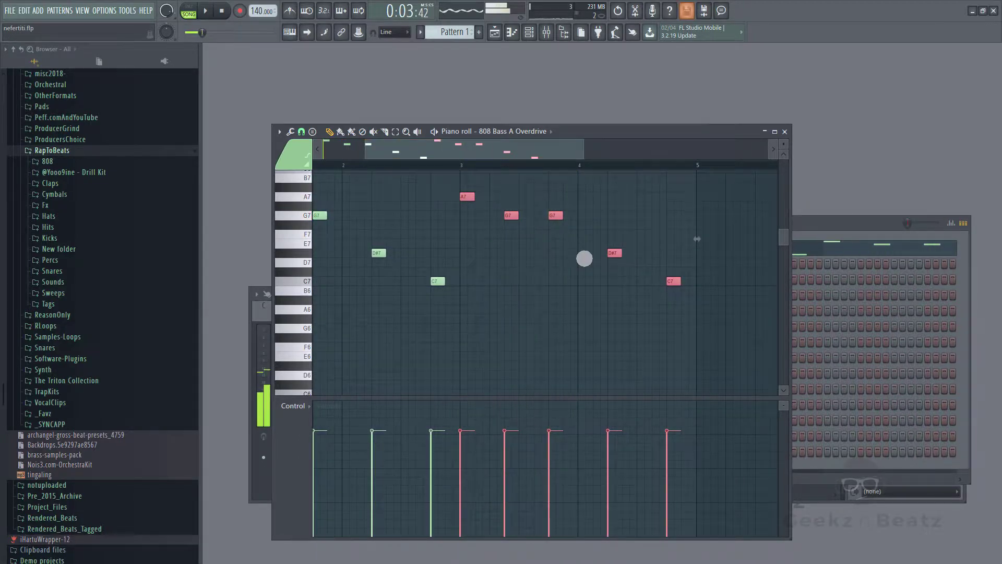
key(space)
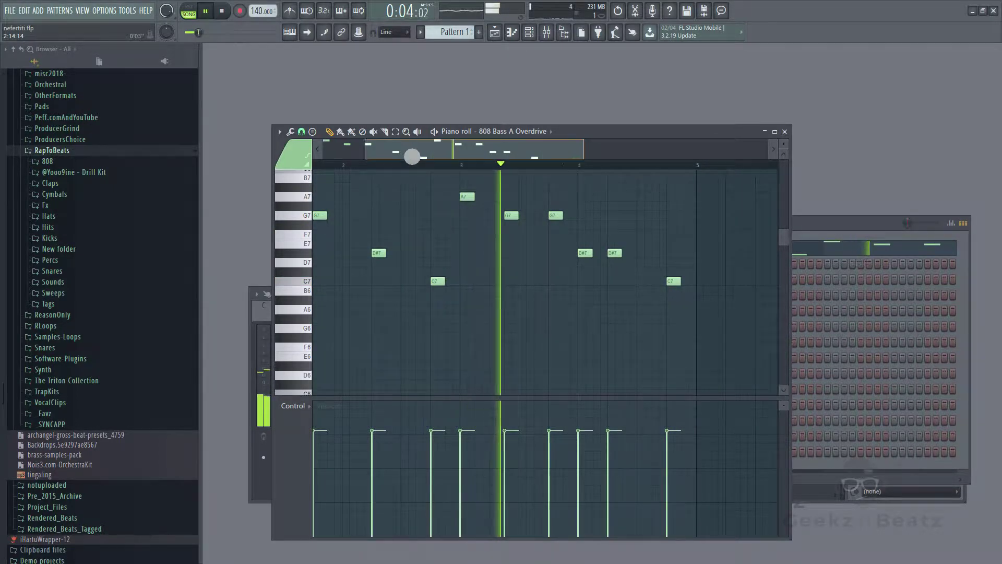
Duplicate the four-bar bassline into bars 5 to 8.
drag(412, 156, 322, 159)
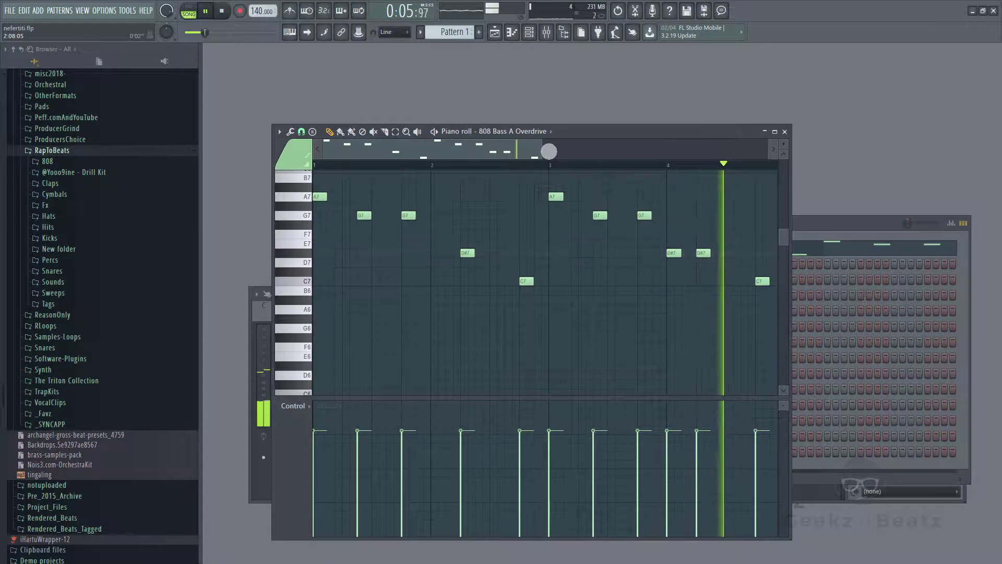
drag(549, 152, 687, 153)
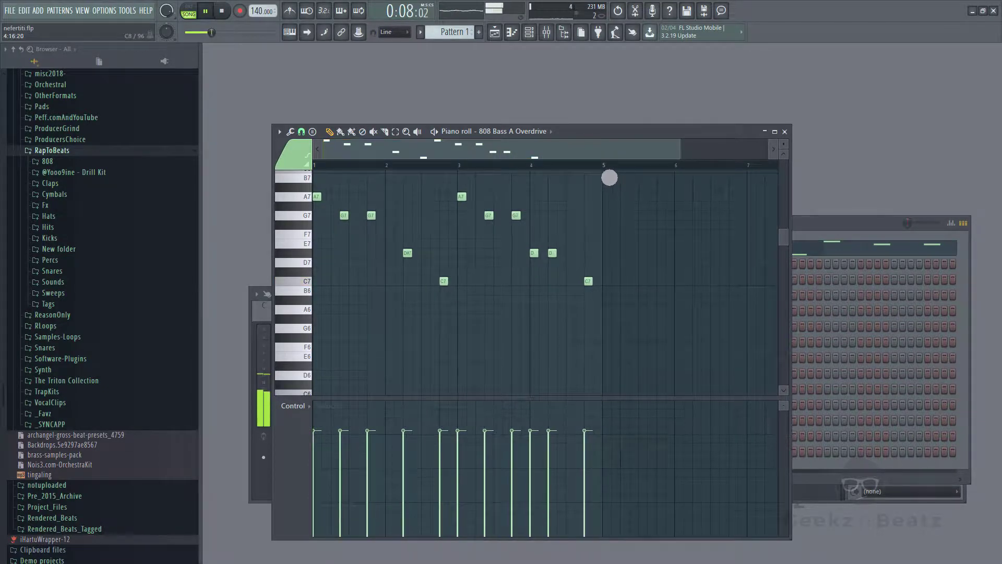
drag(608, 167, 145, 230)
key(ctrl+b)
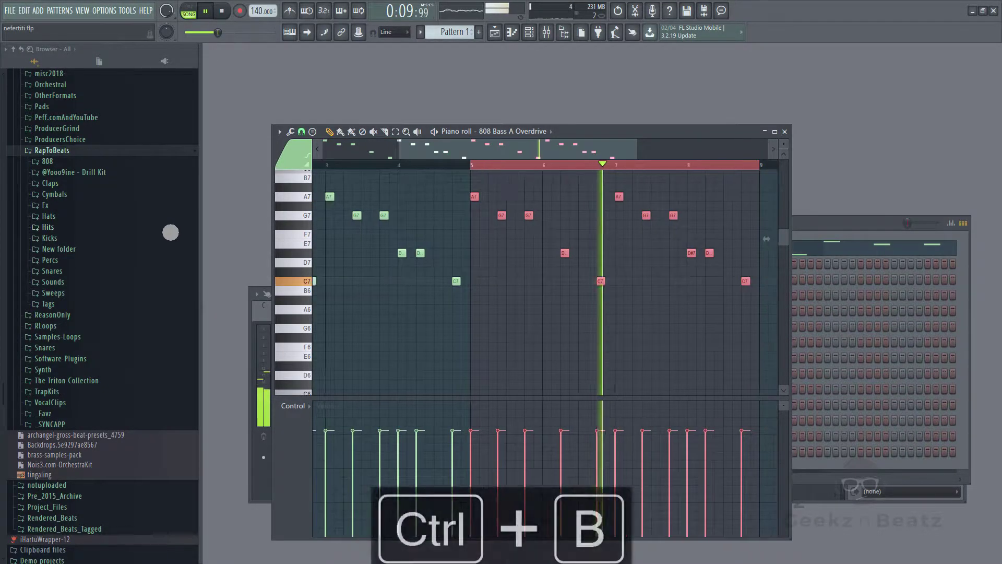
Deselect the copied notes, add a C7 note at step 9 of bar 8 and play the ending.
key(ctrl+d)
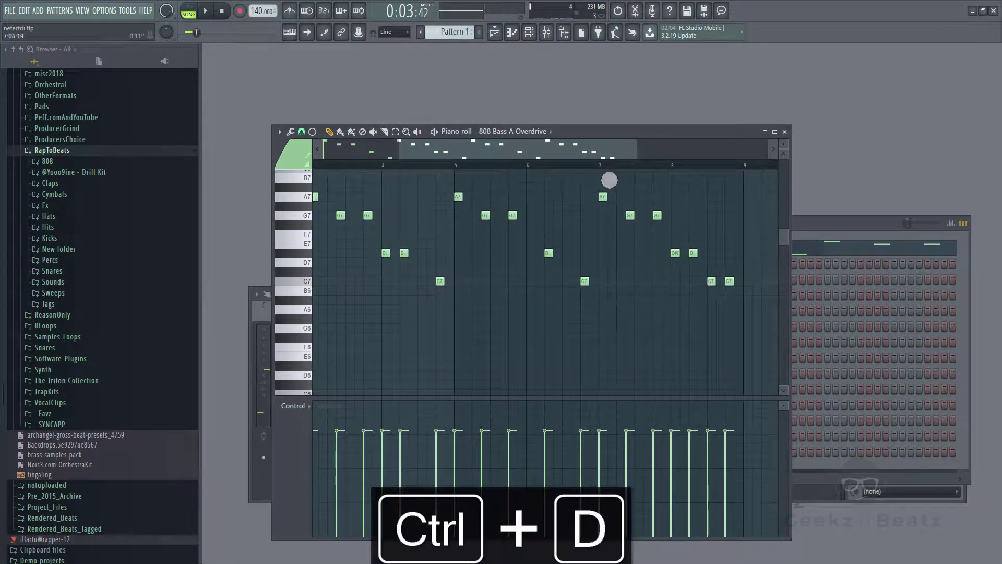
click(606, 174)
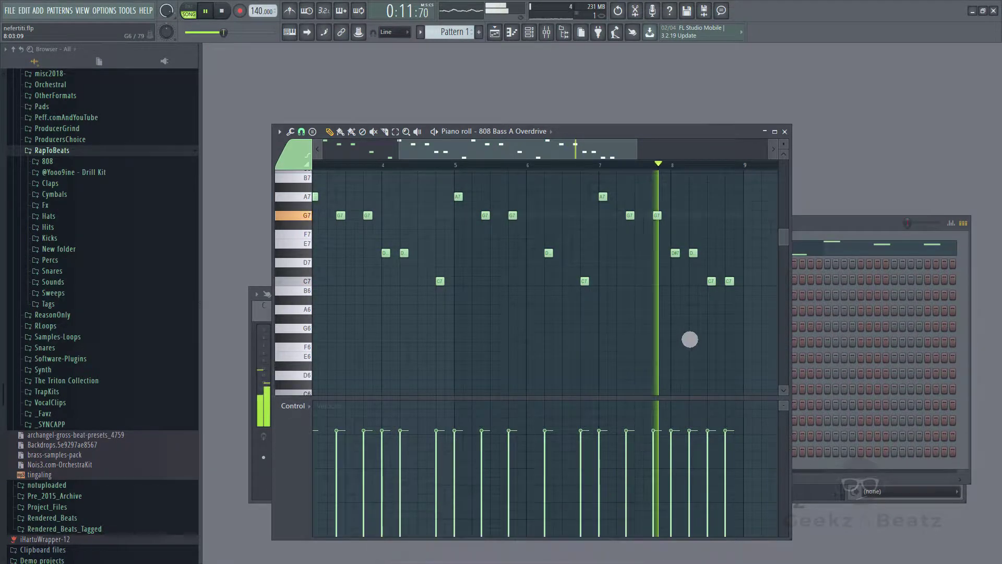
key(space)
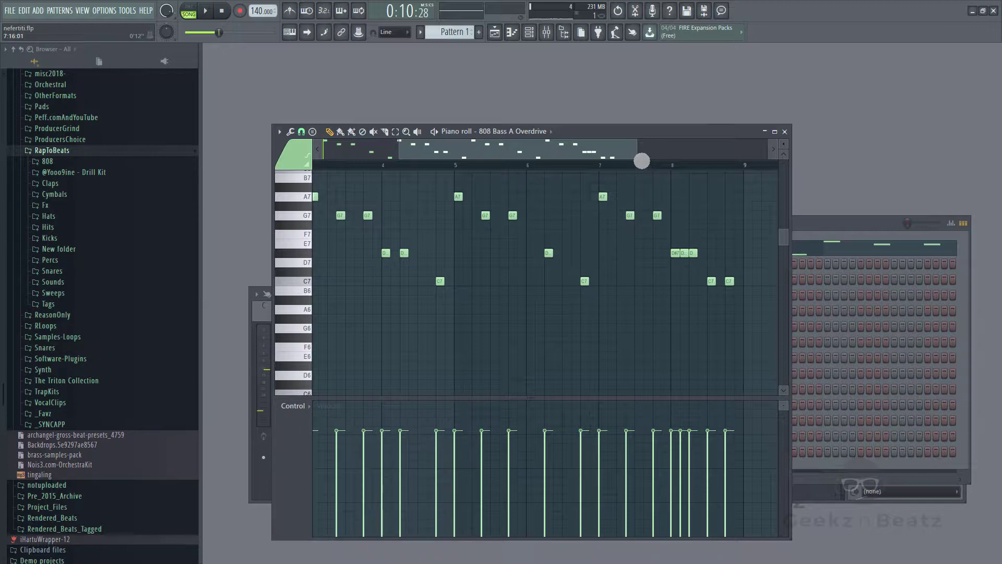
Put two one-step D#7 notes on steps 1 and 2 of bar 8 and play the bar back.
drag(638, 157, 612, 159)
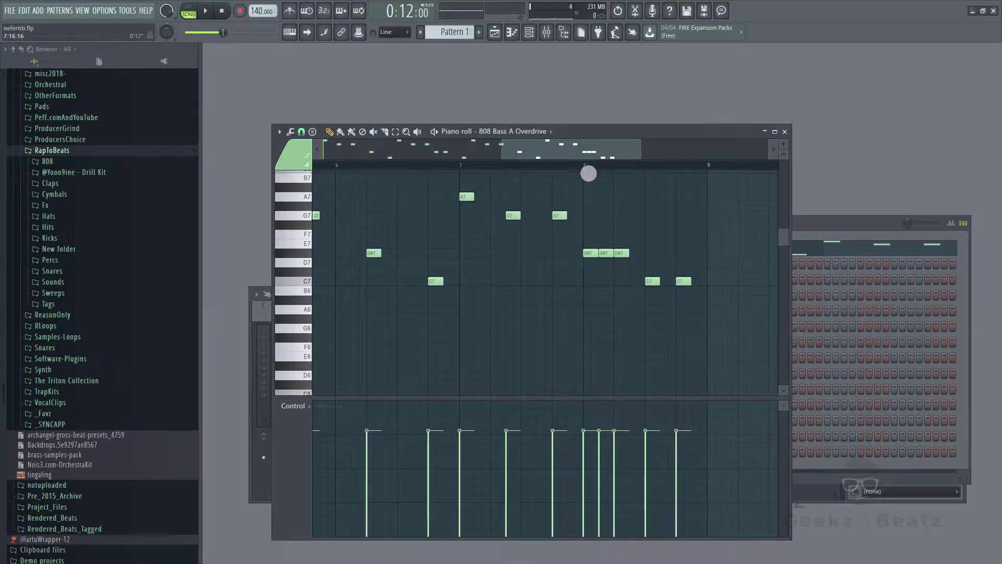
key(space)
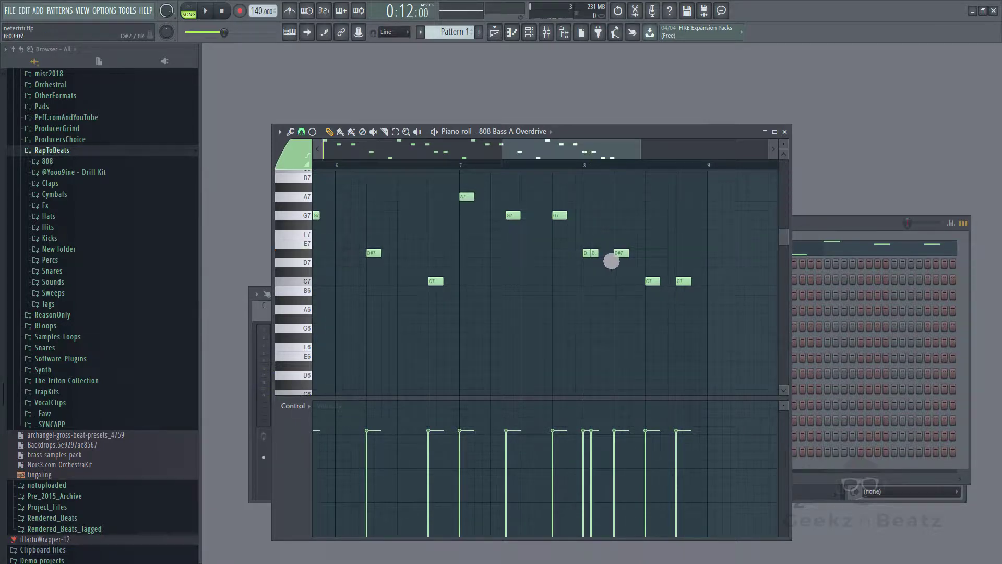
key(space)
key(space)
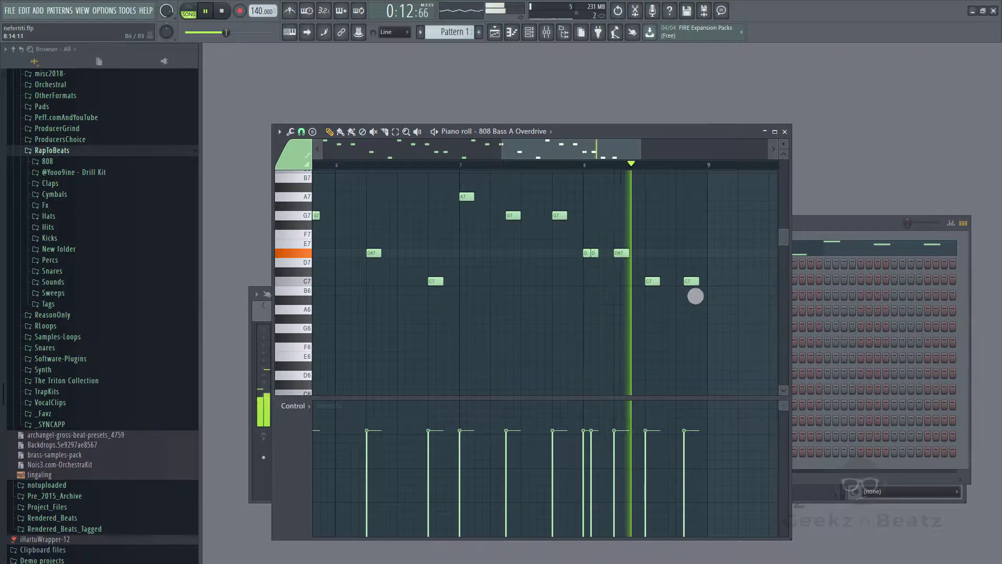
Set the piano roll snap to 1/3 beat and replace bar 8's last C7 note with two triplet-spaced C7 notes.
key(space)
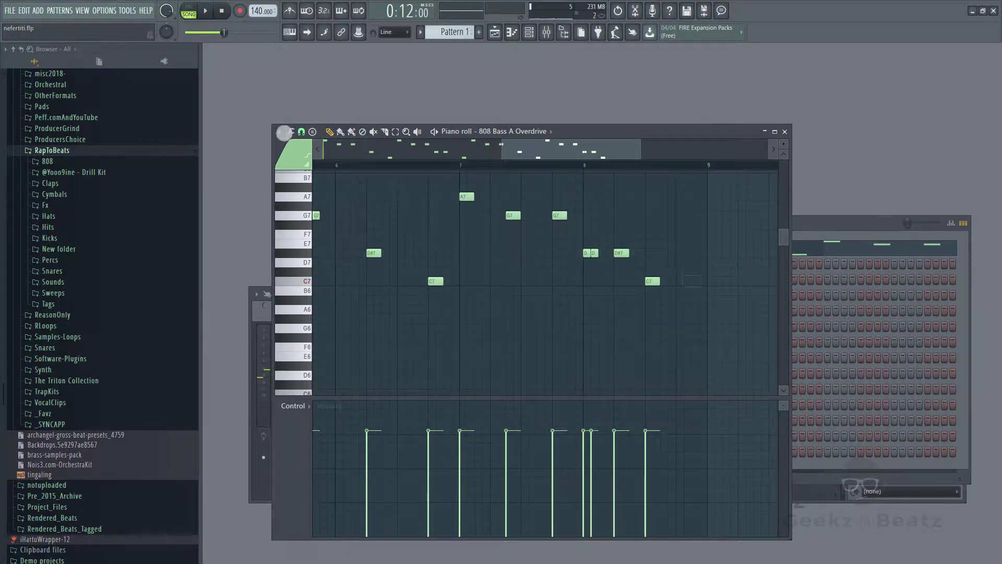
click(302, 132)
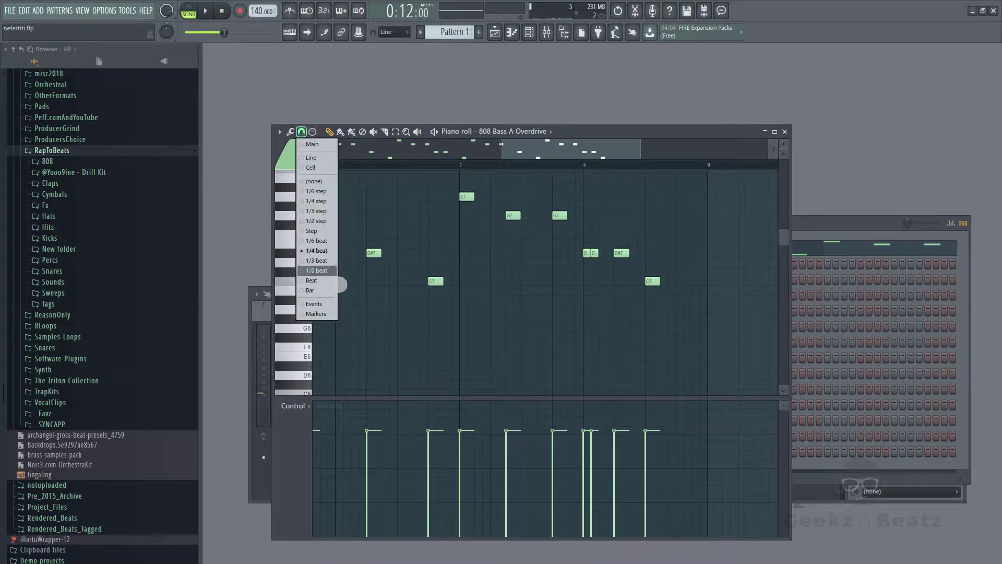
click(323, 261)
key(space)
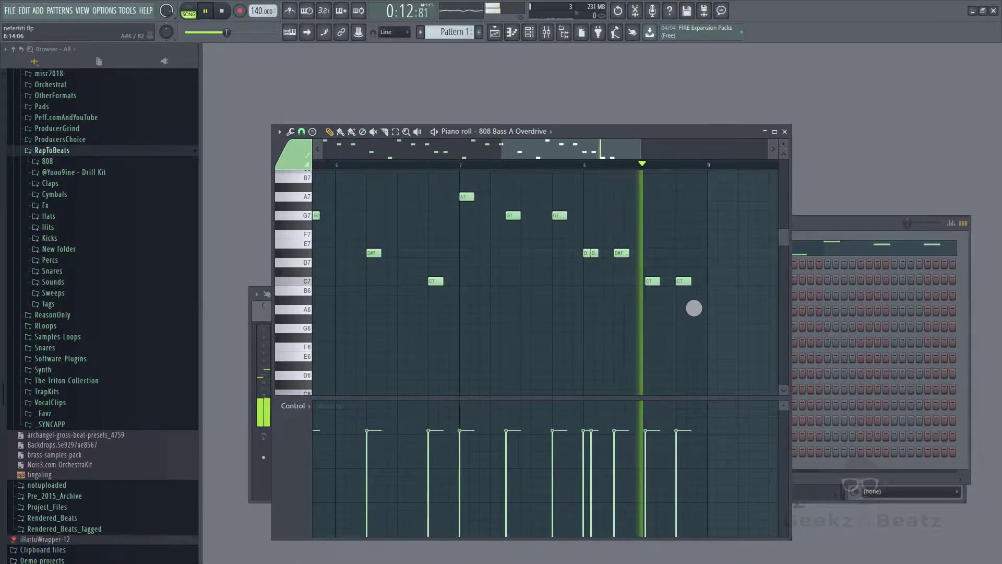
key(space)
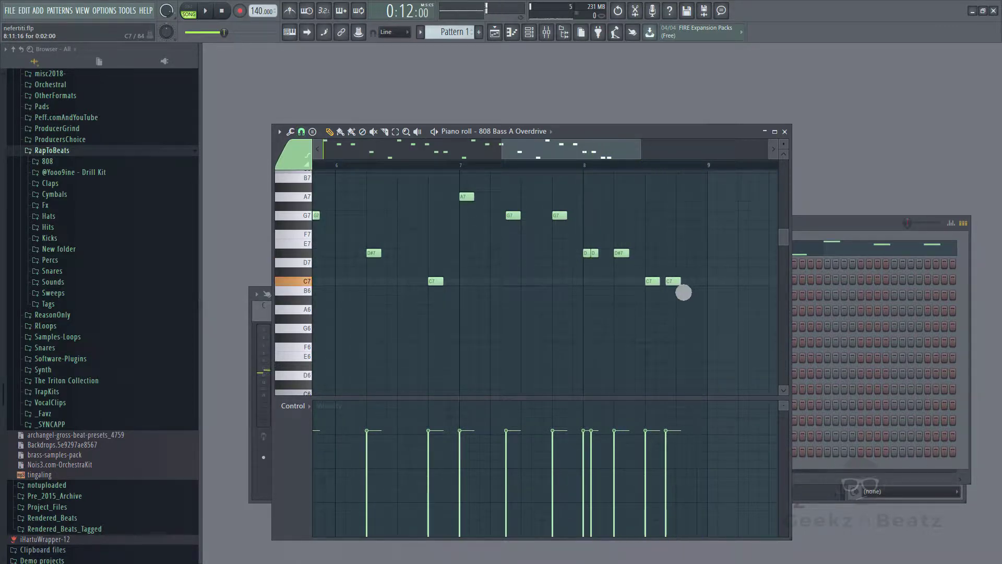
key(space)
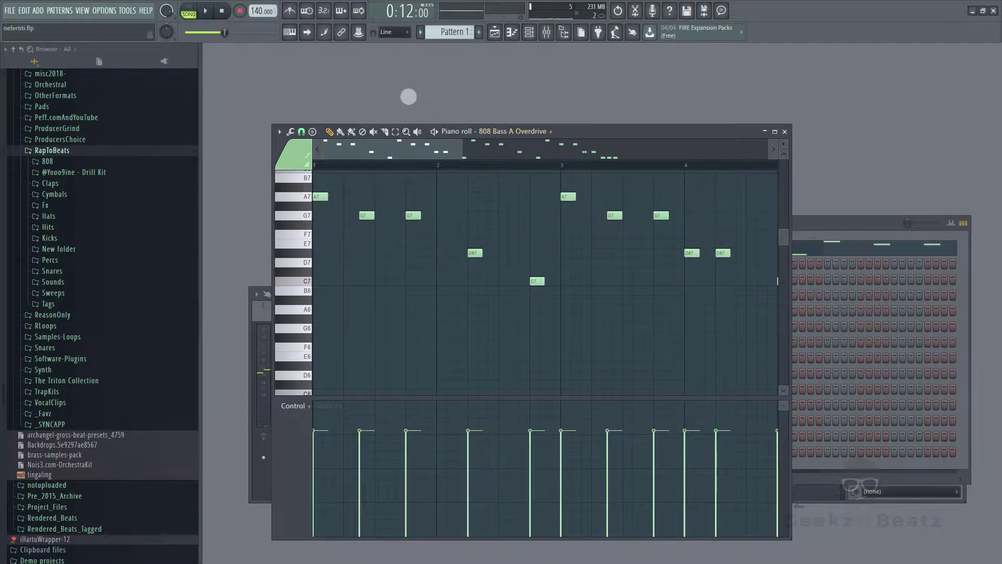
Place a second Pattern 1 clip at bar 9 of Track 1 in the playlist and play the arrangement.
click(528, 32)
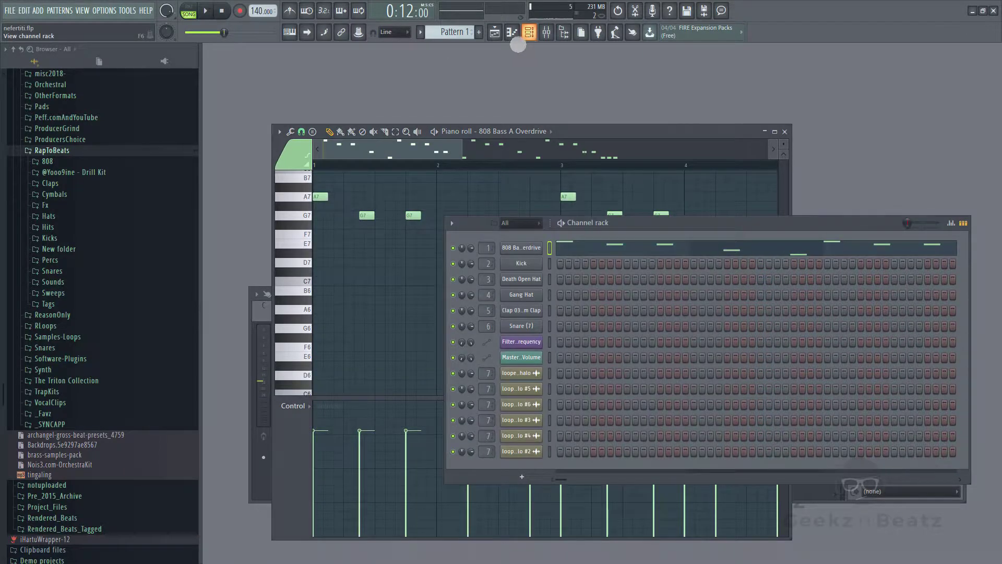
click(494, 33)
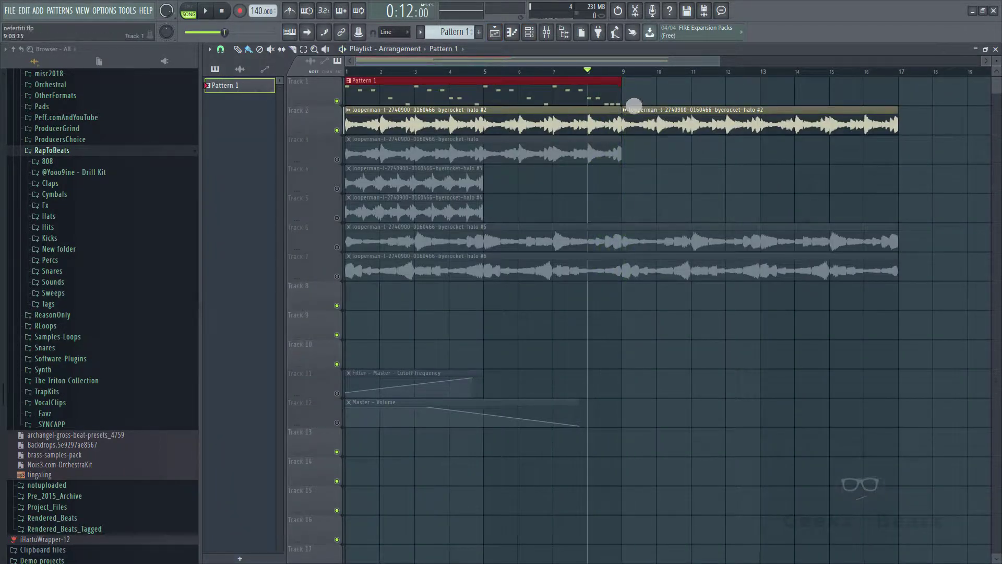
click(634, 104)
key(space)
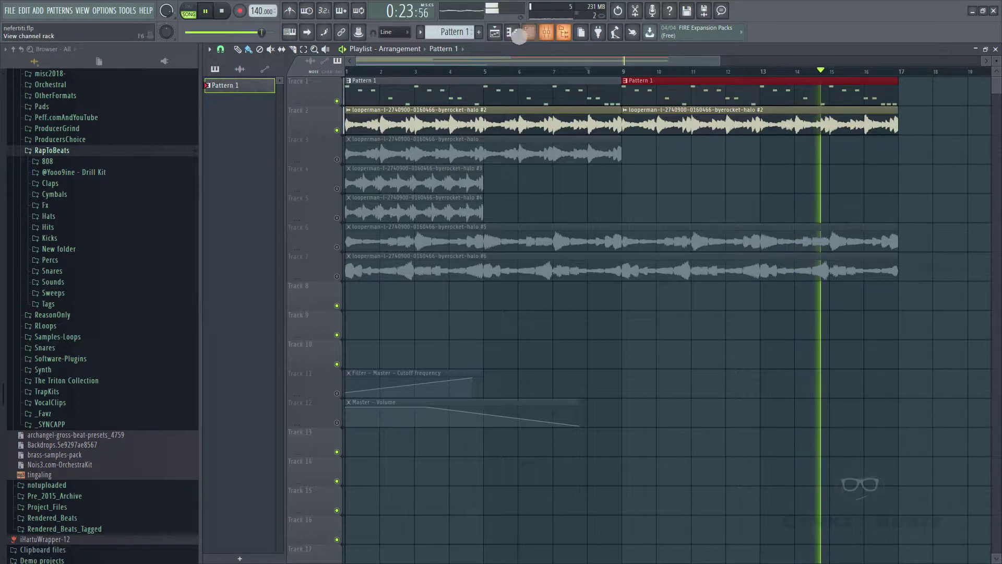
Show the channel rack, stop playback and load BOOMIN KICK 1 from the RapToBeats Kicks folder onto the Kick channel.
click(528, 32)
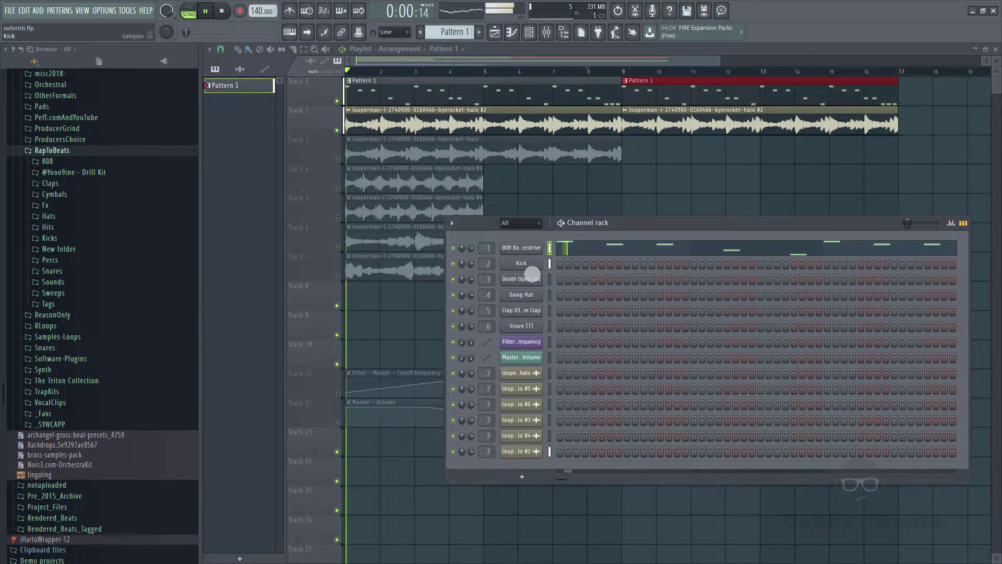
key(space)
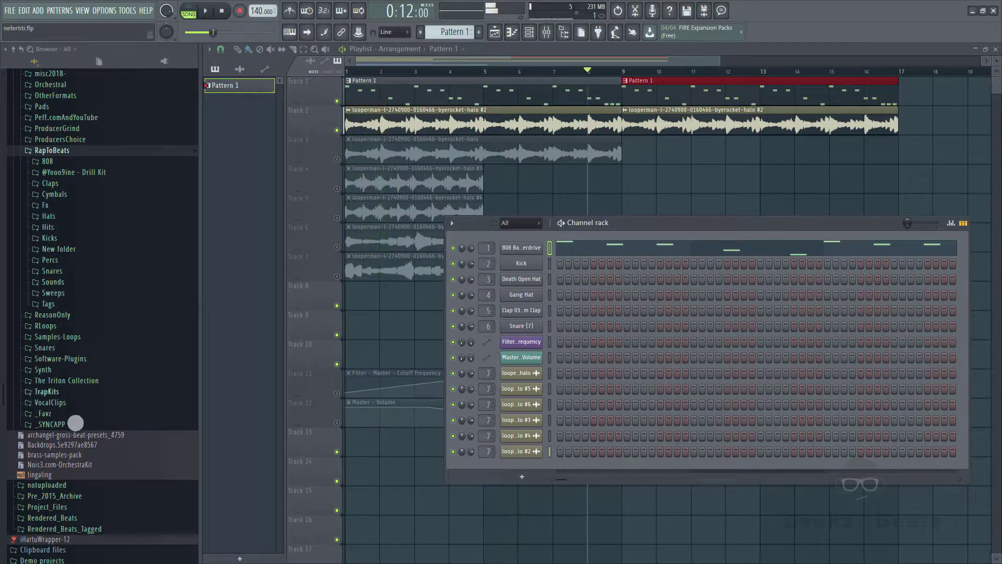
scroll(54, 496, down, 5)
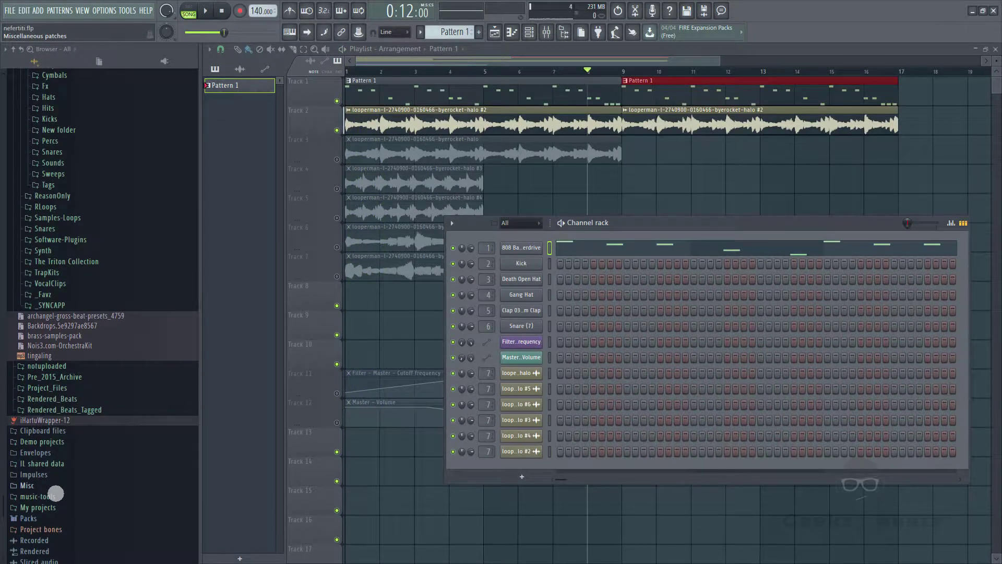
scroll(54, 492, down, 2)
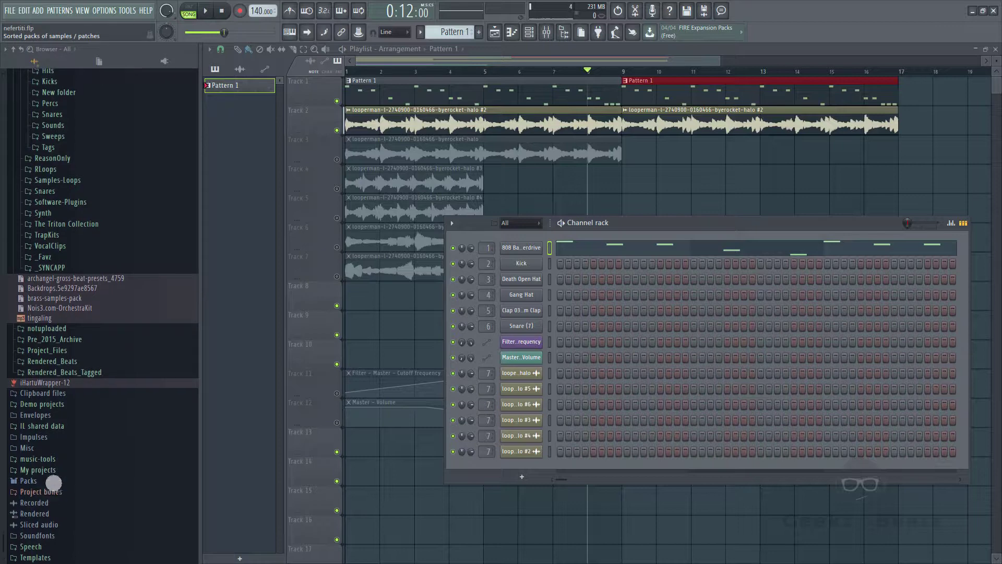
click(57, 465)
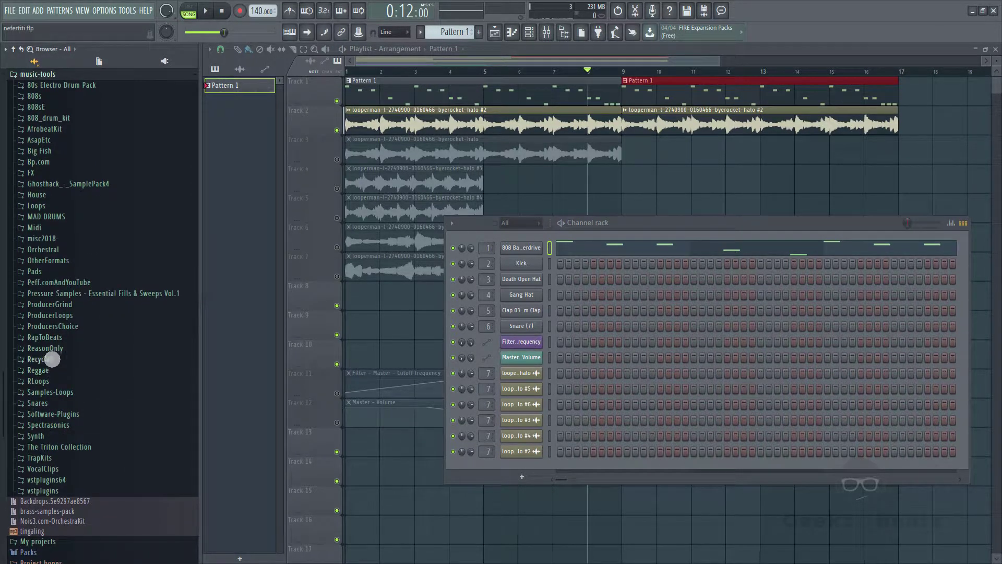
click(52, 344)
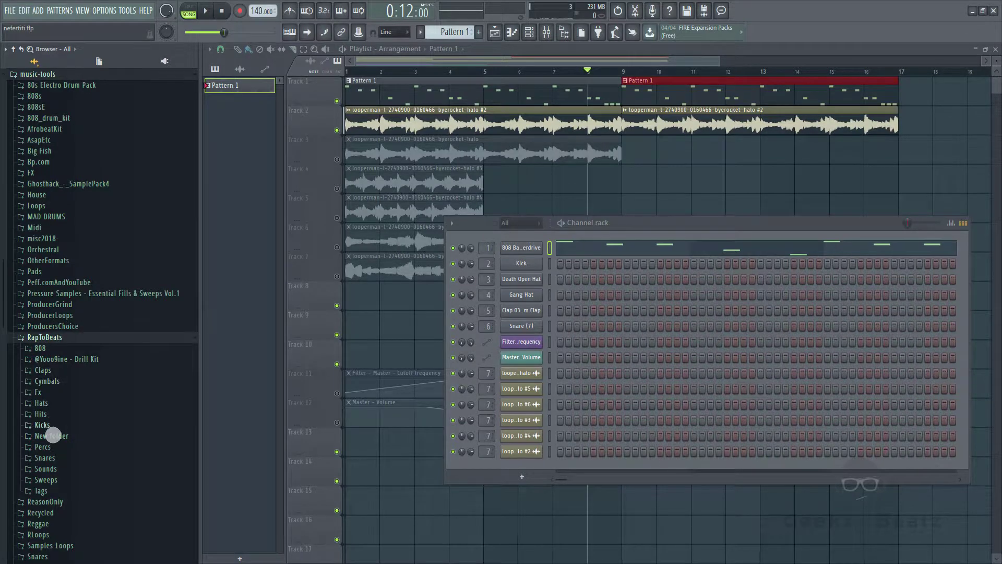
click(44, 424)
click(61, 445)
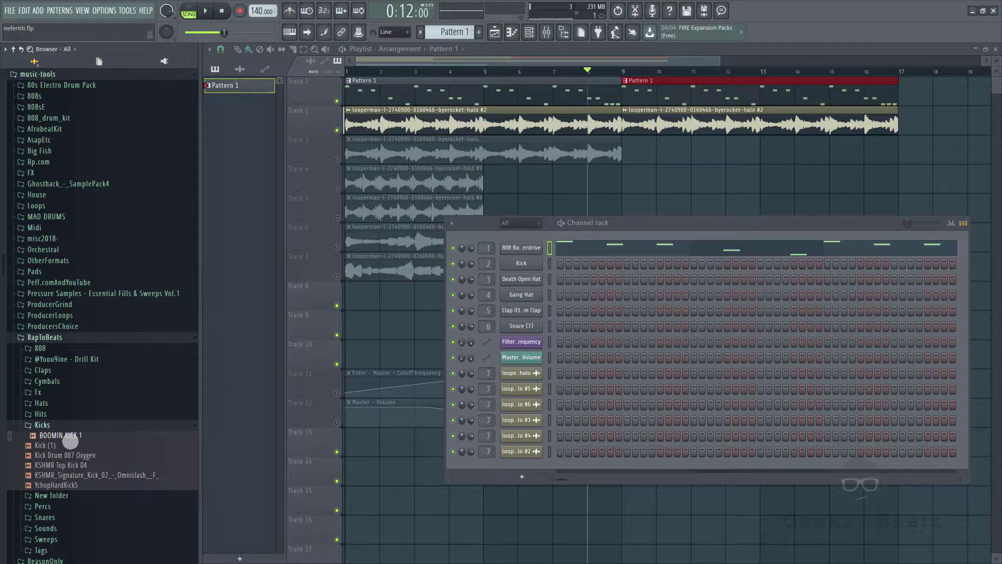
drag(73, 440, 522, 264)
Reload 808 Bass A Overdrive from the RapToBeats 808 folder onto channel 1 and open the kick channel's sampler settings.
click(43, 348)
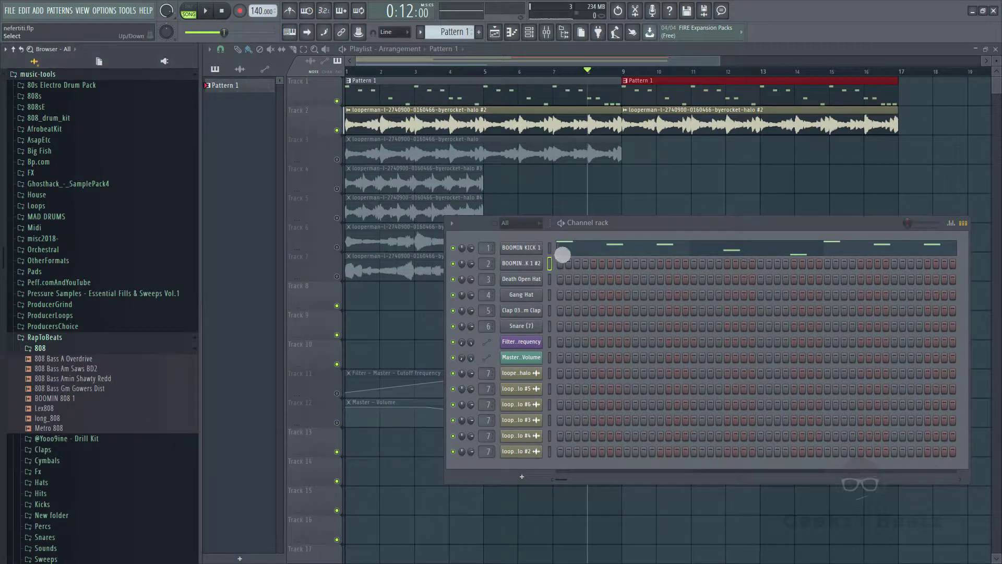
middle_click(86, 361)
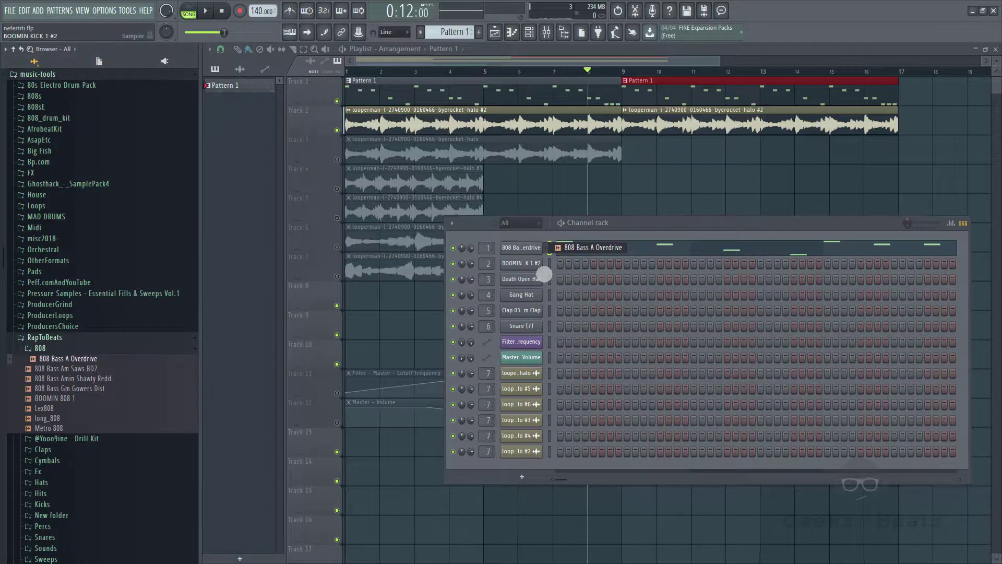
click(543, 268)
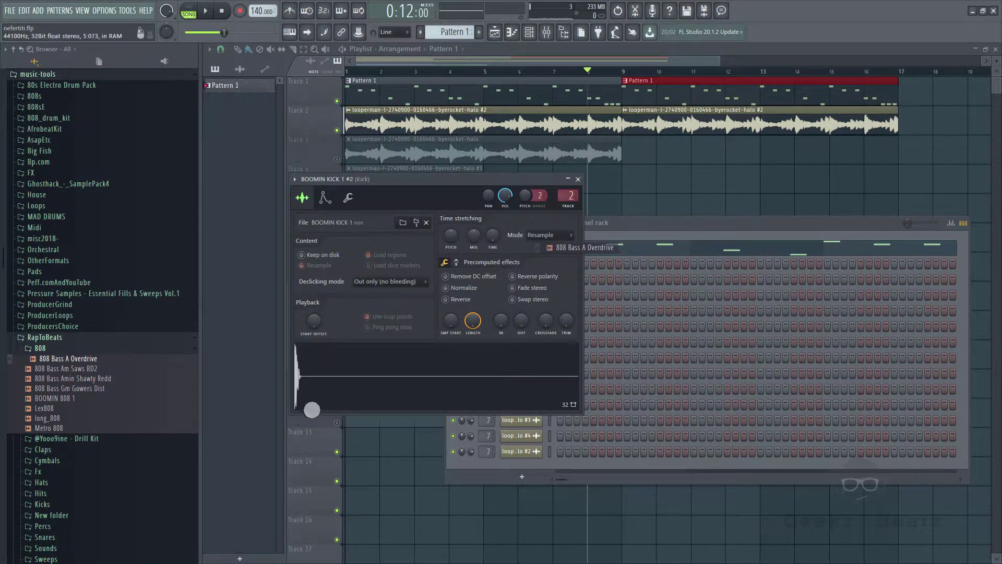
Copy the 808 channel's notes into the kick channel and open them in its piano roll.
click(674, 239)
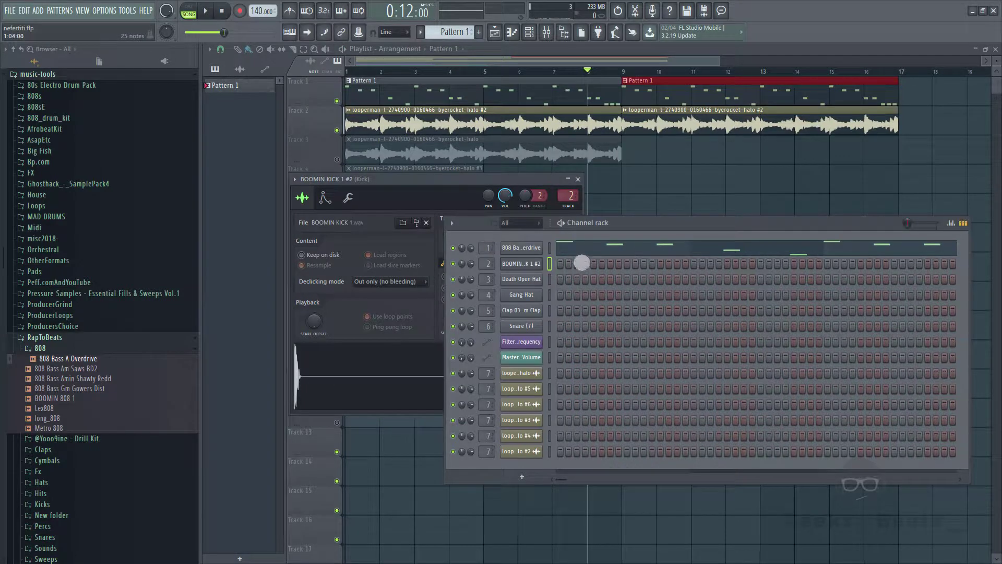
key(ctrl+c)
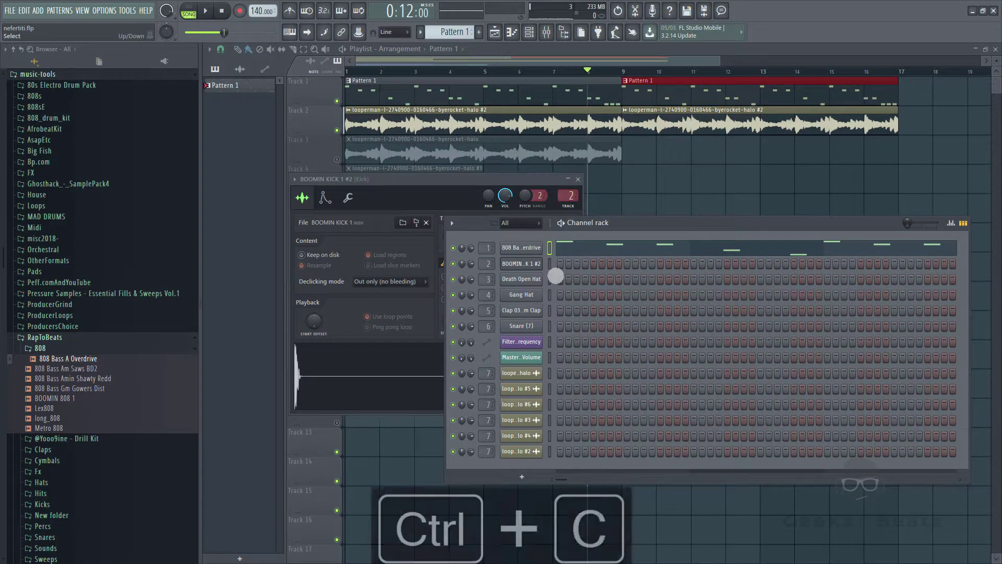
key(ctrl+v)
click(579, 270)
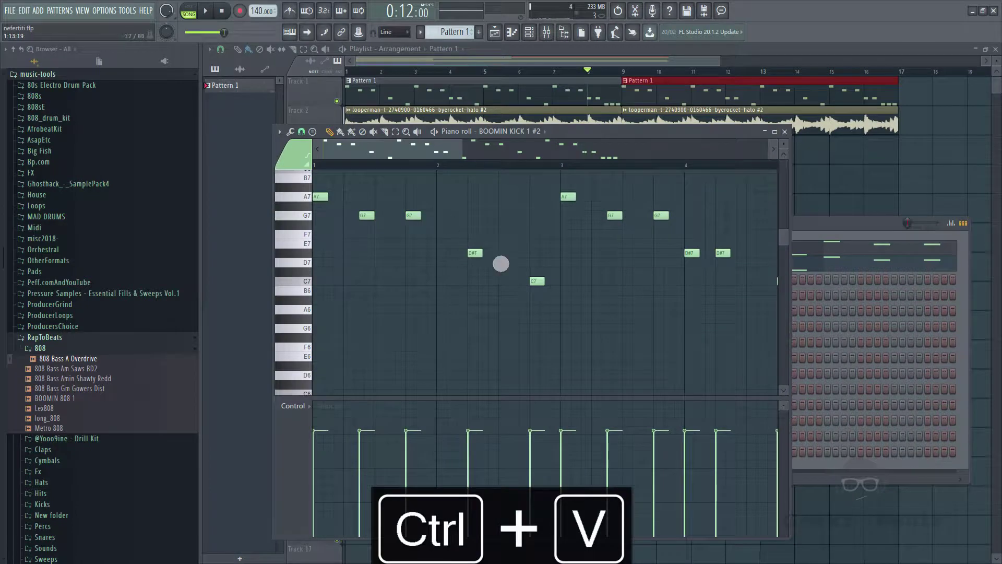
Move all kick notes in bars 1 and 2 onto D#7, keeping their timing.
drag(328, 206, 327, 215)
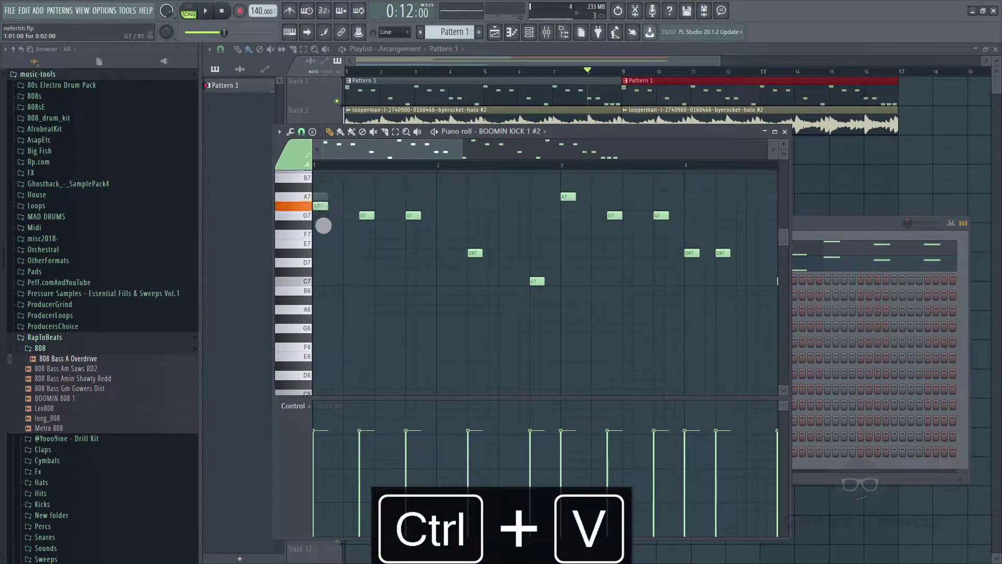
drag(447, 233, 315, 211)
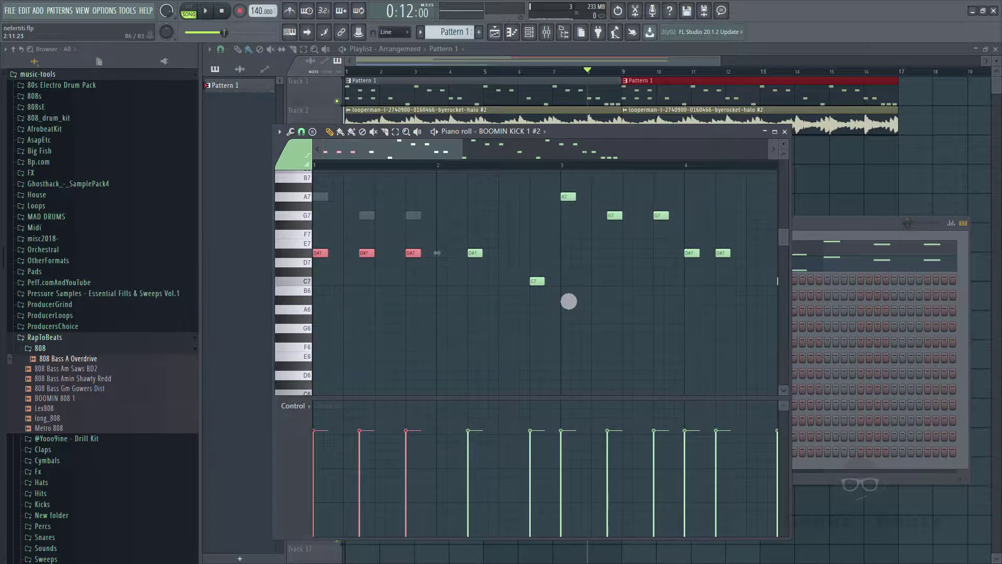
drag(540, 281, 541, 252)
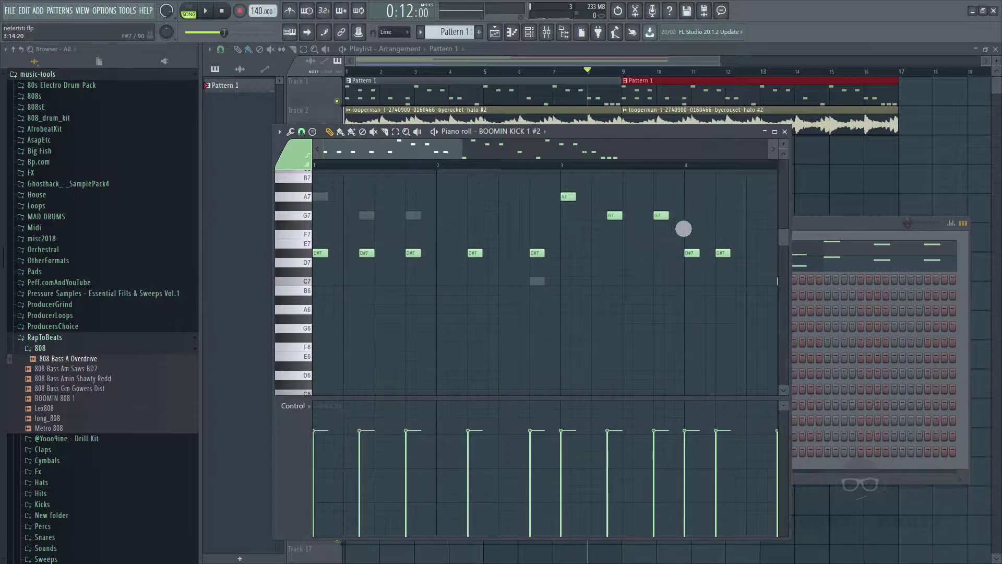
Set the piano roll snap to 1/4 beat and move the A7 and G7 kick notes in bar 3 onto D#7.
drag(683, 228, 595, 211)
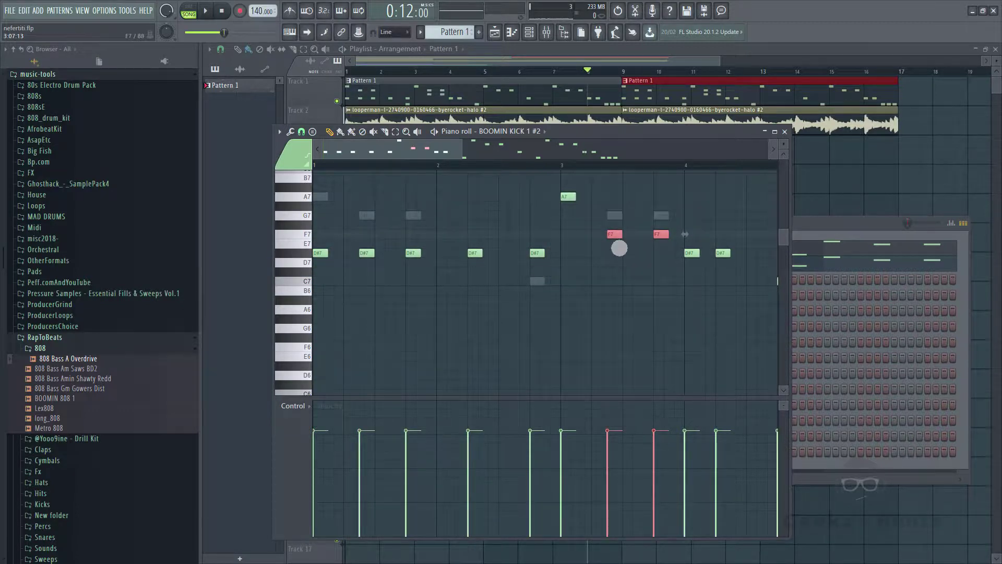
key(ctrl+z)
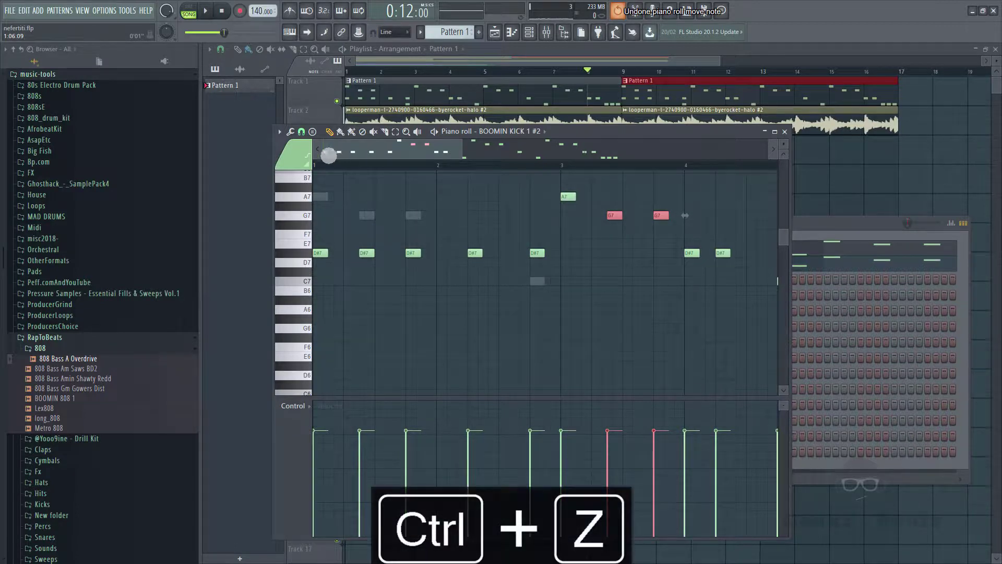
click(302, 132)
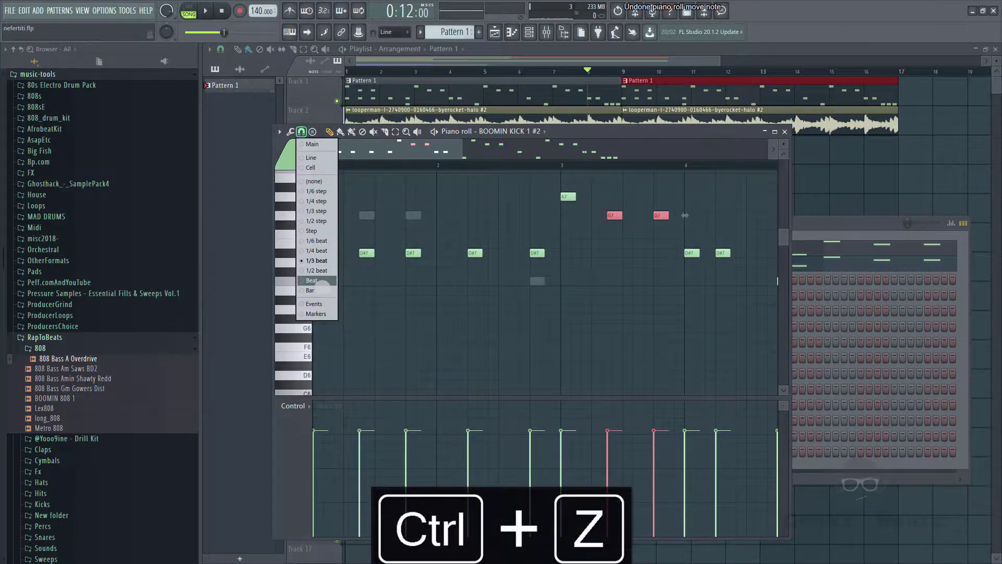
click(316, 251)
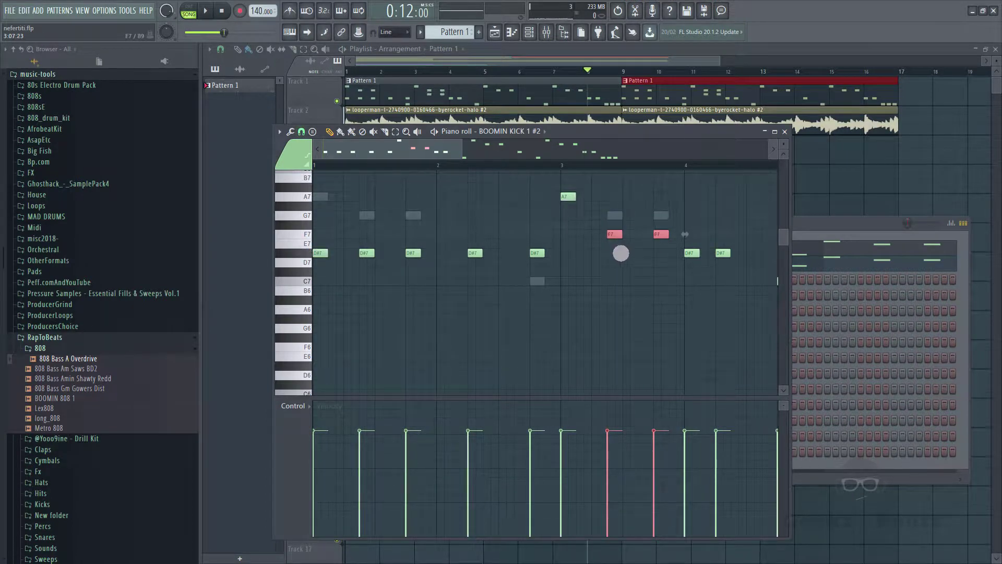
drag(574, 203, 574, 264)
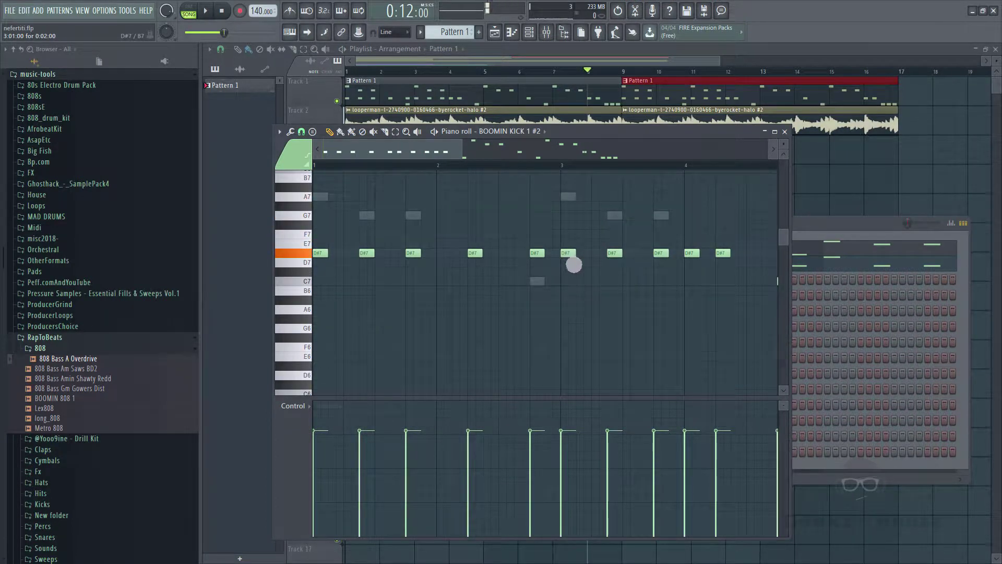
Move bar 4's C7 kick note and bar 5's A7 and G7 notes onto D#7.
drag(438, 159, 509, 172)
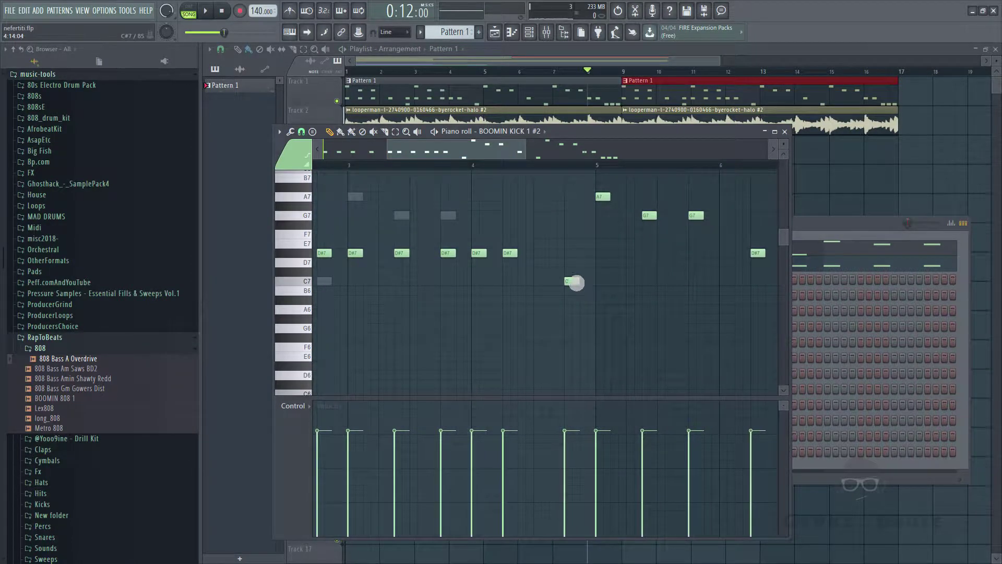
drag(575, 288, 580, 260)
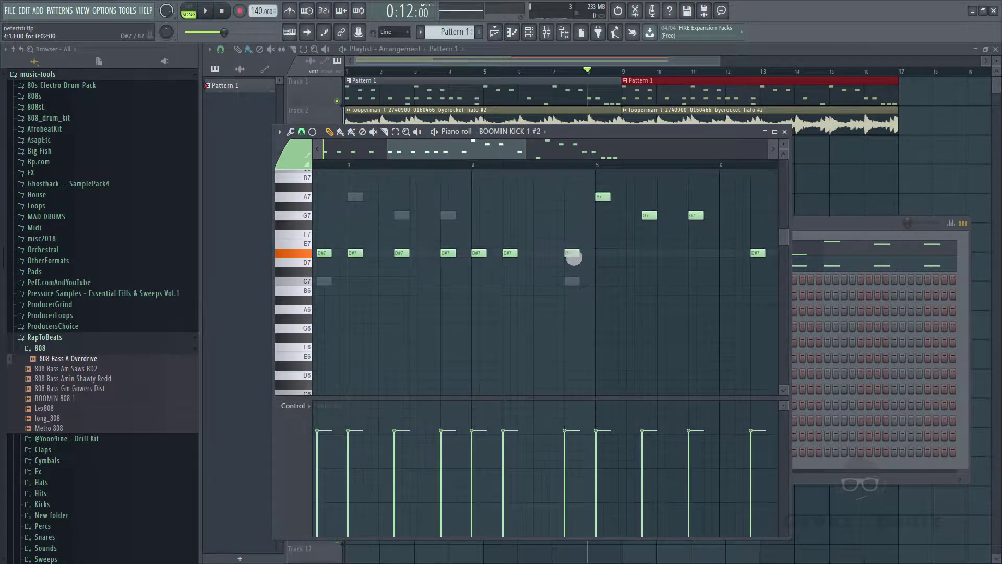
drag(612, 210, 613, 256)
drag(653, 218, 656, 269)
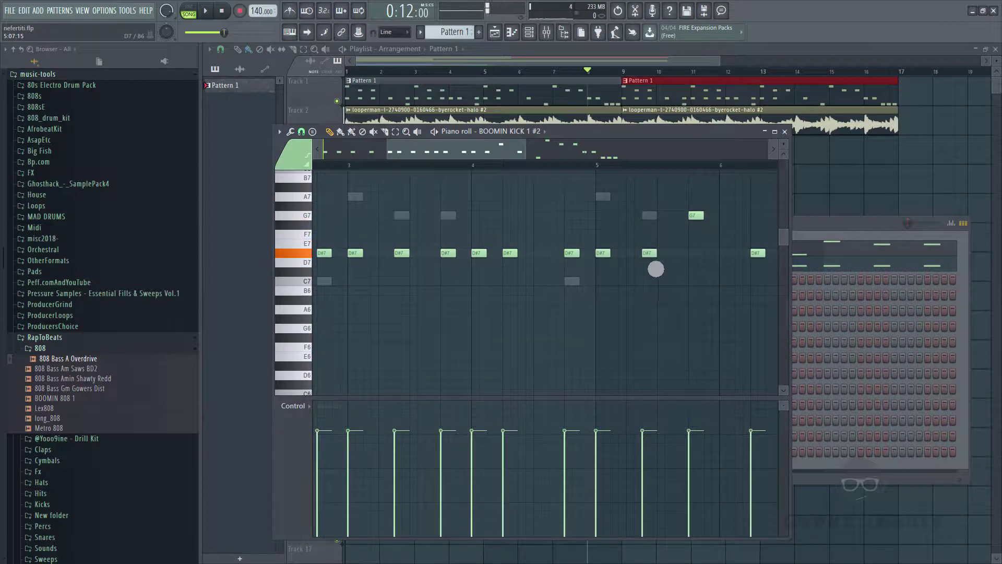
drag(700, 223, 698, 262)
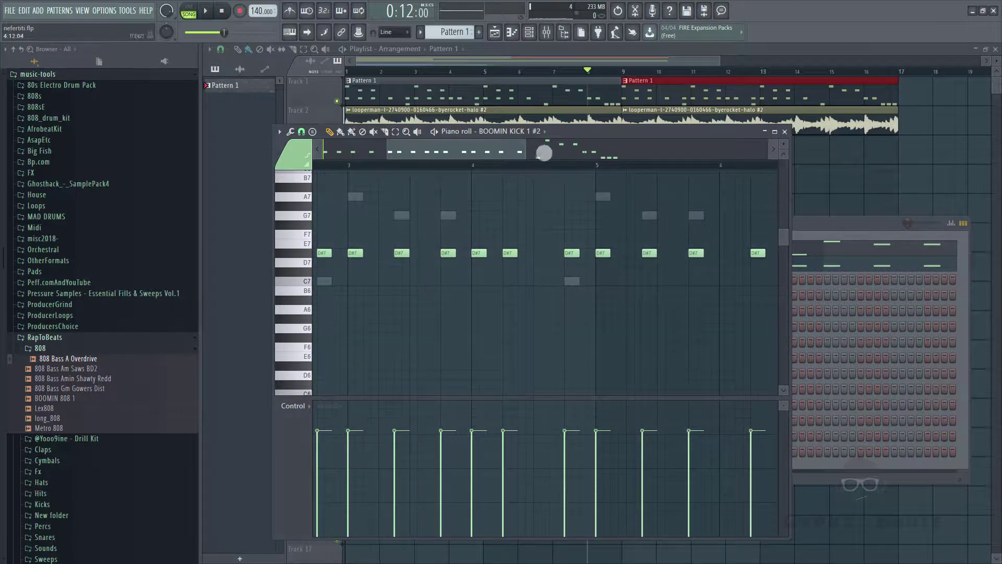
Move the remaining off-pitch kick notes in bars 6, 7 and 8 onto D#7.
drag(504, 159, 622, 168)
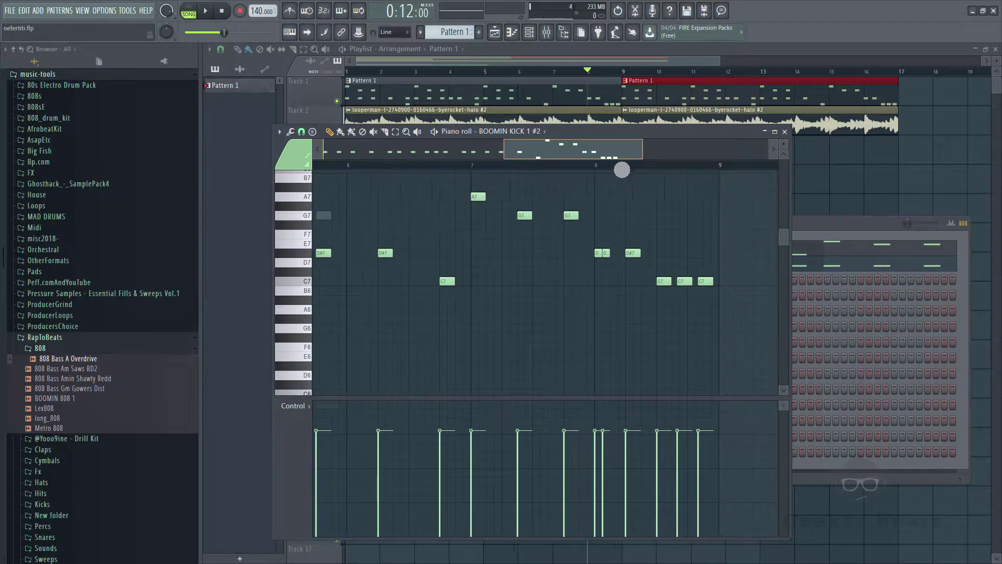
drag(700, 302, 646, 285)
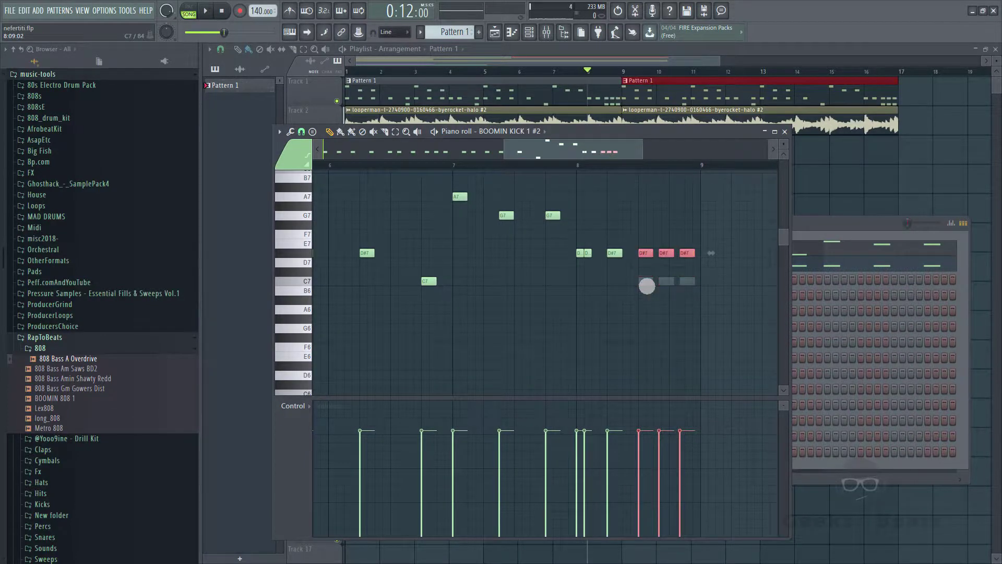
drag(573, 207, 457, 198)
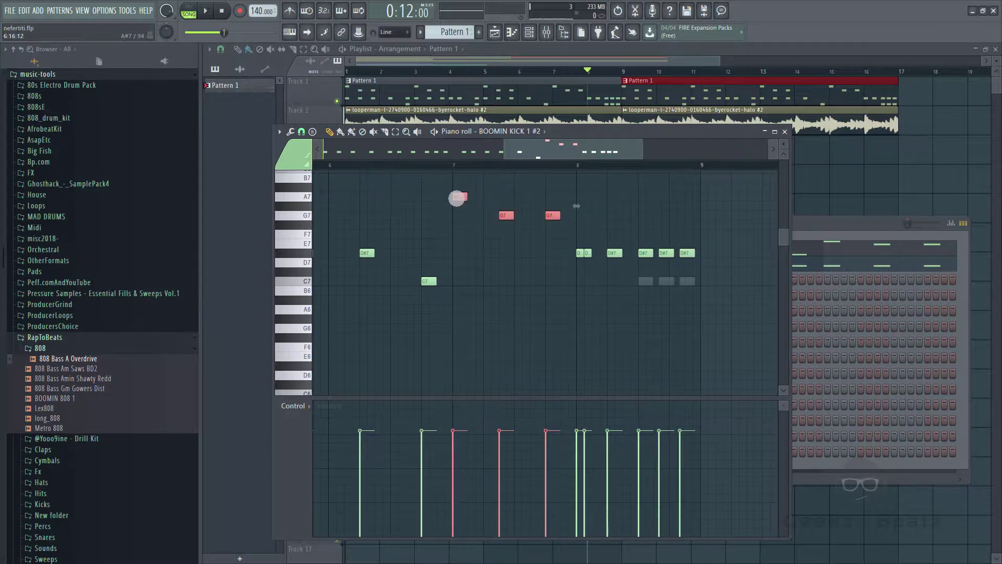
key(Down)
key(Down)
key(Down)
key(Down)
key(Down)
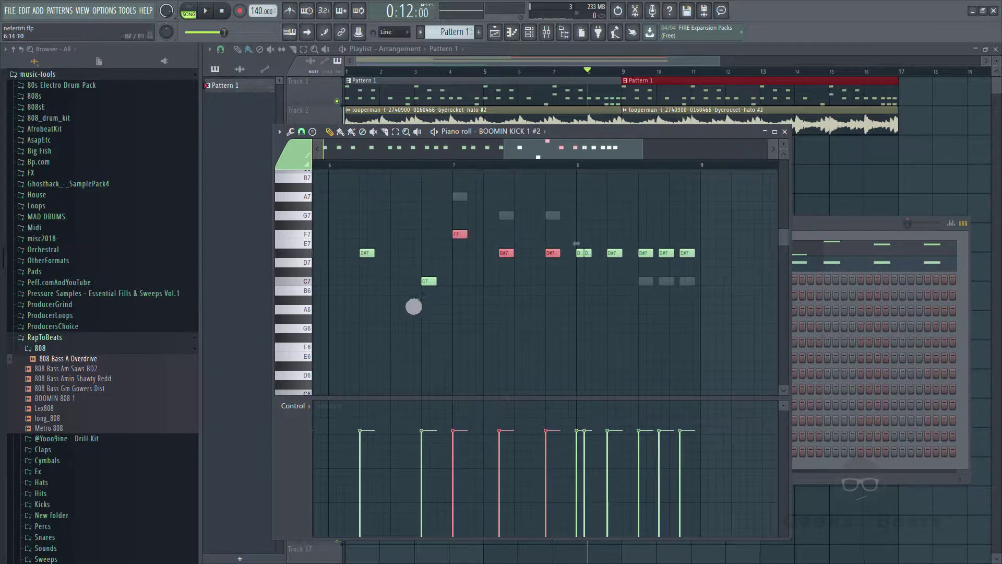
click(429, 281)
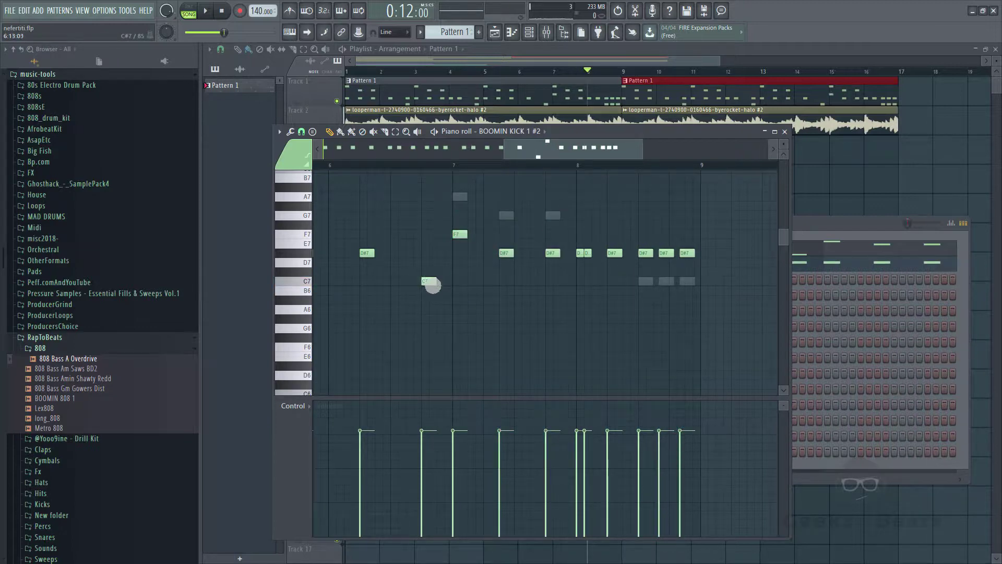
drag(435, 287, 466, 261)
Transpose all the kick notes down to C5 and play the arrangement.
key(ctrl+a)
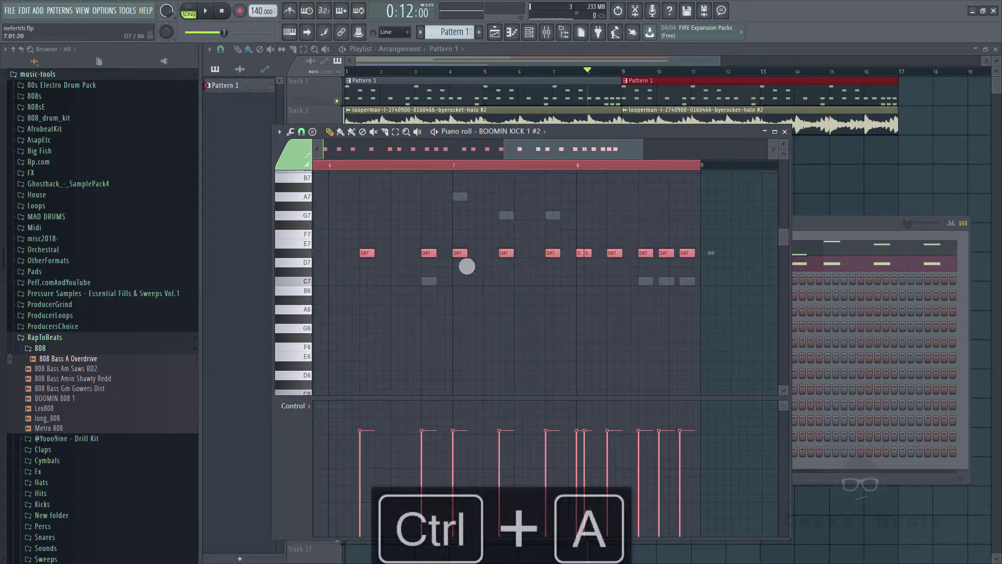
key(Down)
key(ctrl+Down)
key(ctrl+Down)
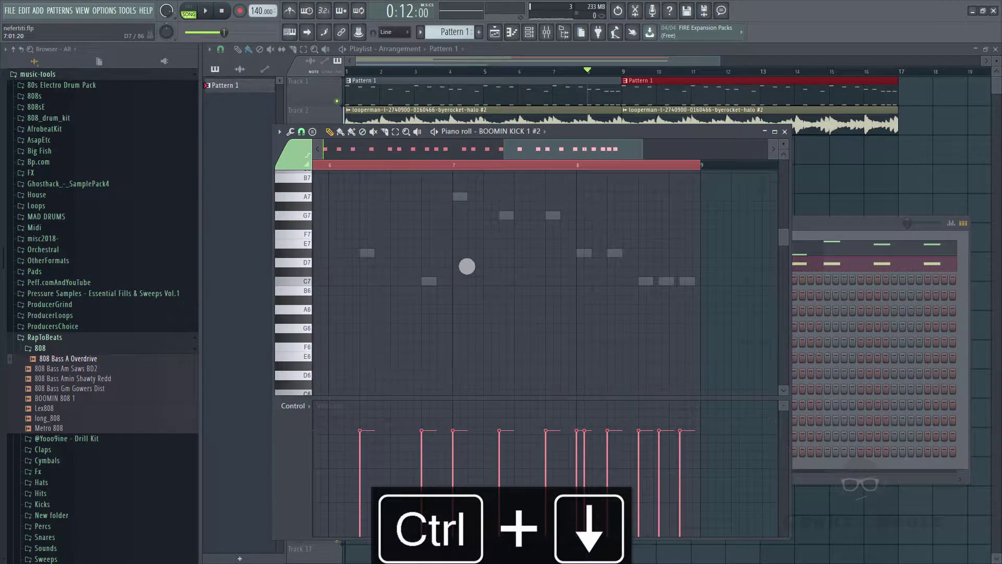
scroll(467, 266, down, 10)
key(Down)
key(Down)
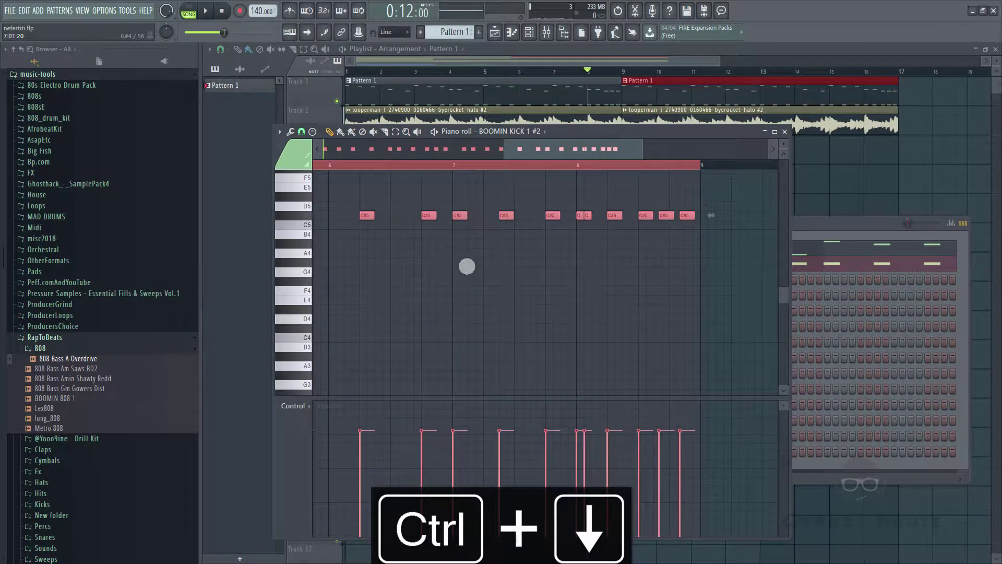
key(space)
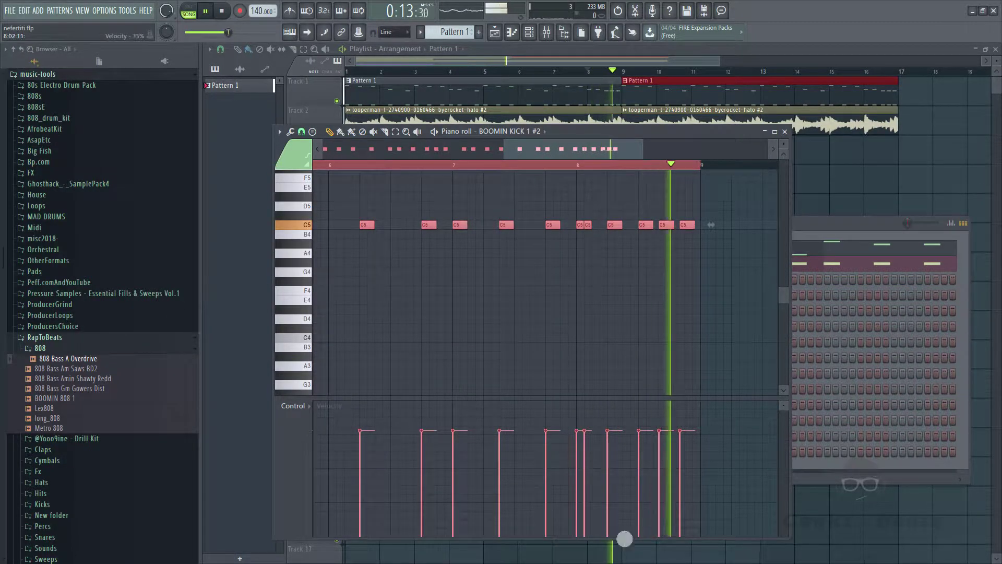
Raise the velocity of all the BOOMIN KICK 1 #2 notes to the maximum and close the kick's piano roll.
mouse_move(689, 438)
mouse_down()
mouse_move(689, 376)
mouse_move(177, 276)
mouse_move(162, 259)
mouse_move(436, 398)
mouse_move(179, 338)
mouse_move(334, 271)
mouse_up()
drag(529, 150, 452, 152)
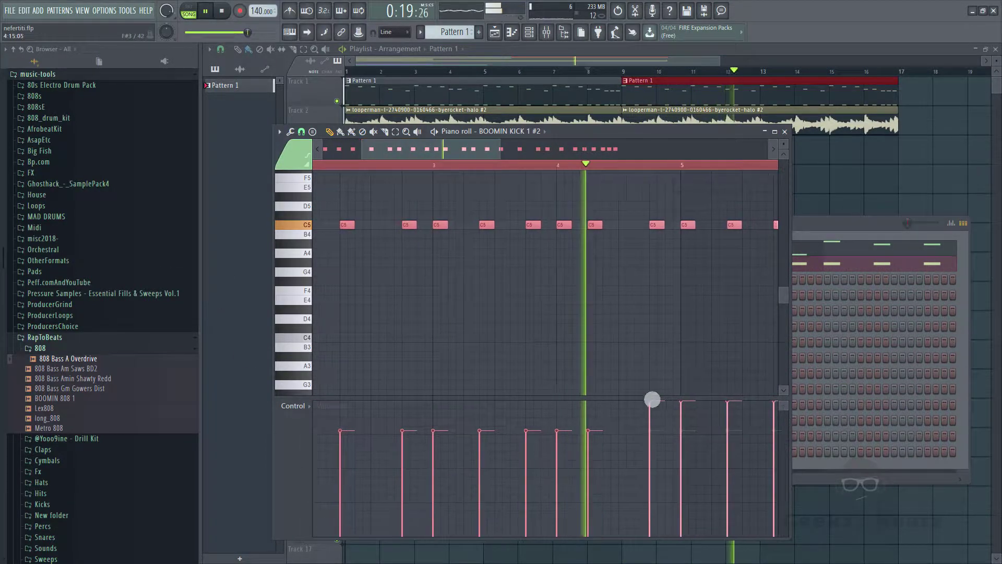
mouse_move(652, 401)
mouse_down()
mouse_move(637, 417)
mouse_move(501, 339)
mouse_move(185, 291)
mouse_move(470, 474)
mouse_move(454, 425)
mouse_move(271, 330)
mouse_move(418, 364)
mouse_move(483, 409)
mouse_up()
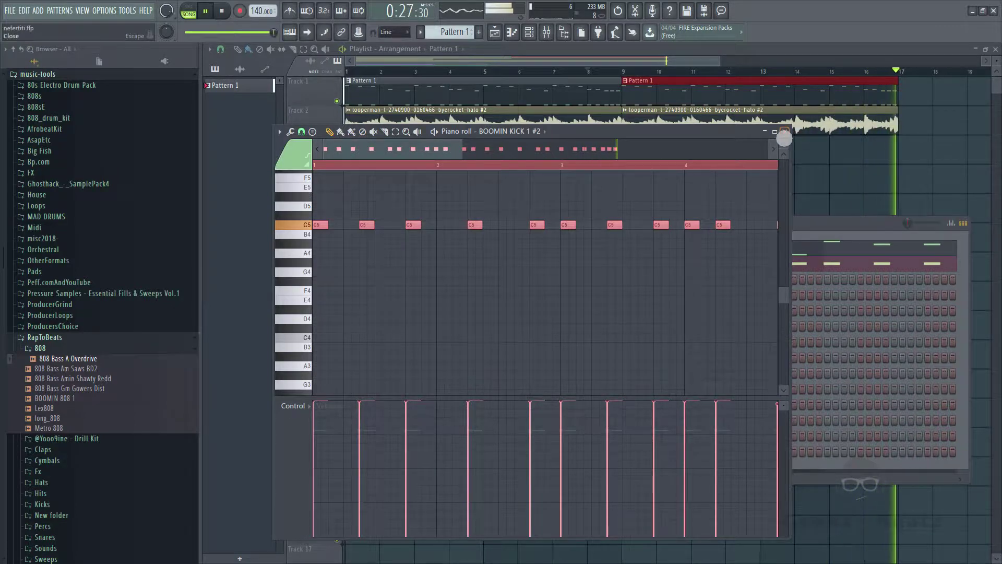
click(785, 133)
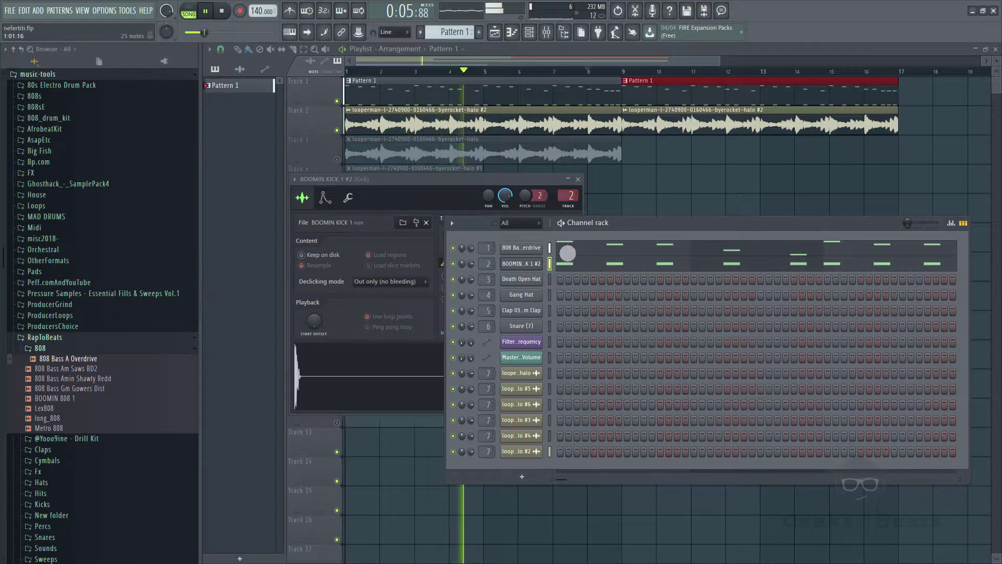
Transpose the 808 Bass A Overdrive notes down three octaves so the first note sits on A4.
click(600, 256)
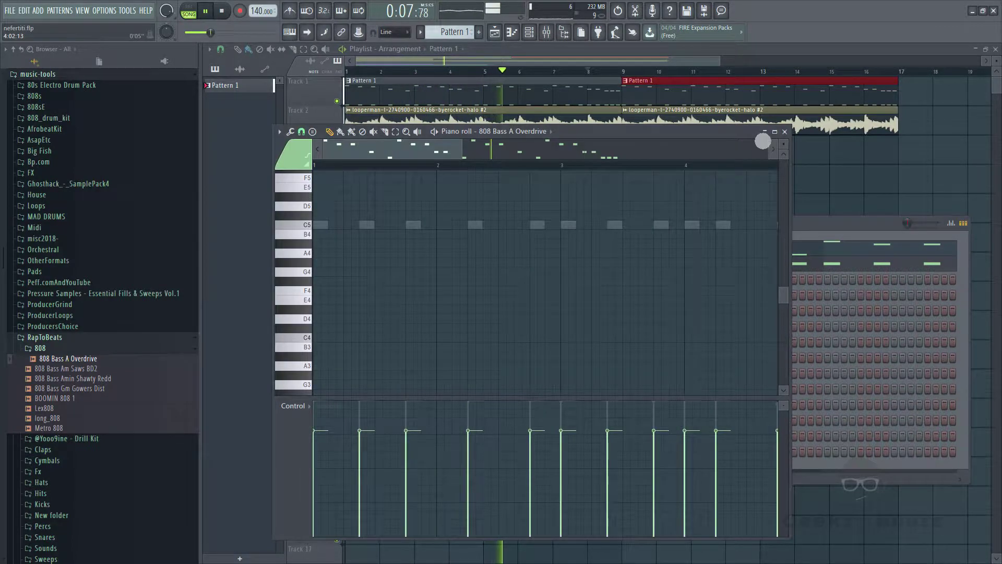
key(ctrl+Down)
key(ctrl+Down)
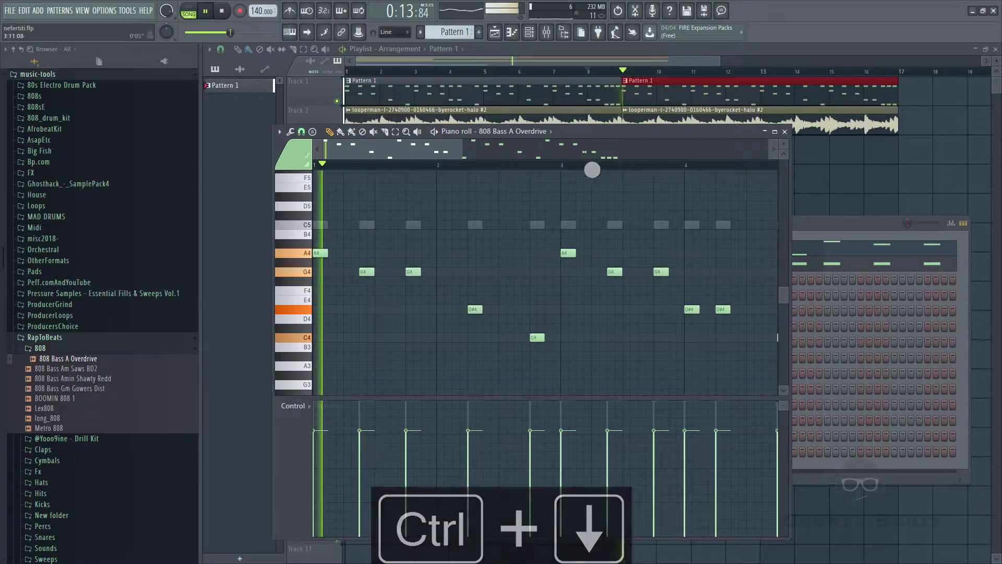
key(F7)
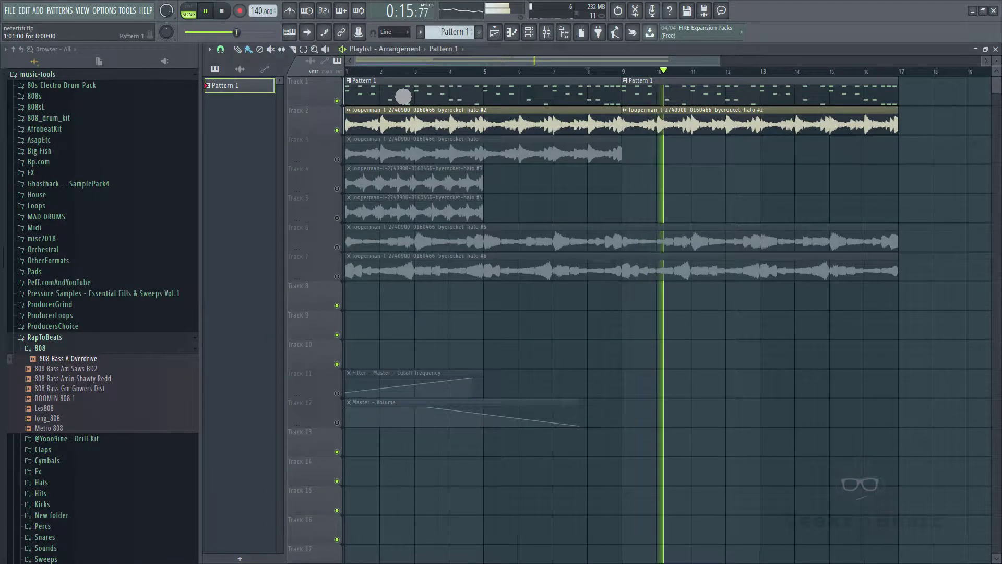
Stop playback and examine the 808 Bass A Overdrive channel's sample settings, volume envelope and root note.
key(space)
double_click(403, 96)
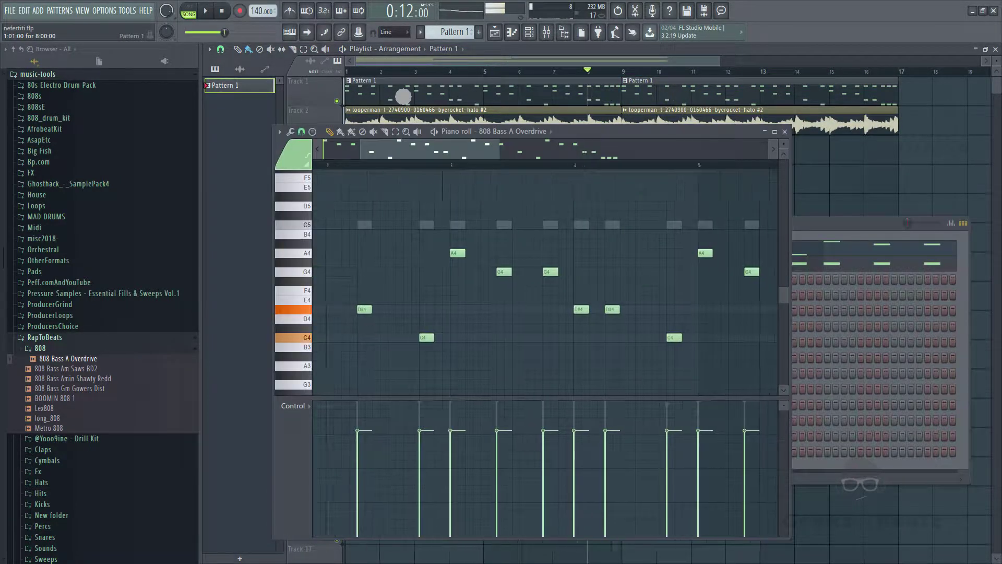
key(space)
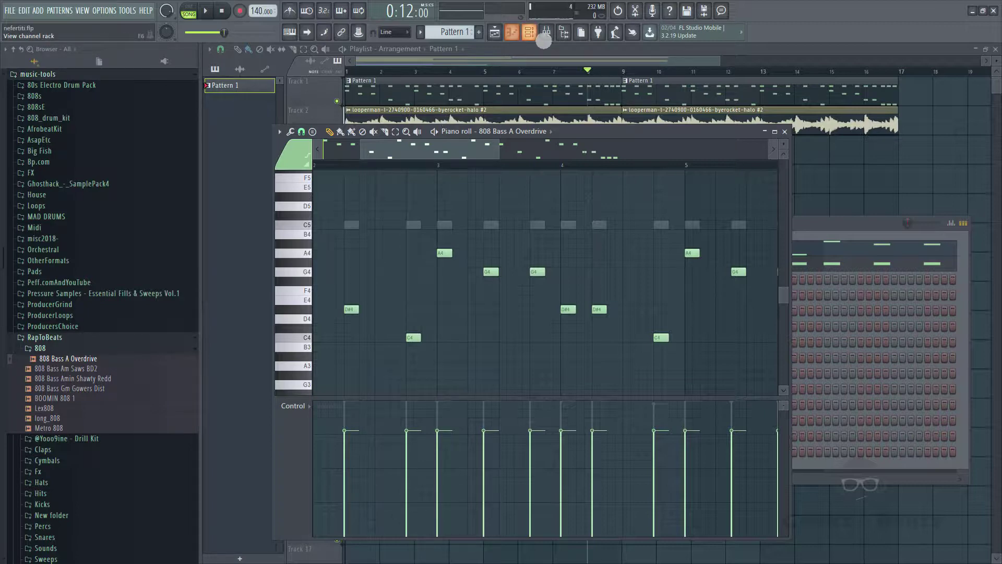
click(532, 36)
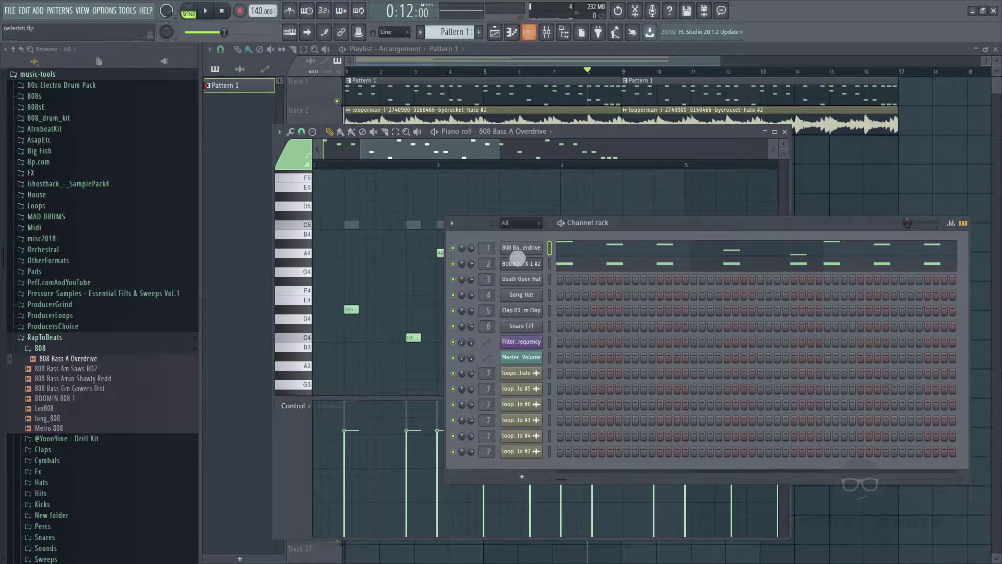
click(521, 258)
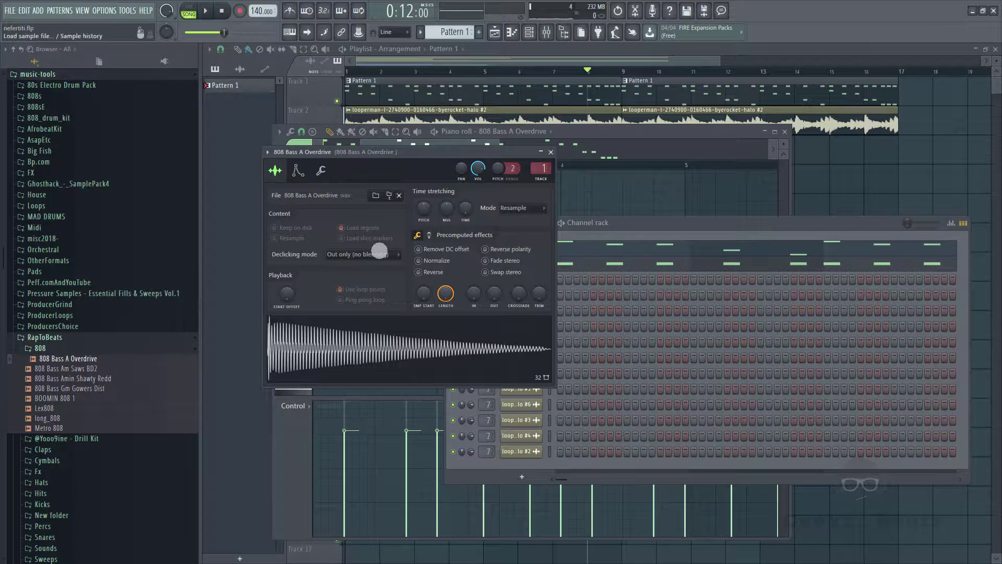
click(308, 170)
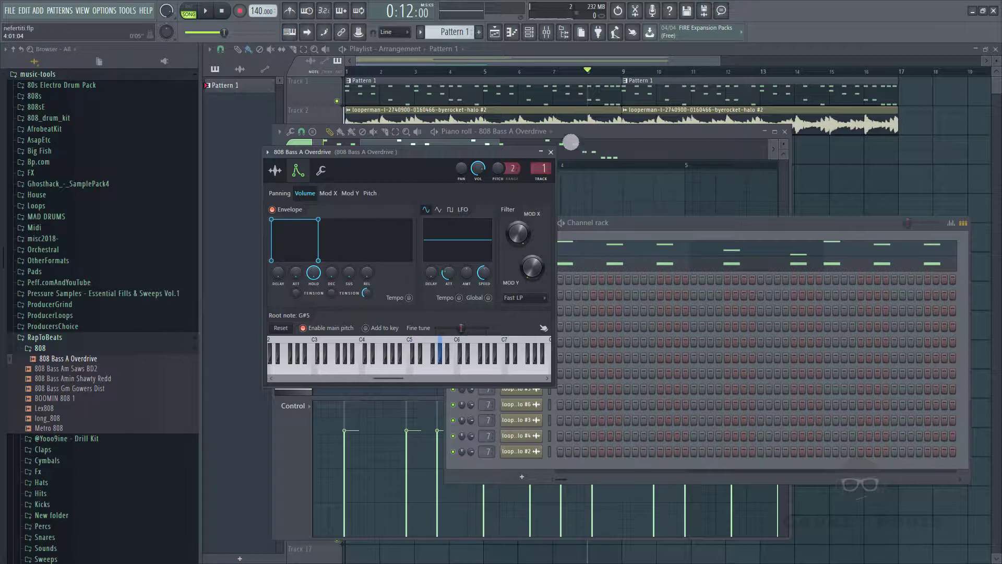
click(551, 152)
Review the 808 bass notes, the mixer levels and the channel rack, and resume playback.
click(584, 242)
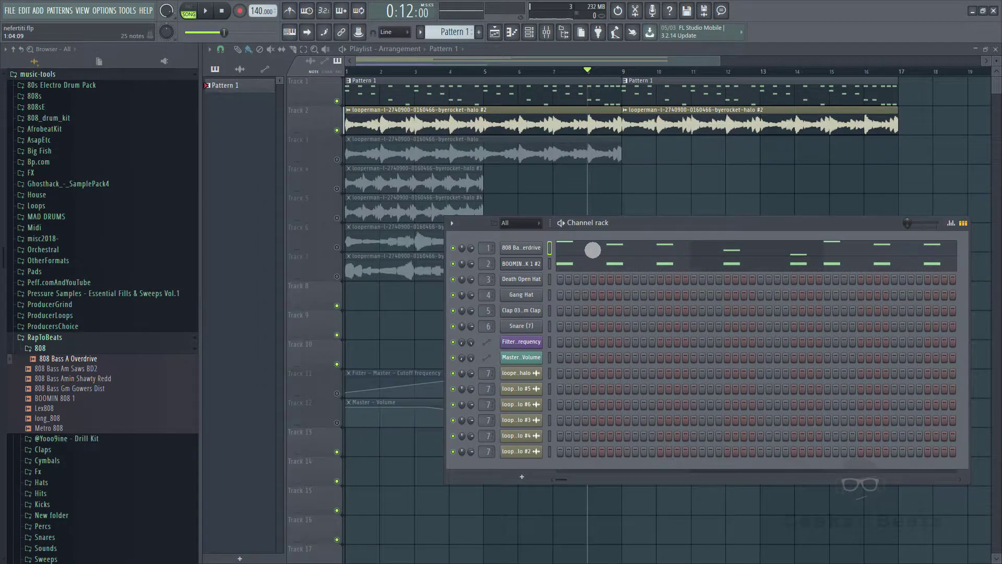
click(593, 250)
key(space)
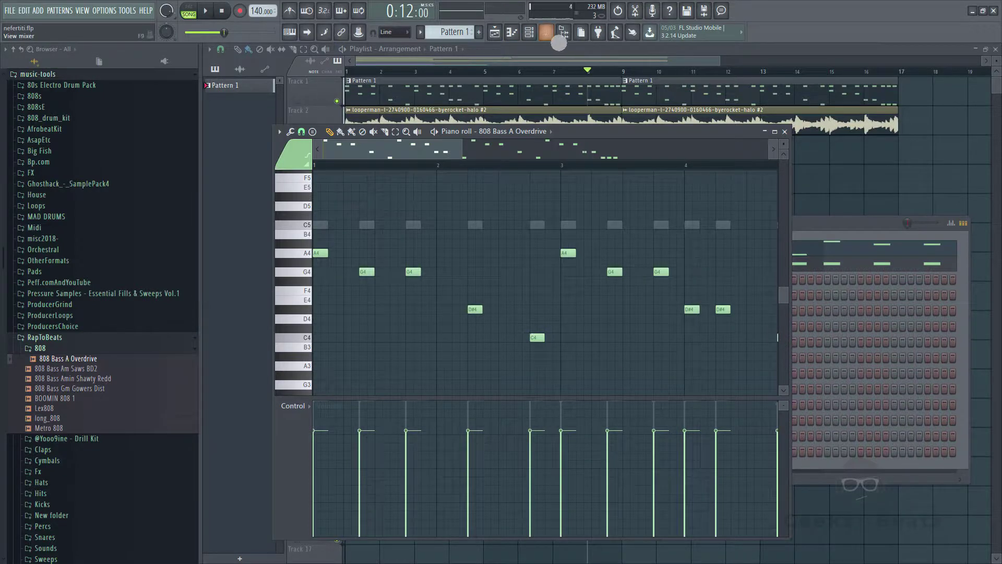
click(561, 35)
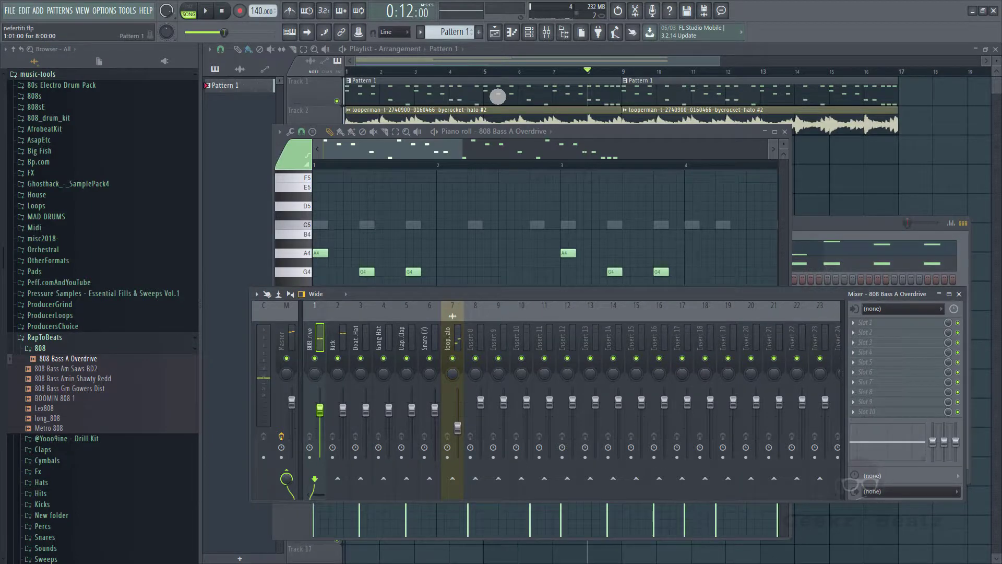
double_click(497, 96)
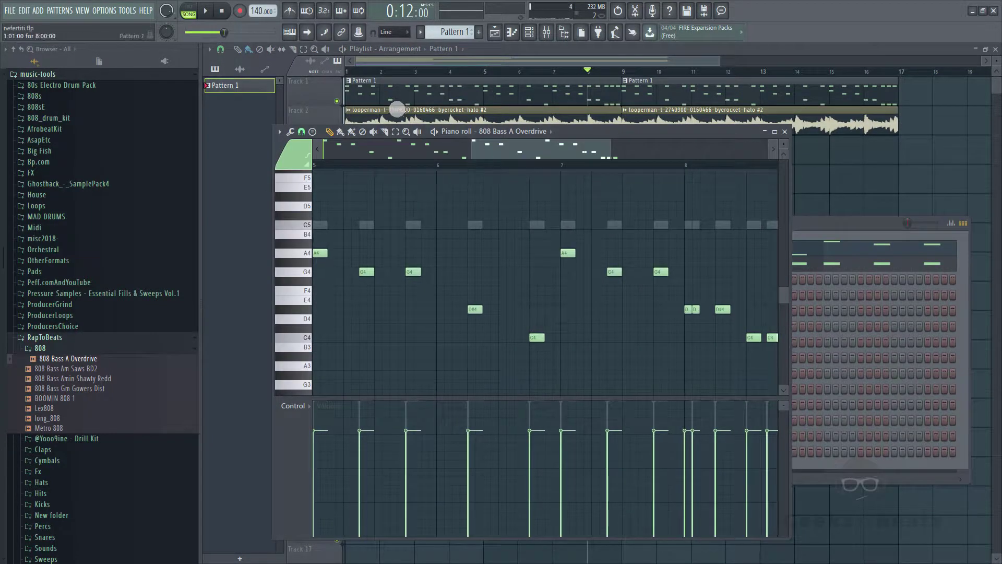
click(528, 32)
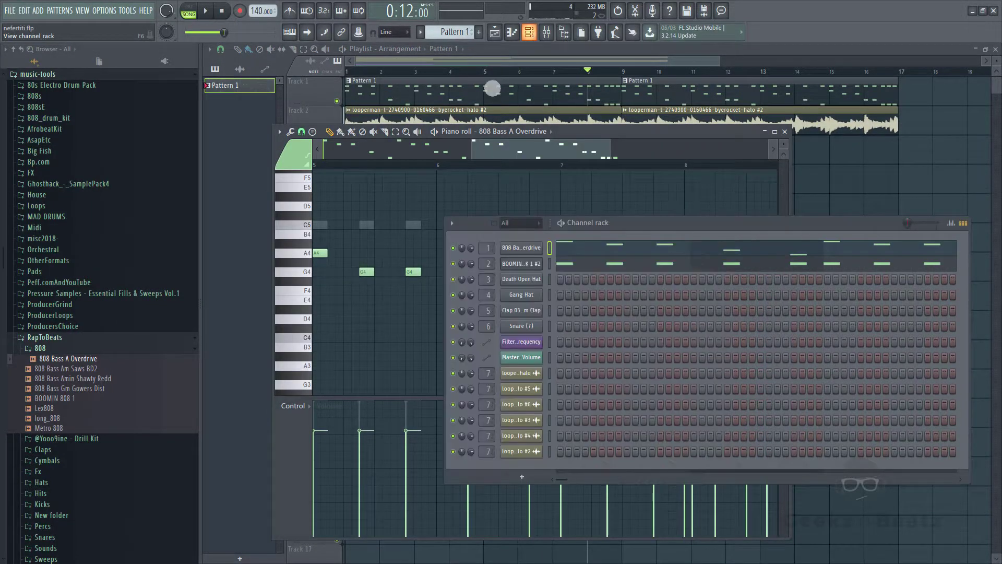
key(space)
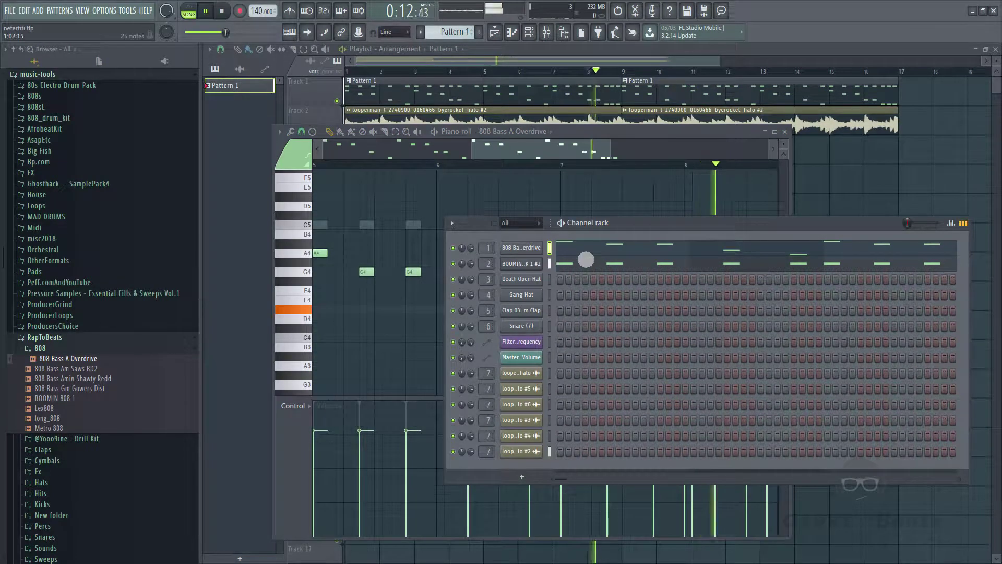
Transpose the 808 bass notes back up three octaves so the first note sits on A7.
click(586, 259)
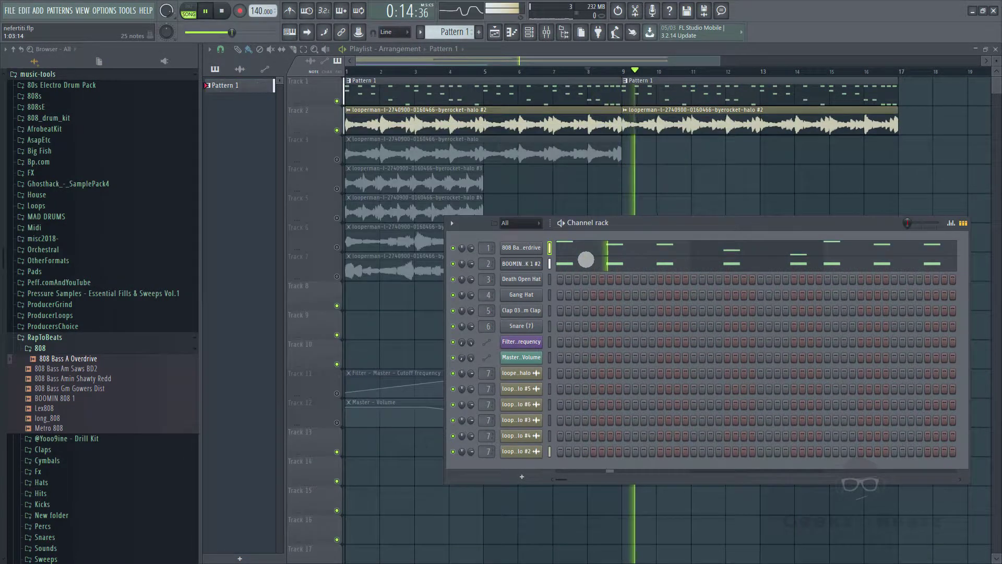
click(586, 259)
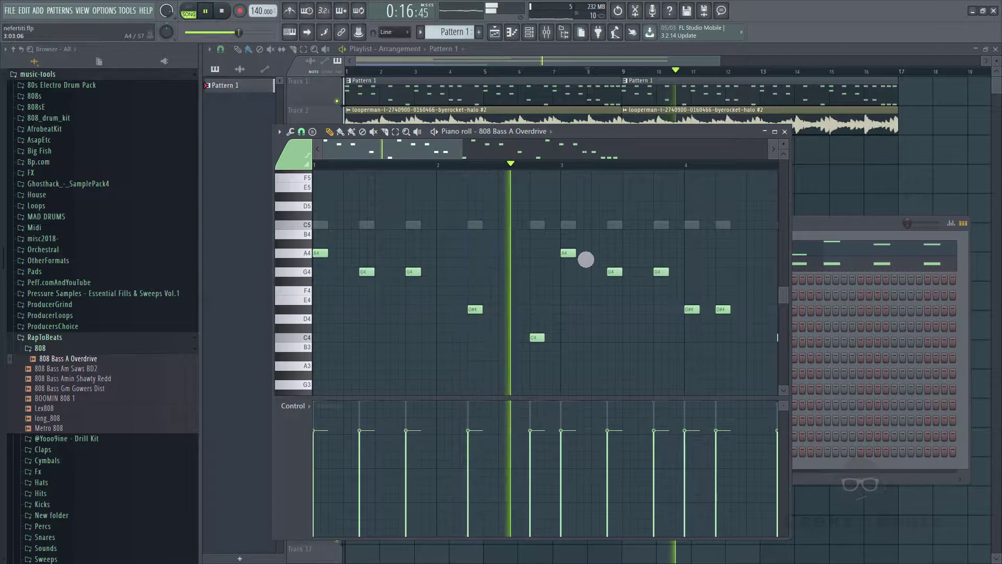
key(ctrl+Up)
key(ctrl+Up)
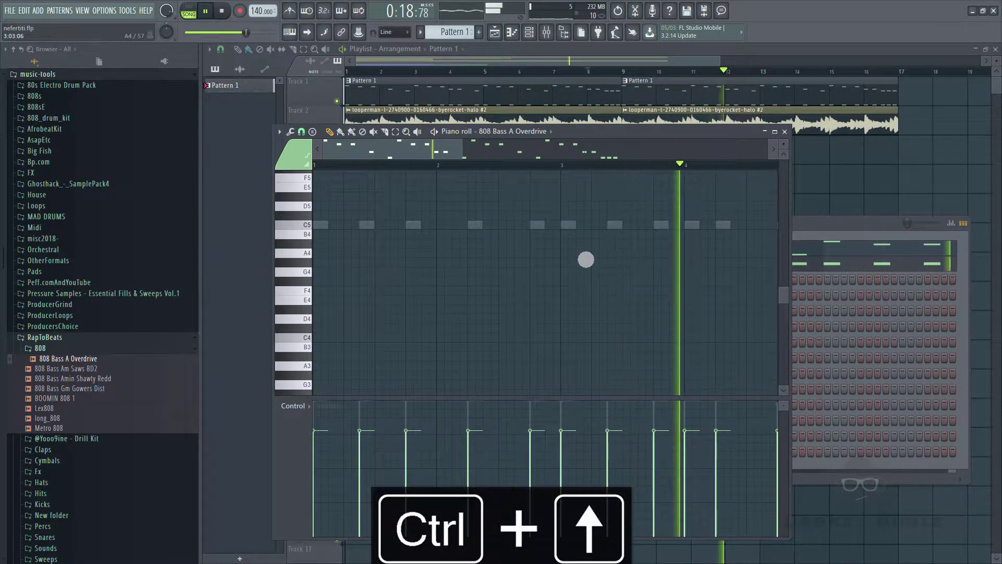
scroll(586, 259, up, 6)
scroll(586, 260, up, 4)
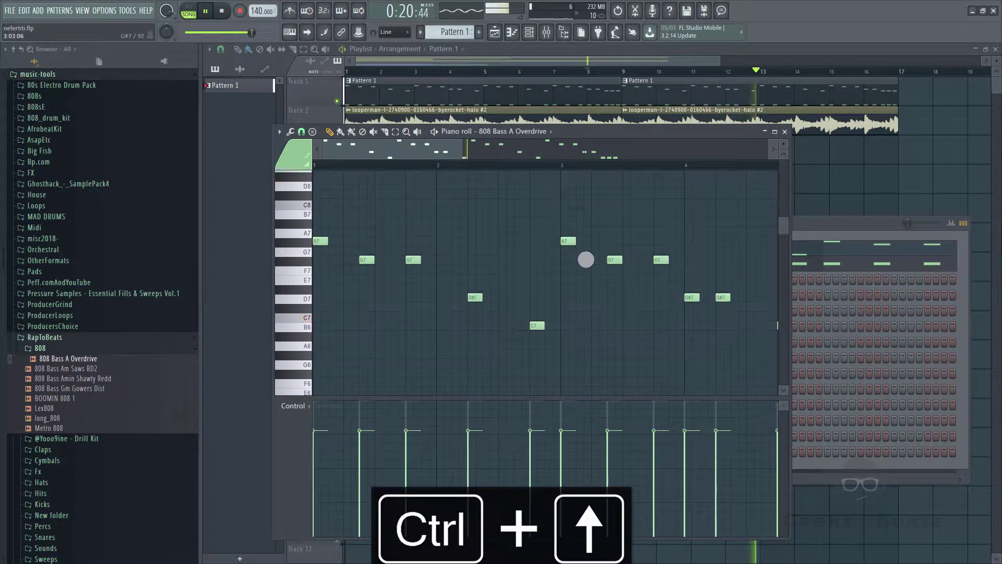
Try the 808 bassline in other keys, lowering it two semitones and then raising it until the first note sits on D8.
key(Down)
key(Down)
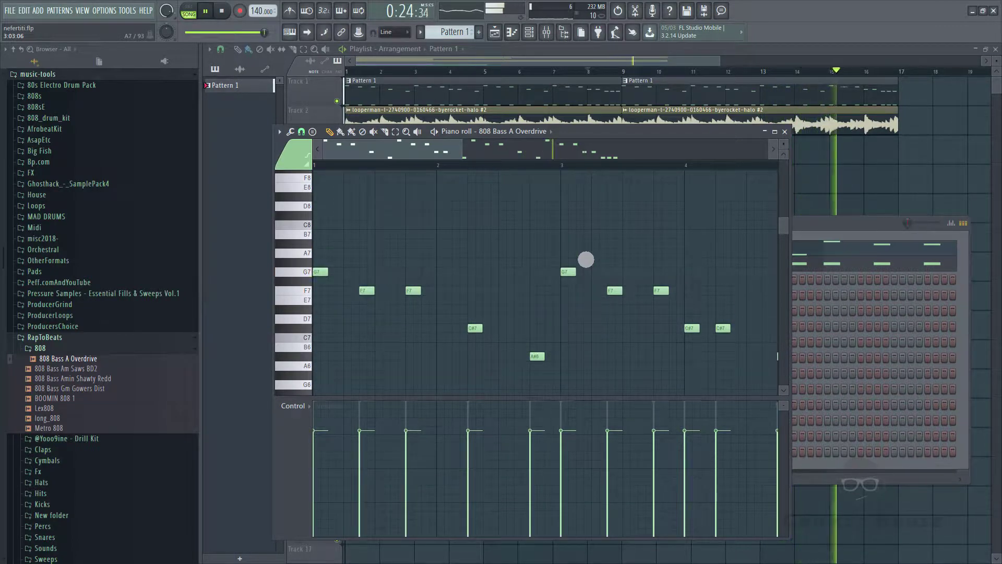
key(Up)
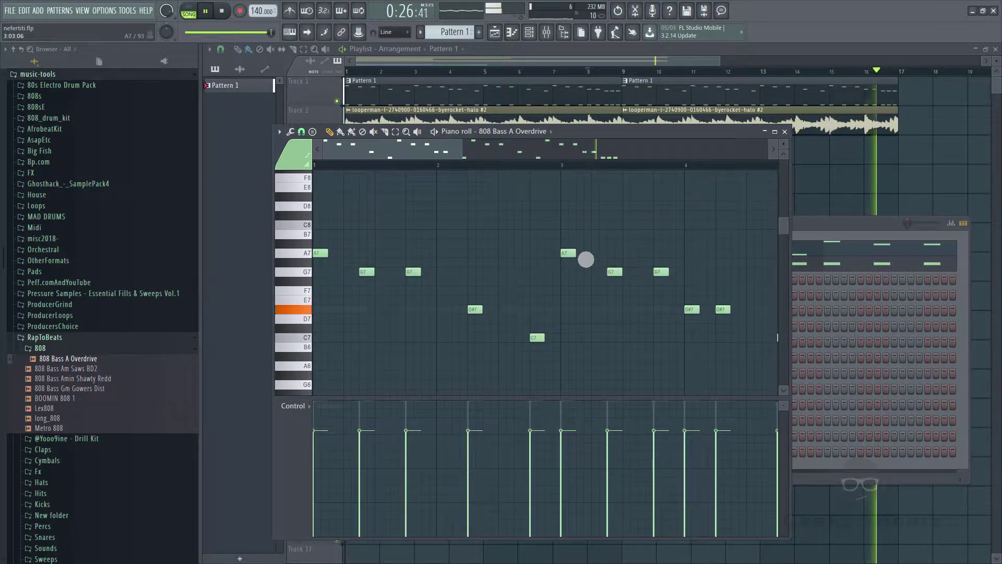
key(Up)
key(Up)
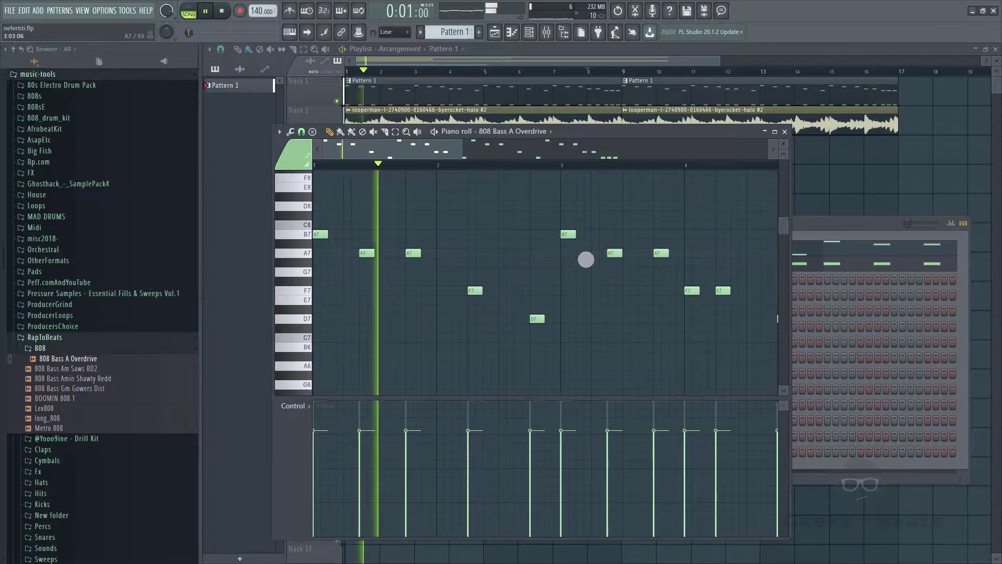
key(Up)
key(Up)
key(Up)
key(Up)
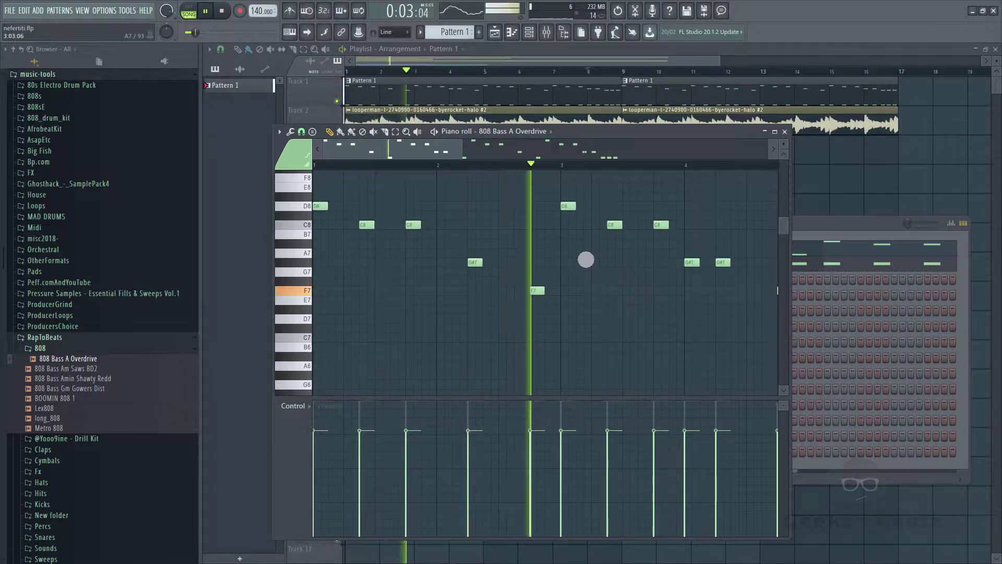
Transpose the 808 bassline up an octave, then down by semitones until the first note sits on F8.
key(ctrl+Up)
key(Down)
key(Down)
key(Down)
key(Down)
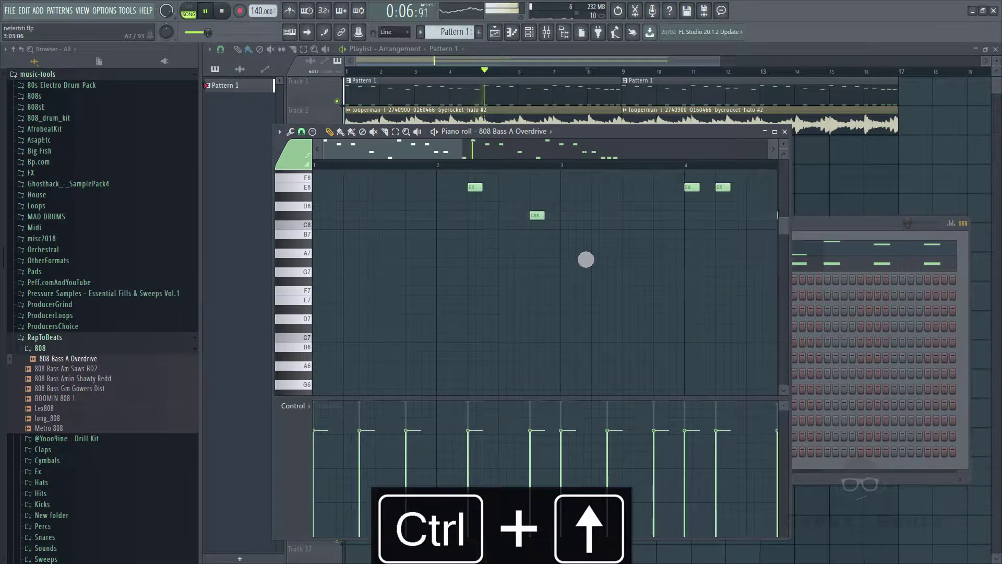
key(Down)
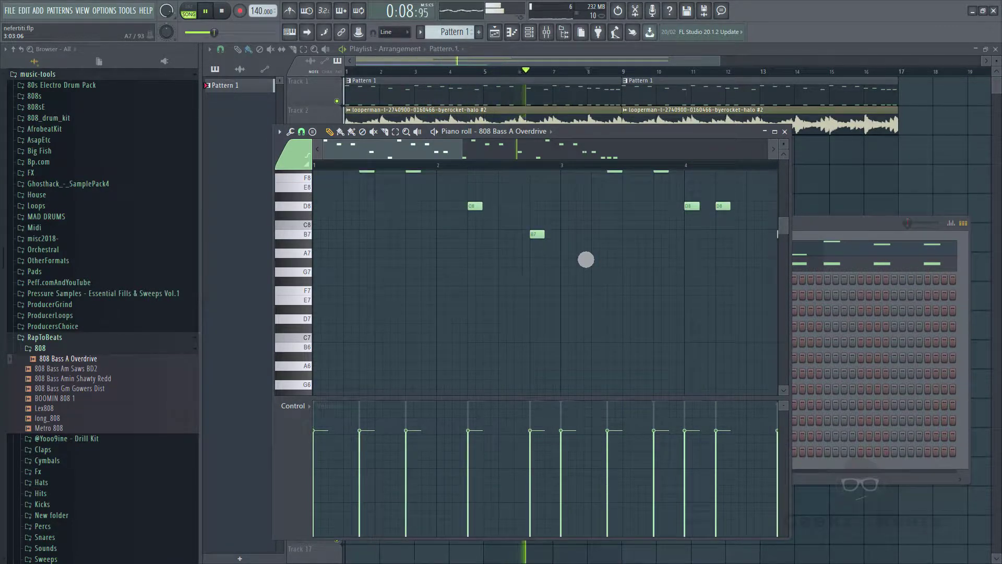
key(Down)
key(Down)
key(Down)
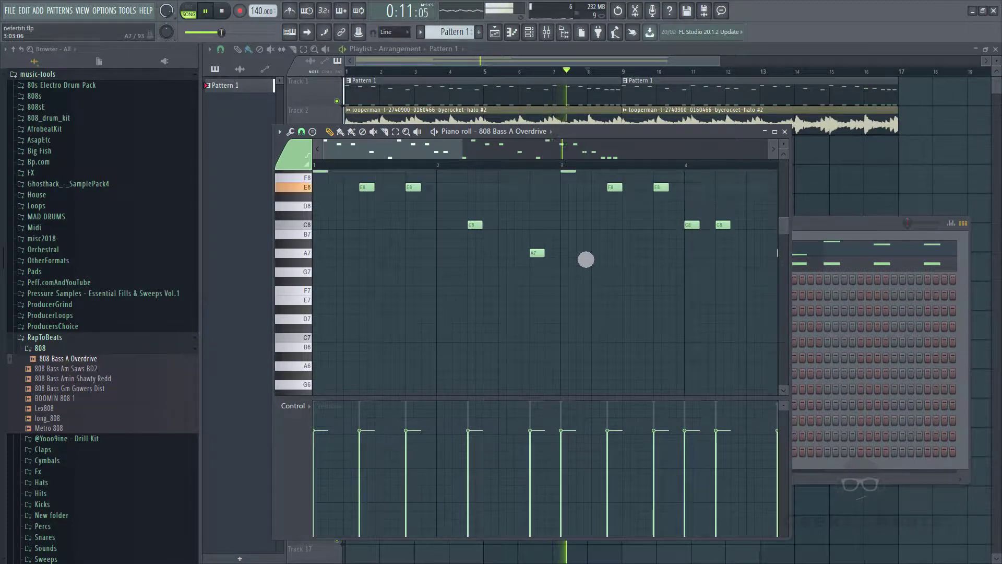
key(Down)
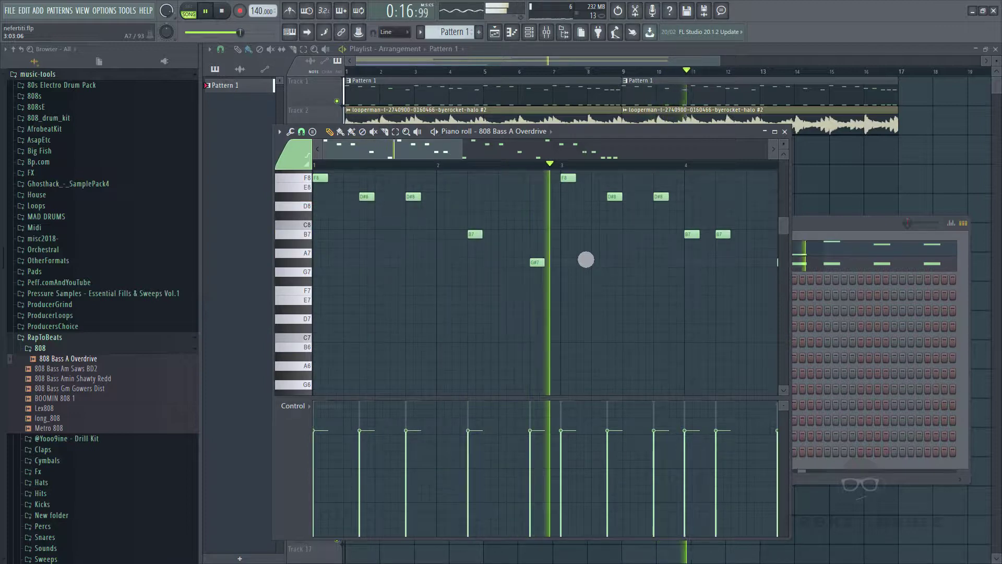
Extend the 808 notes into legato and transpose them down three octaves so the first note sits on F5.
key(ctrl+l)
key(ctrl+Down)
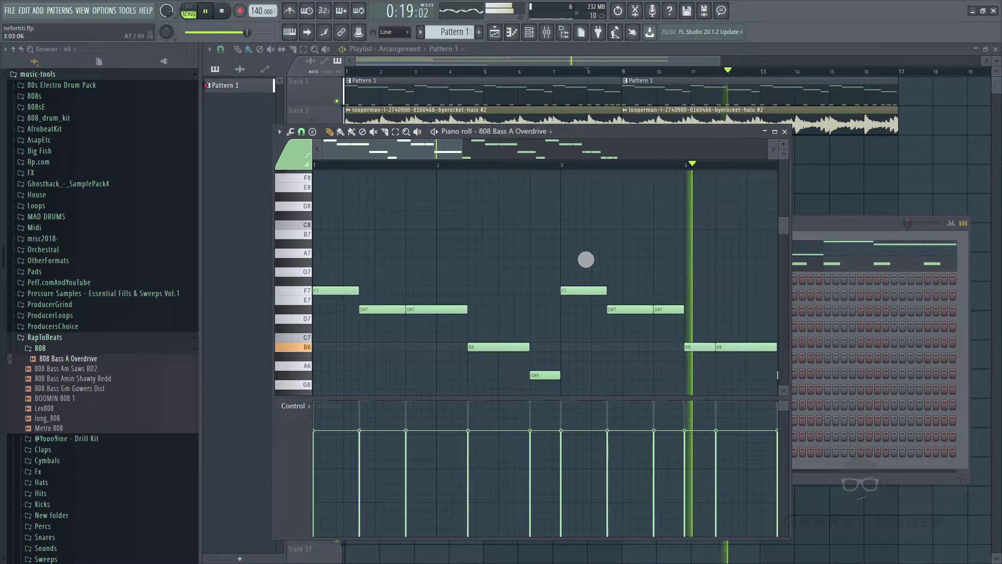
key(ctrl+Down)
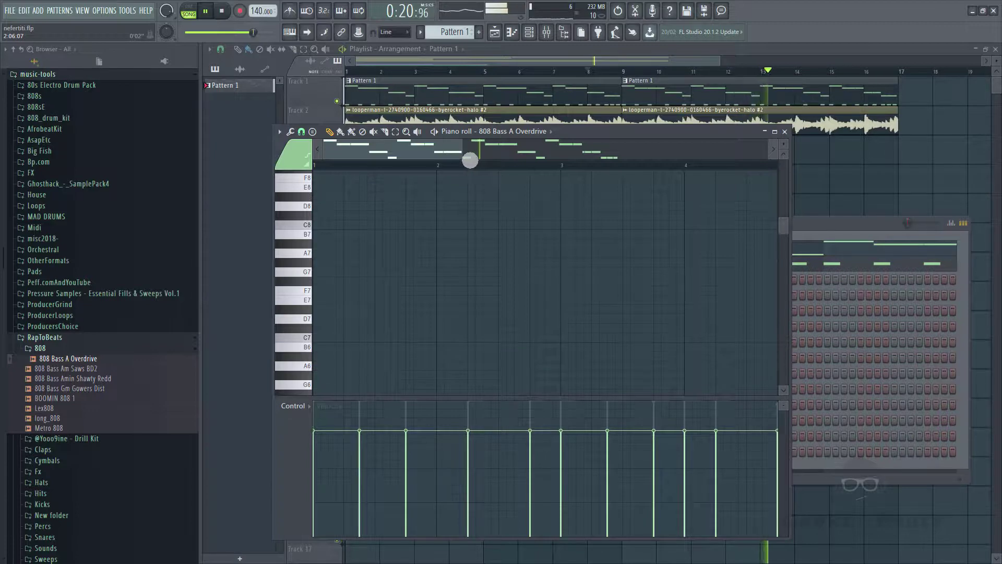
drag(470, 160, 723, 169)
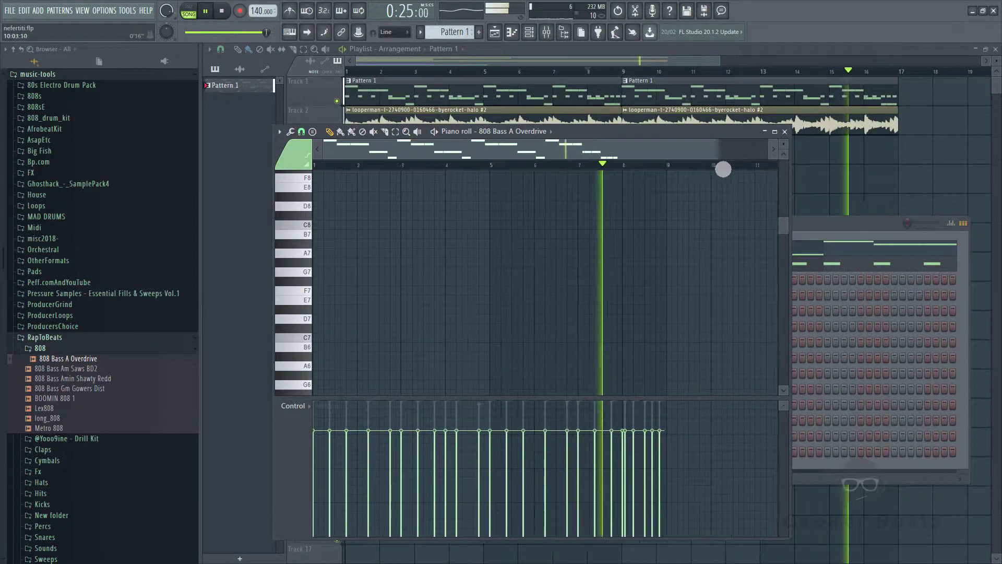
drag(792, 226, 787, 282)
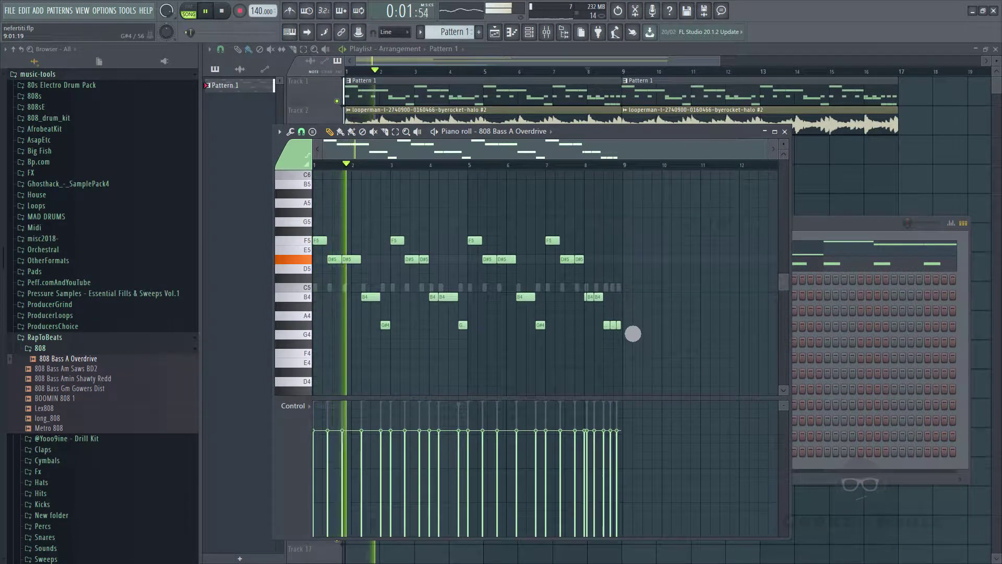
click(625, 325)
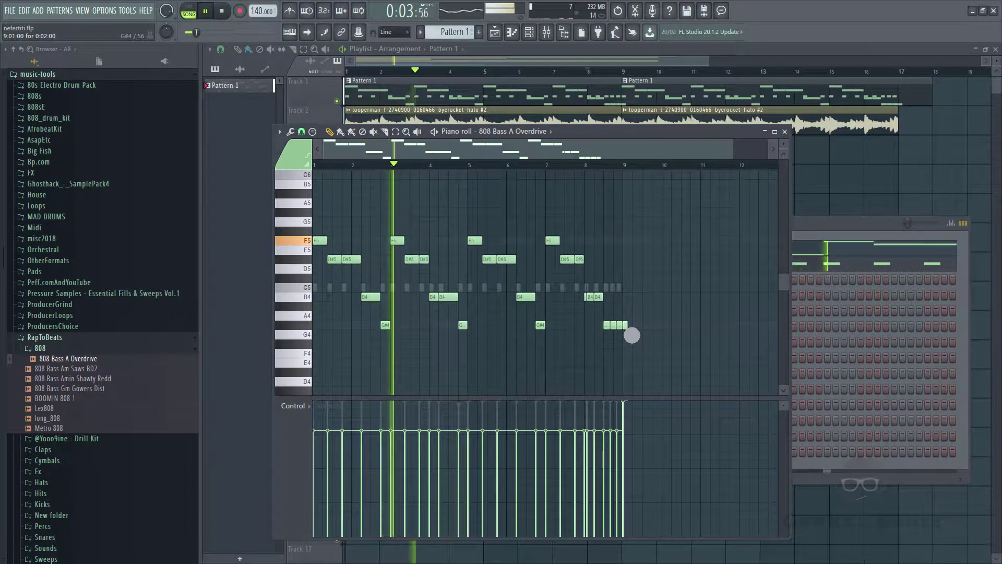
right_click(626, 325)
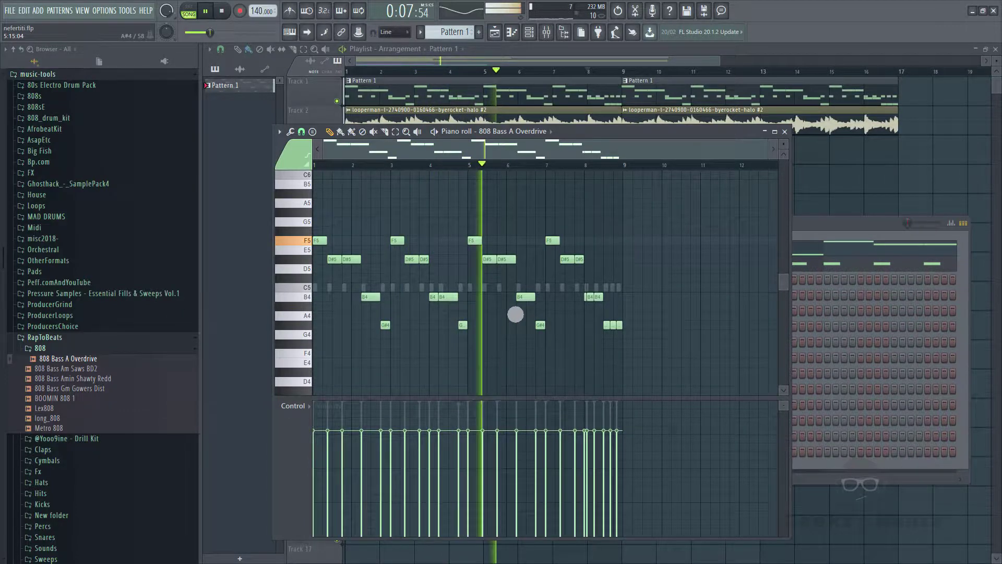
click(785, 132)
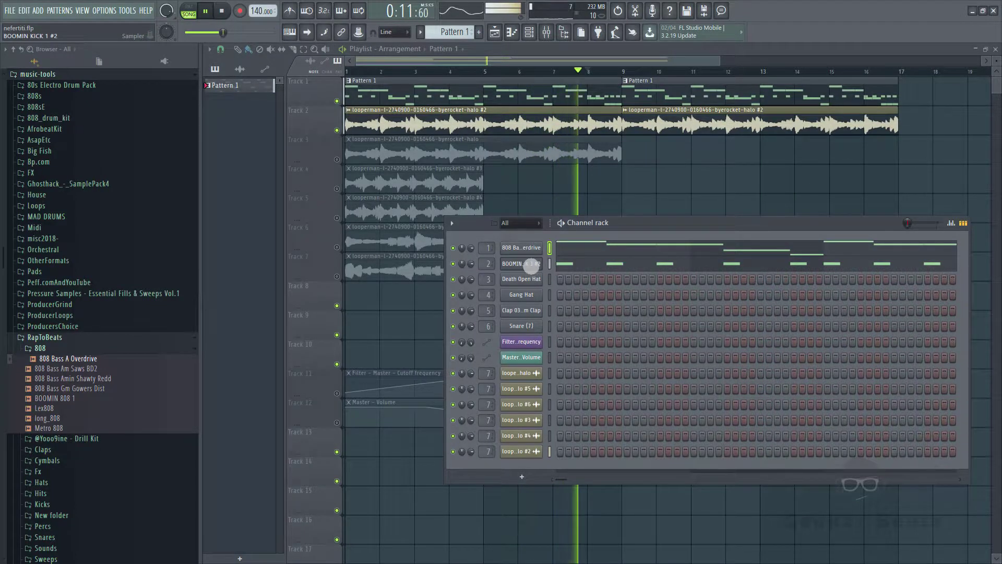
right_click(532, 303)
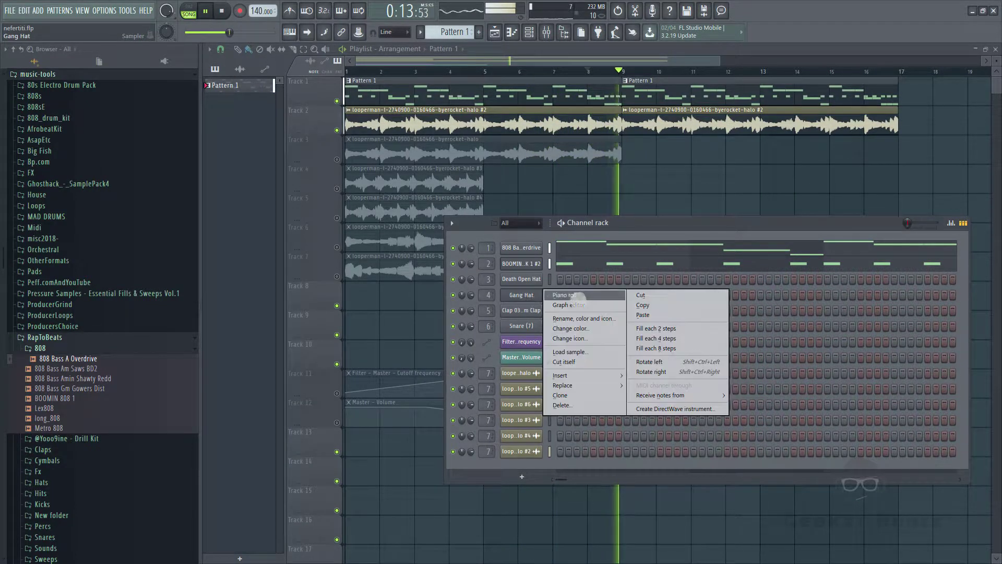
click(569, 297)
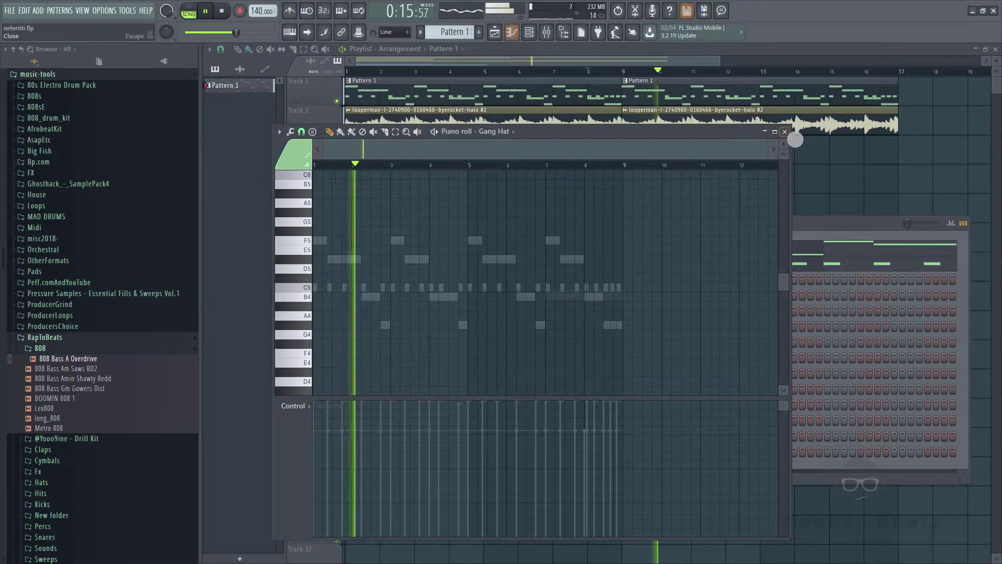
click(784, 132)
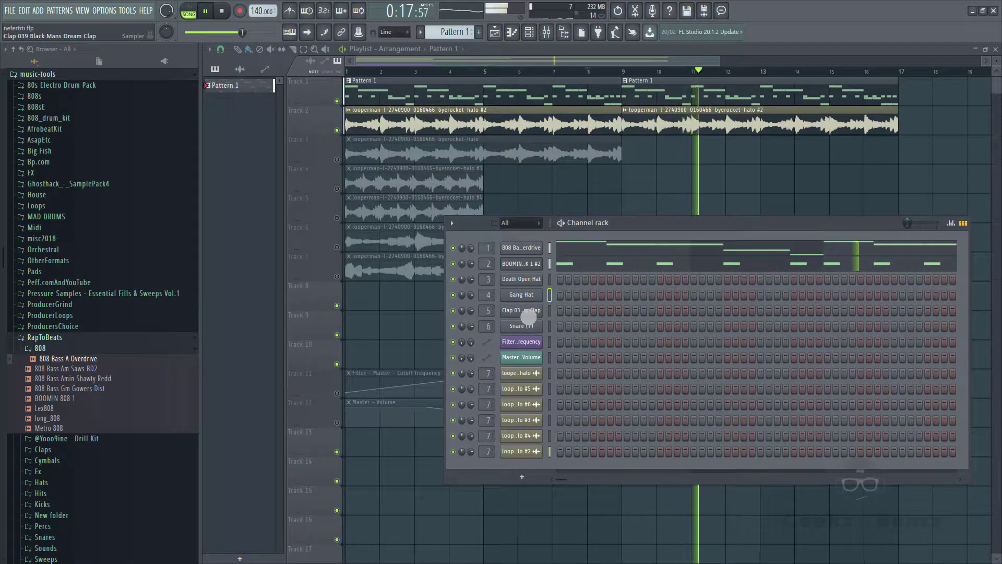
click(526, 314)
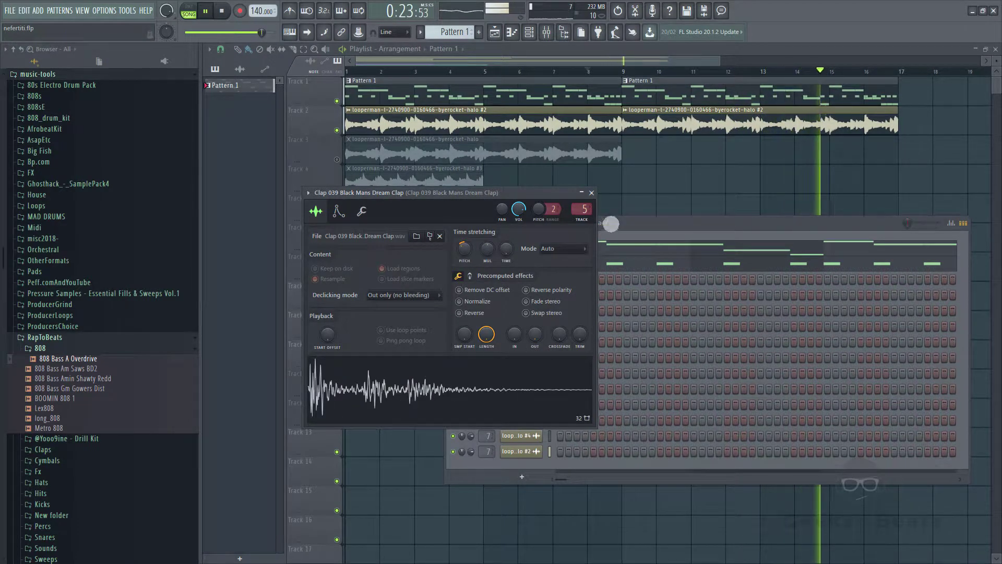
click(591, 193)
In the piano roll of the Clap 039 channel, place a C5 note on step 9 of bar 1 with its velocity lowered to about 77%.
right_click(524, 316)
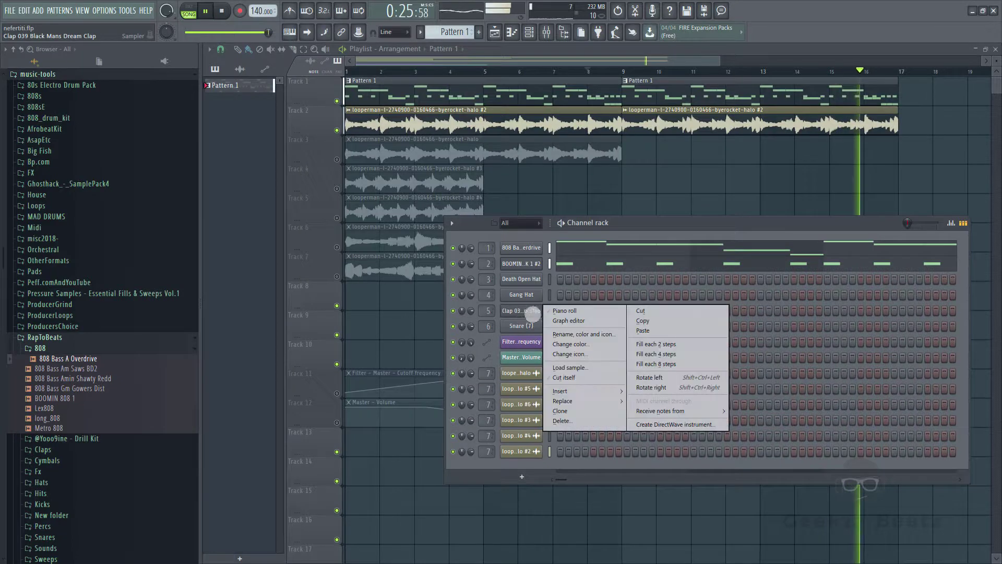
click(568, 311)
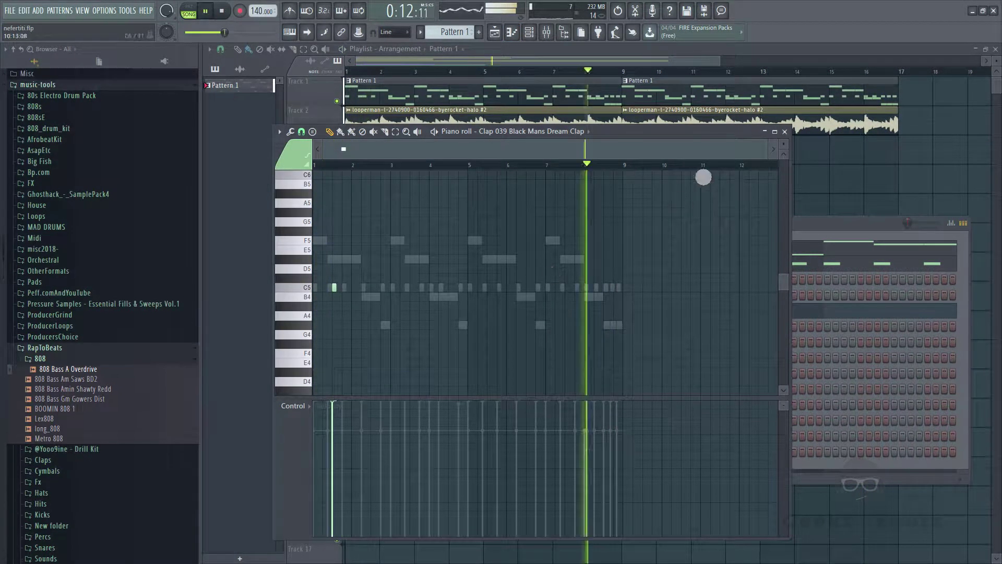
key(space)
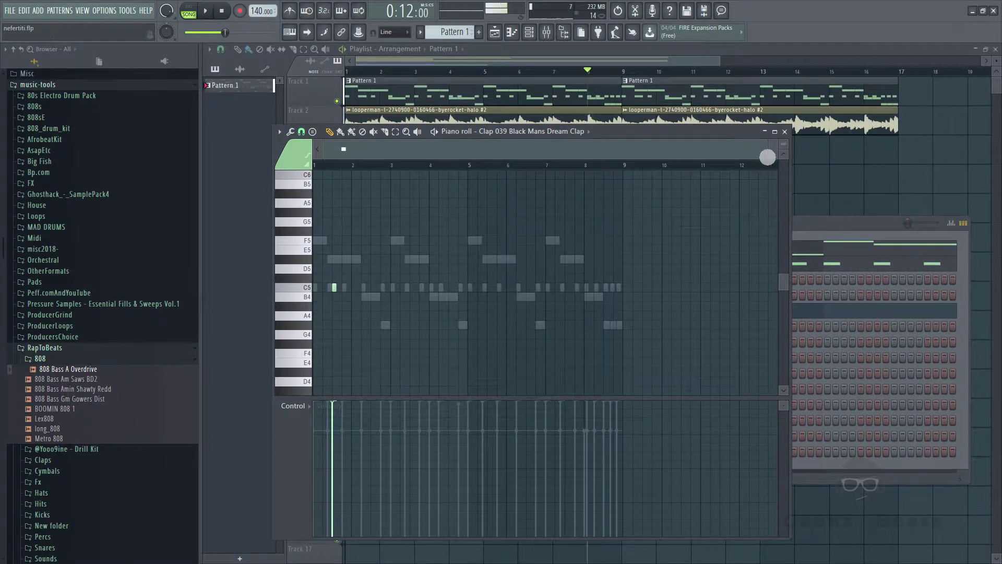
drag(772, 155, 479, 191)
key(space)
key(space)
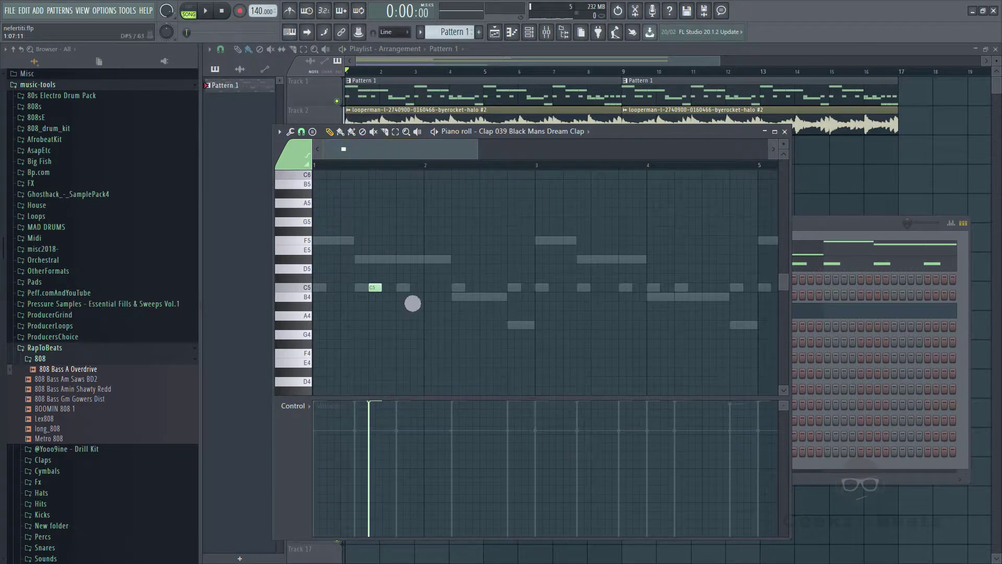
key(space)
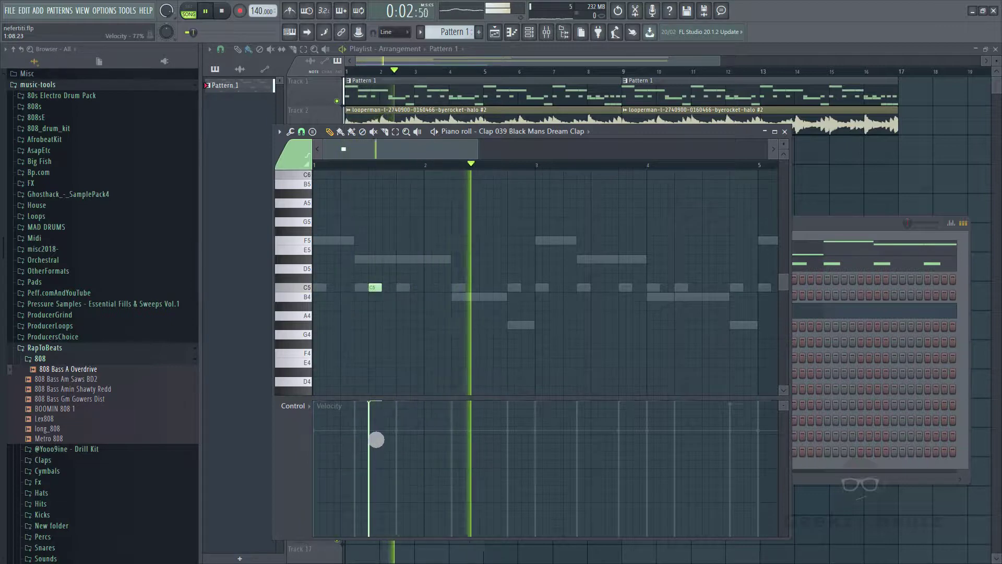
key(space)
key(space)
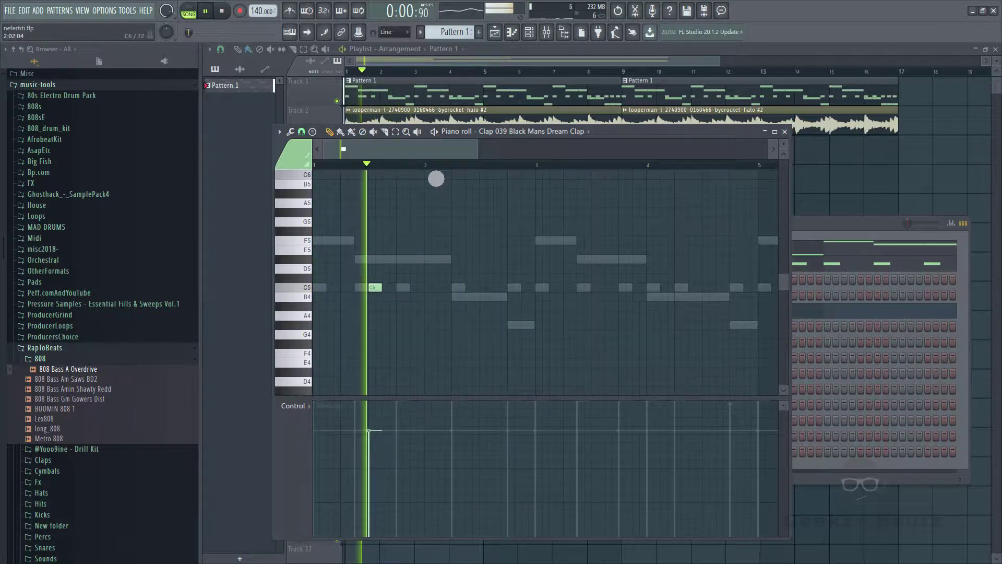
Duplicate the bar 1 clap into bar 2 and play the pattern back.
drag(433, 174, 187, 148)
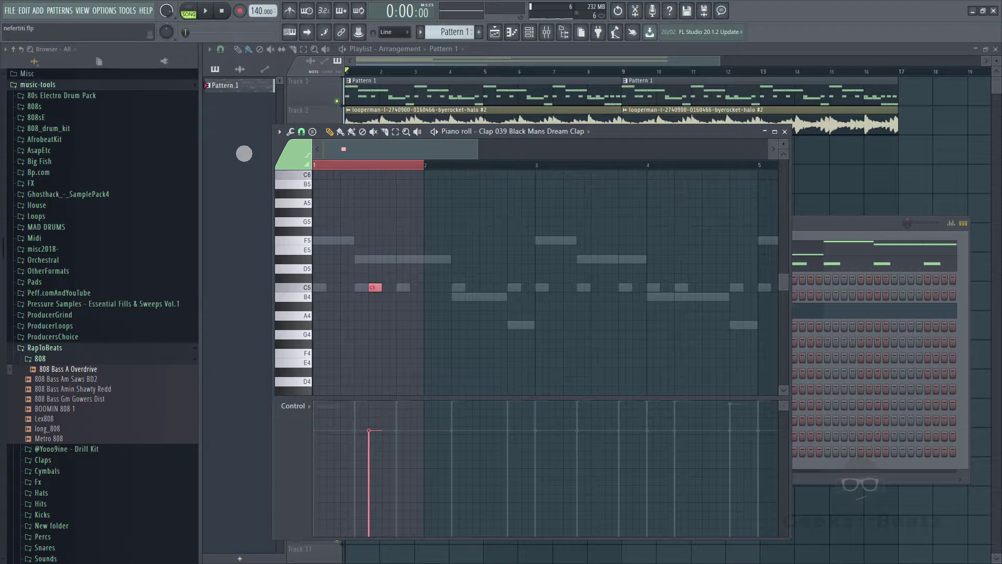
key(ctrl+b)
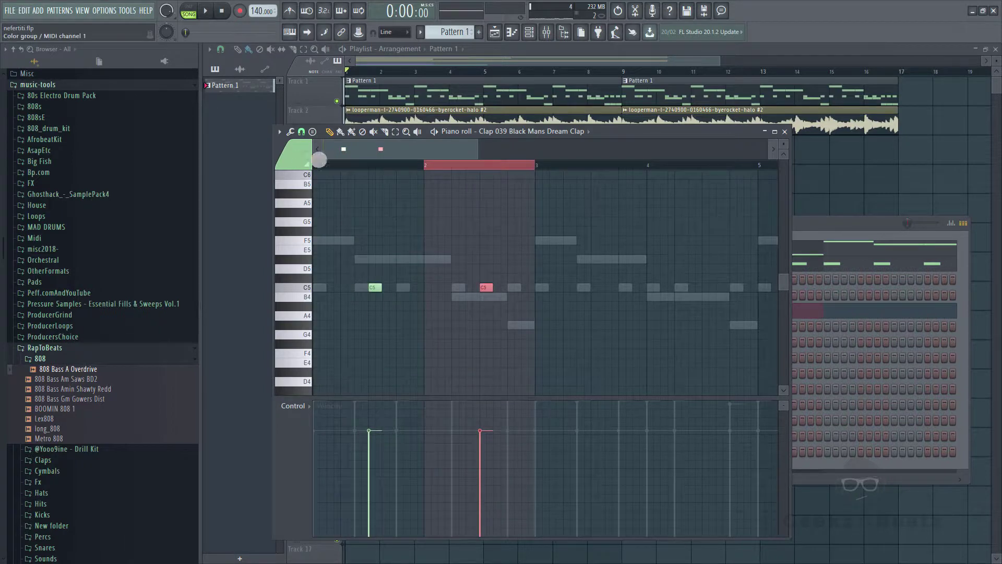
key(space)
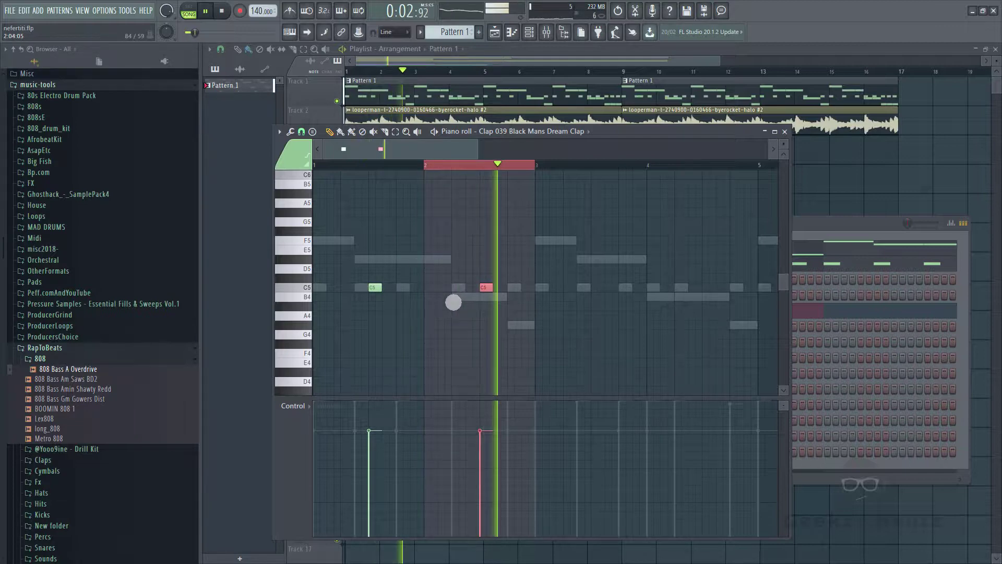
key(space)
Add two short G#4 ghost claps in bar 2, on steps 5 and 7, checking them against playback.
key(space)
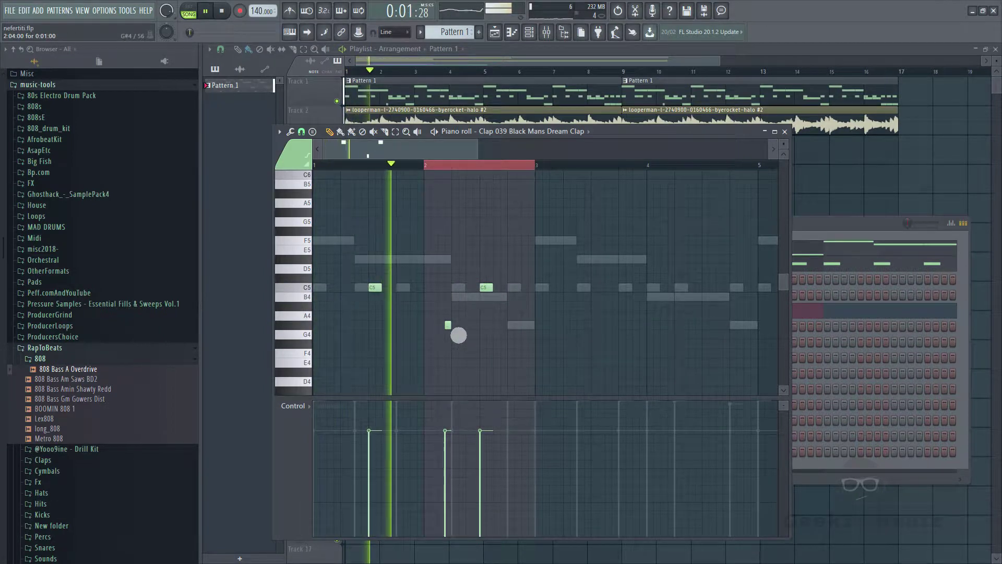
key(space)
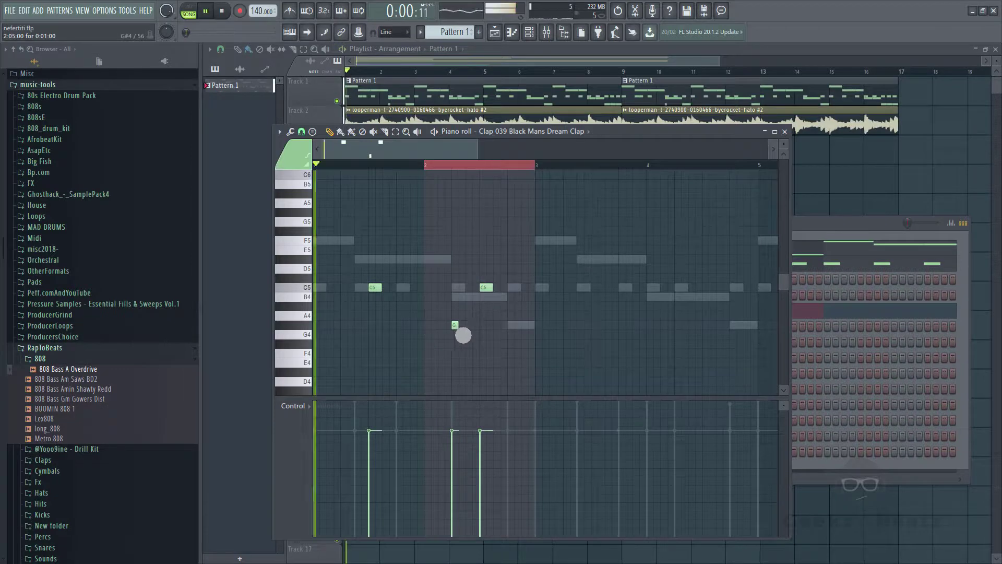
key(space)
key(space)
key(space)
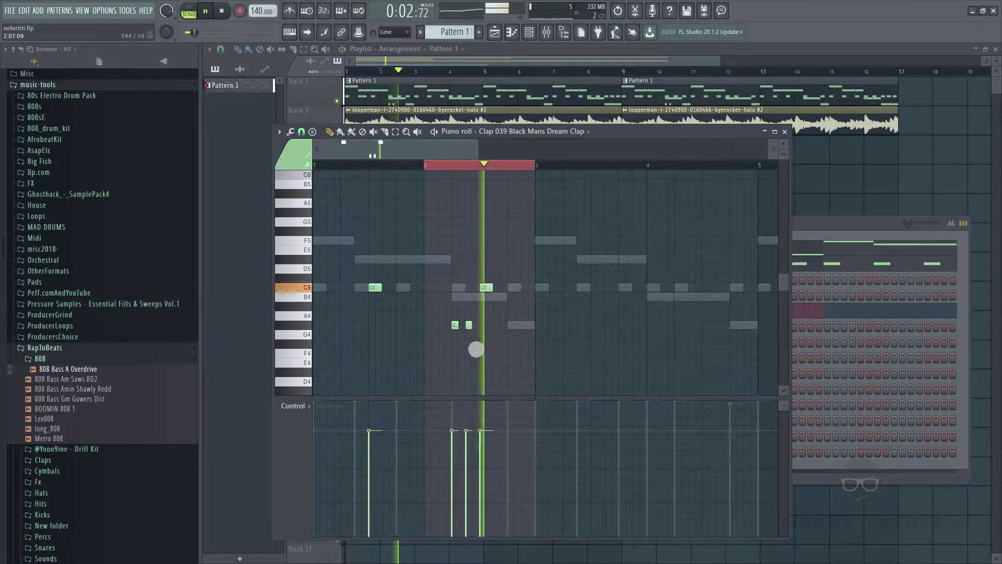
Lower the velocities of the two G#4 ghost claps in bar 2, keeping the first quieter than the second.
drag(451, 466, 466, 472)
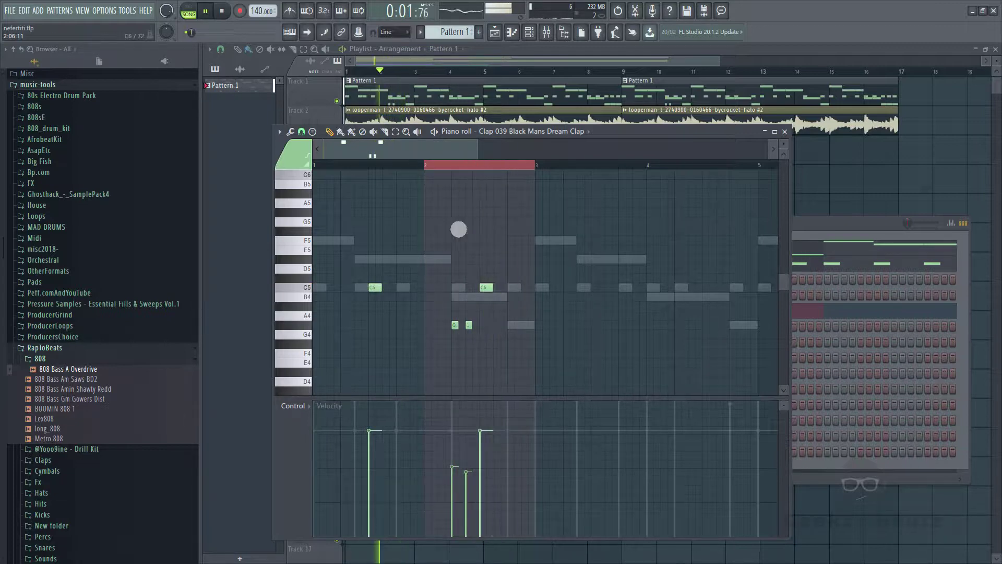
key(space)
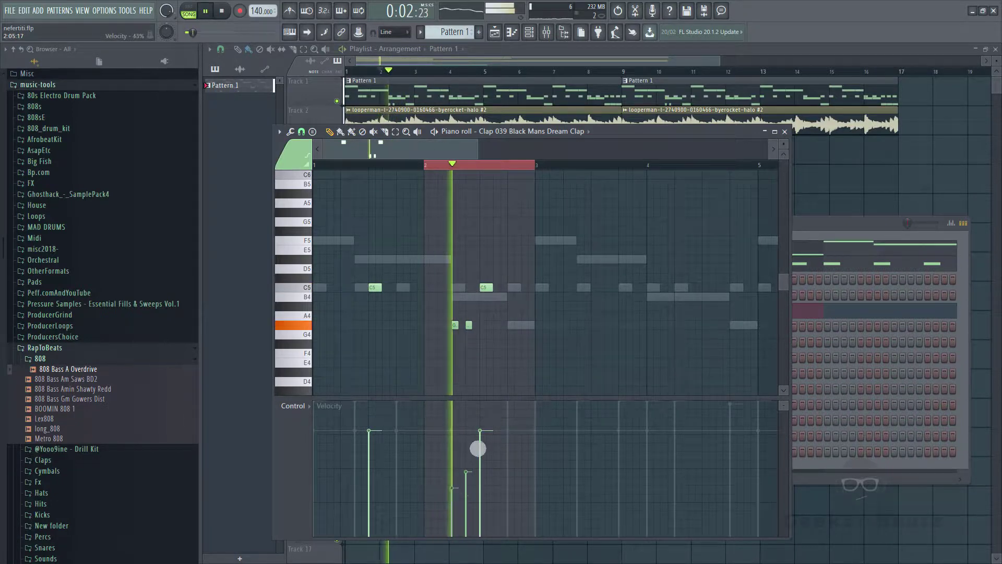
key(space)
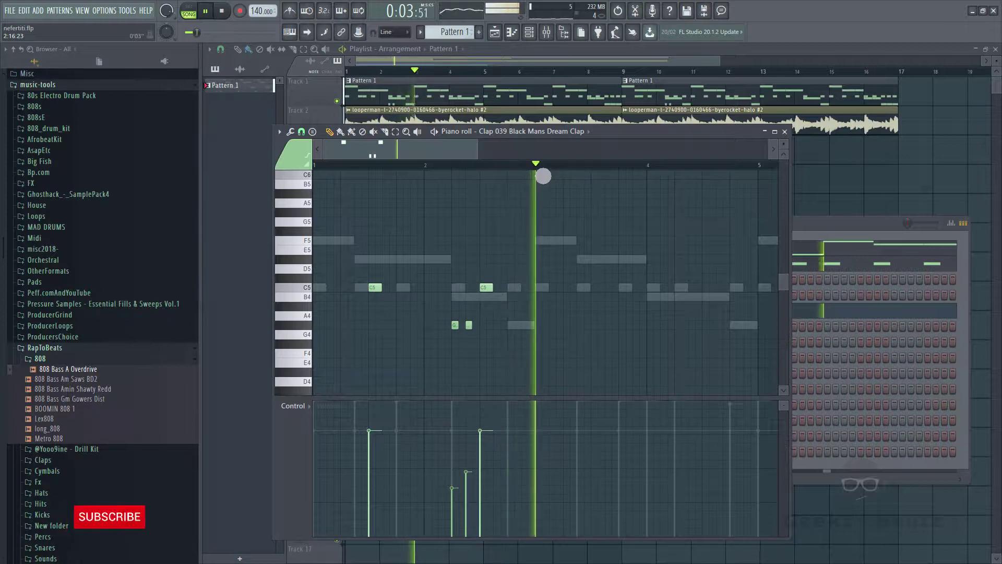
Duplicate the two-bar clap pattern into bars 3 and 4 and set playback to start from bar 3.
drag(536, 164, 313, 164)
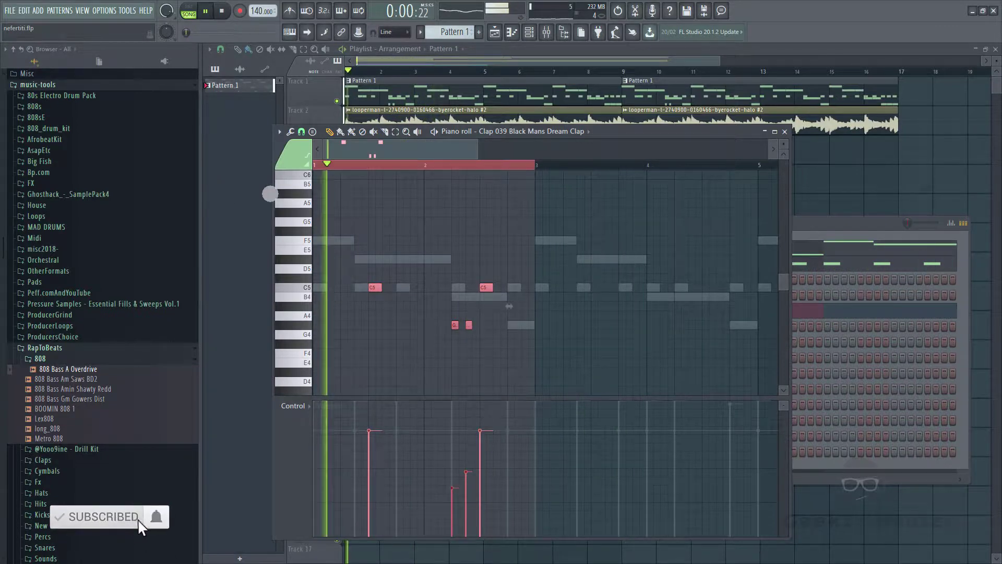
key(ctrl+b)
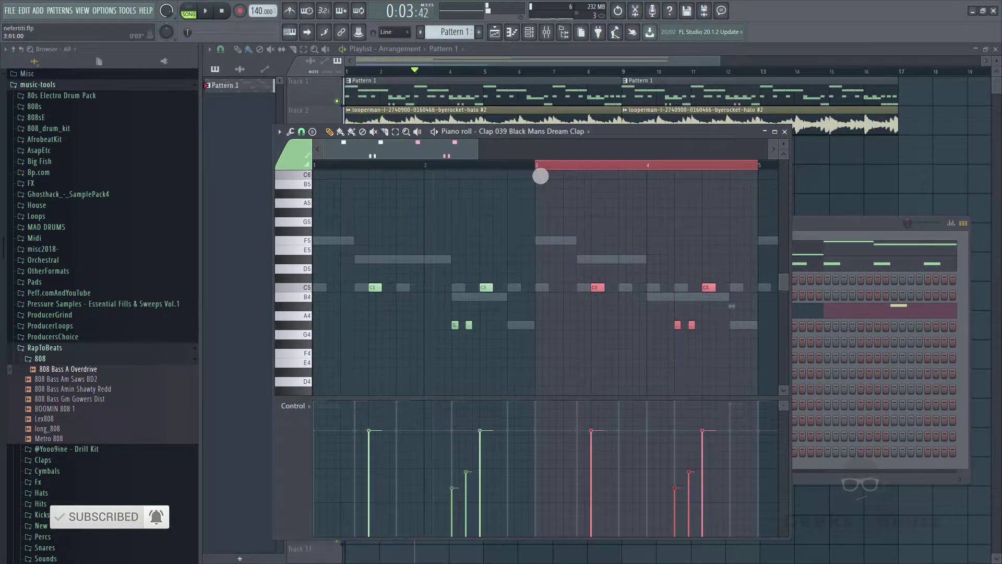
click(540, 166)
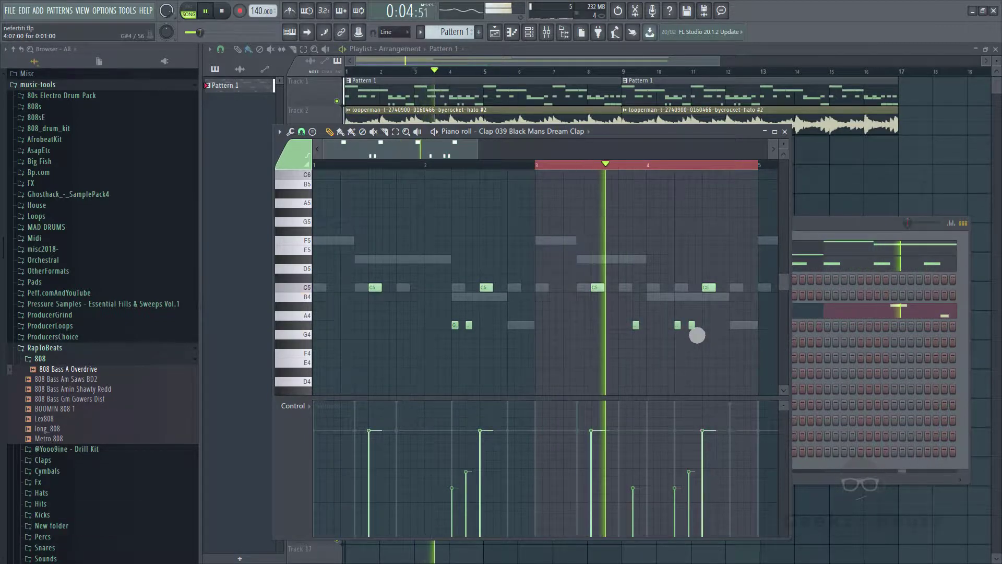
Rework the G#4 ghost claps of the second two bars to step 15 of bar 3 and step 3 of bar 4, raising their velocities.
right_click(691, 325)
key(space)
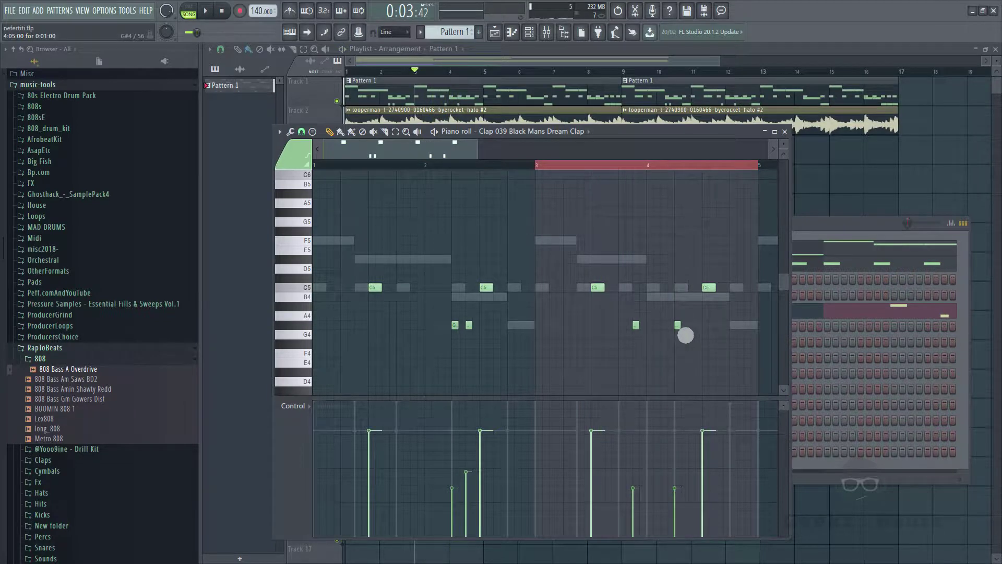
key(space)
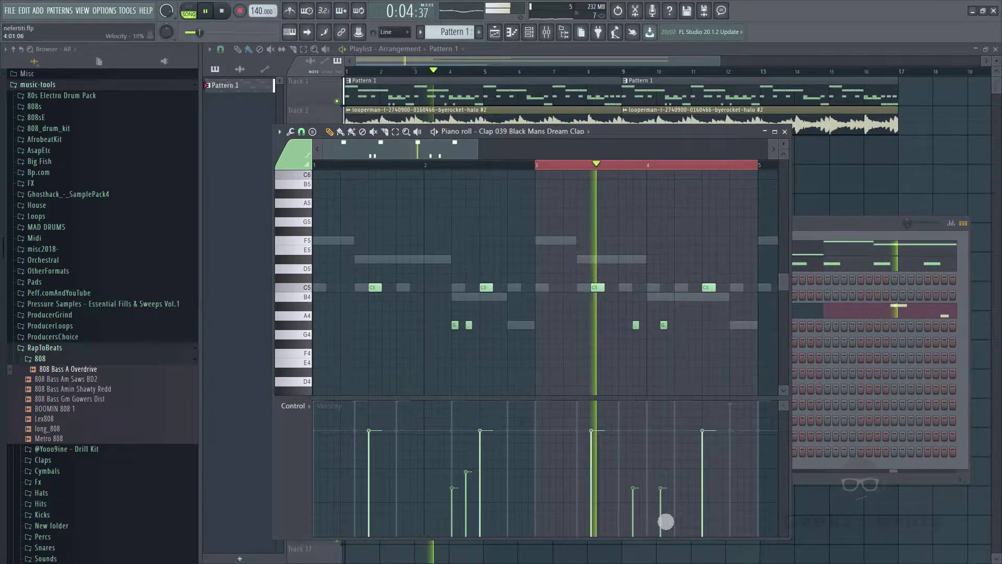
mouse_move(660, 444)
mouse_down()
mouse_move(643, 457)
mouse_move(665, 463)
mouse_move(646, 474)
mouse_up()
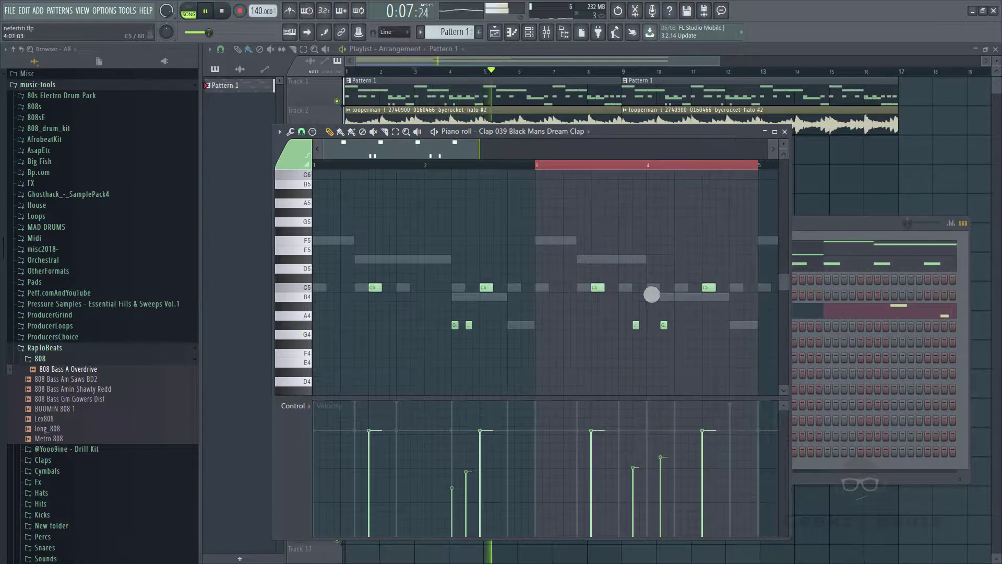
Duplicate the four-bar clap pattern into bars 5 to 8 and play it back.
key(ctrl+d)
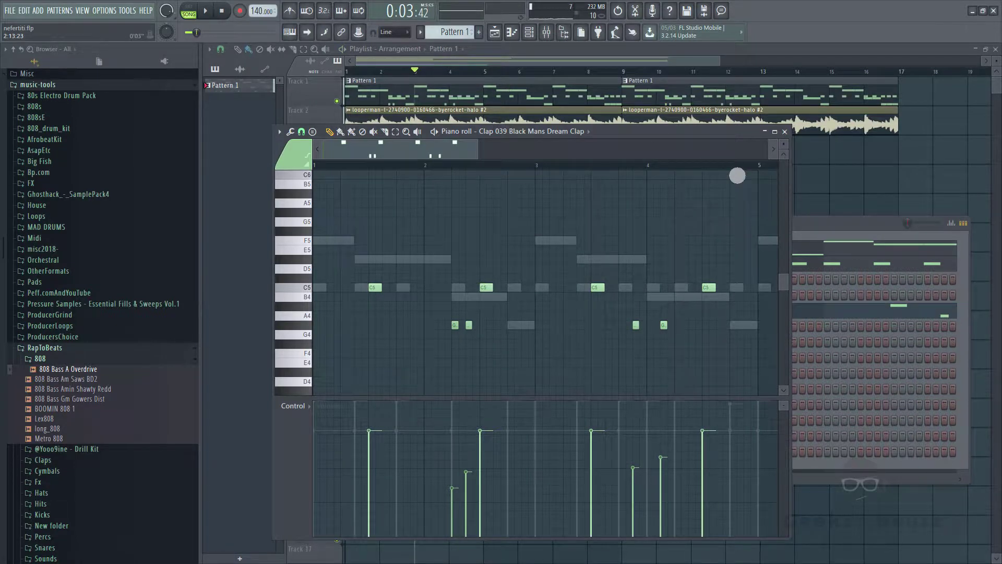
drag(767, 167, 90, 197)
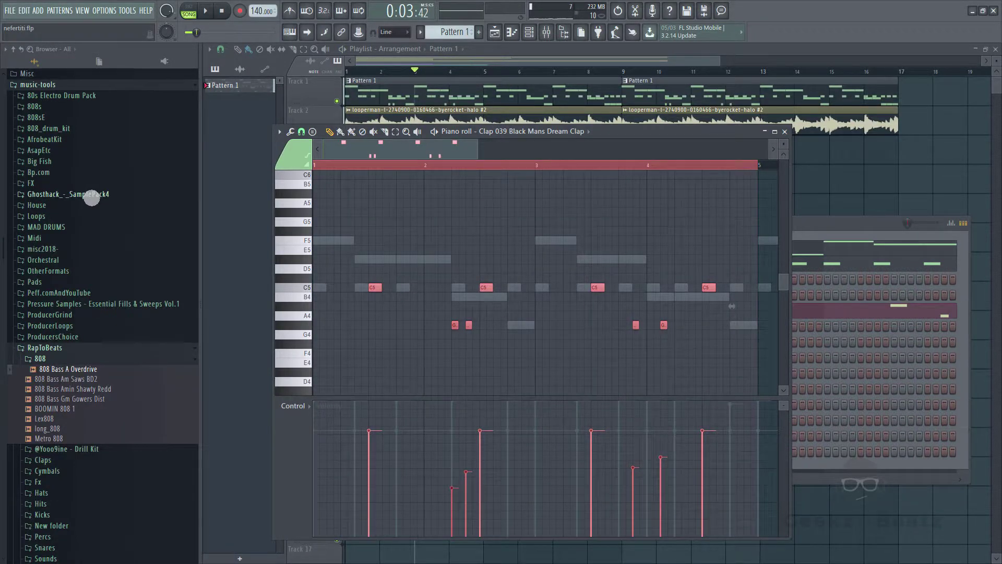
key(space)
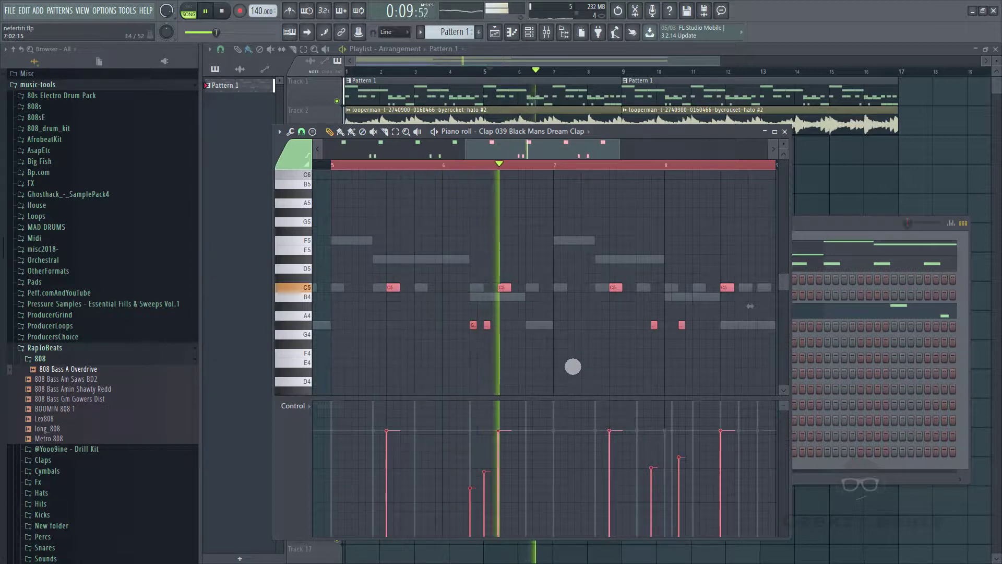
Add two G#4 ghost claps at the end of bar 6, on steps 13 and 15.
click(529, 326)
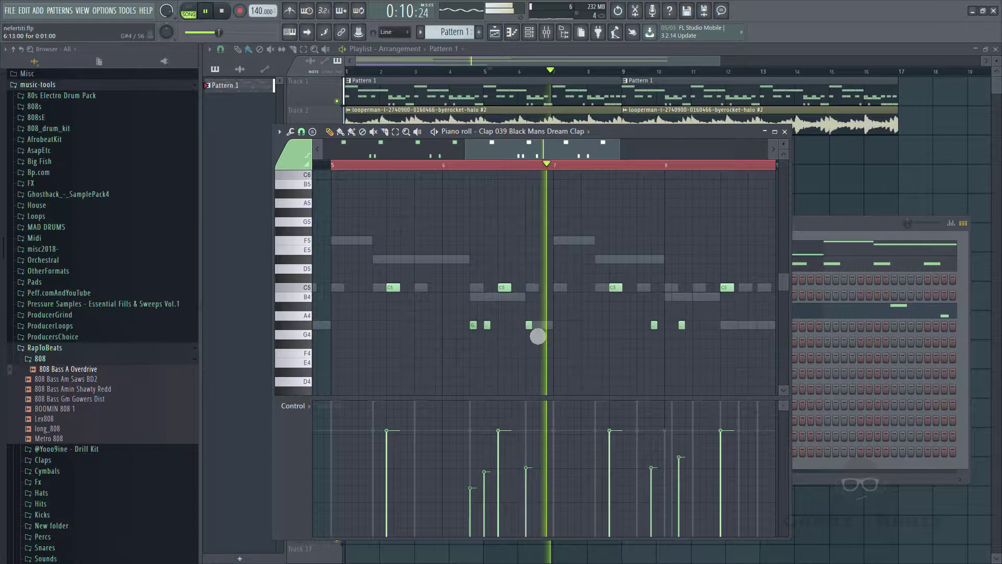
click(541, 326)
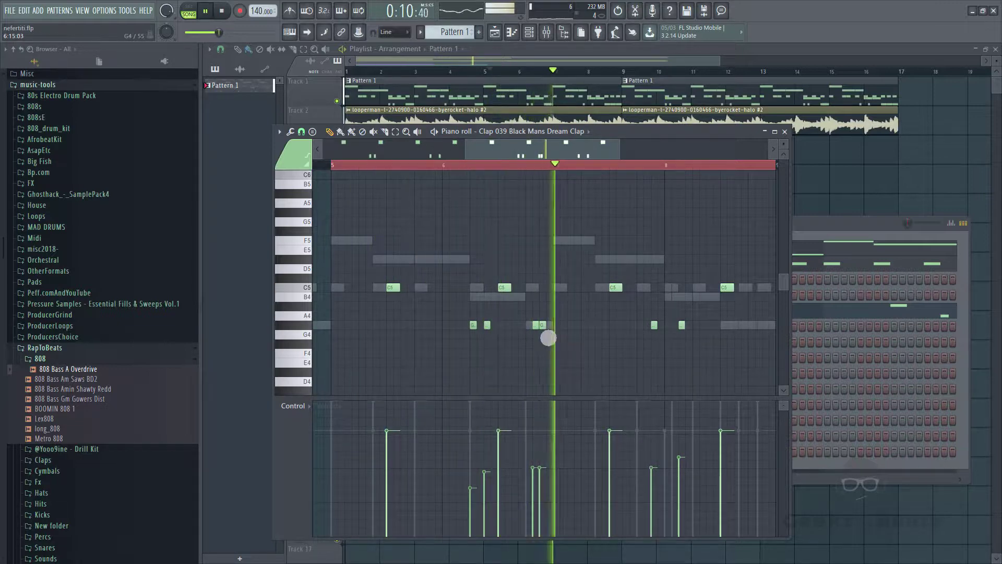
key(space)
drag(537, 326, 530, 326)
key(space)
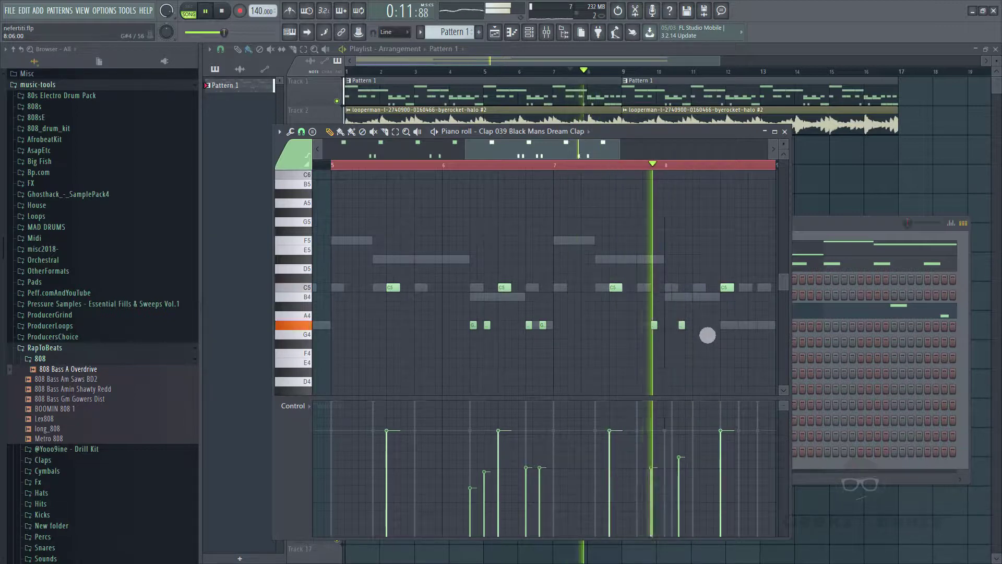
Add G#4 ghost claps in bar 8 on steps 7 and 14.
click(703, 326)
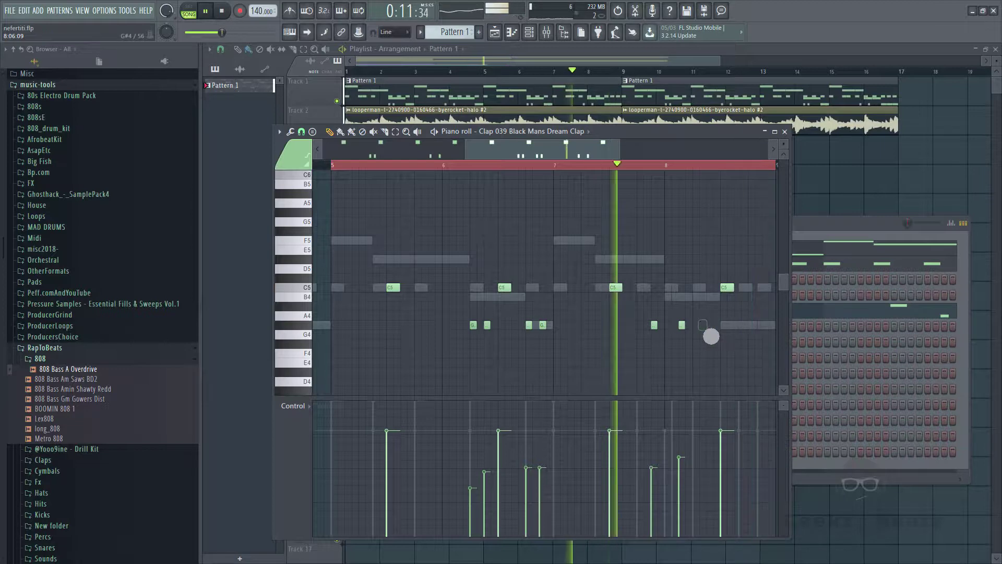
click(710, 327)
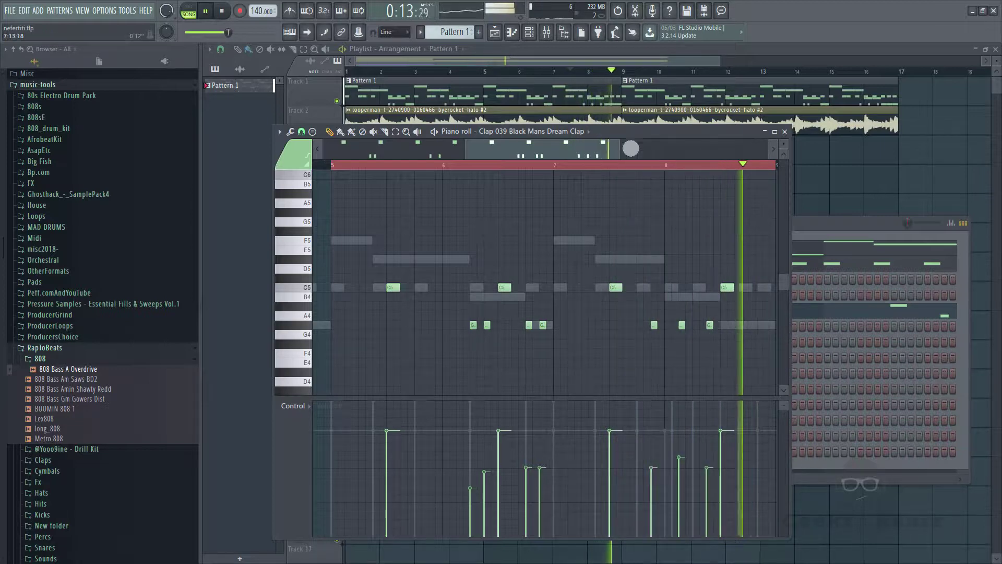
click(759, 326)
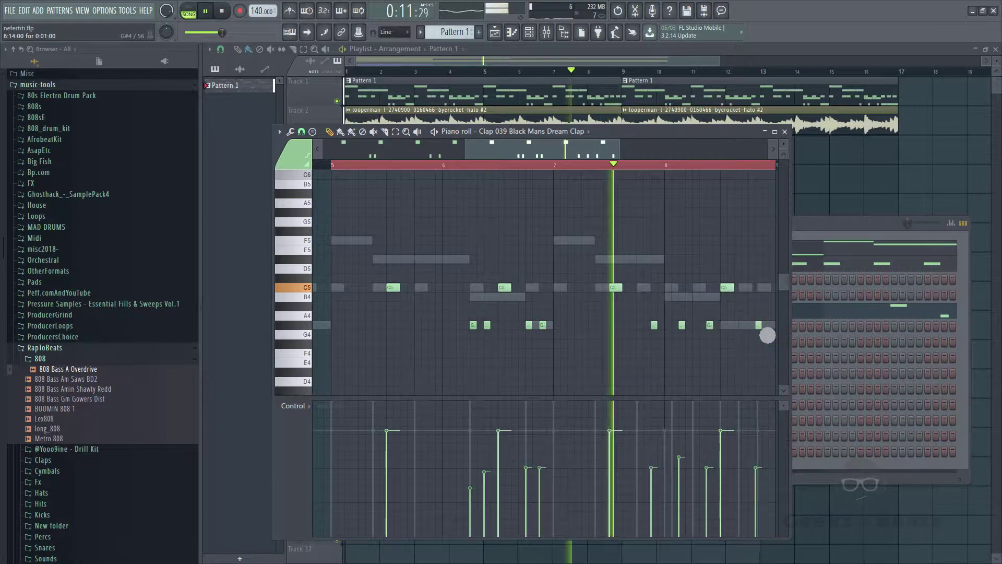
Move the last G#4 ghost clap of bar 8 from step 14 to step 15 and close the clap's piano roll.
click(765, 326)
right_click(760, 326)
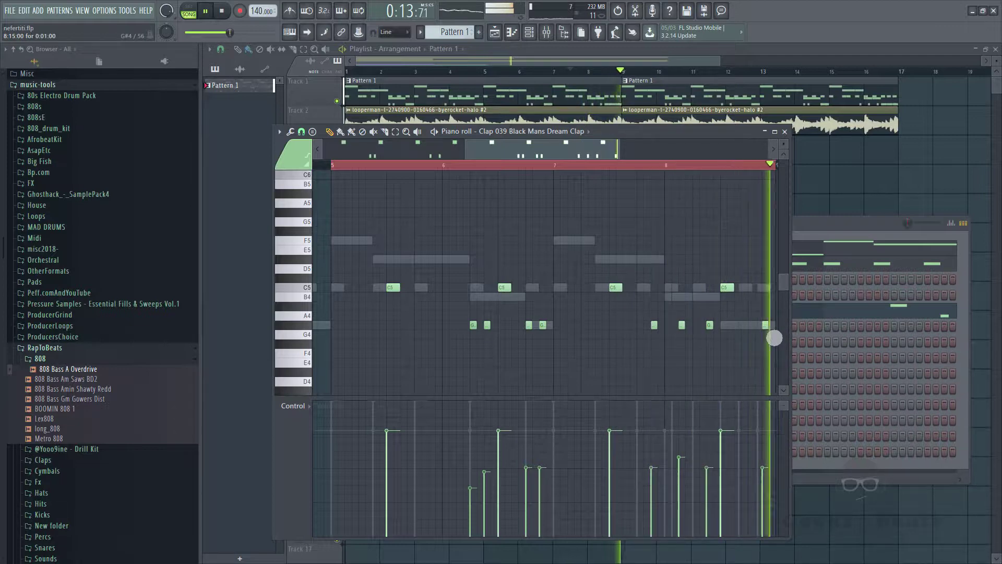
click(784, 131)
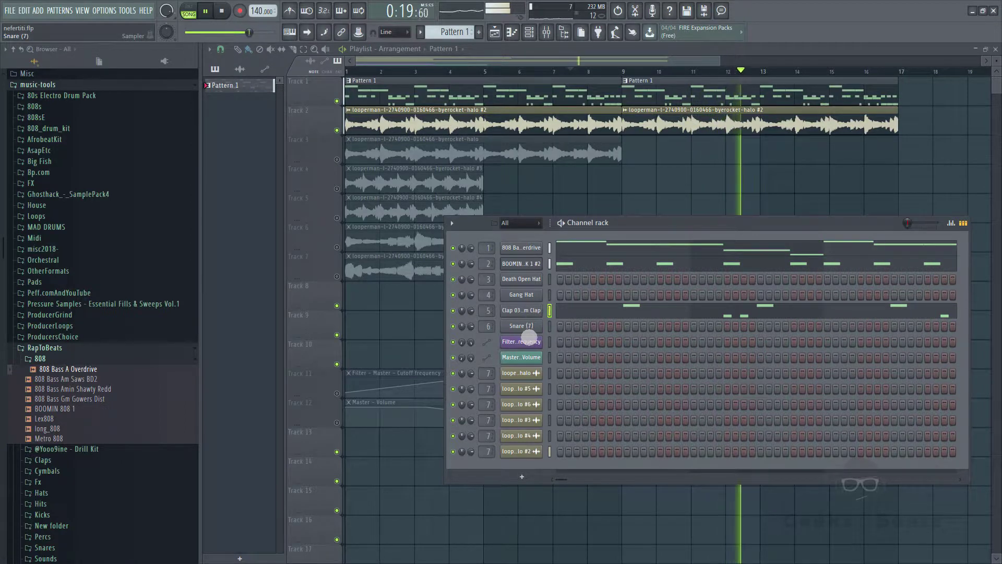
Place E5 snare notes on step 9 of bars 1 and 3 in the Snare (7) piano roll, raising their velocities.
right_click(501, 321)
click(503, 324)
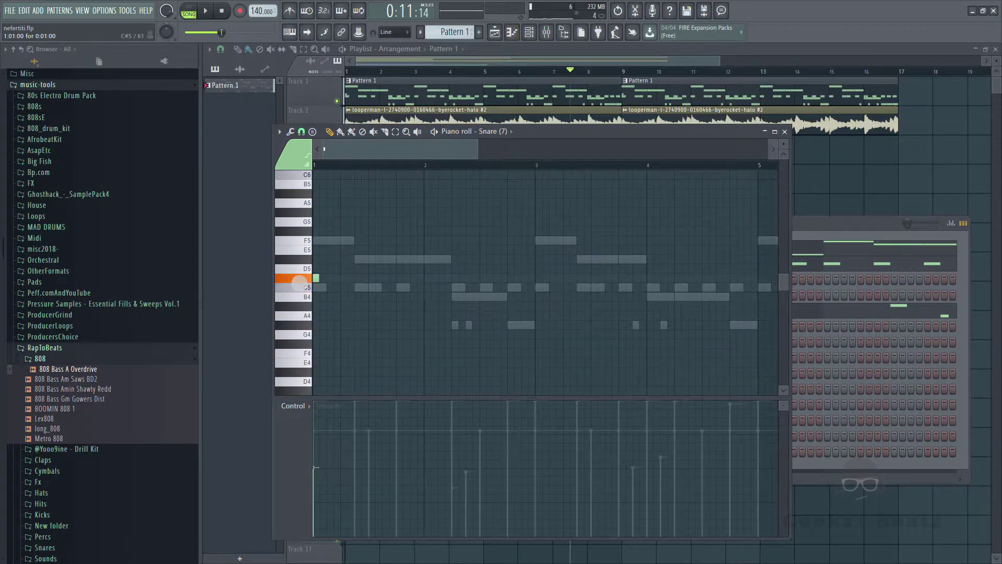
drag(301, 260, 305, 259)
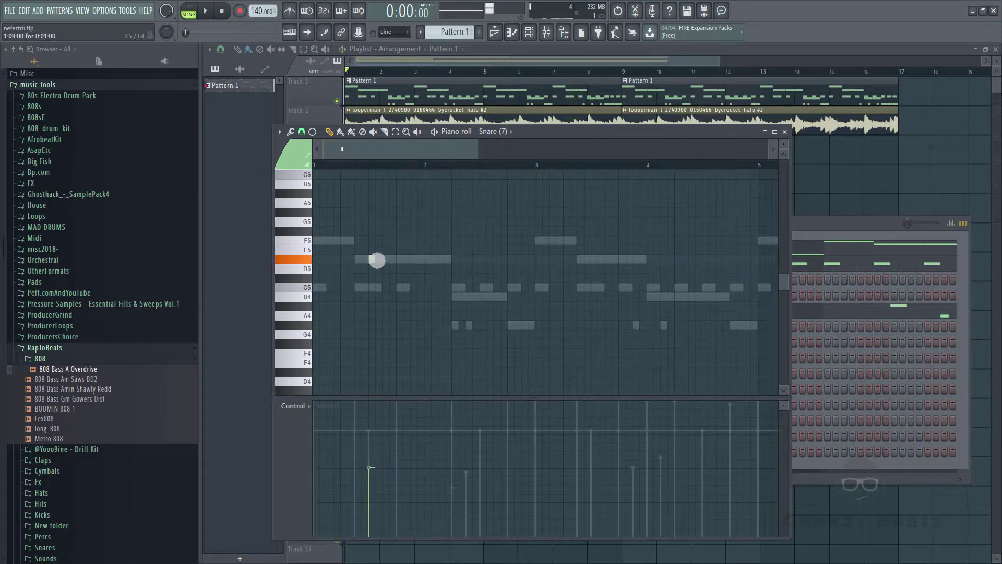
drag(376, 252, 376, 253)
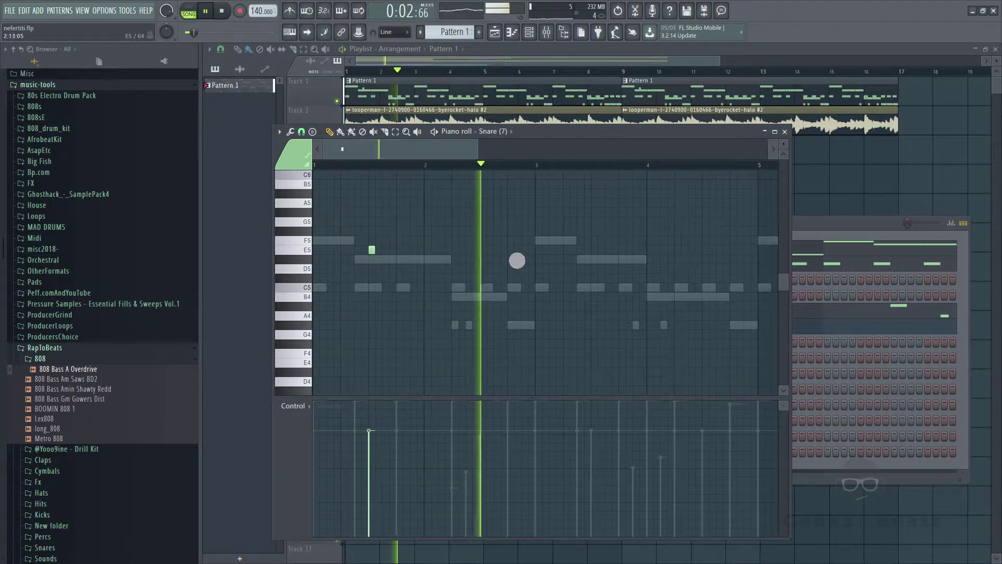
key(space)
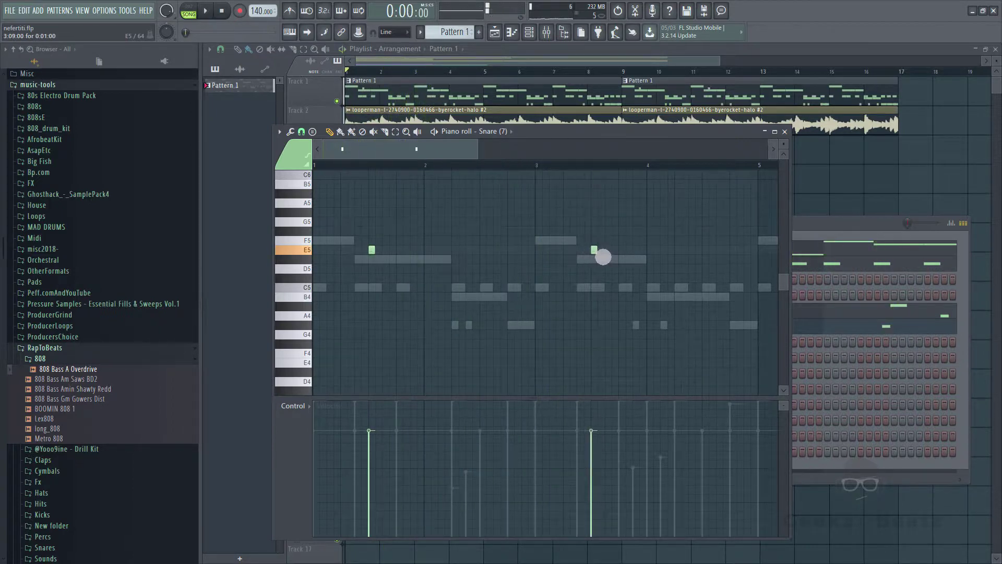
Duplicate the first three bars of the snare pattern into bars 4 to 6, play it back and close the piano roll.
drag(647, 175, 96, 204)
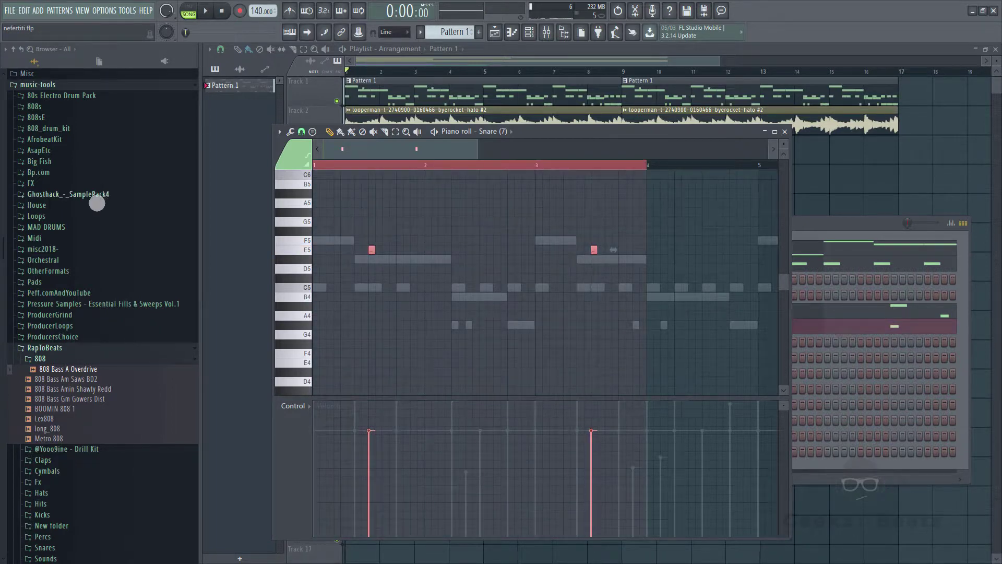
key(ctrl+b)
key(ctrl+d)
key(space)
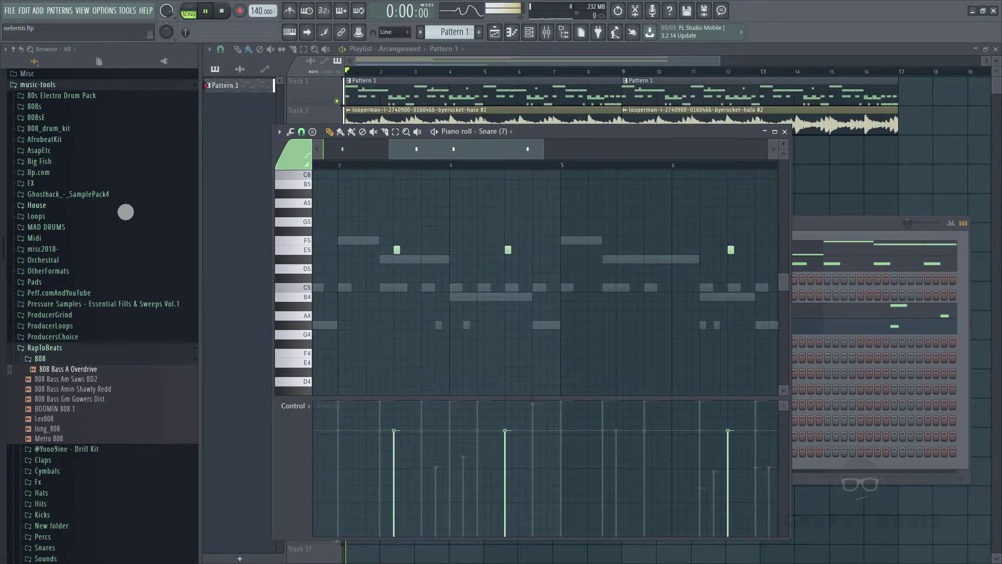
click(785, 132)
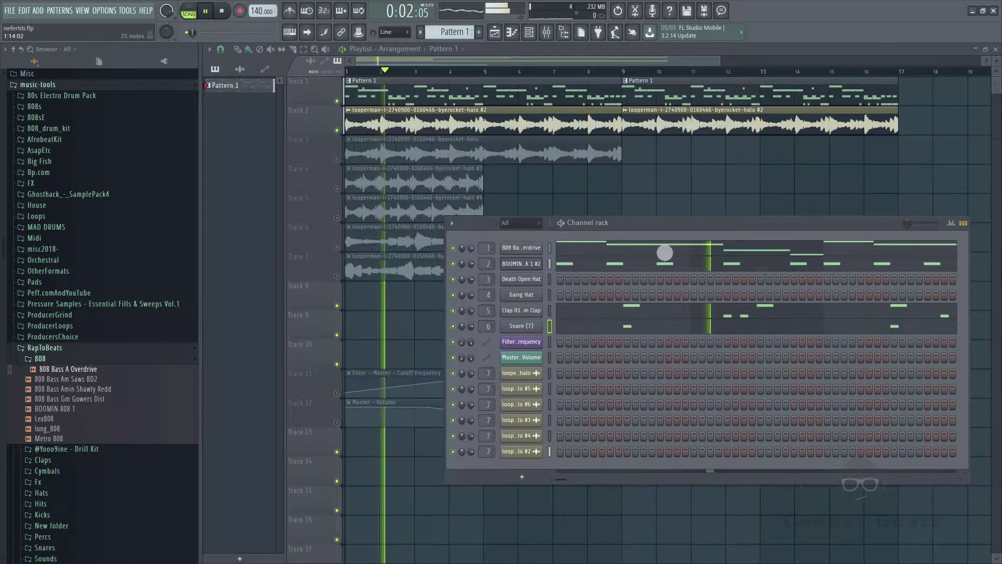
Fill the Gang Hat channel with a hit every 2 steps and move the channel rack higher over the playlist.
right_click(522, 301)
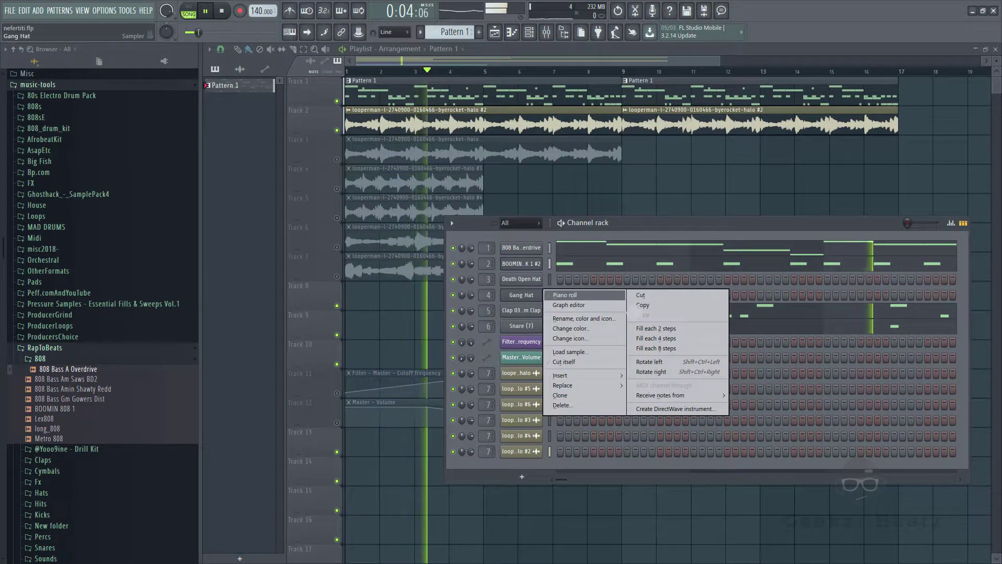
click(662, 328)
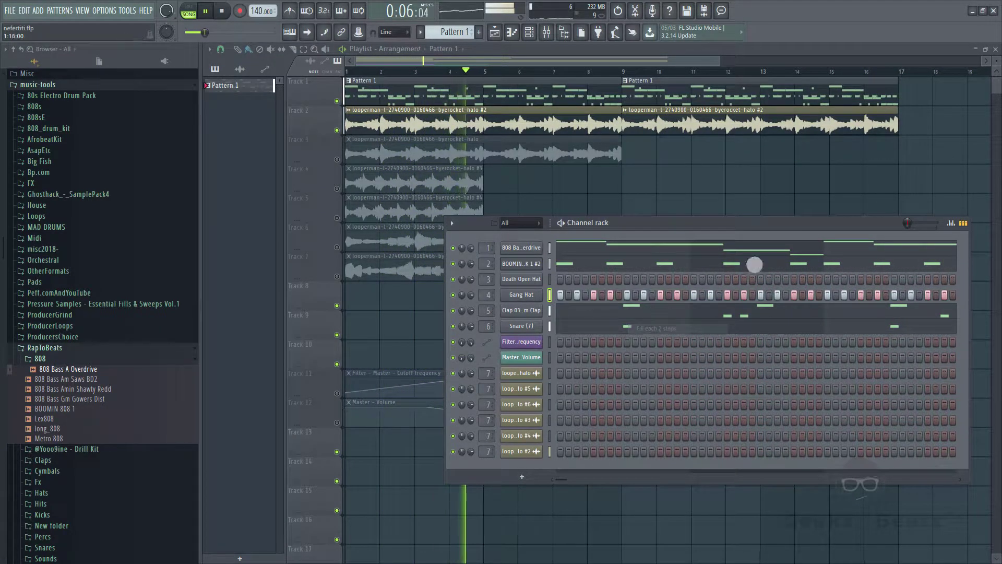
drag(728, 233, 651, 180)
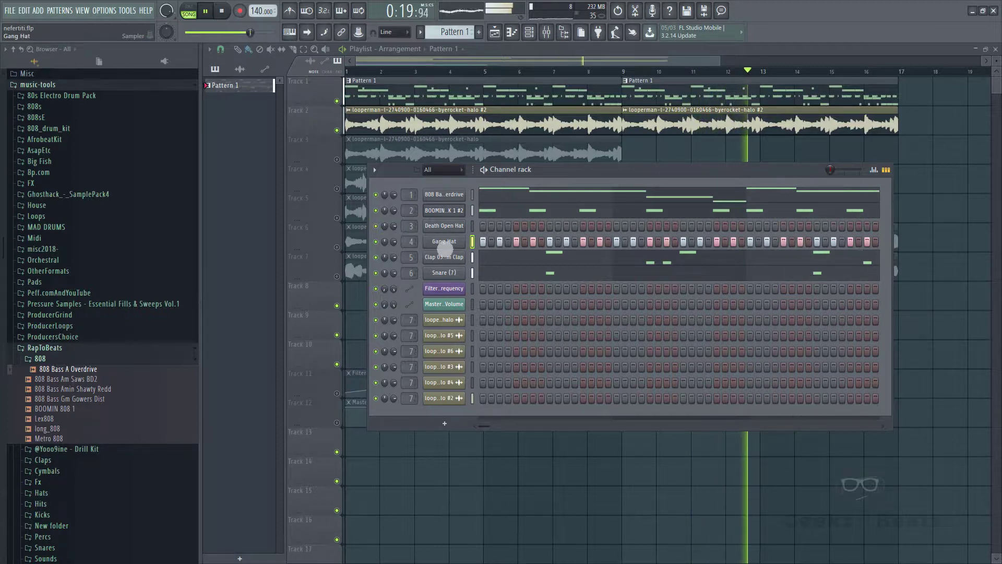
Open the Gang Hat channel's settings and the mixer, and lower the Gang Hat track's volume to 42%.
click(444, 245)
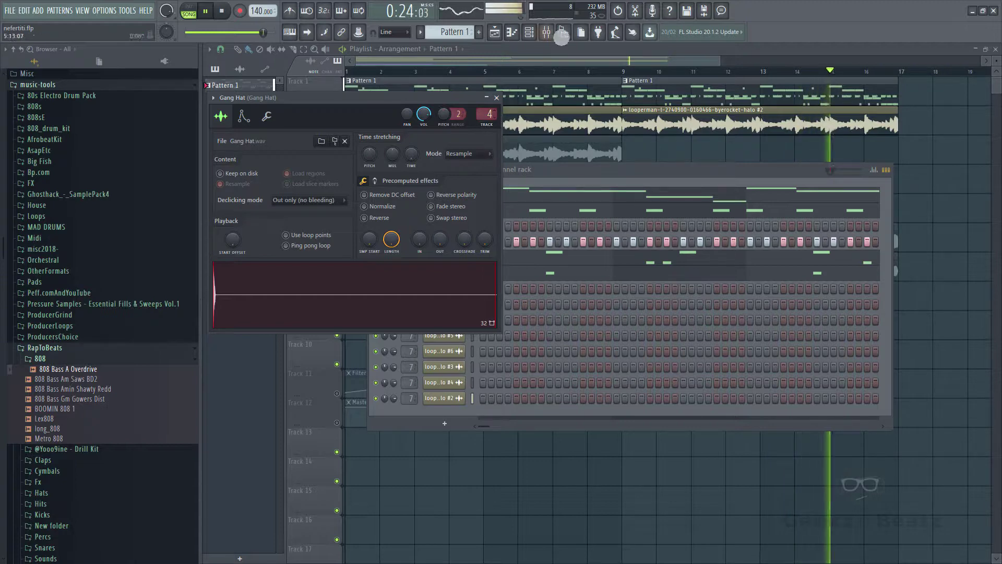
click(530, 39)
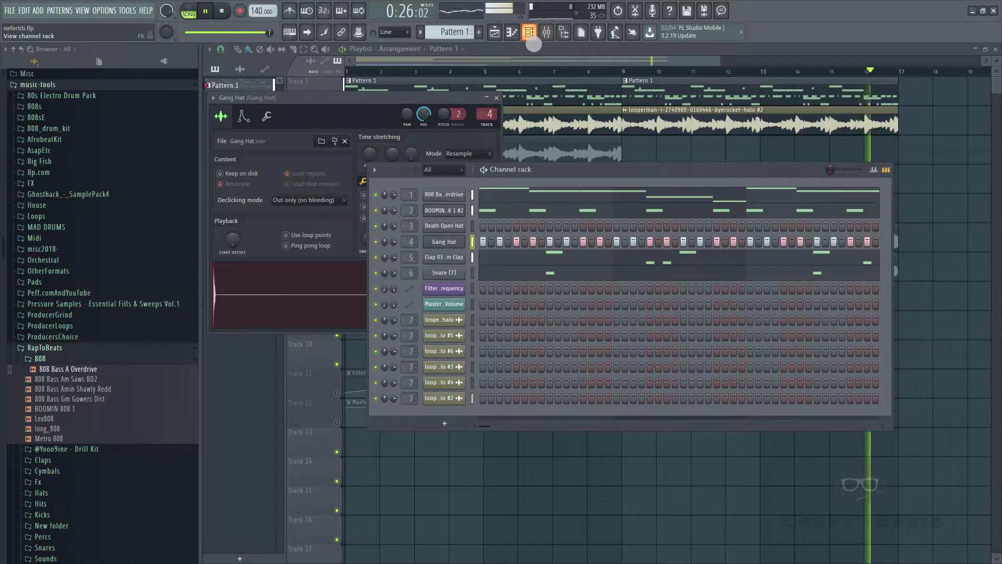
click(551, 39)
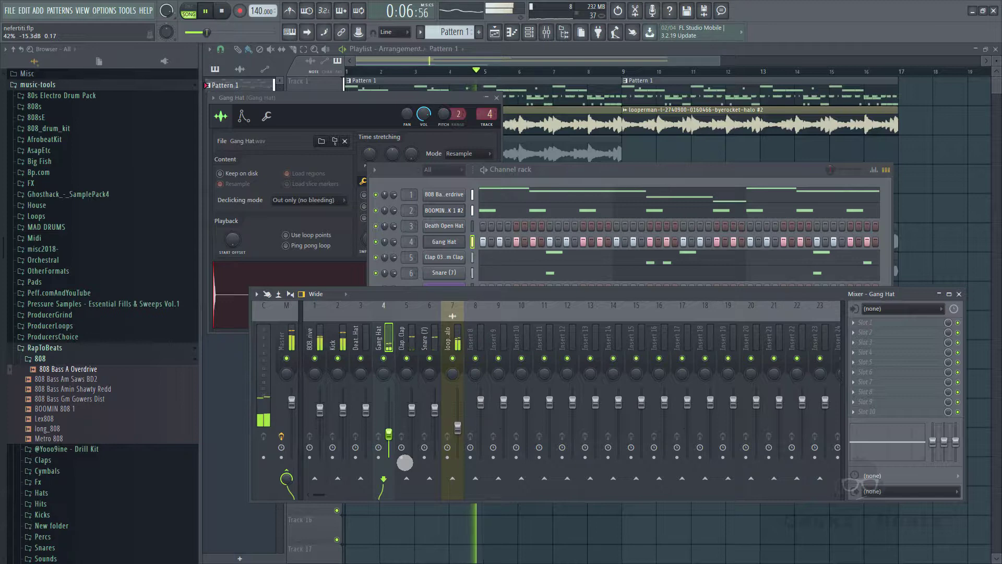
Insert Fruity Parametric EQ 2 on the melody loop's mixer track and use band 1 as a high-pass to roll off the lows.
click(453, 365)
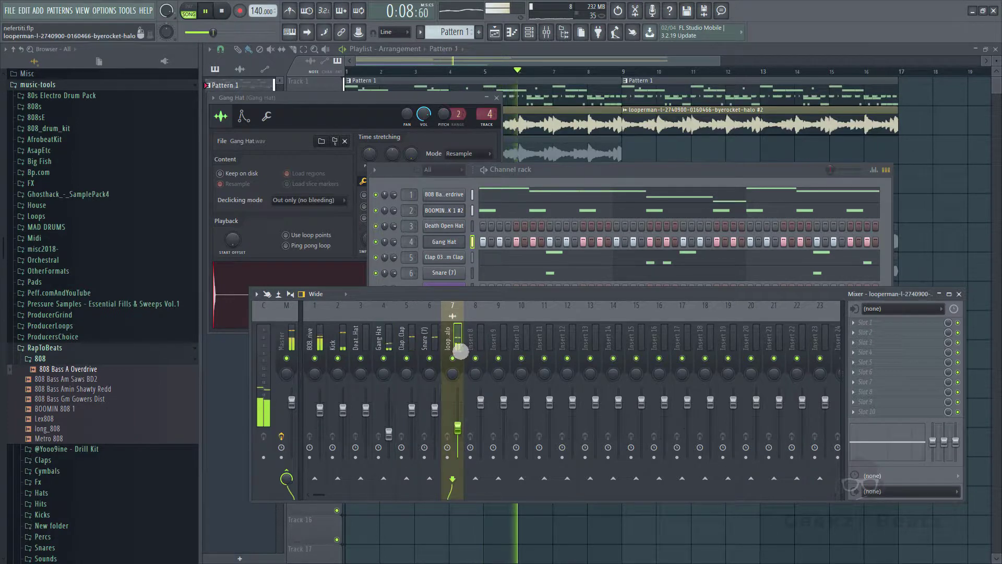
click(858, 332)
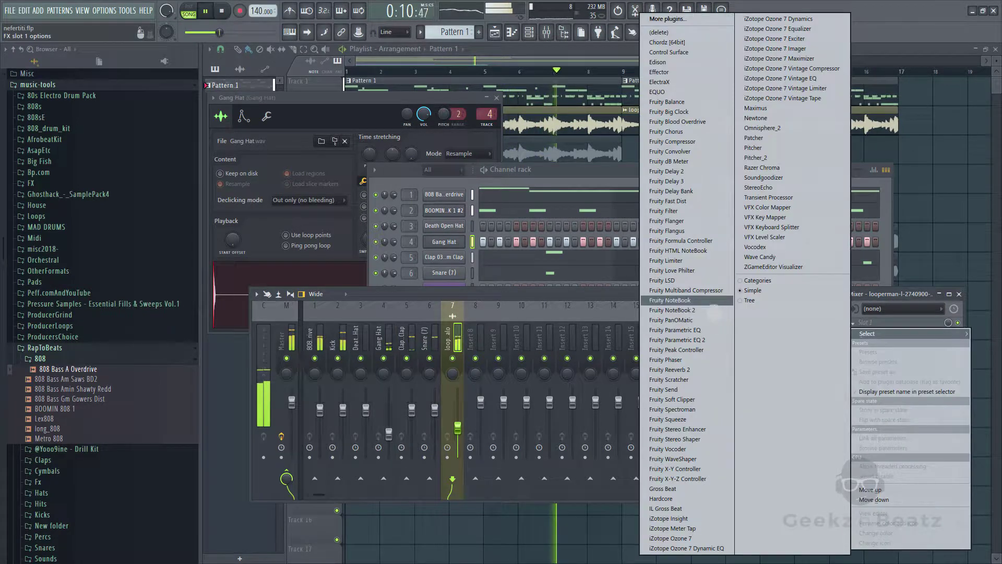
click(713, 342)
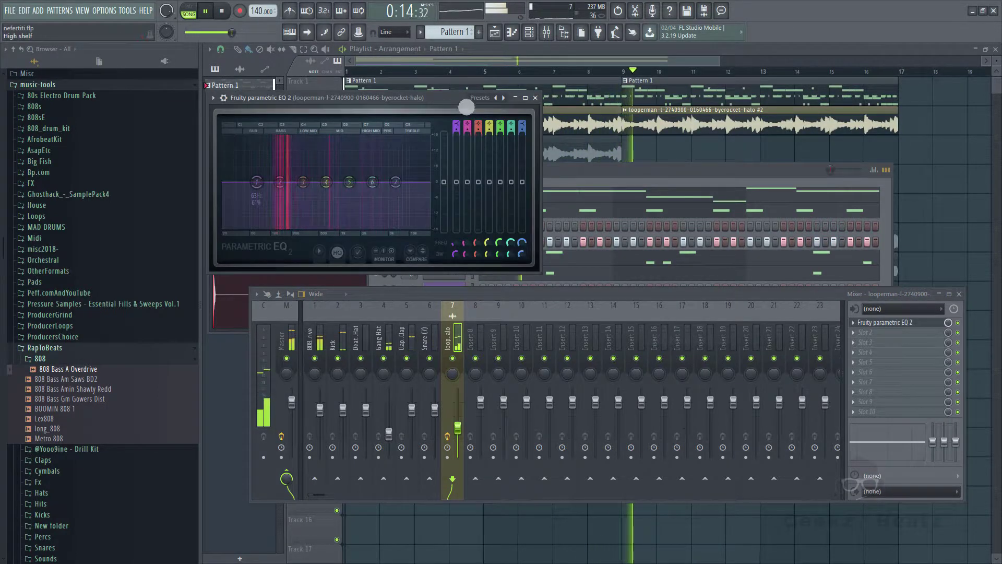
drag(462, 136, 462, 199)
drag(458, 246, 435, 149)
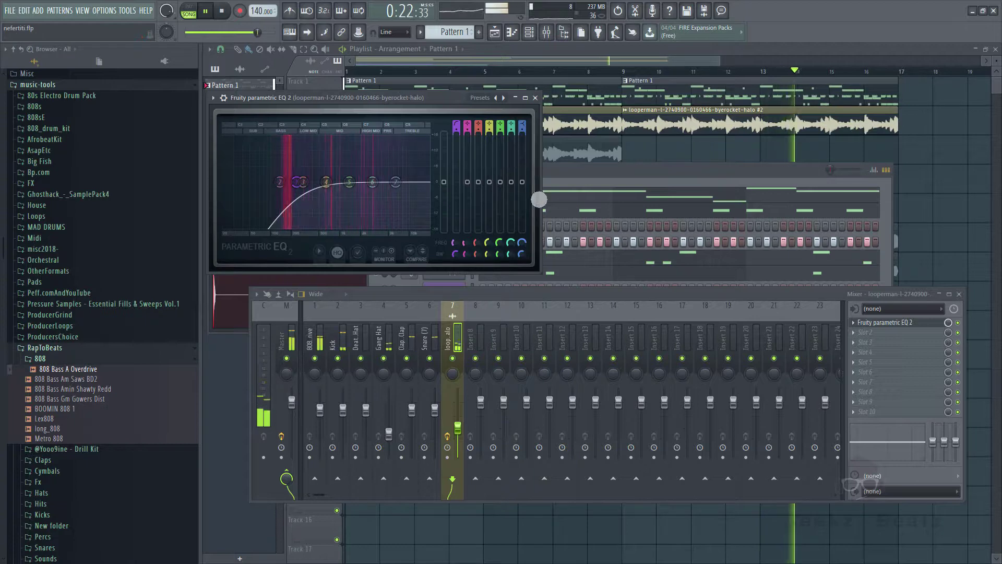
click(535, 97)
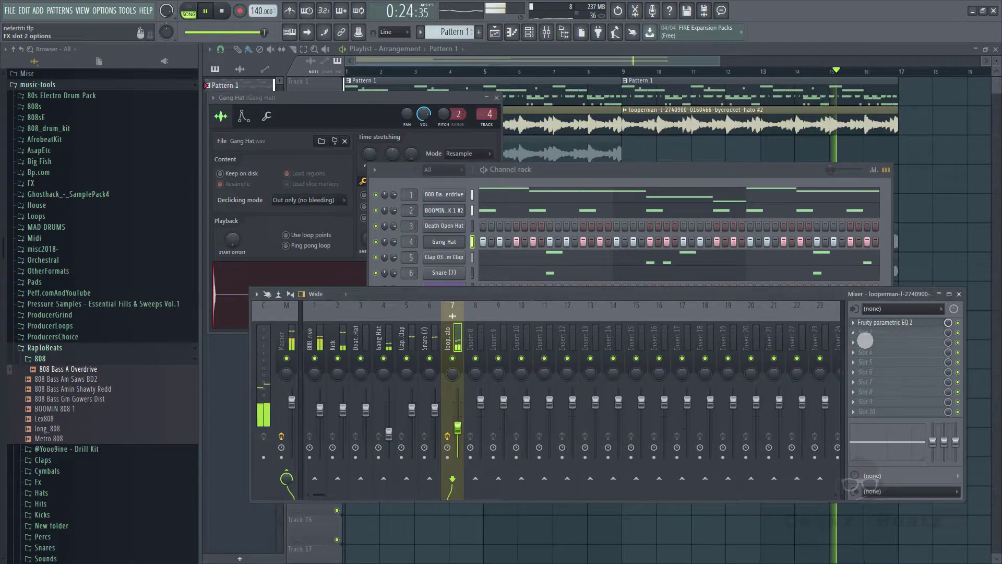
Add Fruity Stereo Enhancer to the melody loop's second effect slot and adjust its stereo separation.
click(857, 340)
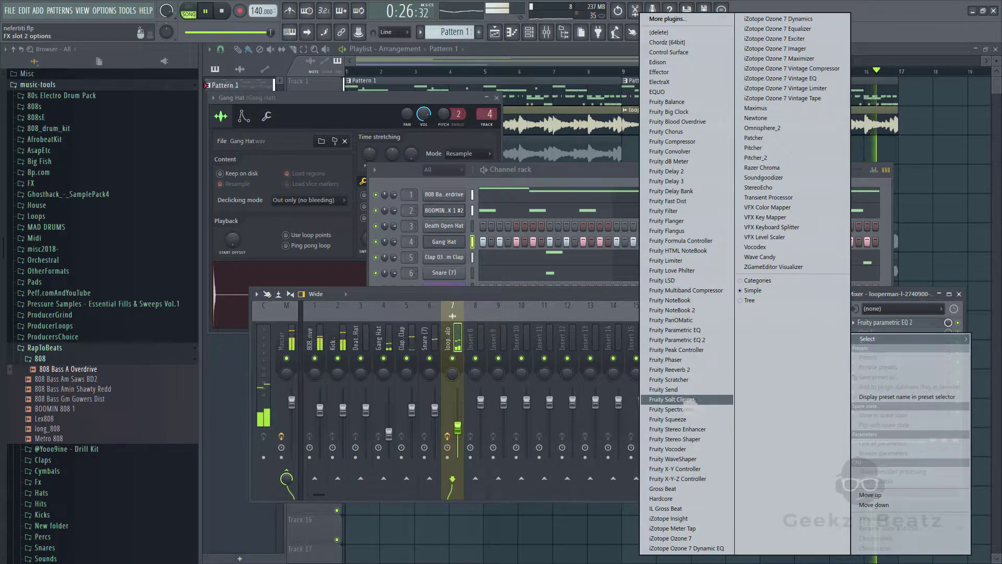
click(698, 431)
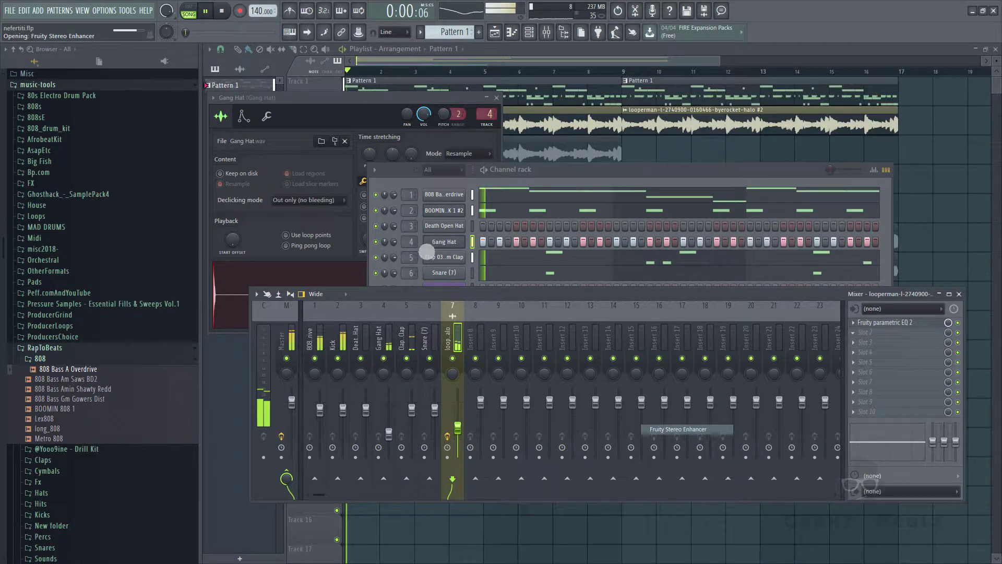
drag(243, 151, 241, 166)
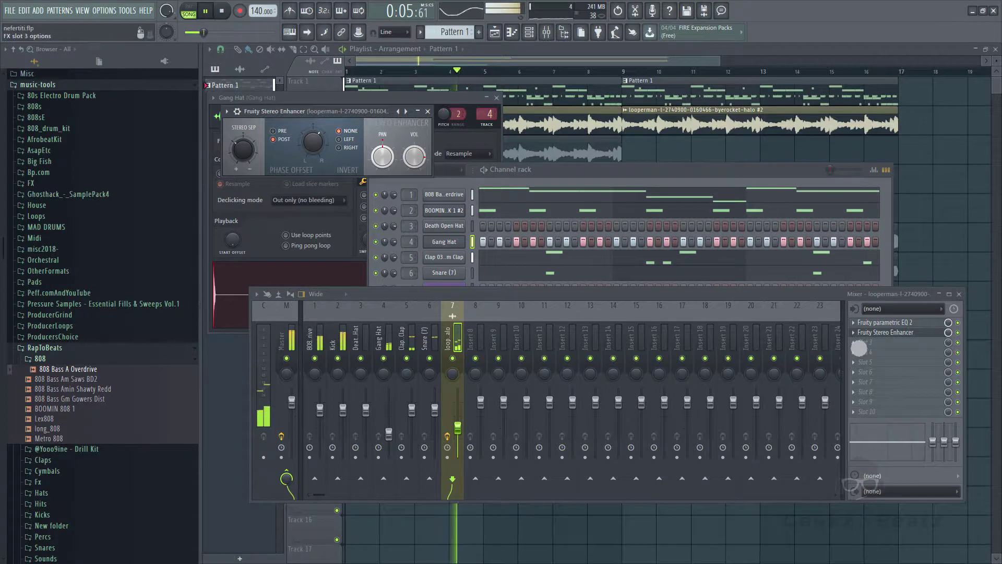
Add Fruity Reeverb 2 to the melody loop's third effect slot and close its window.
click(859, 347)
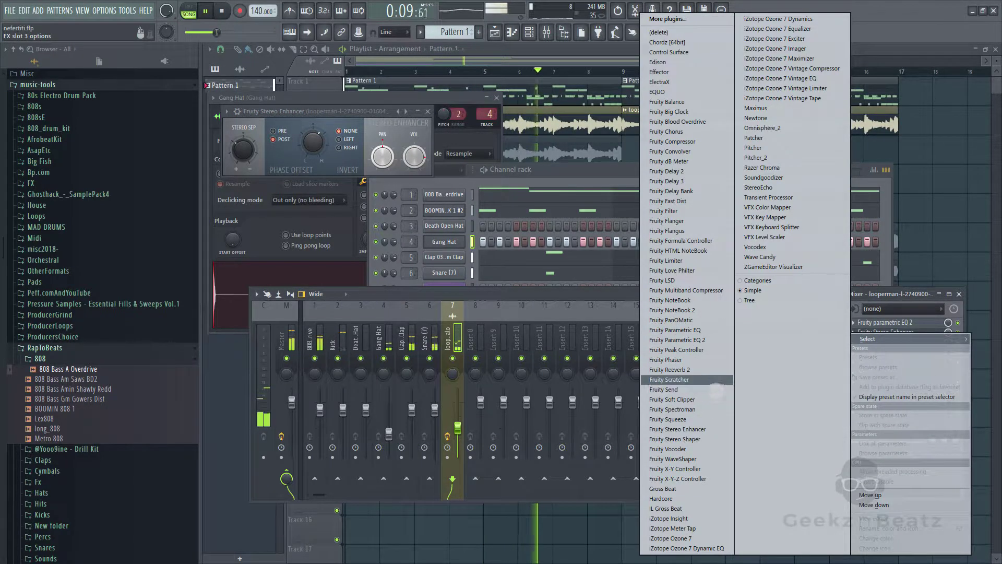
click(669, 370)
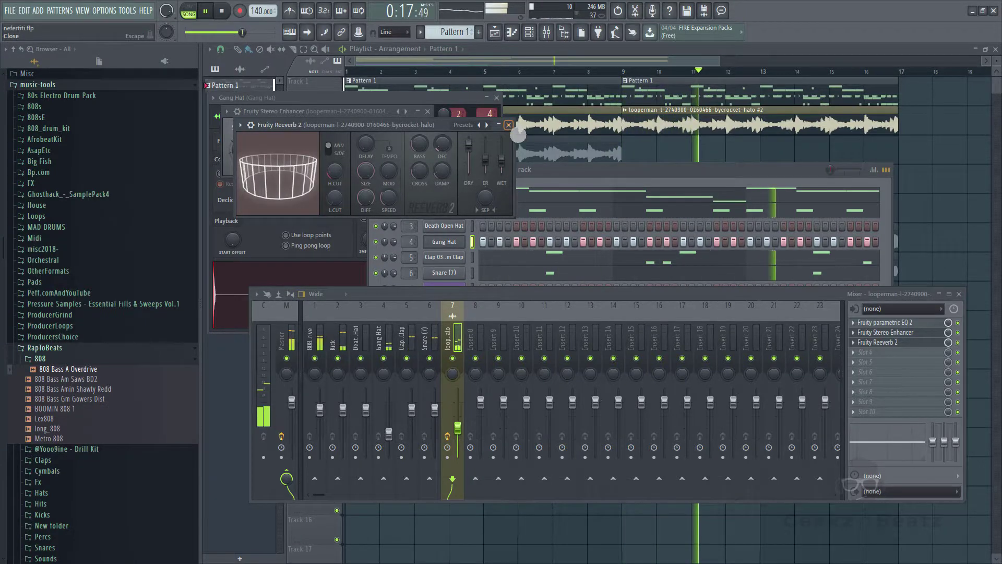
click(508, 125)
Add Fruity Compressor to the melody loop's fourth effect slot, set the ratio to 3.5:1 and adjust the gain.
click(866, 352)
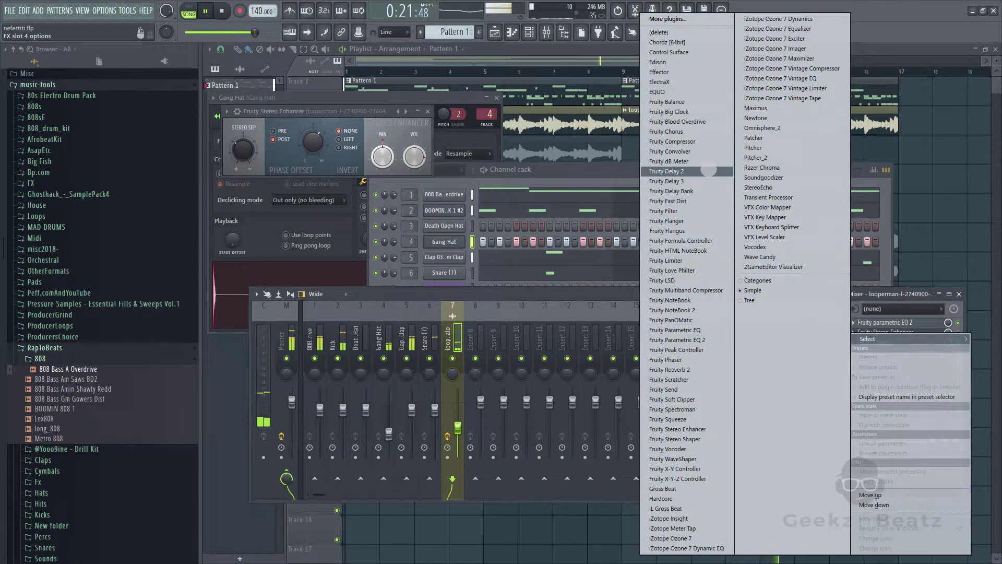
click(704, 142)
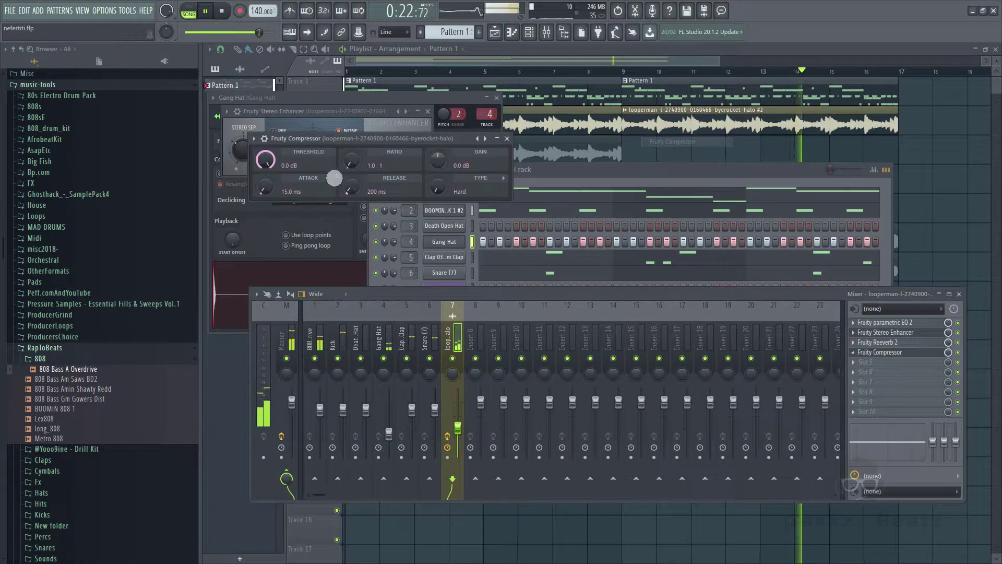
mouse_move(351, 165)
mouse_down()
mouse_move(340, 149)
mouse_move(357, 166)
mouse_up()
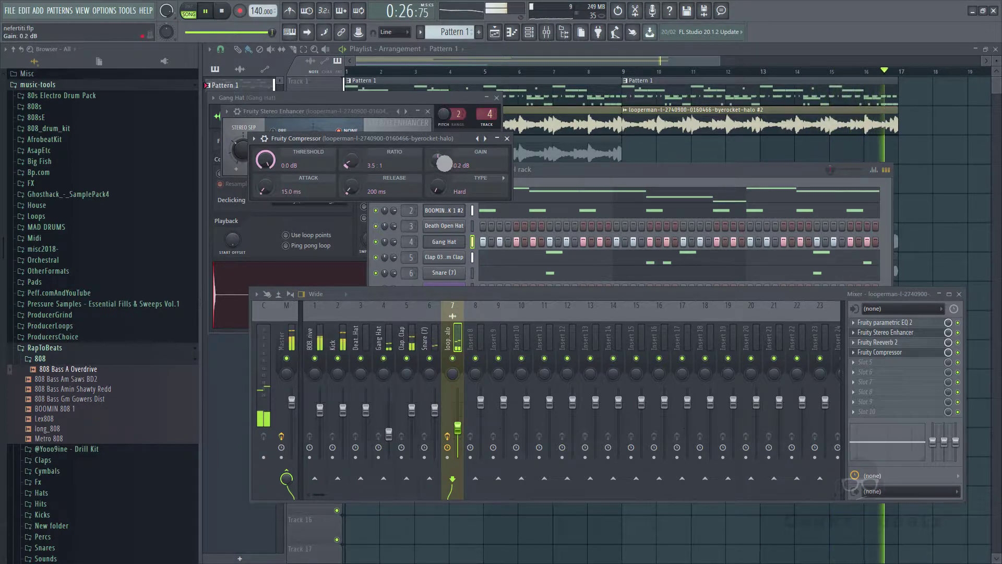
click(506, 138)
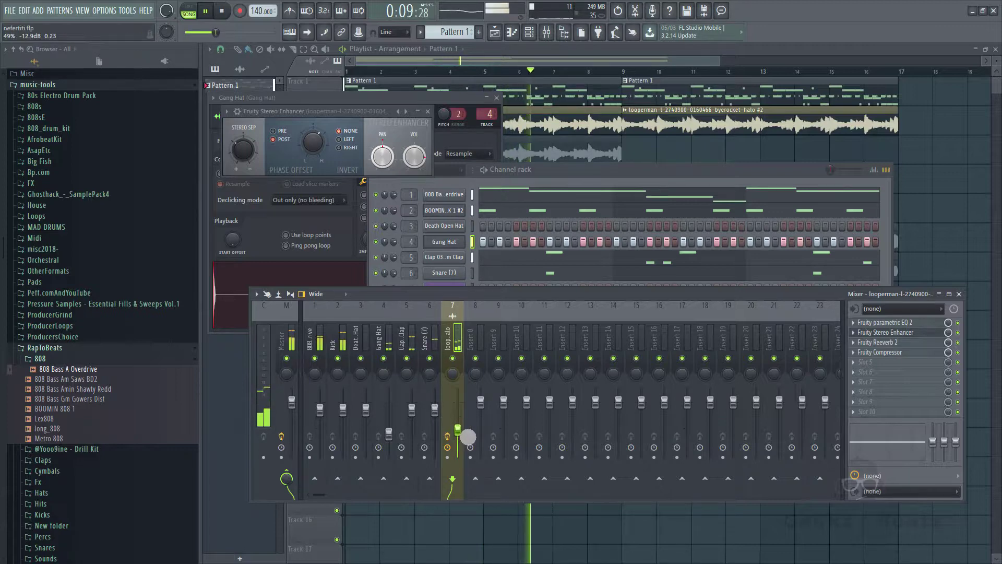
Lower the mixer volumes of the melody loop to 49% and of the snare, clap, kick and 808 by ear, and return to the playlist.
click(440, 345)
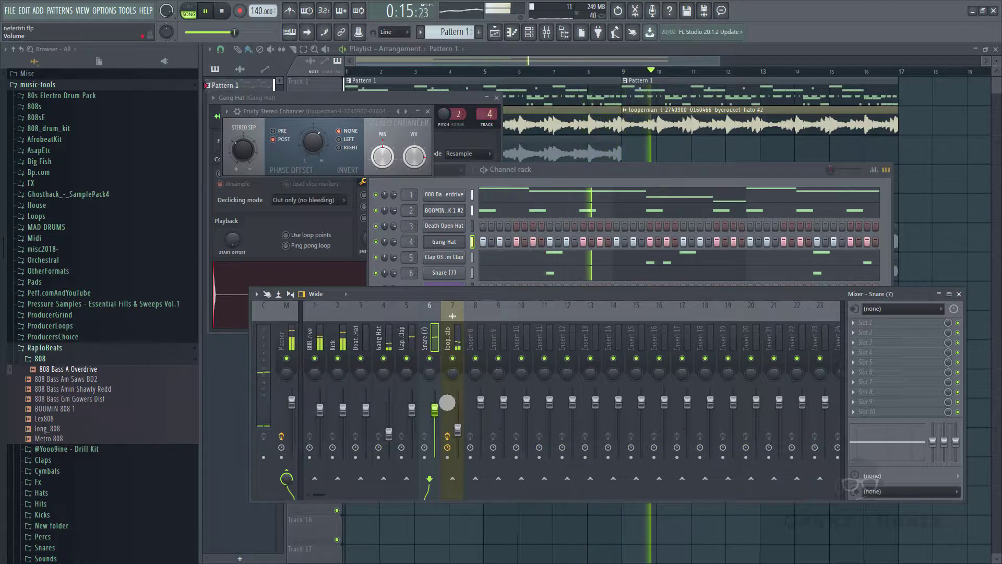
click(416, 414)
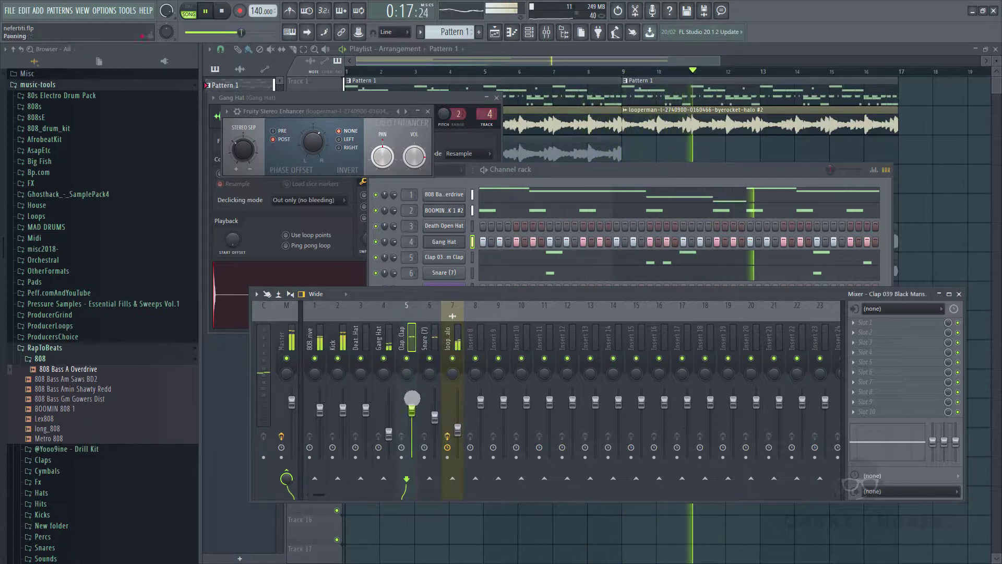
mouse_move(418, 415)
mouse_down()
mouse_move(420, 425)
mouse_move(423, 417)
mouse_up()
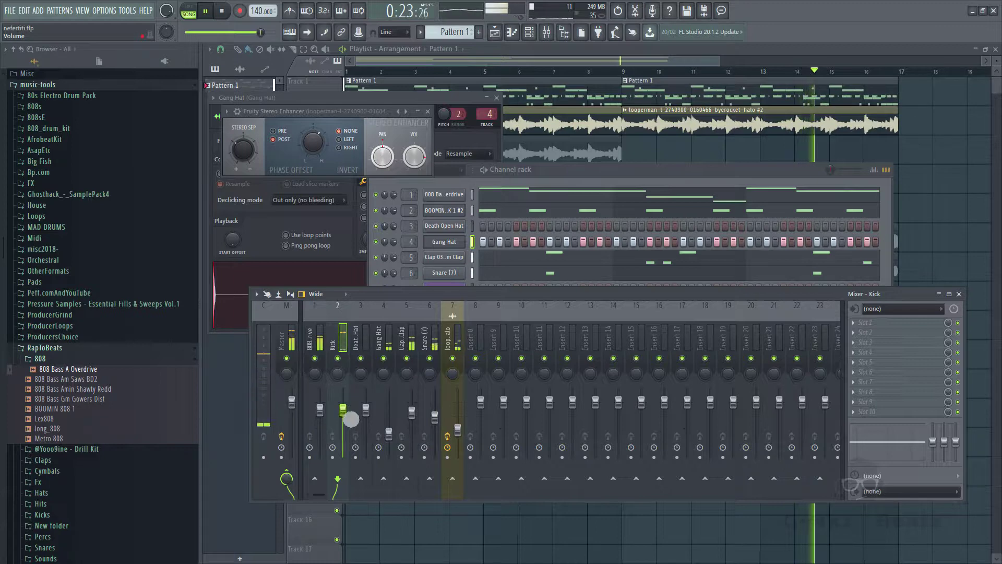
drag(343, 410, 345, 447)
drag(320, 409, 323, 431)
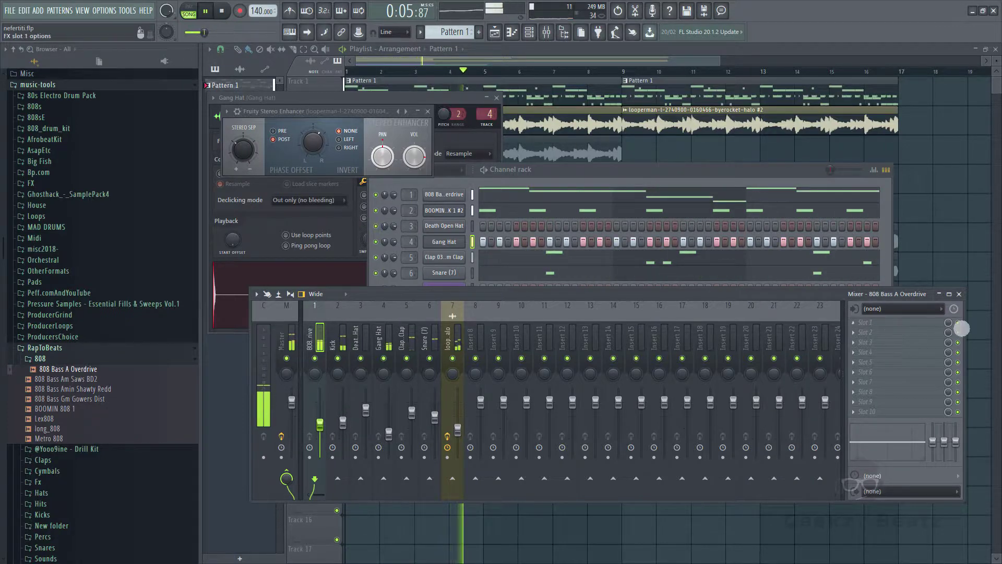
click(959, 294)
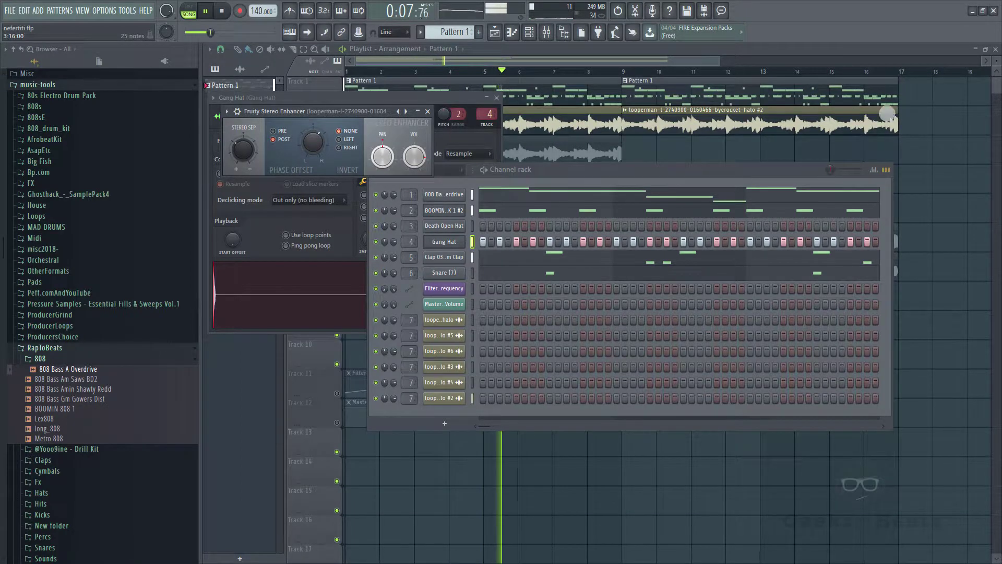
click(857, 47)
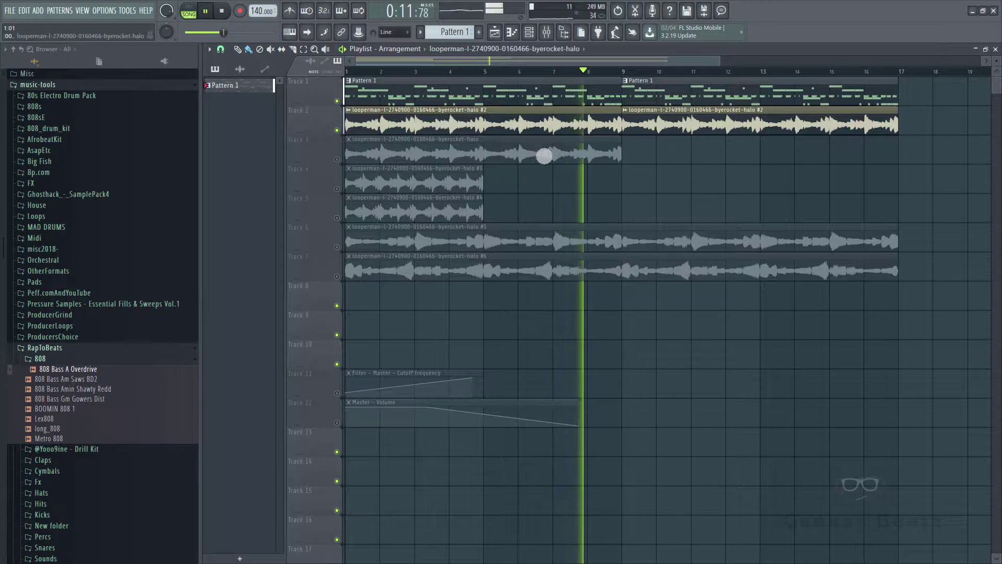
Place a second copy of the melody loop at bar 9 on Track 3, and switch playback back to Track 2 by muting Track 3.
click(574, 156)
click(634, 160)
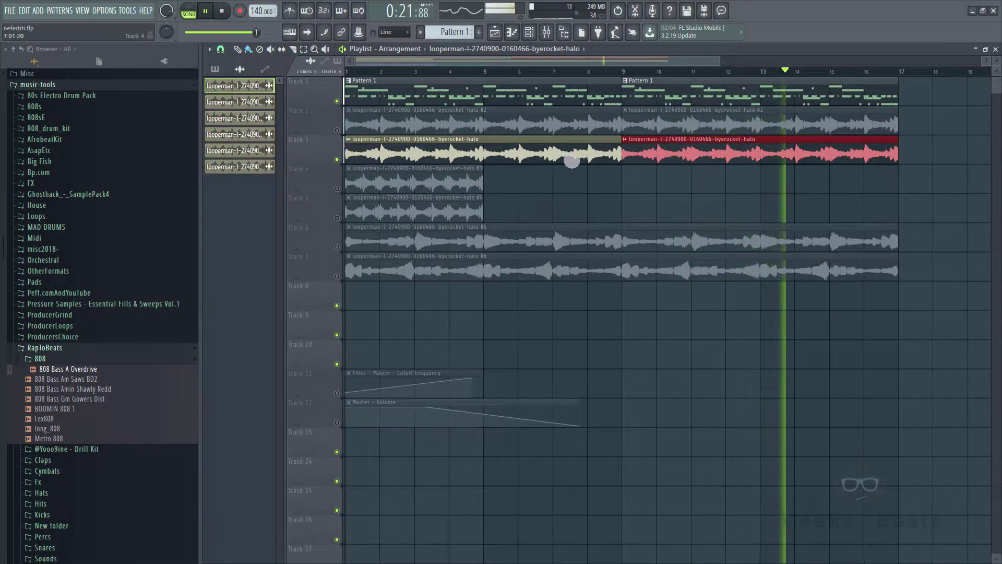
click(529, 32)
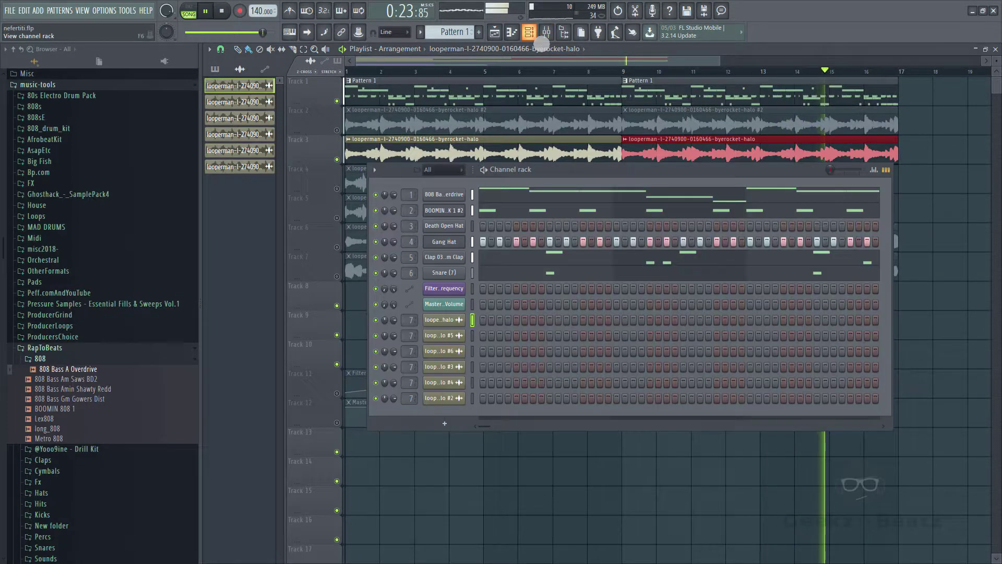
click(545, 31)
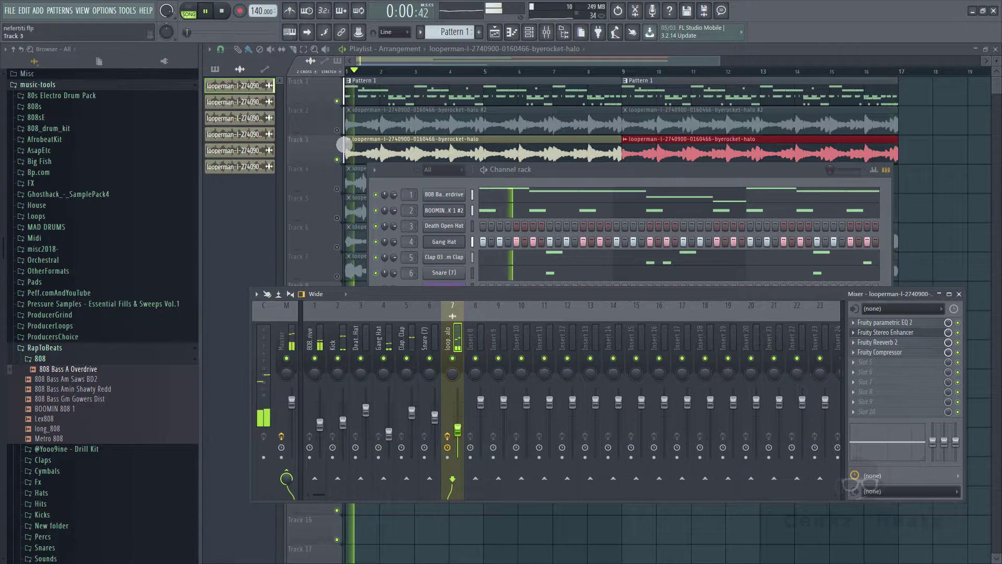
click(337, 131)
click(338, 159)
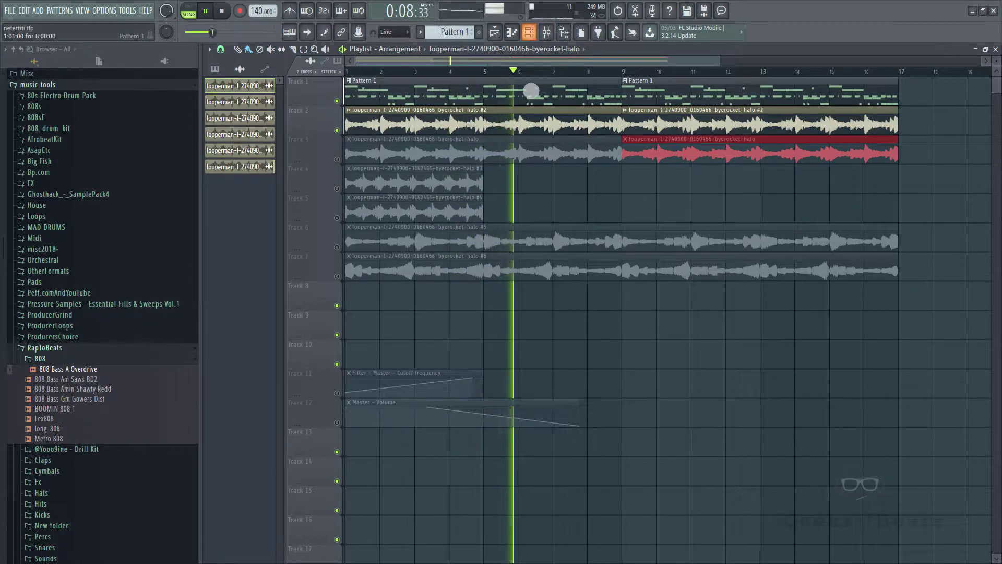
Hide the playlist, move the channel rack clear of the mixer and review the 808's notes in the piano roll.
click(532, 90)
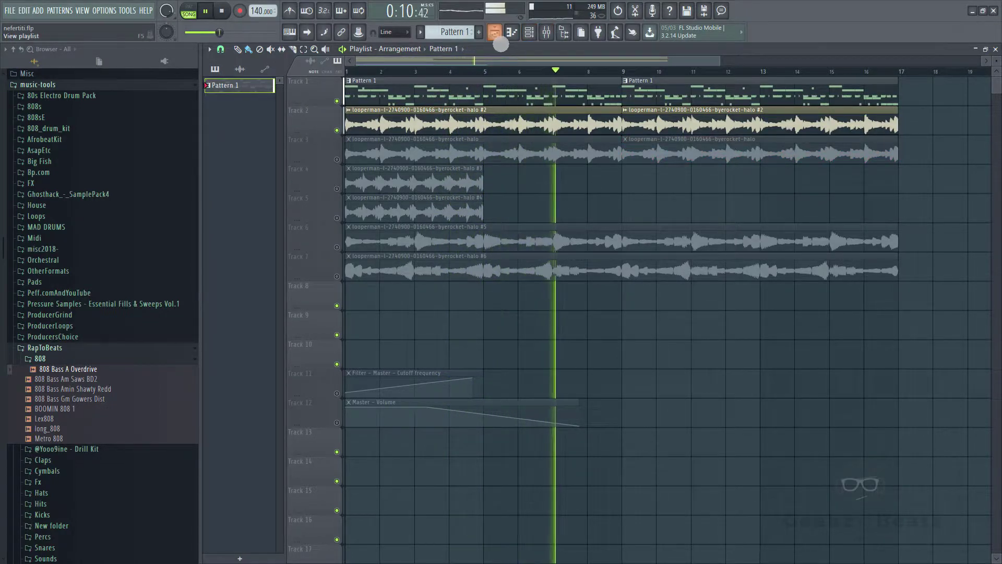
click(500, 41)
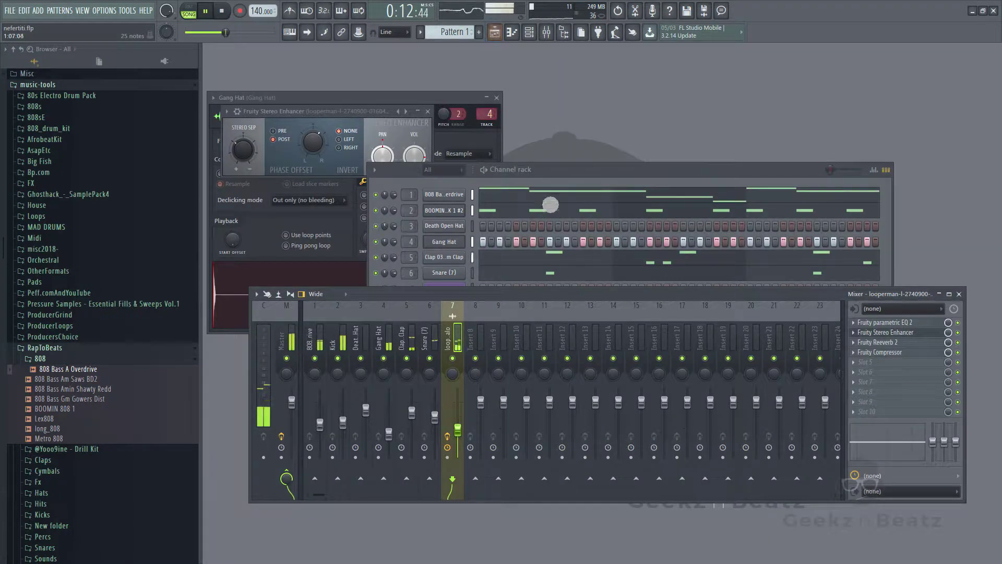
drag(598, 176, 540, 114)
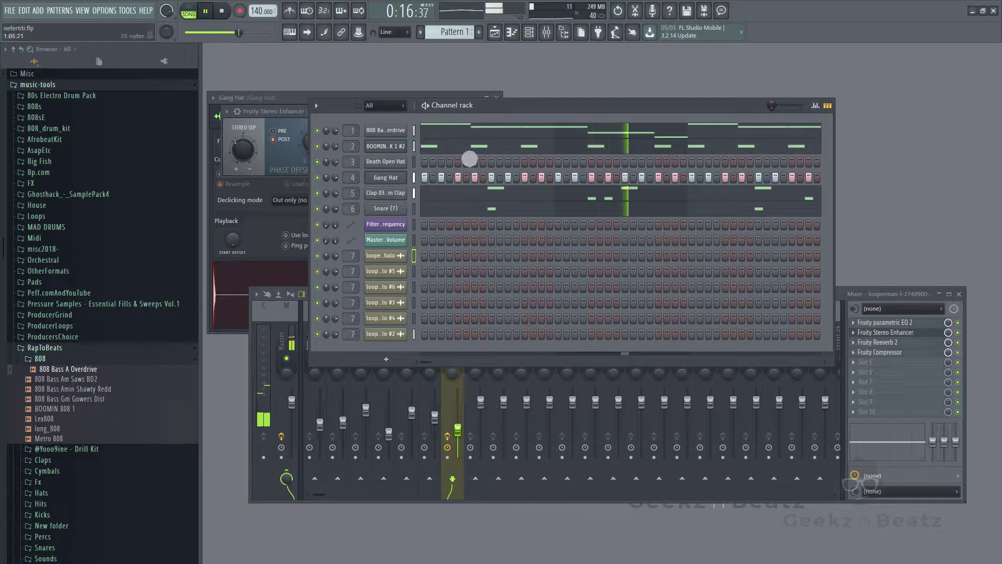
click(463, 140)
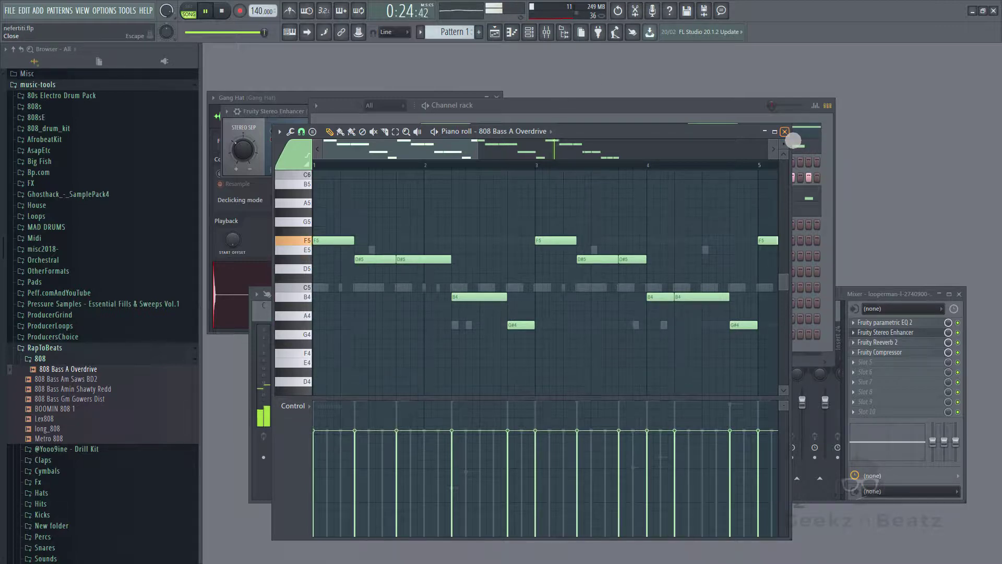
click(784, 132)
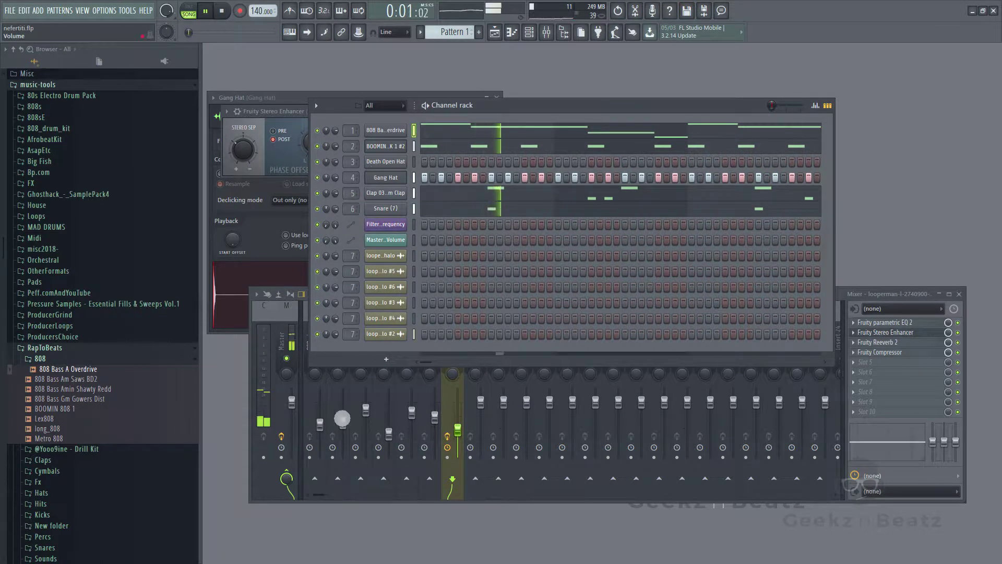
Try to load Fruity Blood Overdrive in the first effect slot of the 808's mixer track.
click(290, 321)
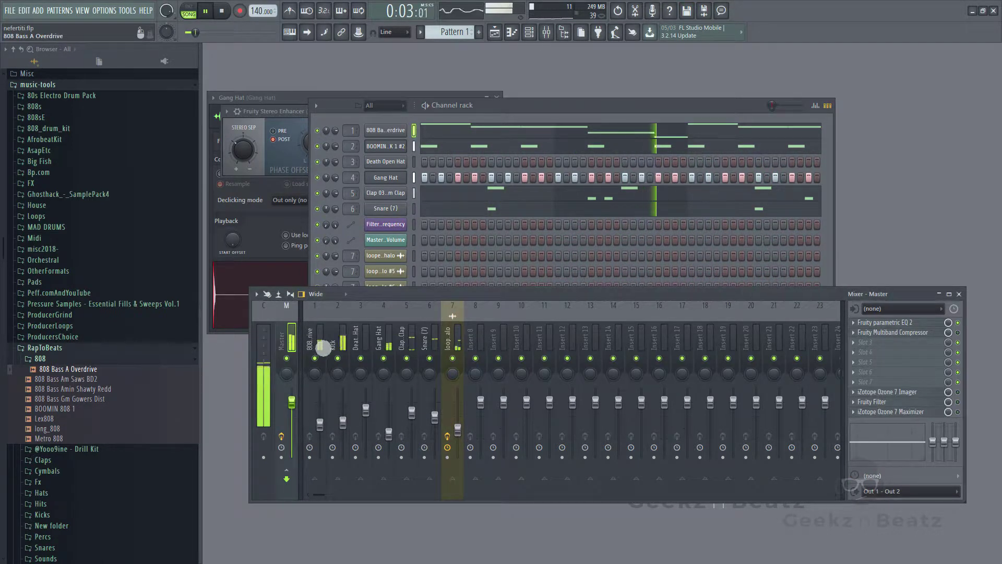
click(324, 349)
click(858, 327)
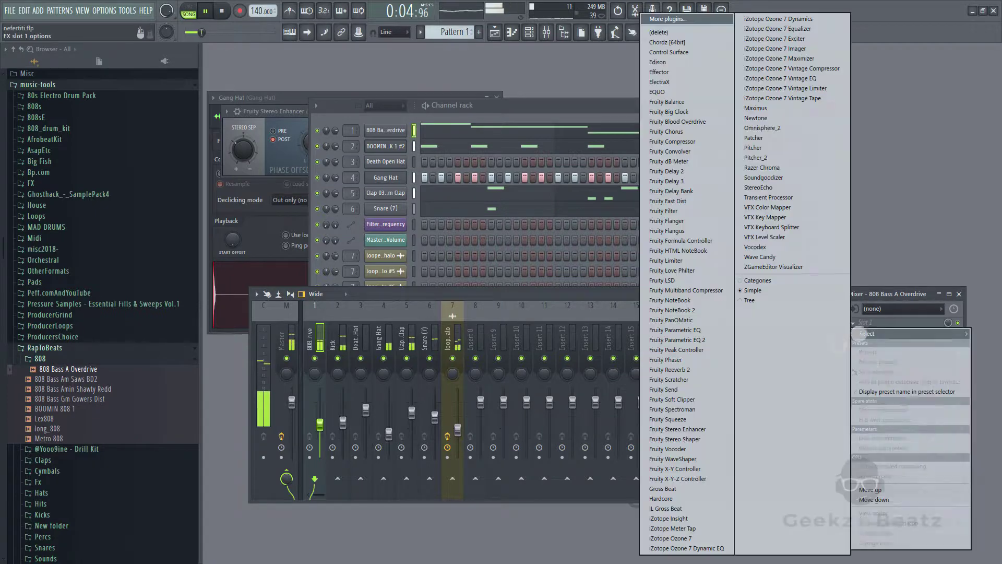
click(699, 121)
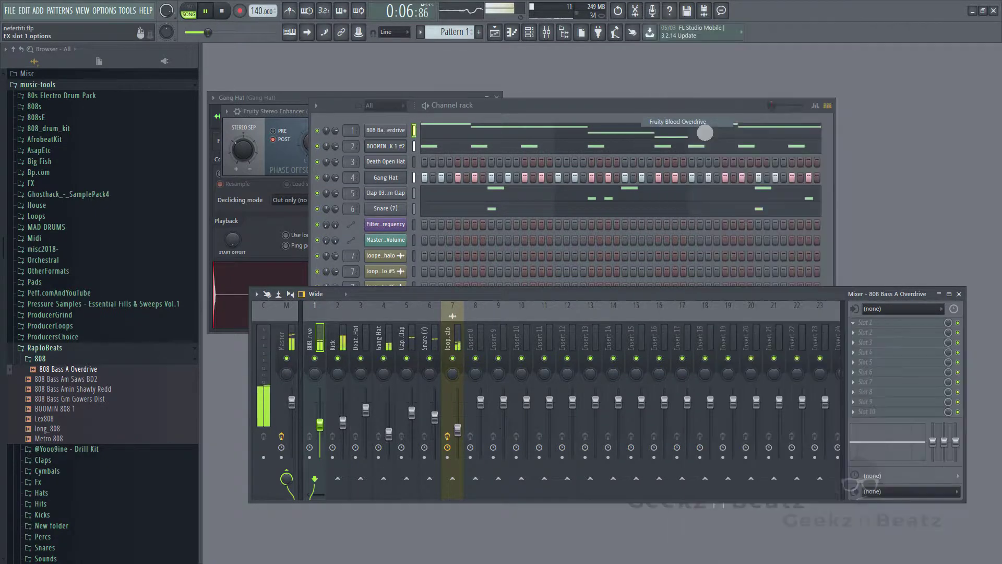
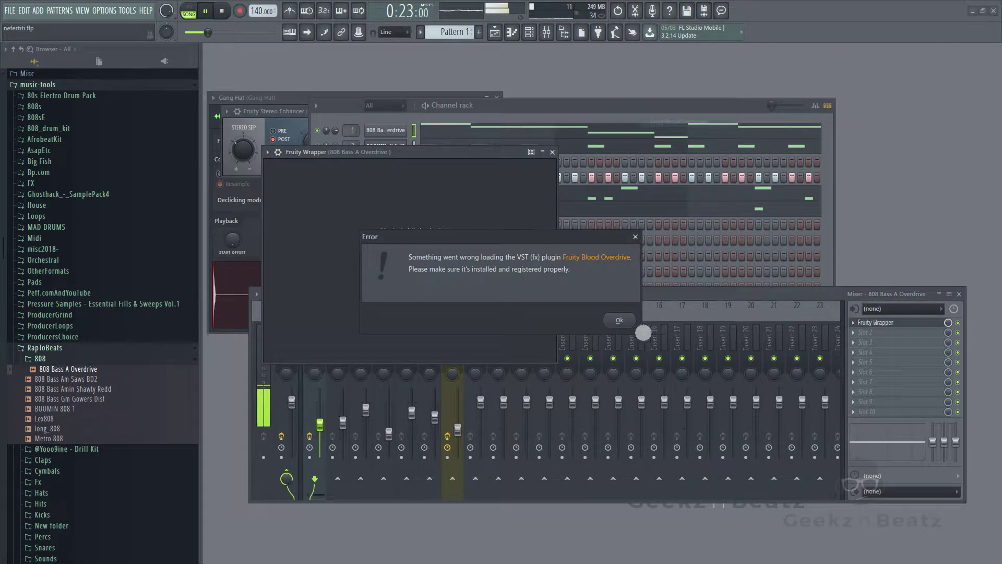
click(616, 324)
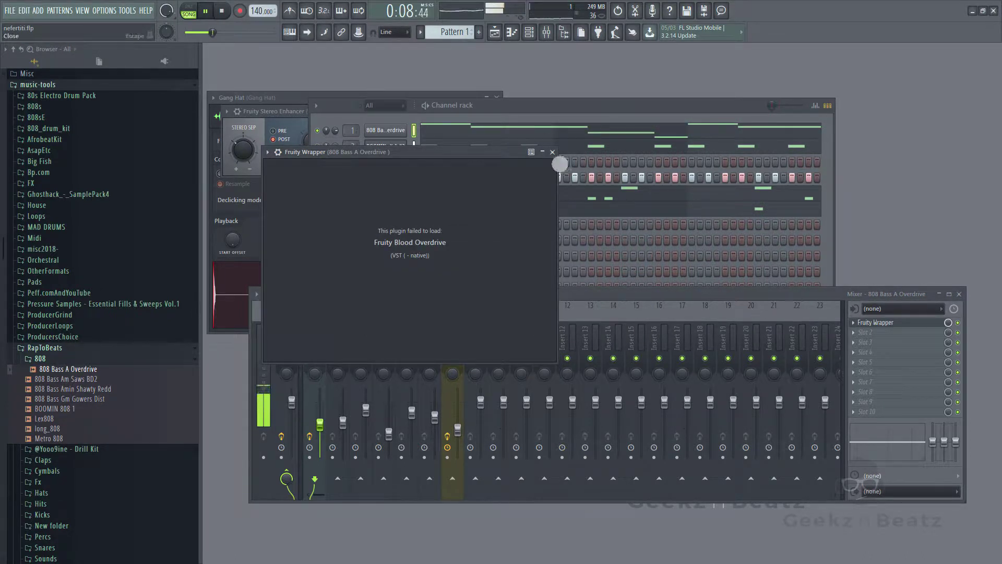
click(552, 152)
Replace the 808's first effect with Fruity Blood Overdrive, raise its PreAmp to about 0.52 and lower the 808's mixer volume.
click(856, 325)
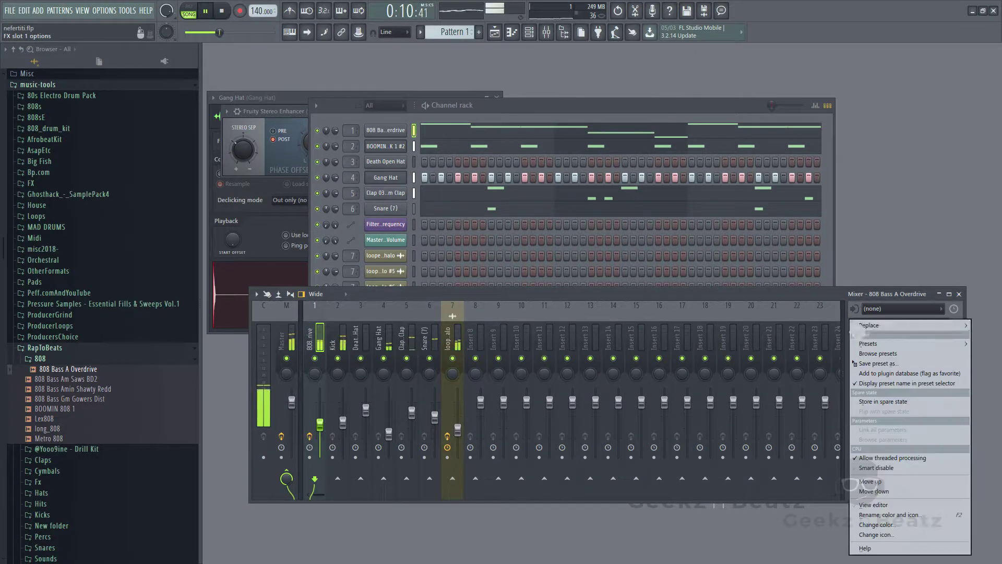
mouse_move(881, 330)
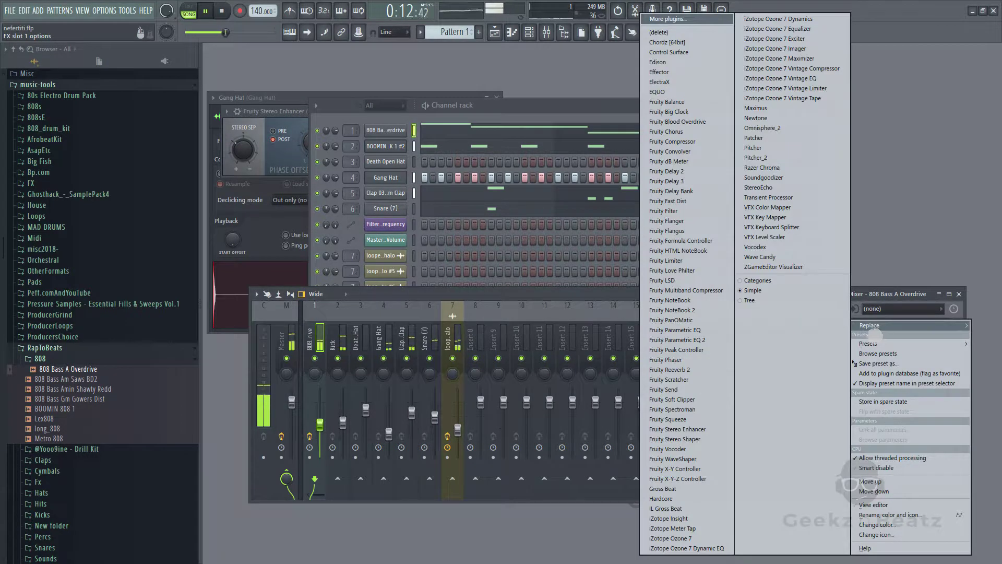
click(675, 121)
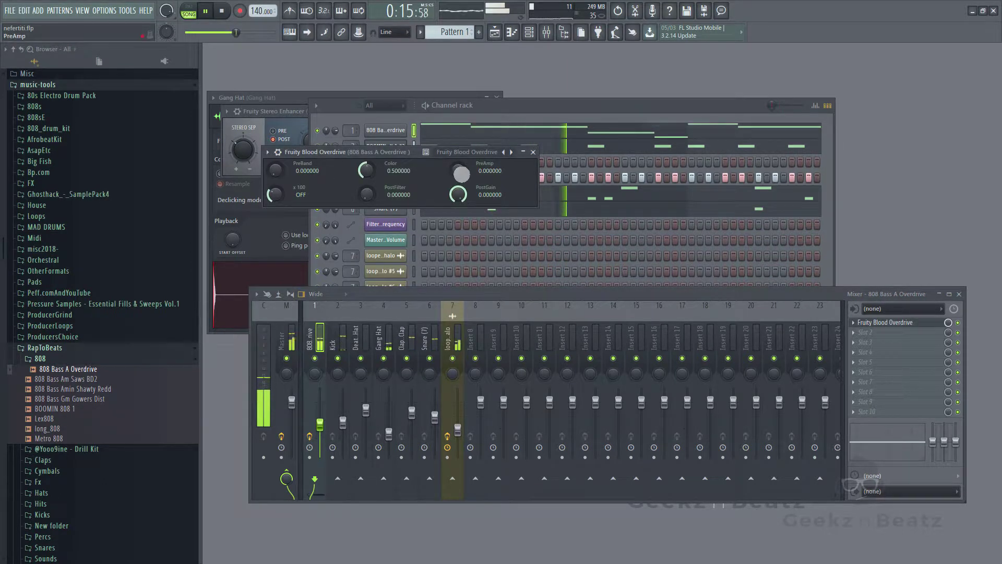
drag(466, 177, 452, 145)
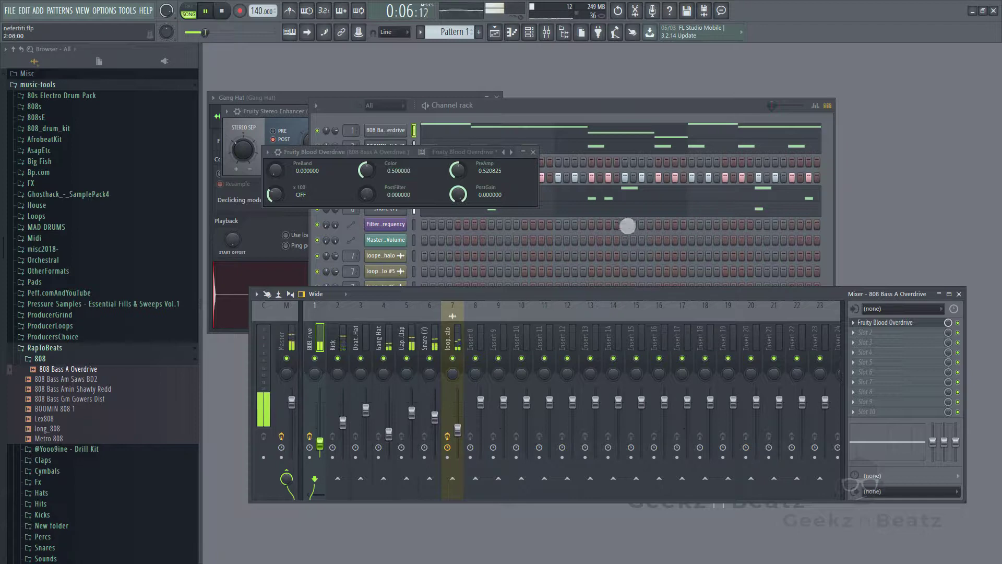
click(532, 152)
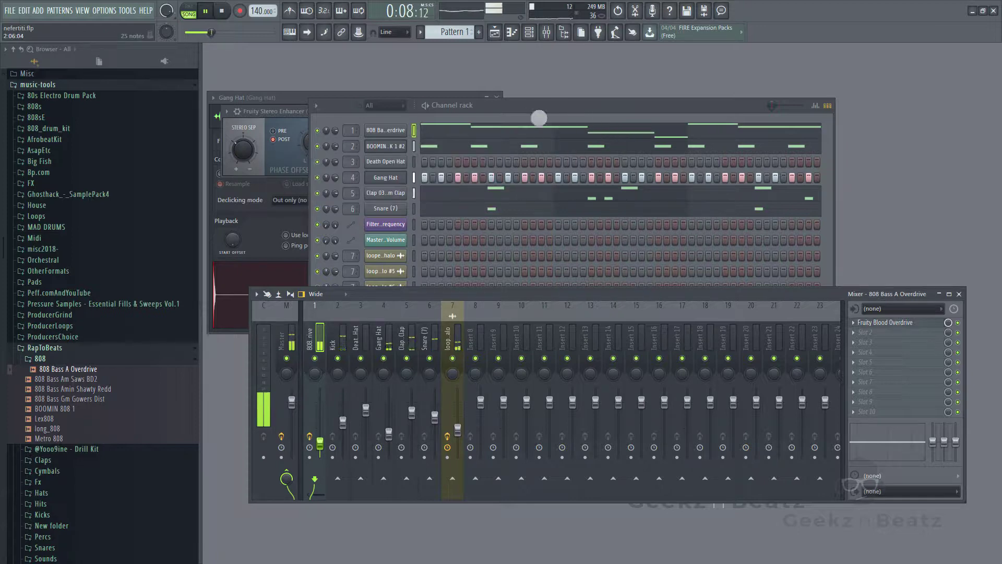
Look through the Hits folder and audition the hat and shaker samples in the RapToBeats Hats folder.
click(539, 118)
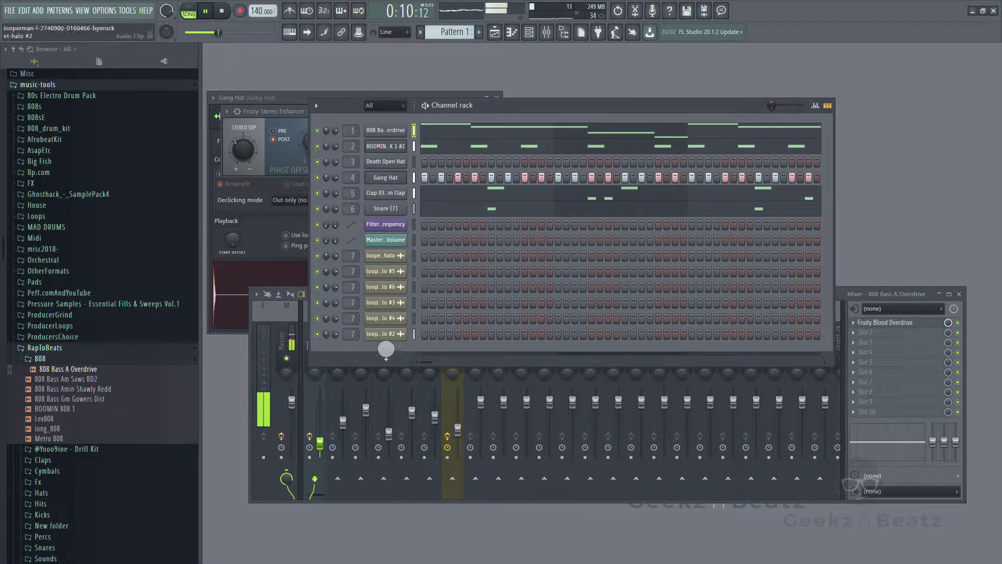
scroll(55, 419, down, 4)
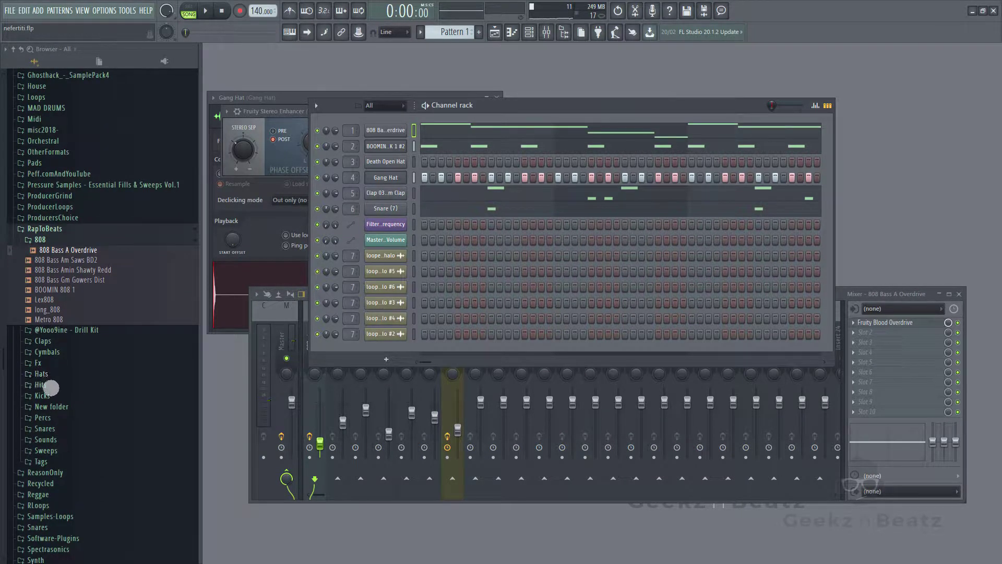
click(51, 387)
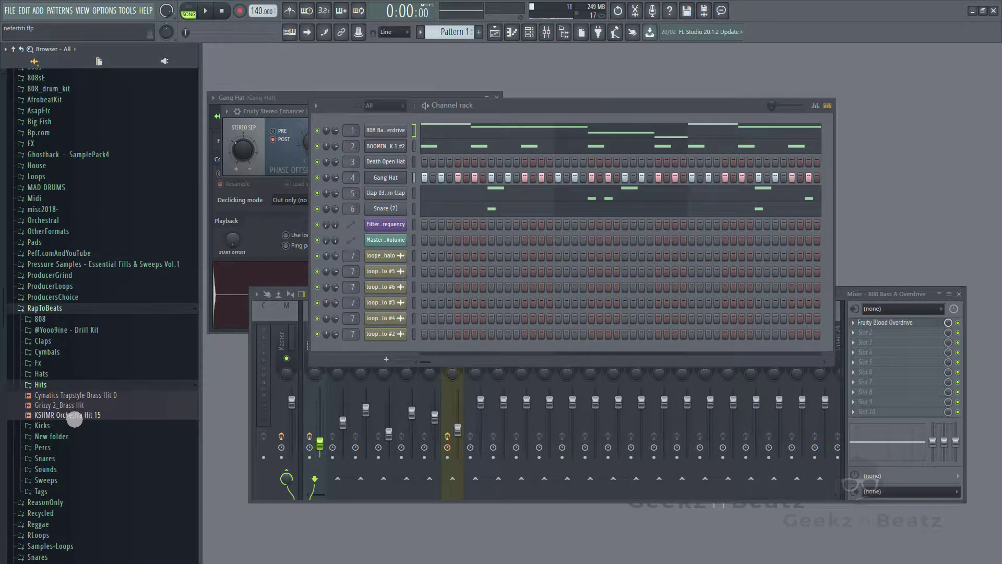
click(47, 376)
click(54, 396)
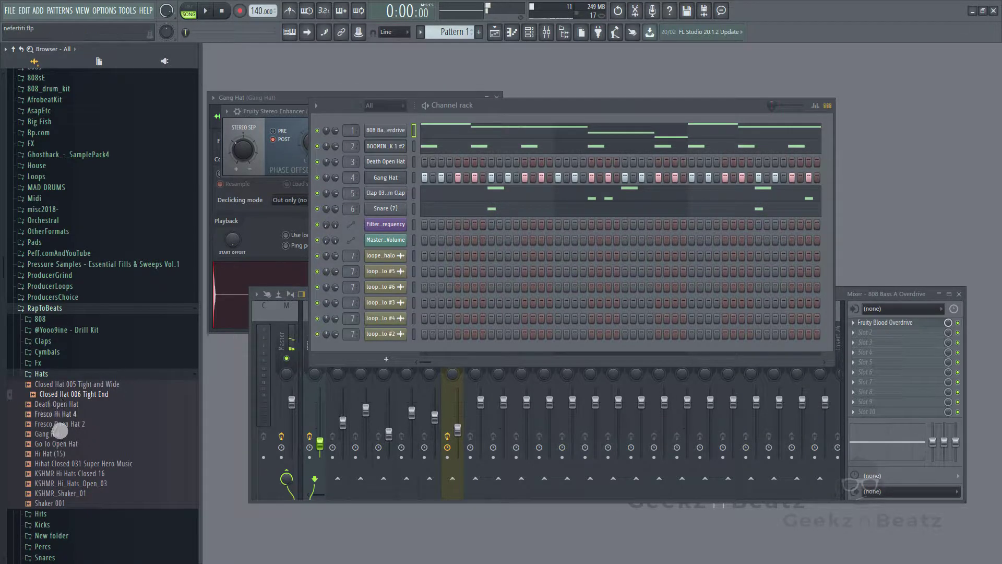
click(60, 426)
click(52, 464)
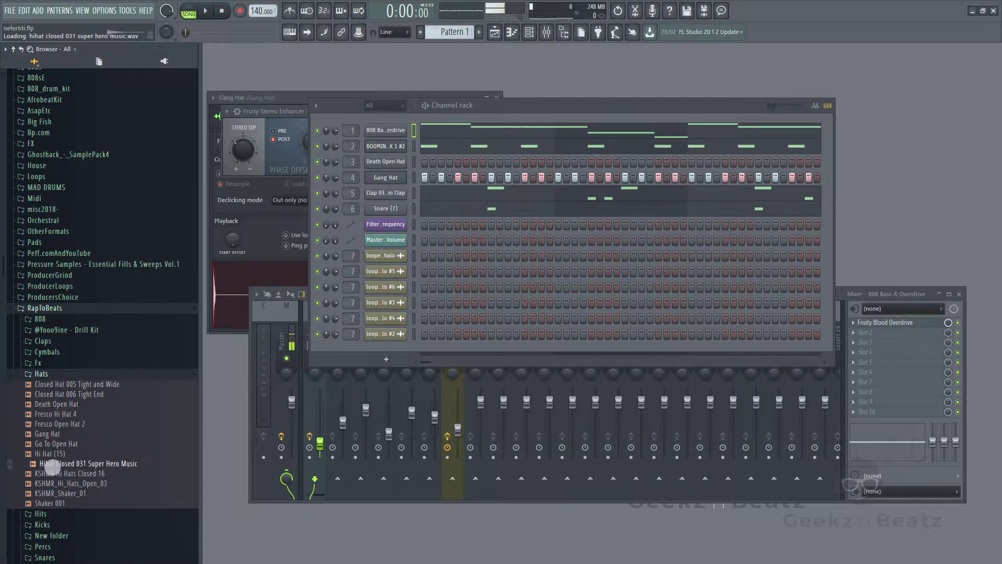
click(58, 473)
click(65, 483)
click(67, 493)
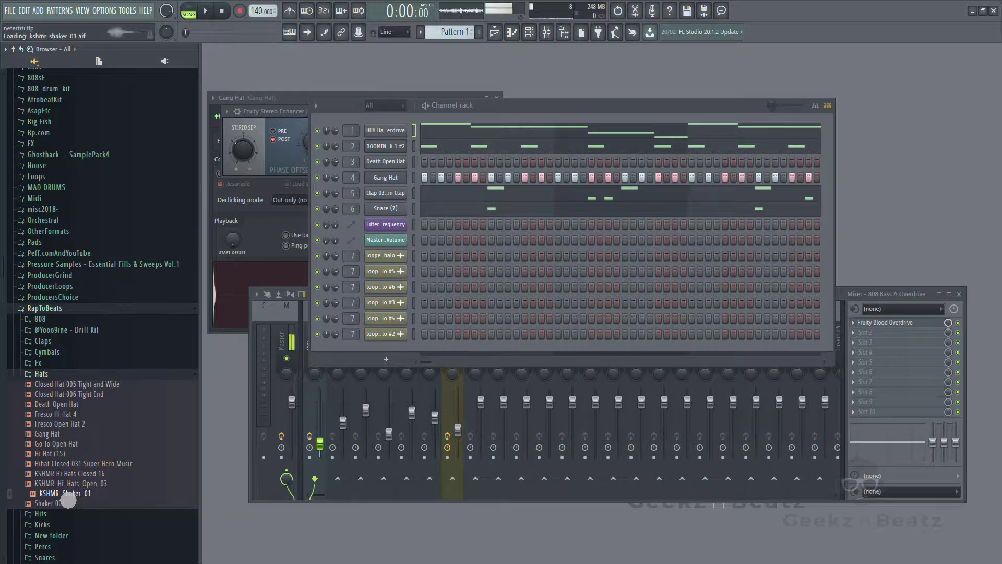
click(64, 503)
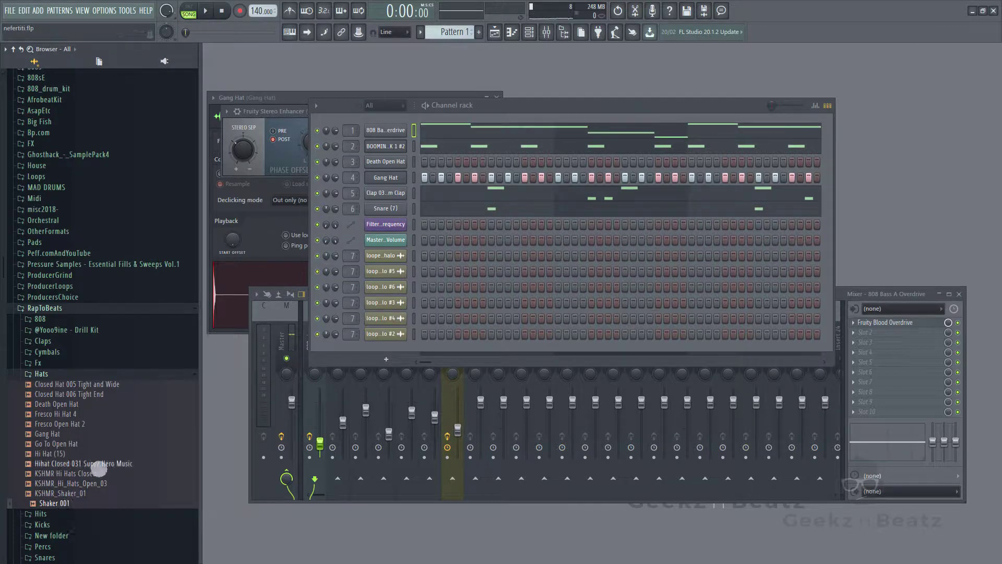
scroll(89, 470, down, 5)
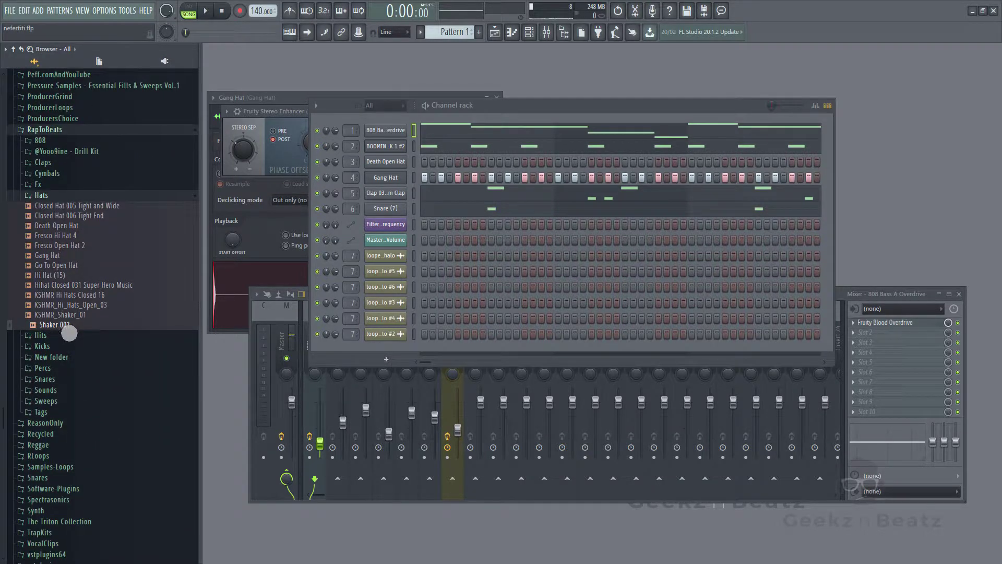
Add the Shaker 001 sample as a new channel, assign it to mixer track 8 and lower its mixer volume.
right_click(69, 331)
click(94, 337)
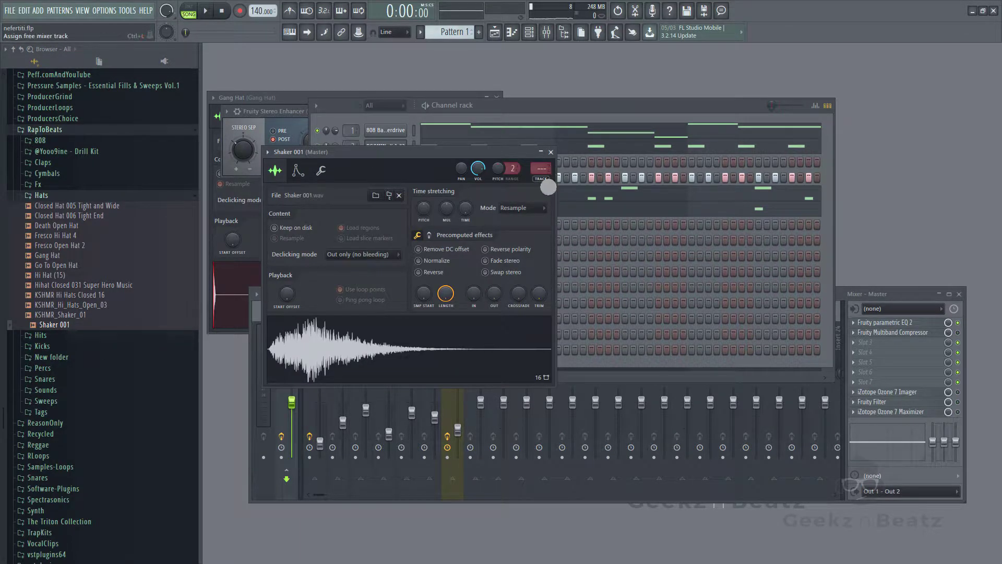
click(544, 173)
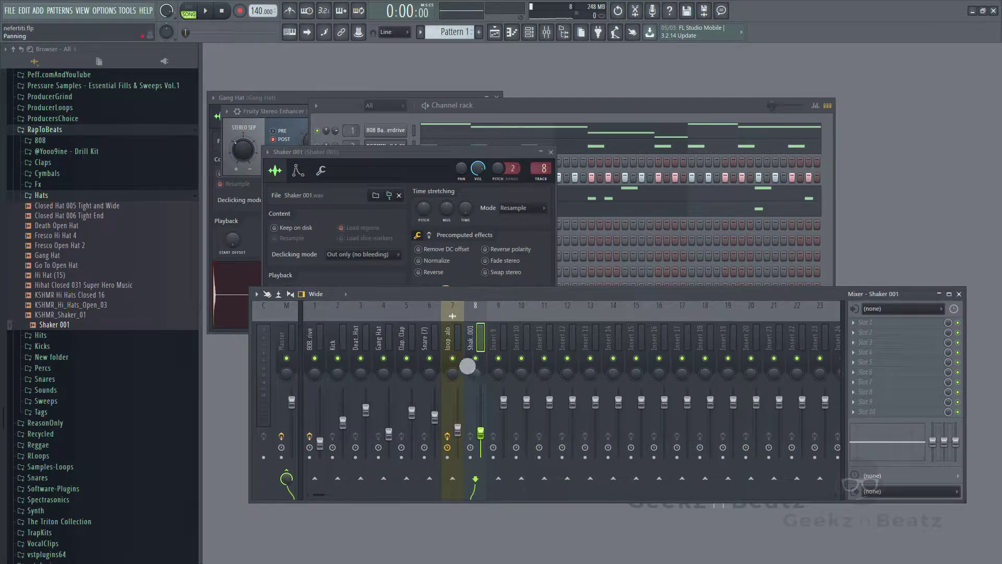
click(608, 111)
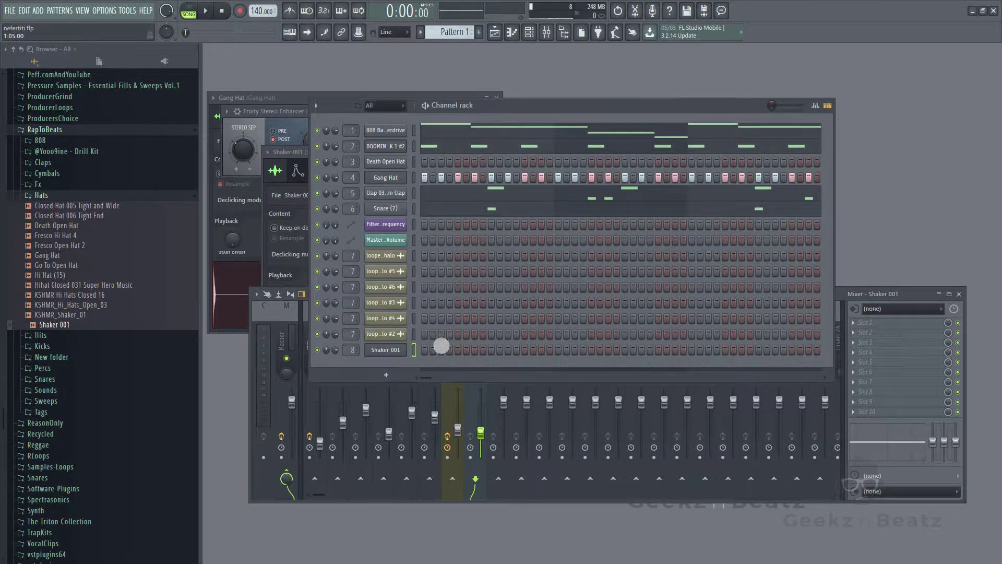
Adjust the Shaker 001 sample's time-stretching pitch in Auto mode and audition the result.
click(379, 358)
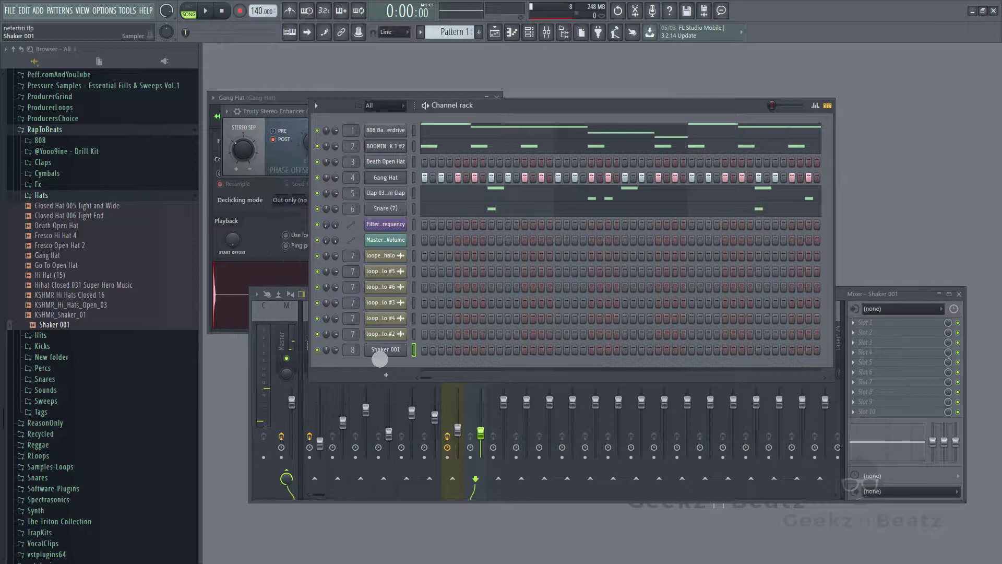
click(383, 361)
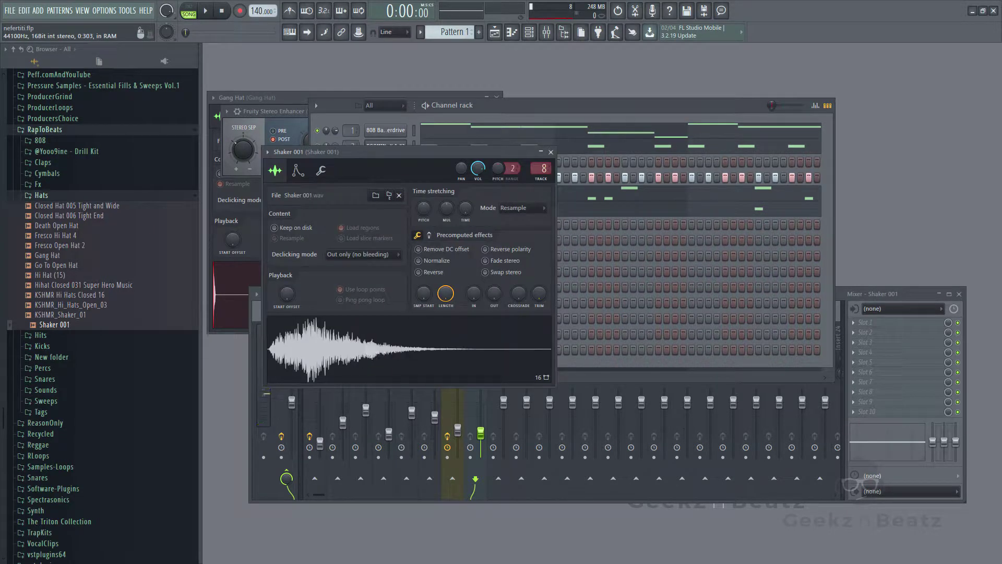
drag(416, 288, 416, 292)
click(340, 368)
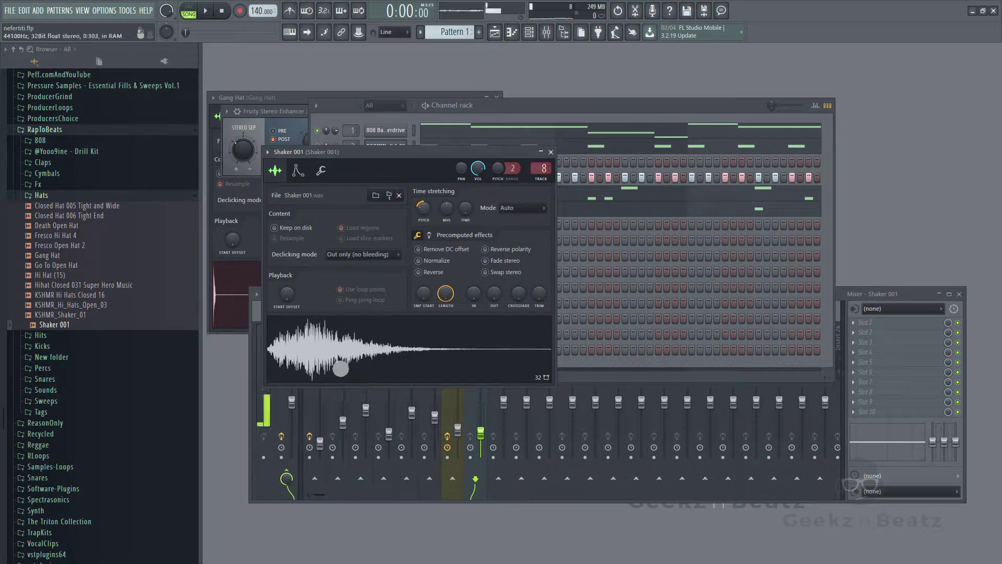
click(570, 118)
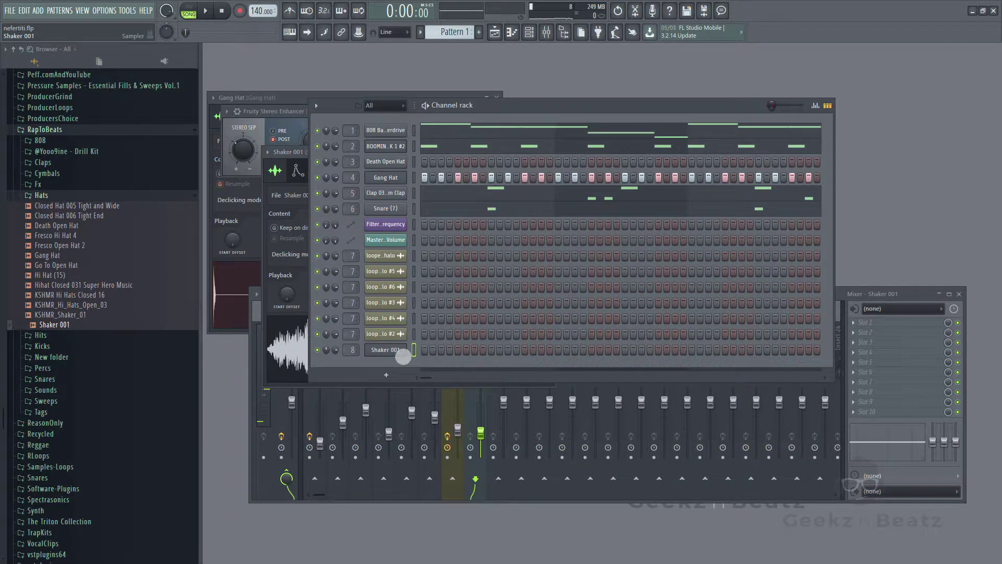
Open the Shaker 001 channel in the piano roll, place an A4 note on step 5 of bar 1 and audition it.
right_click(401, 357)
click(439, 349)
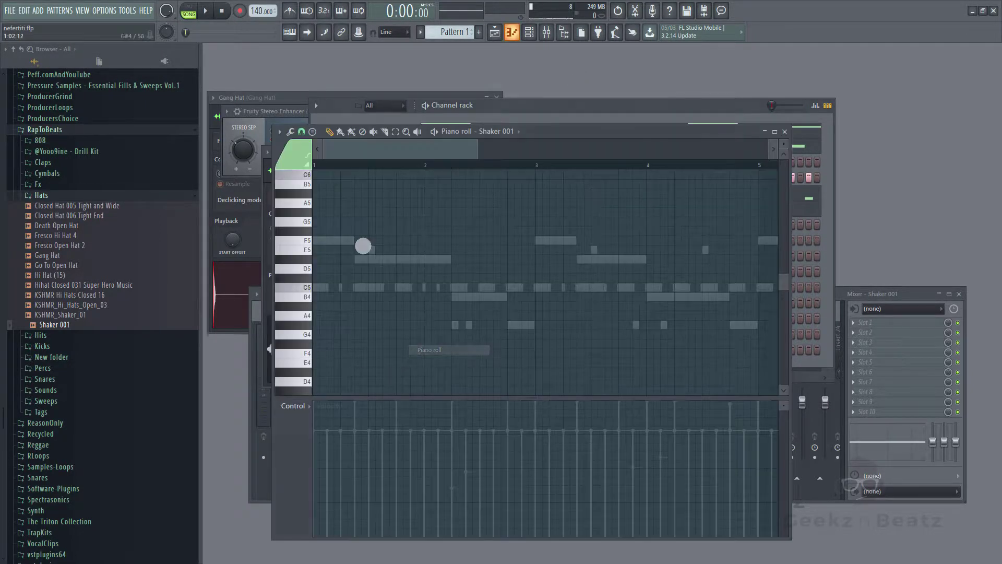
click(344, 317)
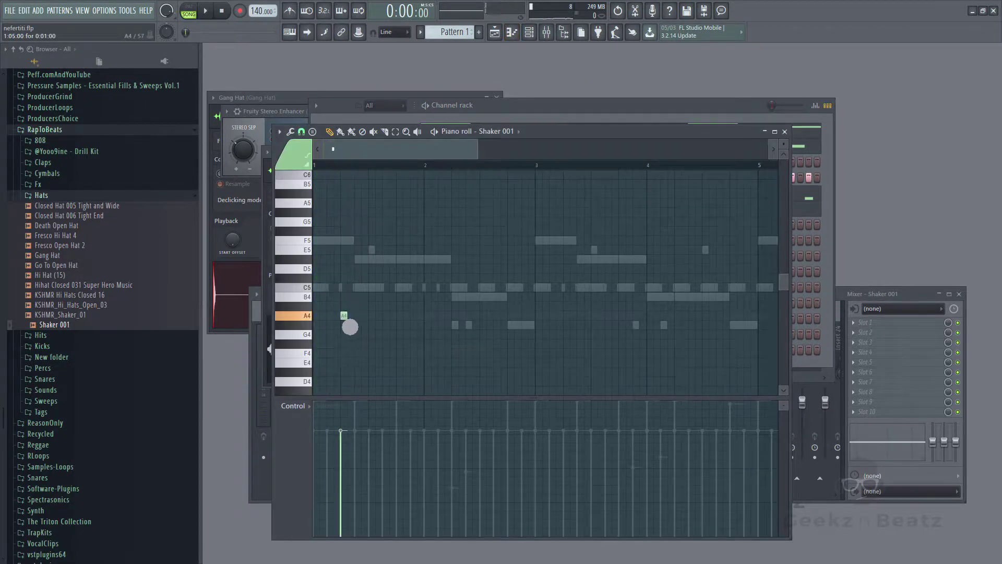
key(space)
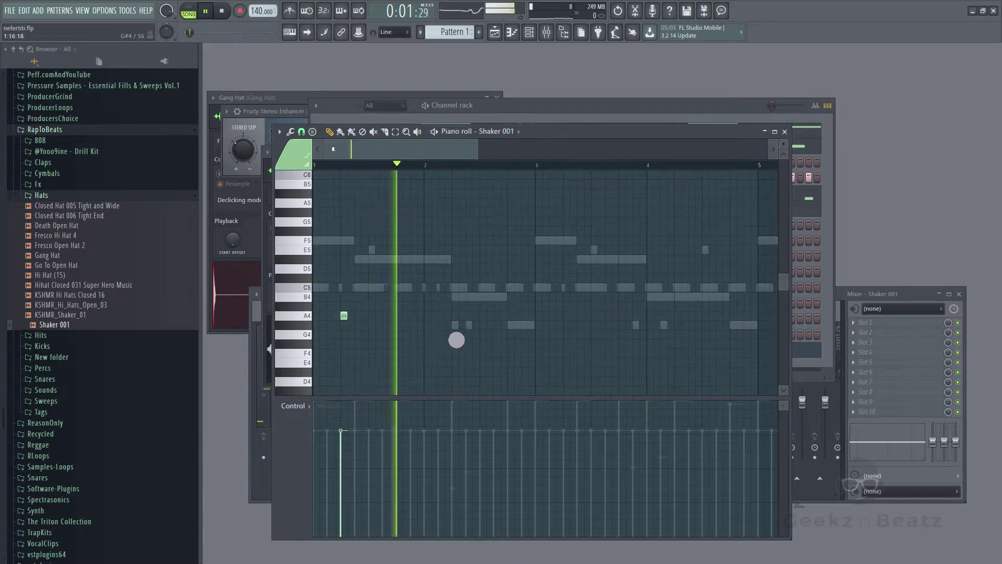
key(space)
key(space)
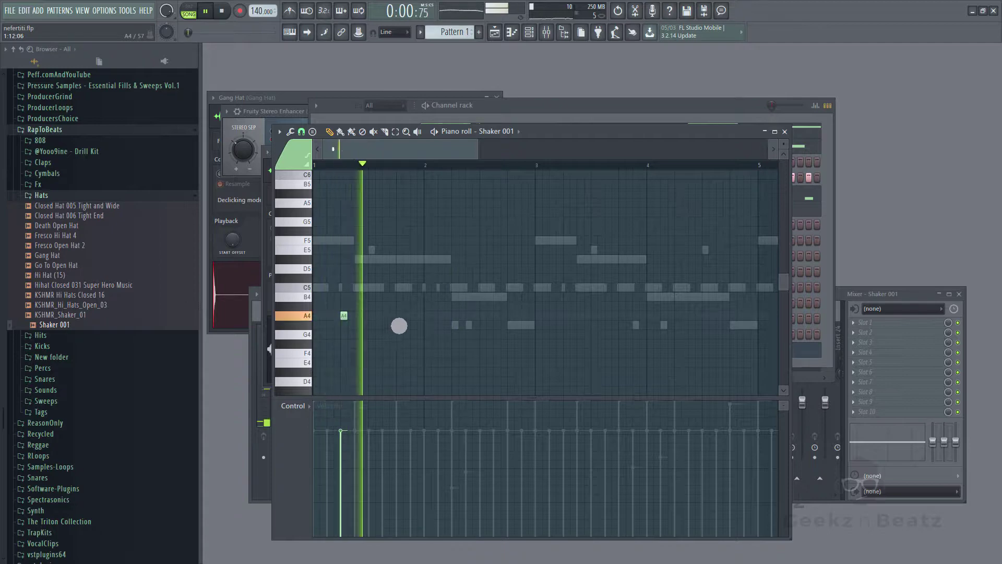
Try a second A4 shaker note on step 13 of bar 1 against the beat.
click(400, 316)
key(space)
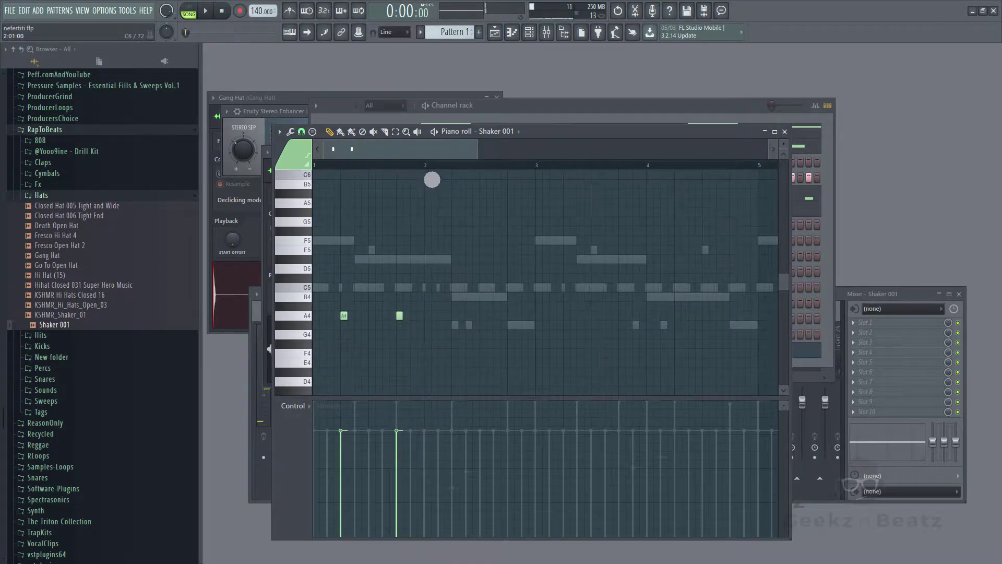
key(space)
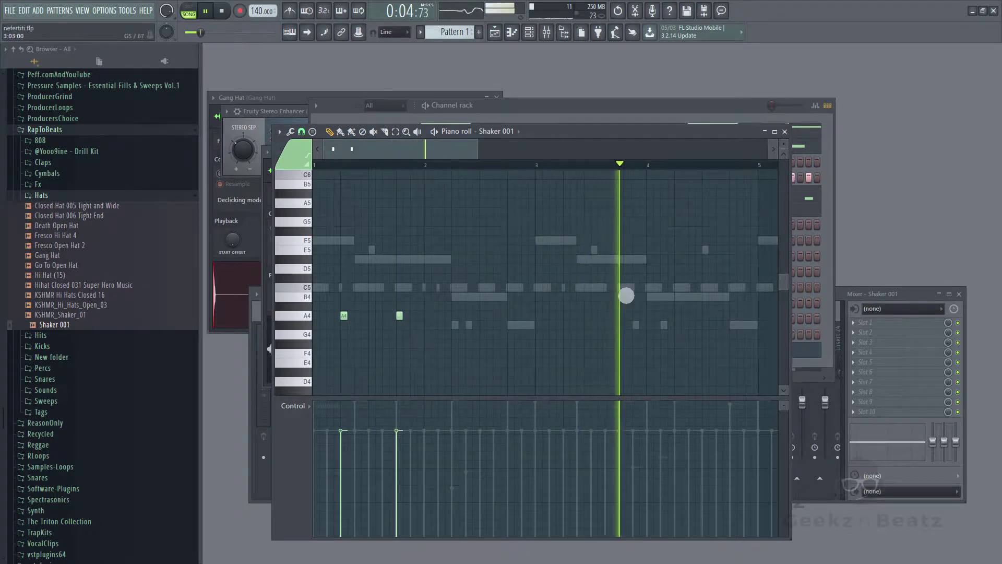
drag(484, 150, 584, 152)
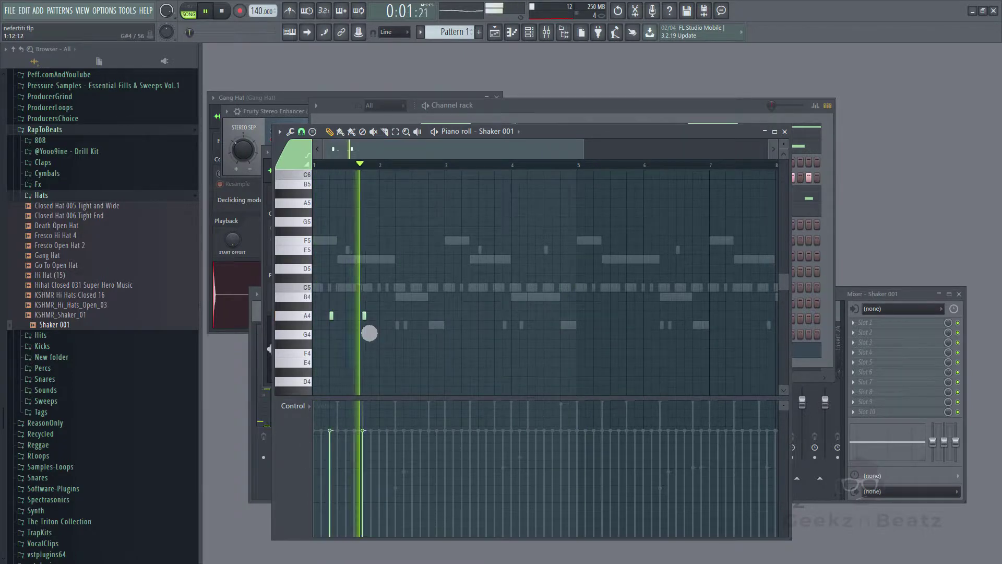
key(space)
key(space)
right_click(365, 316)
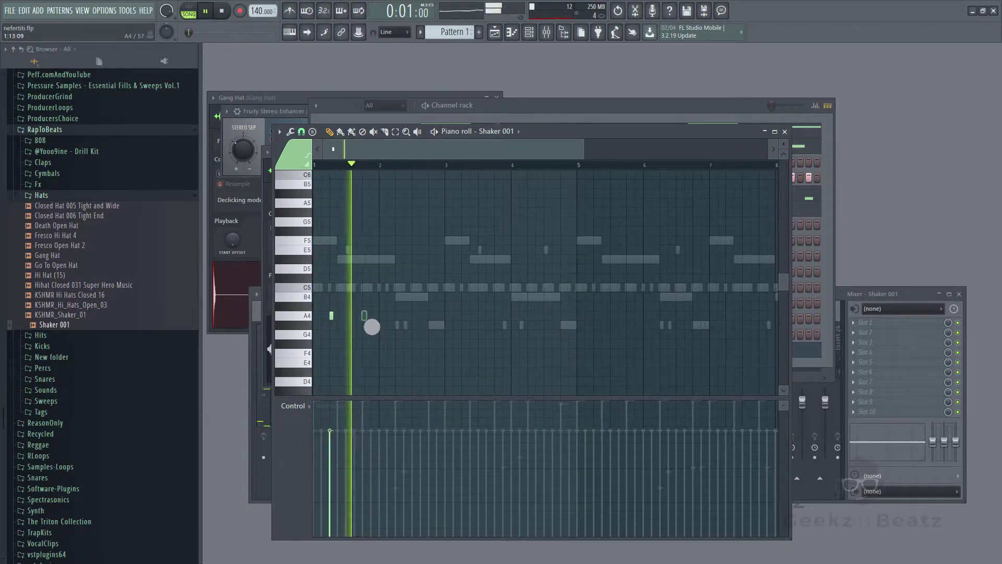
Place A4 shaker notes on step 5 of bars 2, 3 and 4, auditioning the pattern while adjusting their positions.
click(393, 315)
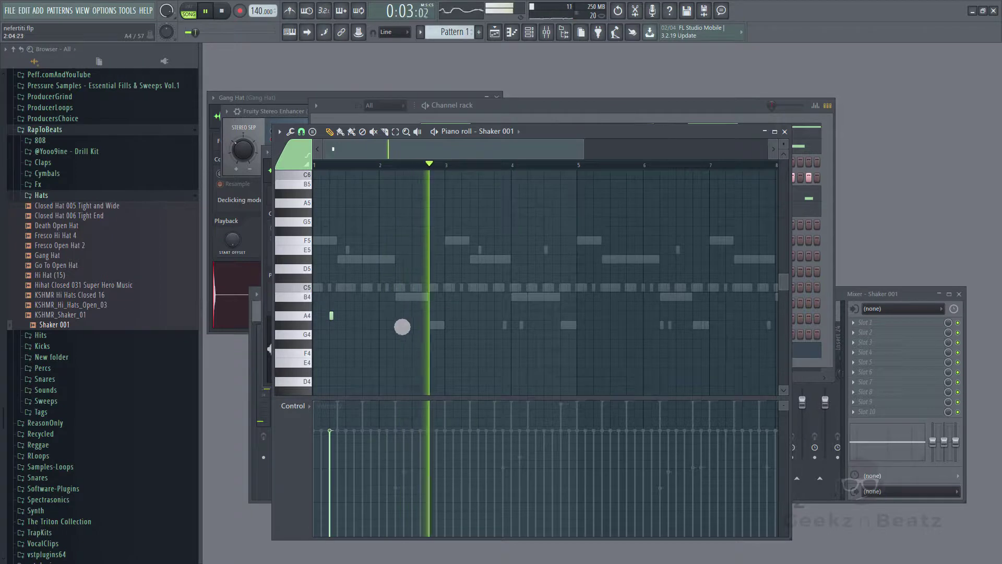
key(space)
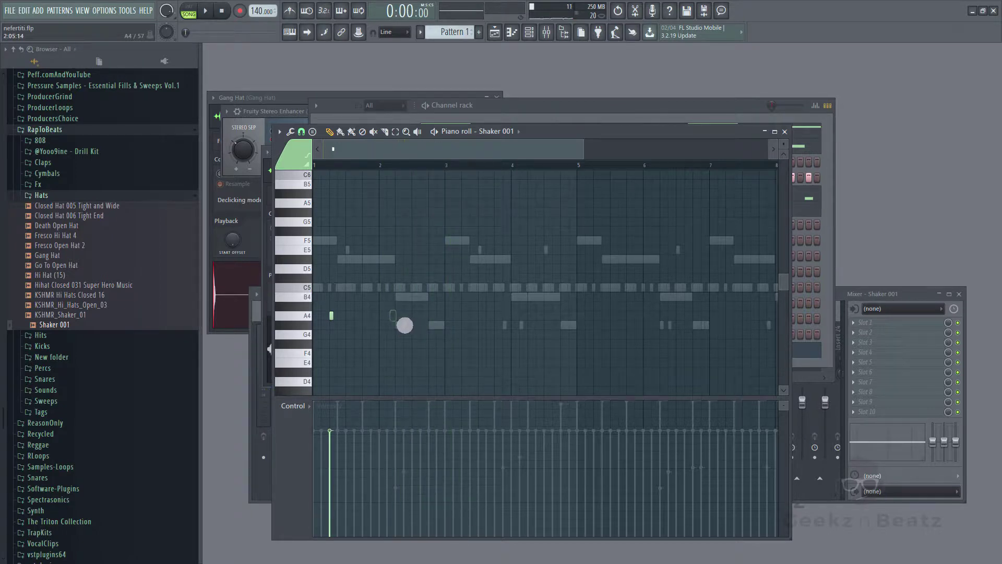
key(space)
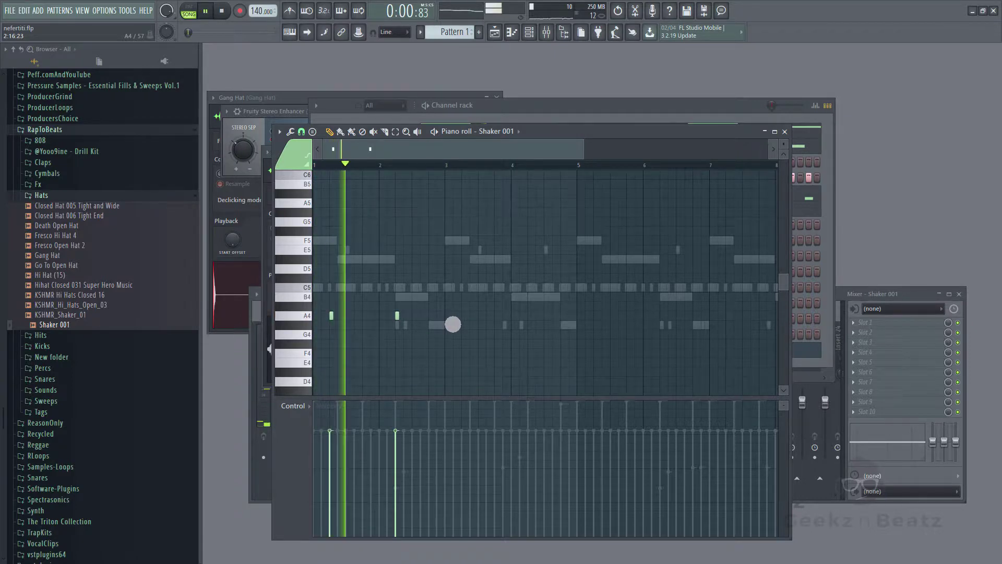
click(467, 316)
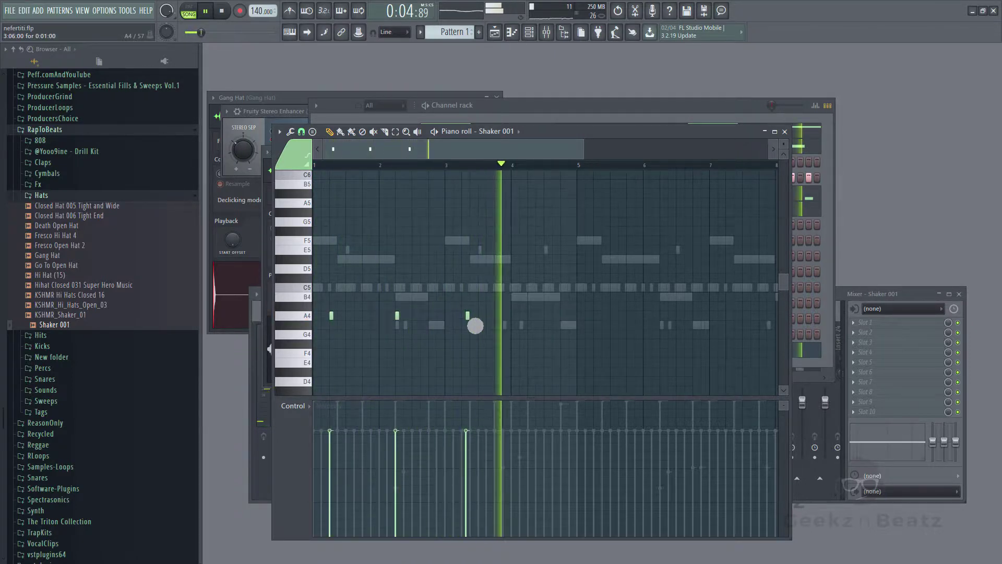
click(531, 316)
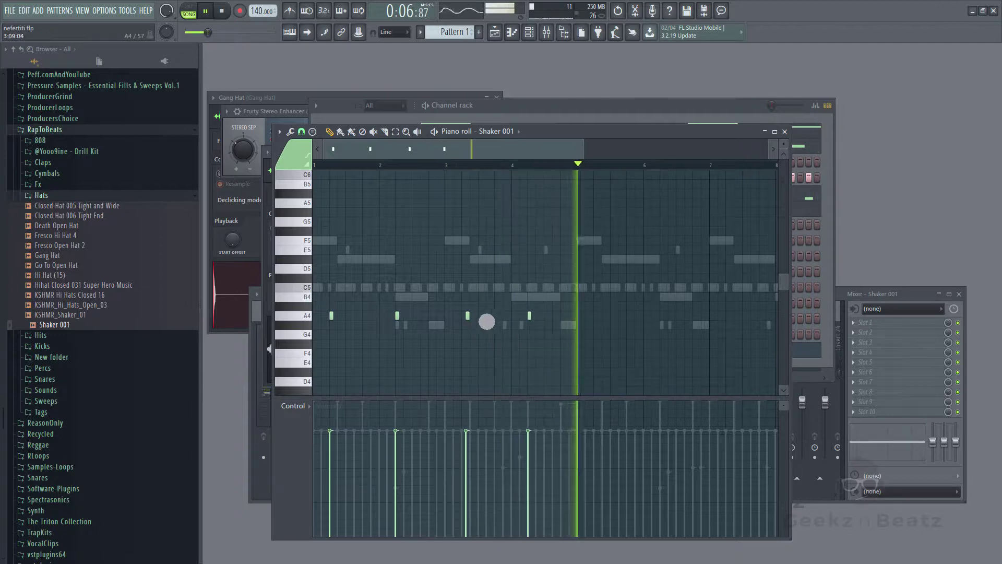
key(space)
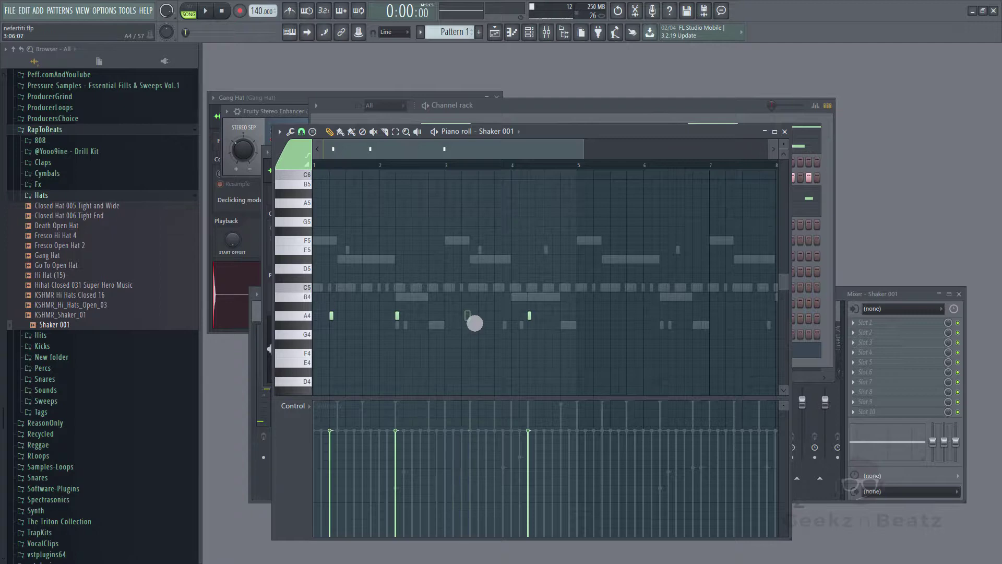
click(467, 316)
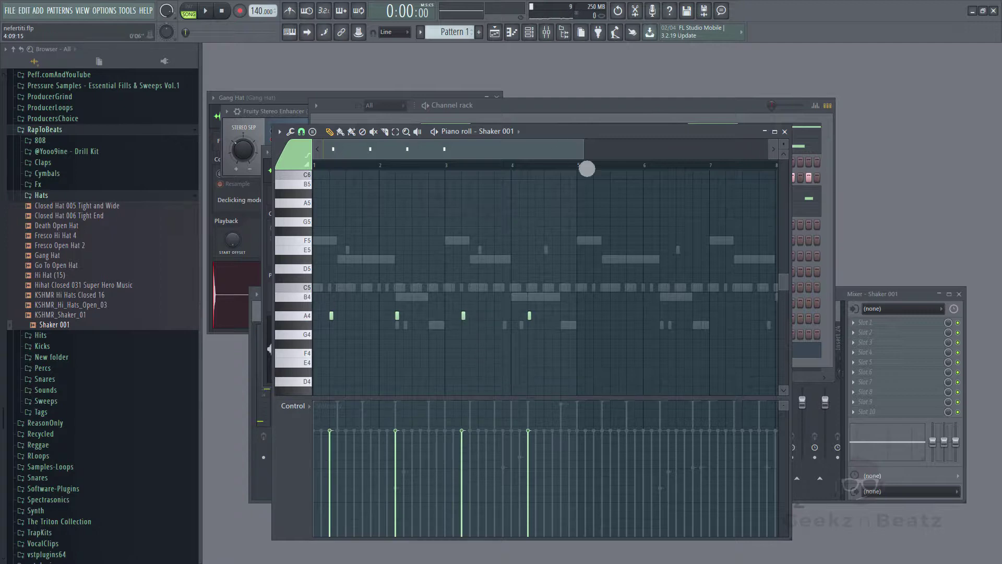
Duplicate the four shaker notes into bars 5 to 8 and transpose all of them up to C#5.
key(ctrl+a)
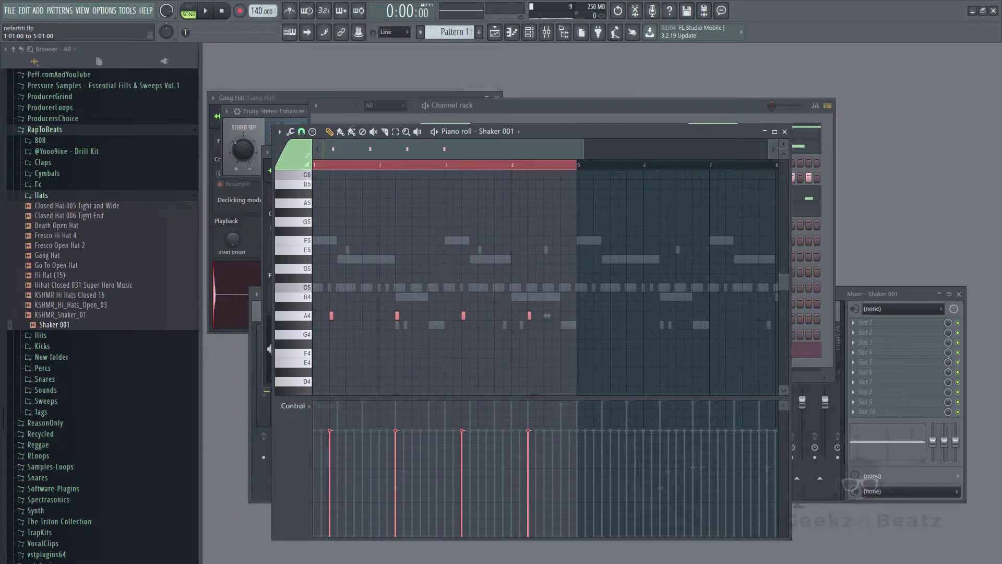
key(ctrl+b)
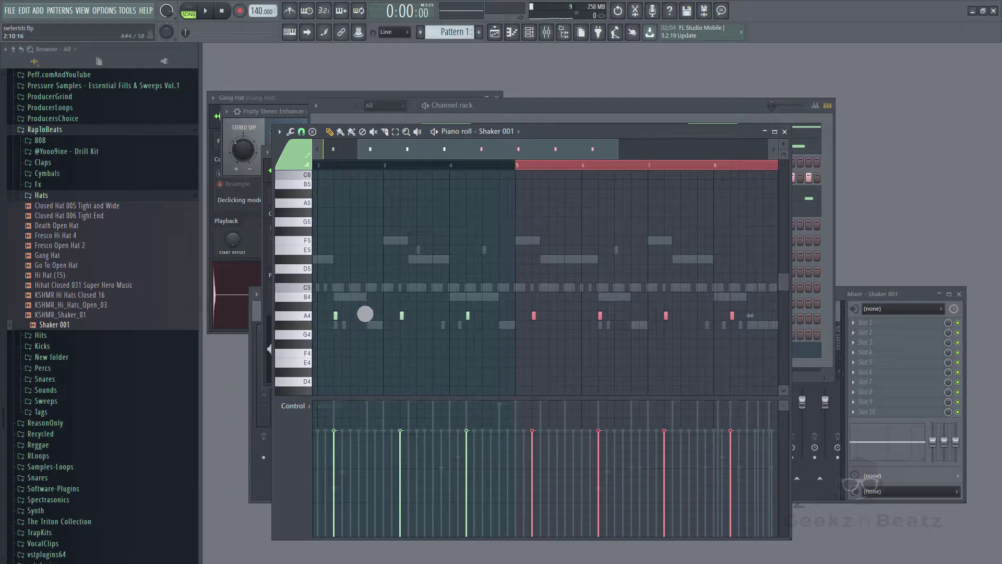
key(ctrl+a)
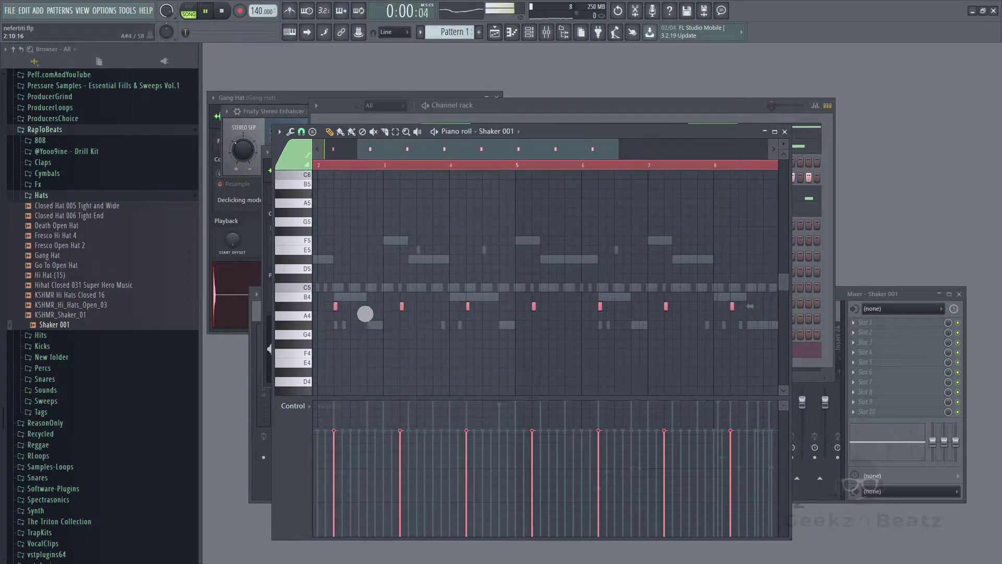
key(Up)
key(Up)
key(Up)
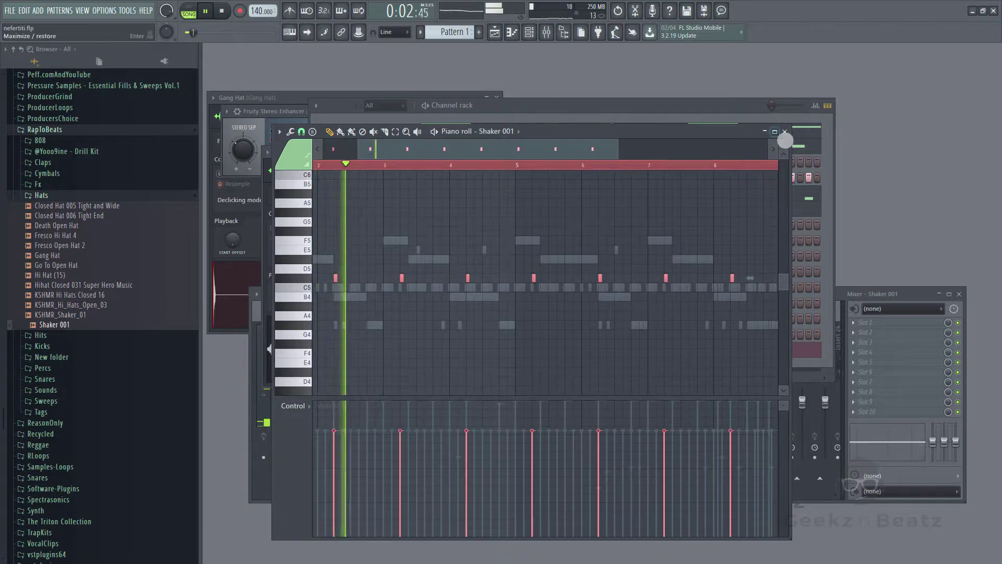
click(784, 132)
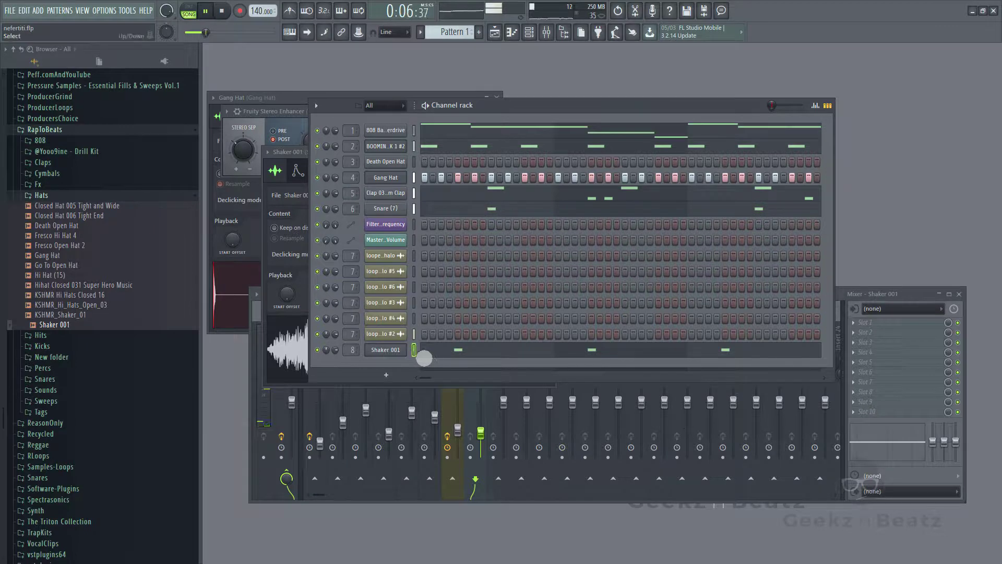
Lower the Shaker 001 mixer track's volume and pan it 33% right.
click(847, 305)
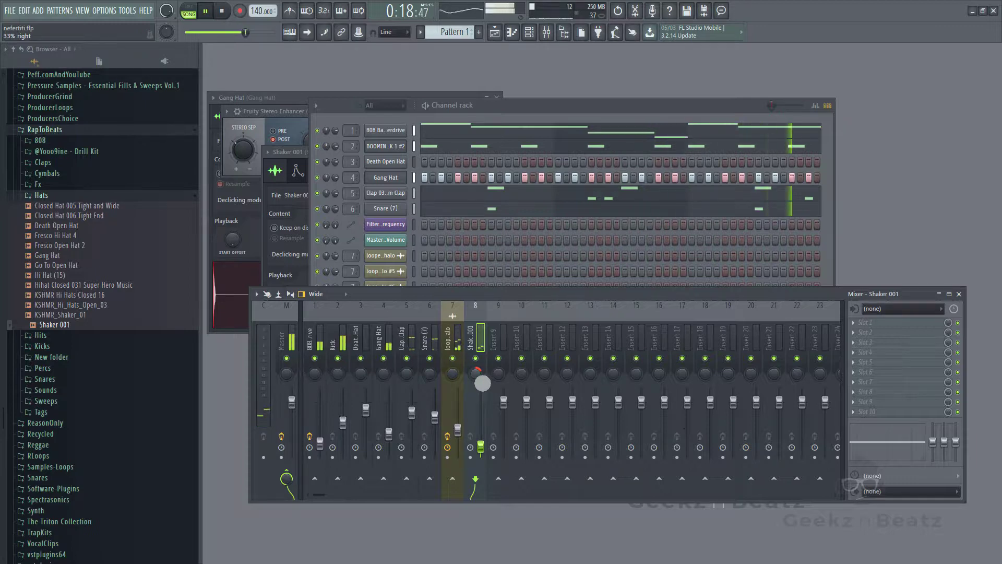
click(555, 121)
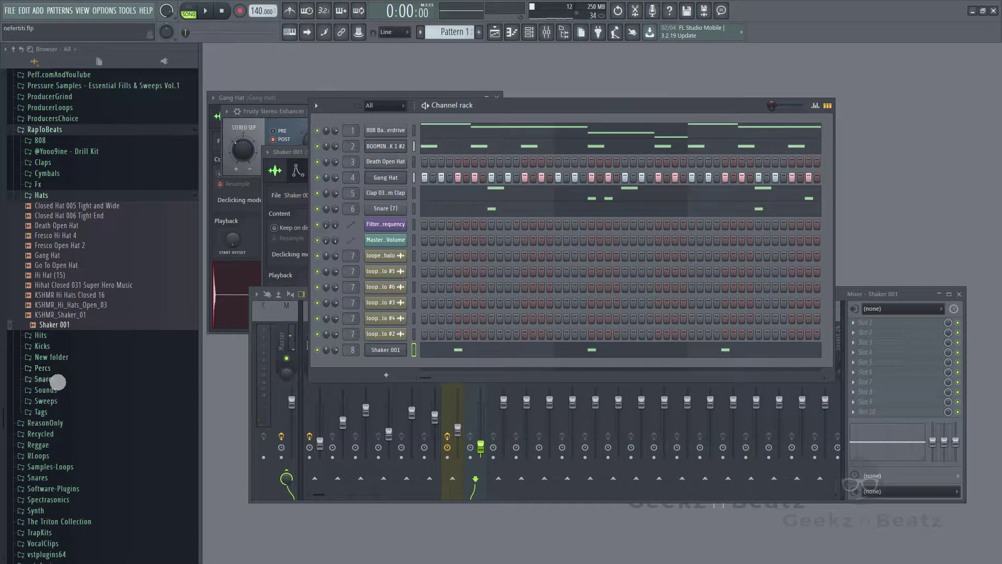
Audition the percussion samples in the RapToBeats Percs folder.
click(57, 373)
click(54, 391)
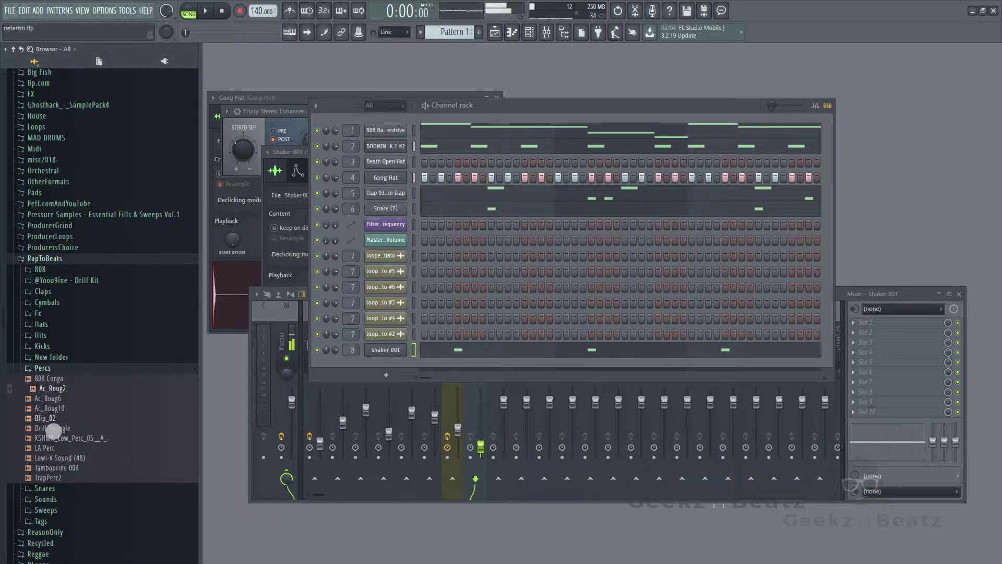
key(Down)
key(Down)
key(Down)
key(Down)
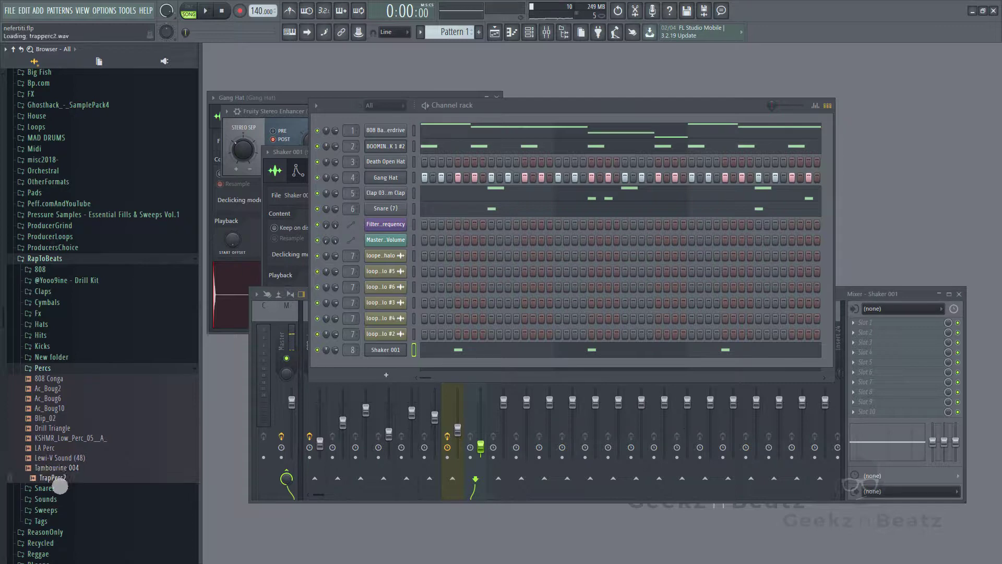
scroll(83, 448, down, 5)
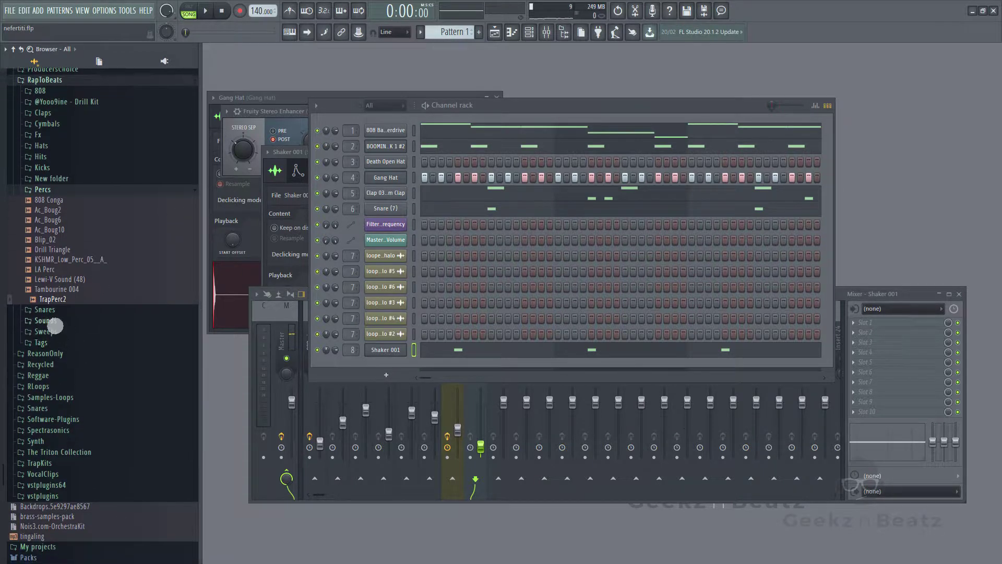
Add the Tambourine 004 sample as a new channel and place a hit on its first step.
key(Up)
right_click(67, 290)
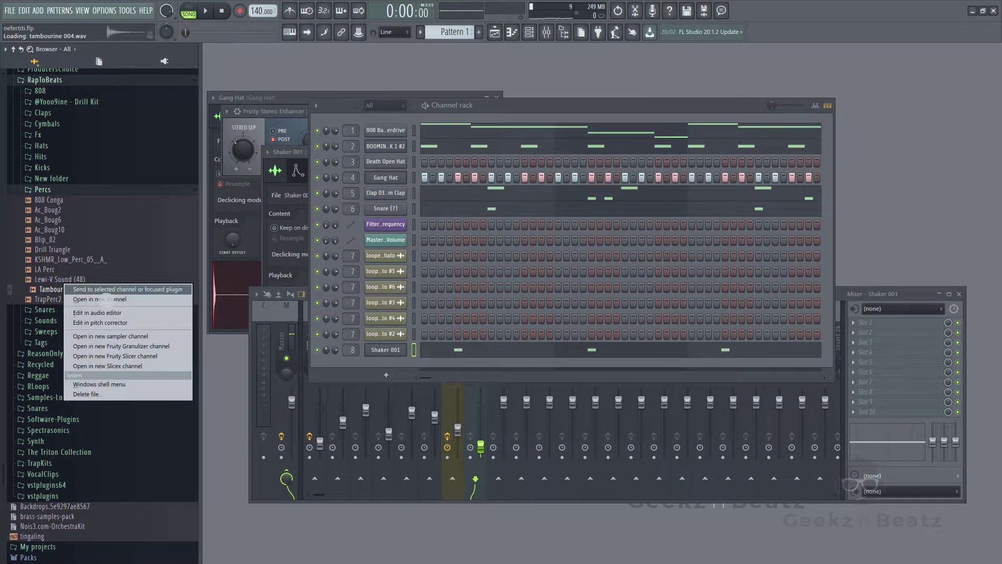
click(99, 299)
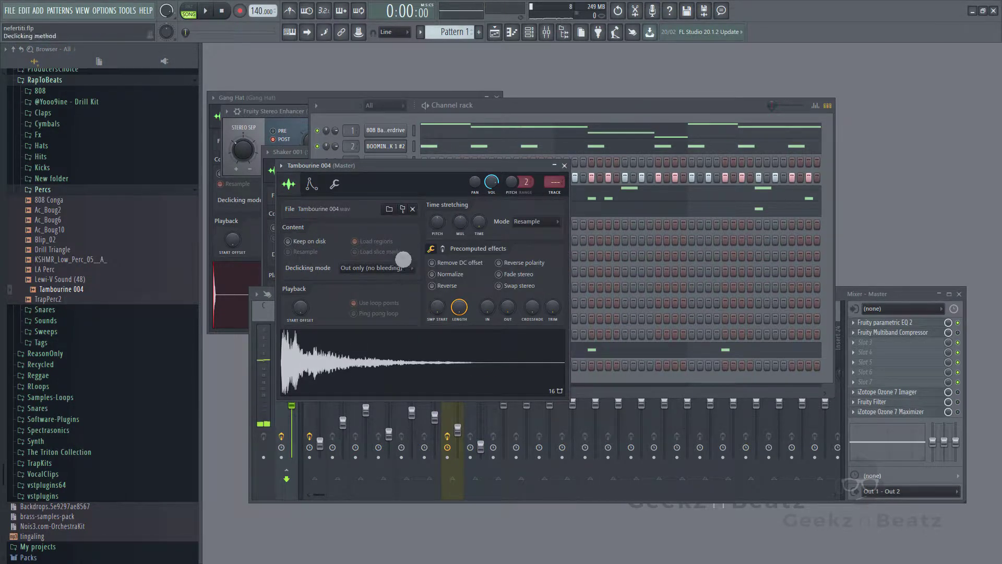
click(597, 117)
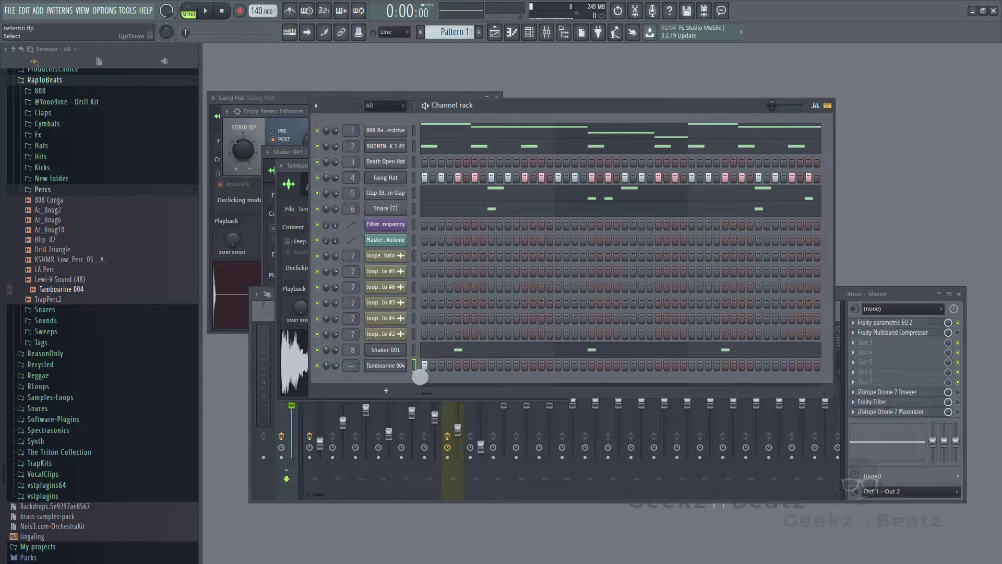
Route Tambourine 004 to mixer track 9, lower its volume to about -10.0 dB and audition it with the beat.
key(ctrl+l)
drag(504, 403, 509, 423)
key(space)
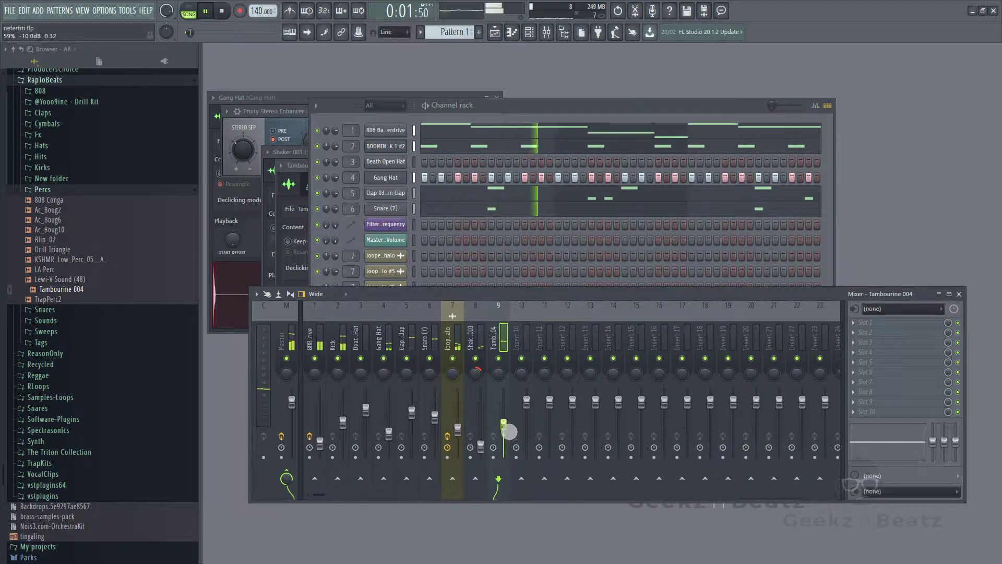
key(space)
key(space)
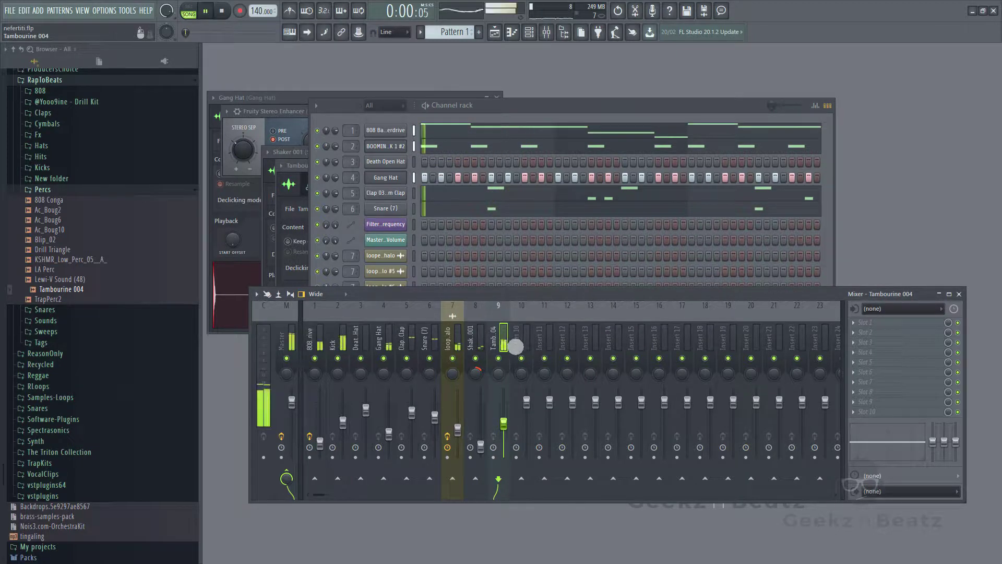
Add a C5 note at the start of bar 5 in the Tambourine 004 piano roll and play the beat.
drag(624, 120, 620, 117)
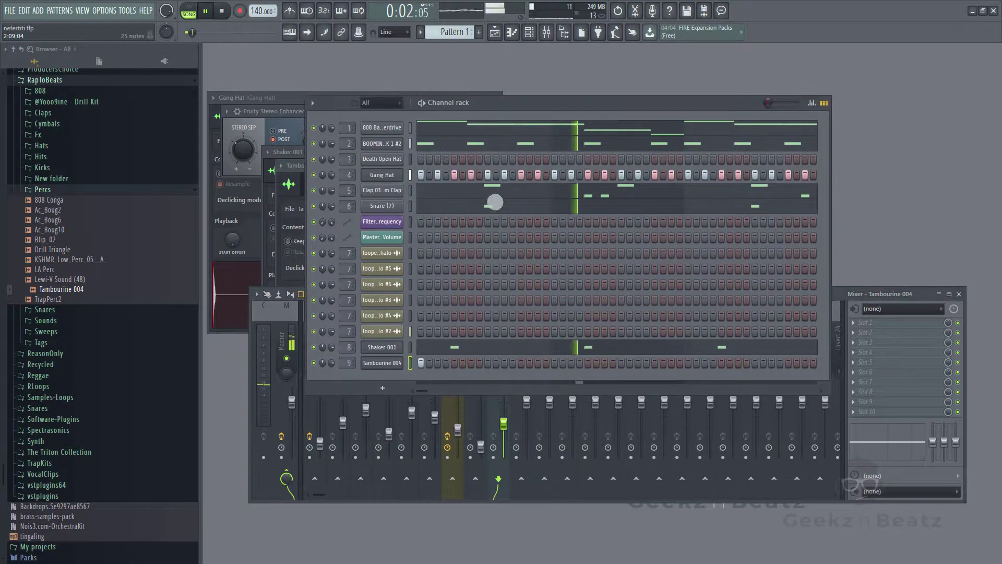
right_click(382, 368)
click(425, 363)
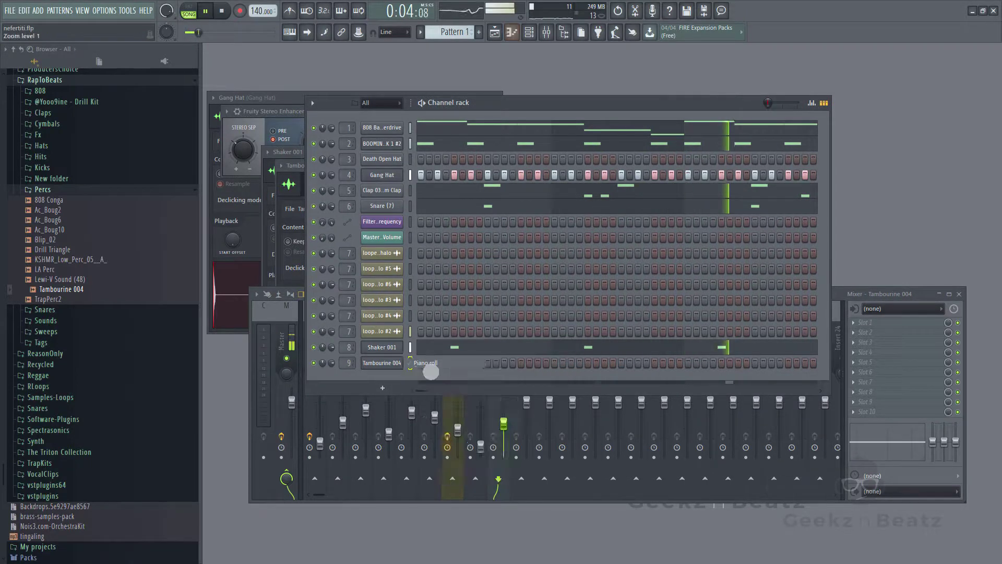
scroll(596, 369, up, 4)
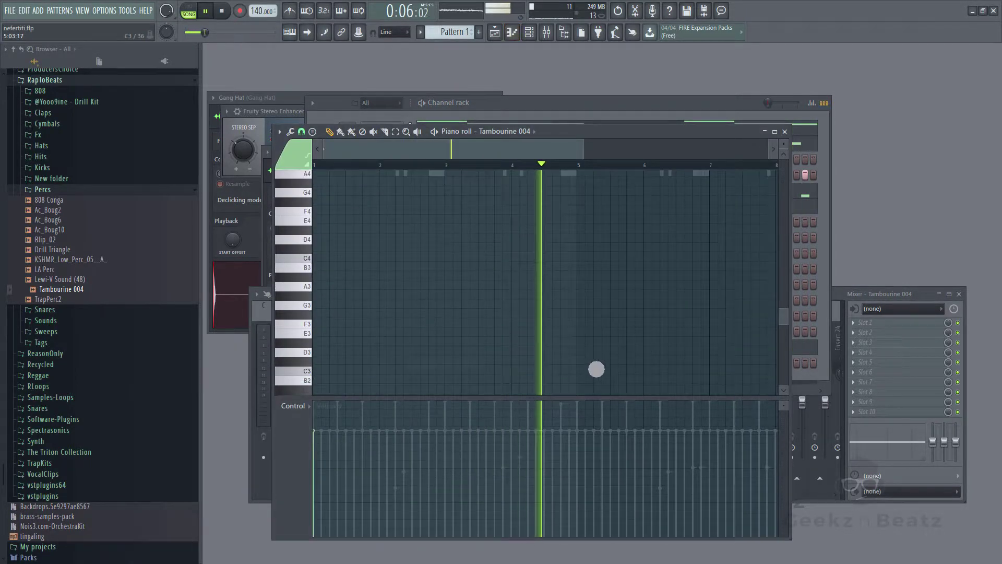
key(space)
drag(586, 366, 584, 355)
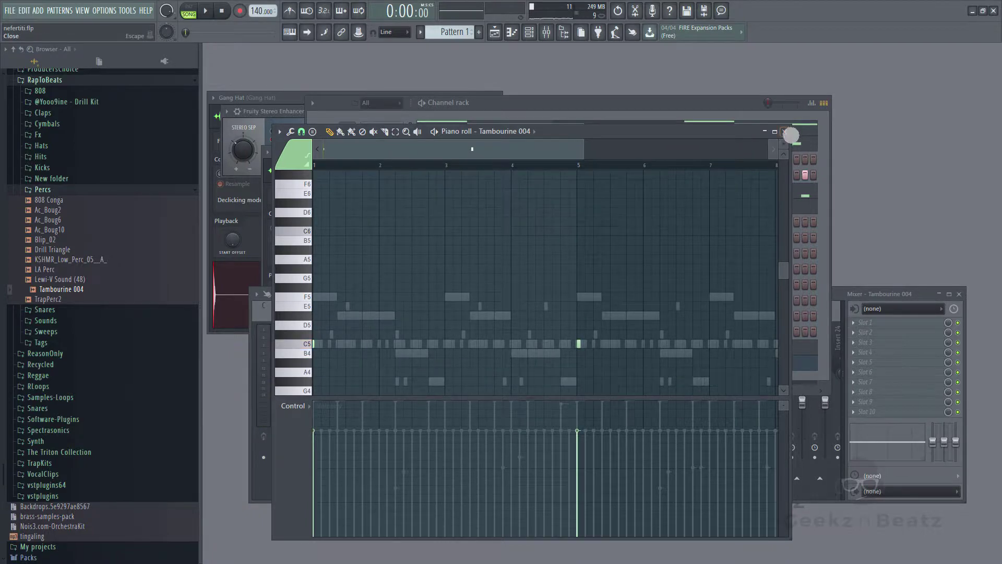
click(790, 135)
key(space)
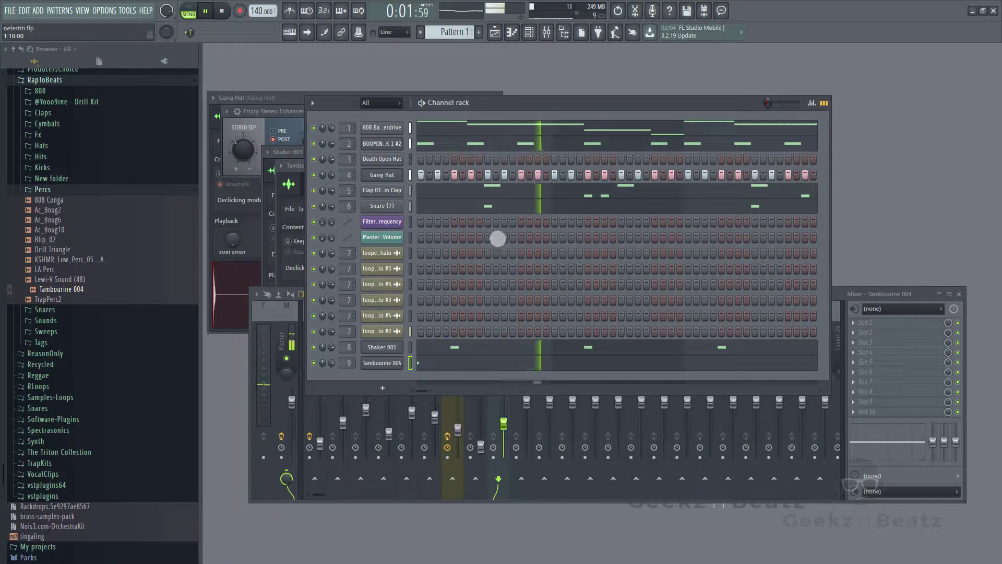
Open the Gang Hat channel in the piano roll.
right_click(382, 175)
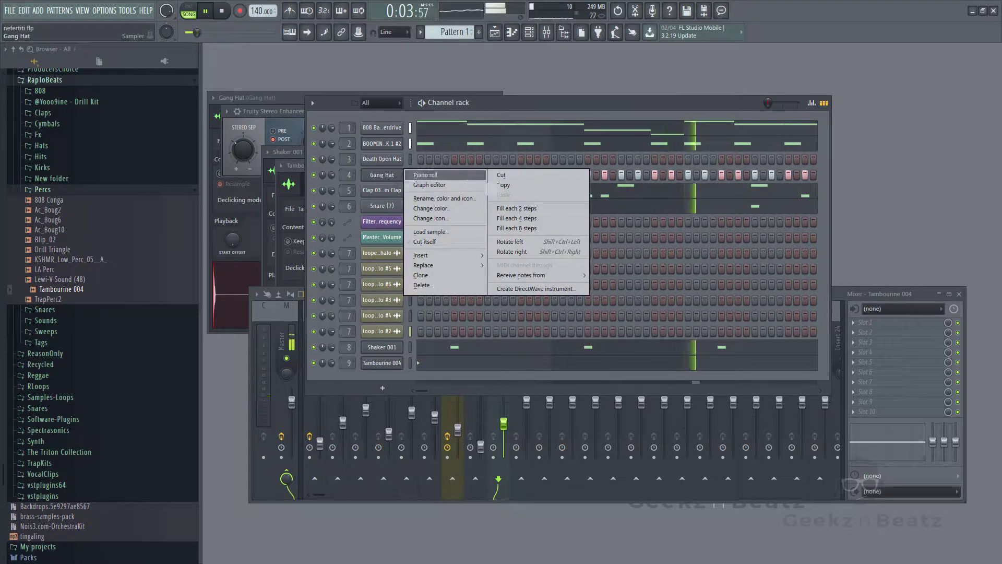
Clone the Gang Hat channel and open the clone, Gang Hat #2, in the piano roll.
click(443, 278)
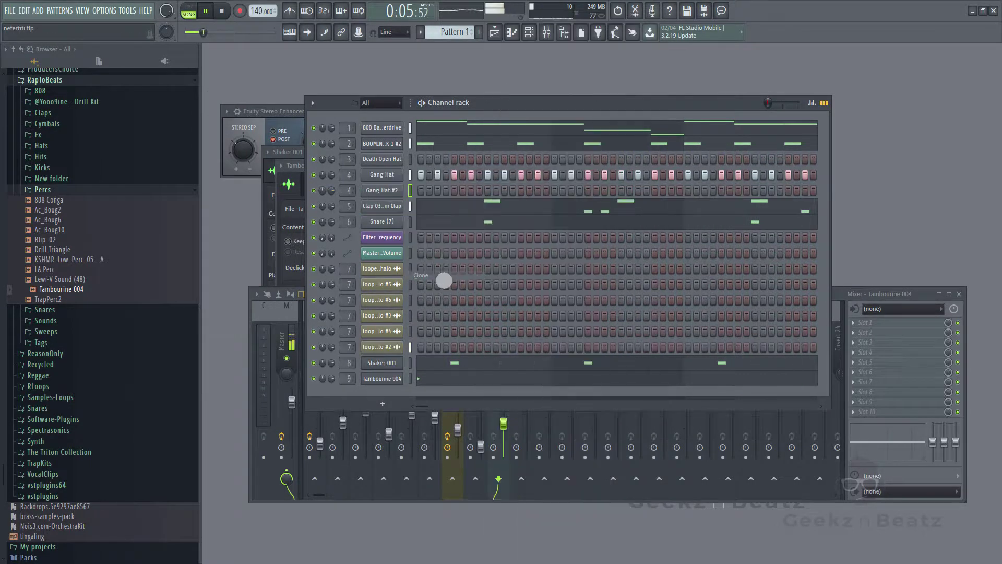
key(space)
right_click(398, 193)
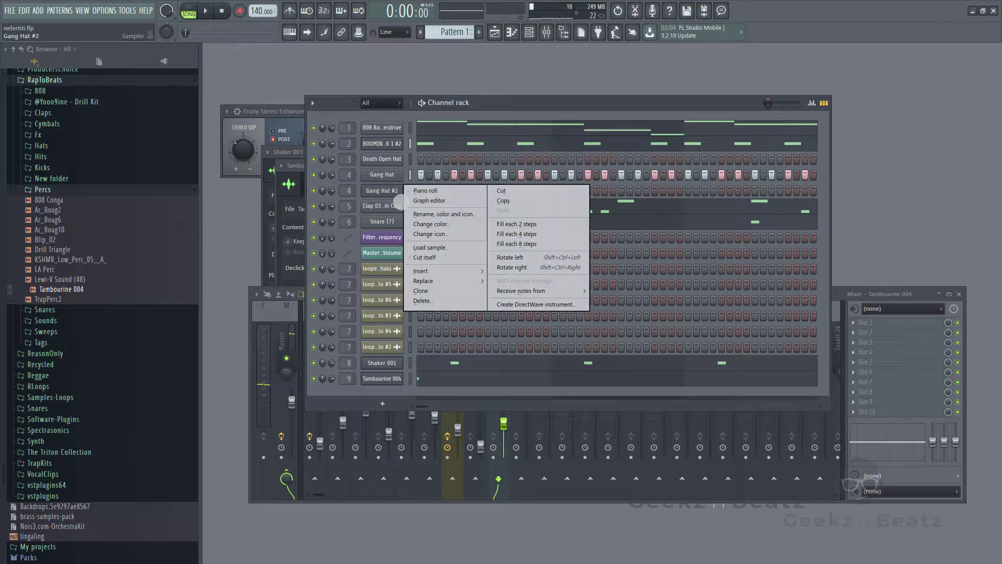
click(425, 190)
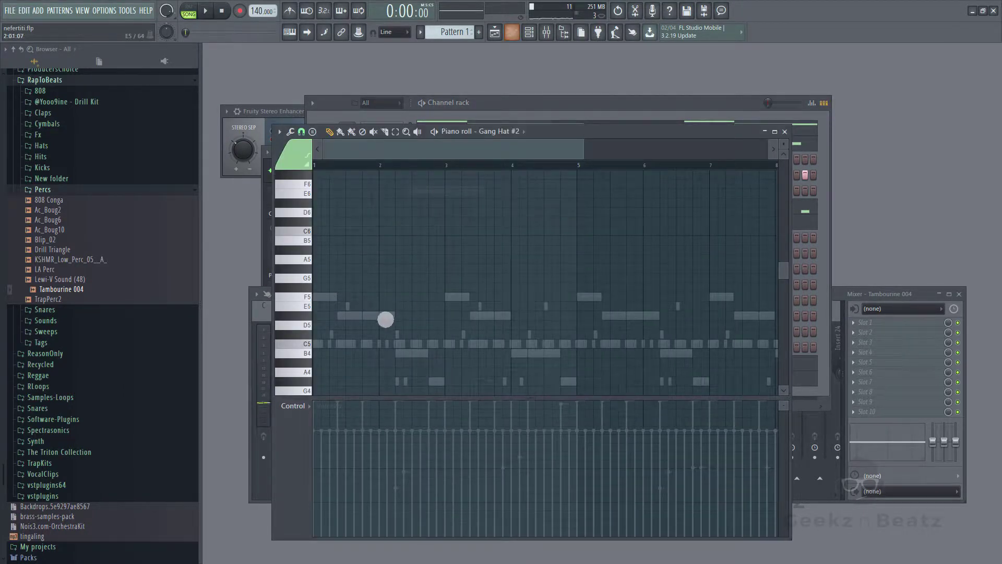
Add a one-beat hi-hat note at the start of bar 2, lower it to G4, and audition it with the beat.
click(386, 319)
scroll(420, 300, down, 3)
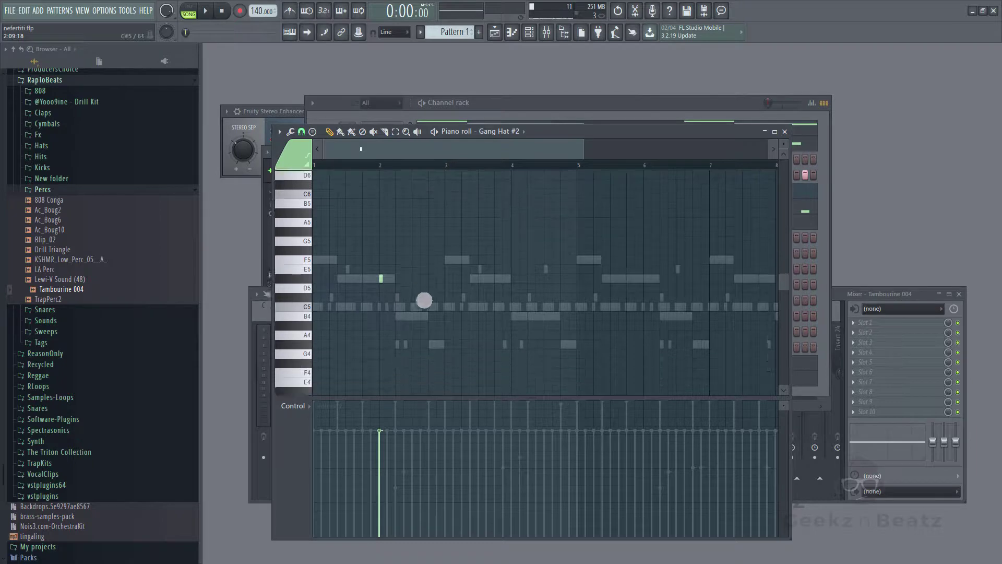
drag(587, 158, 440, 190)
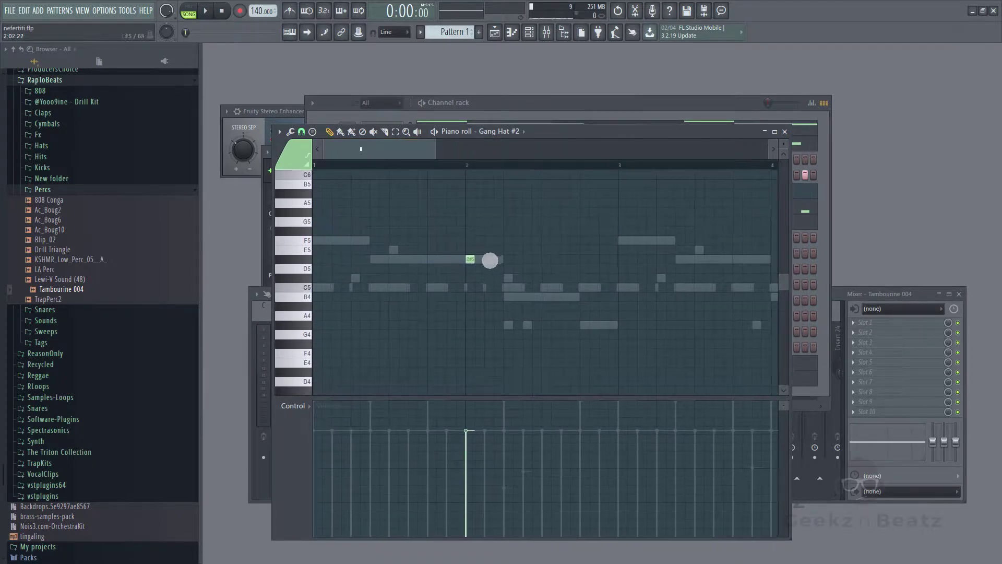
key(space)
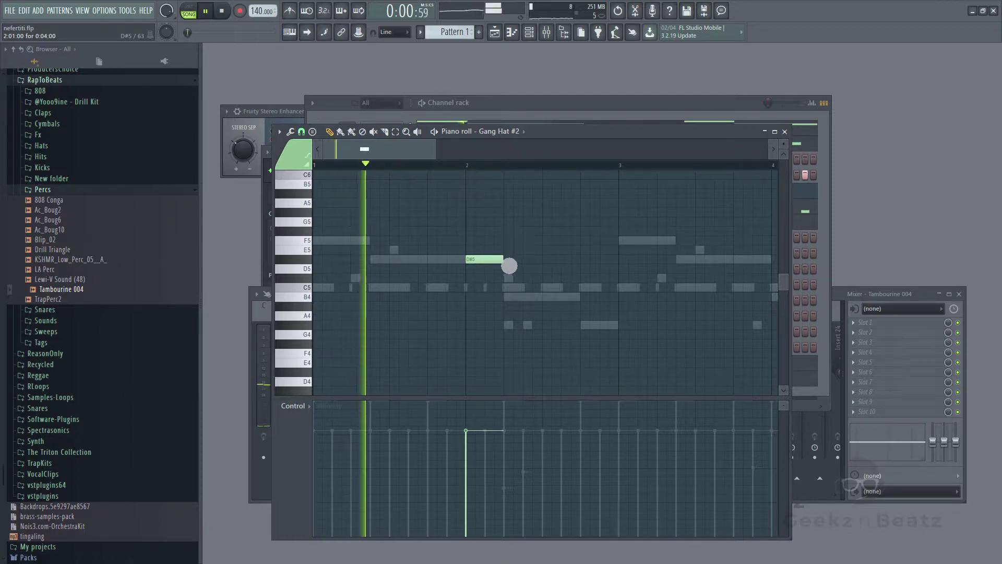
key(space)
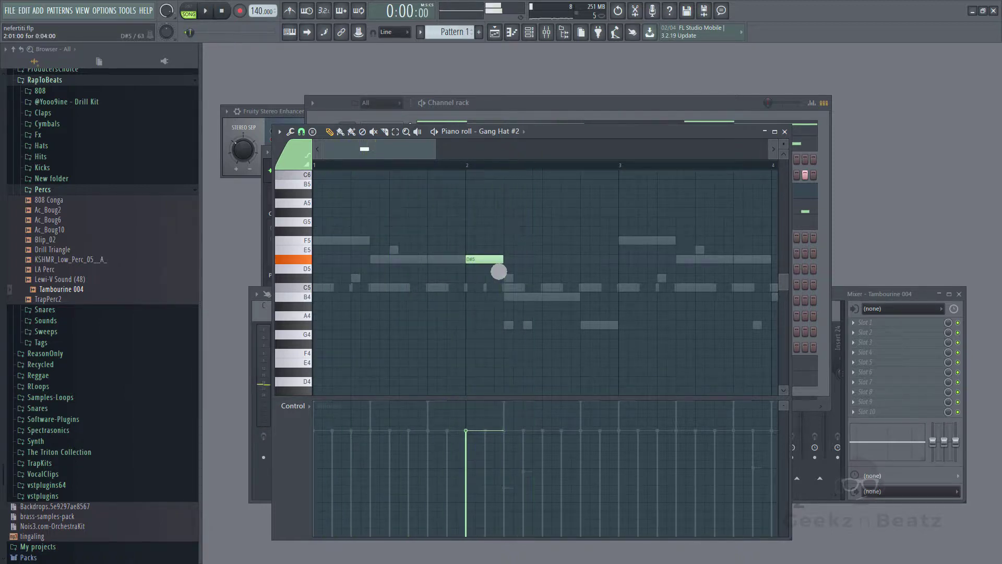
drag(501, 271, 498, 344)
key(space)
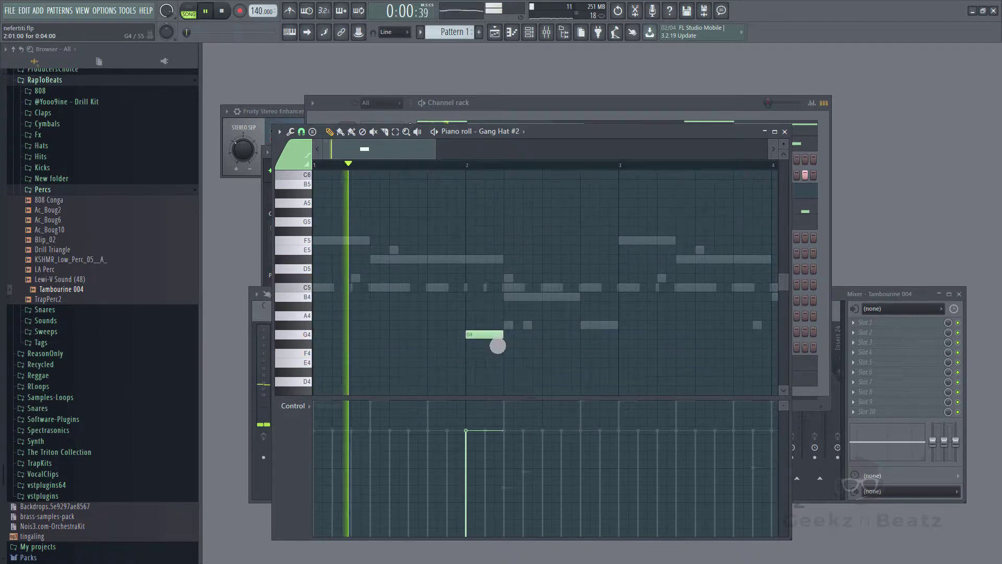
key(space)
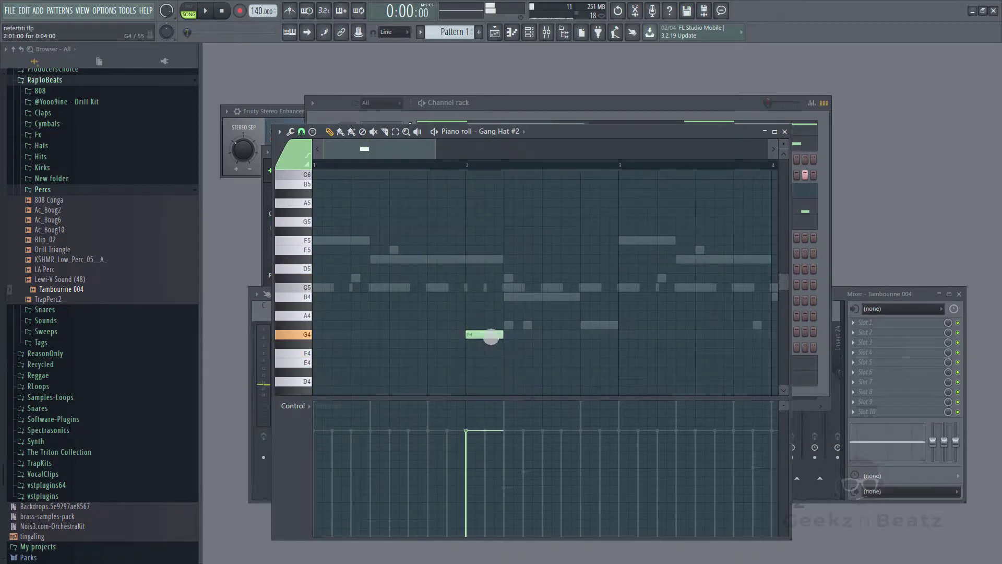
Chop the G4 note in bar 2 into a roll of eight equal notes, vary their velocities, and play it back.
drag(477, 318, 478, 341)
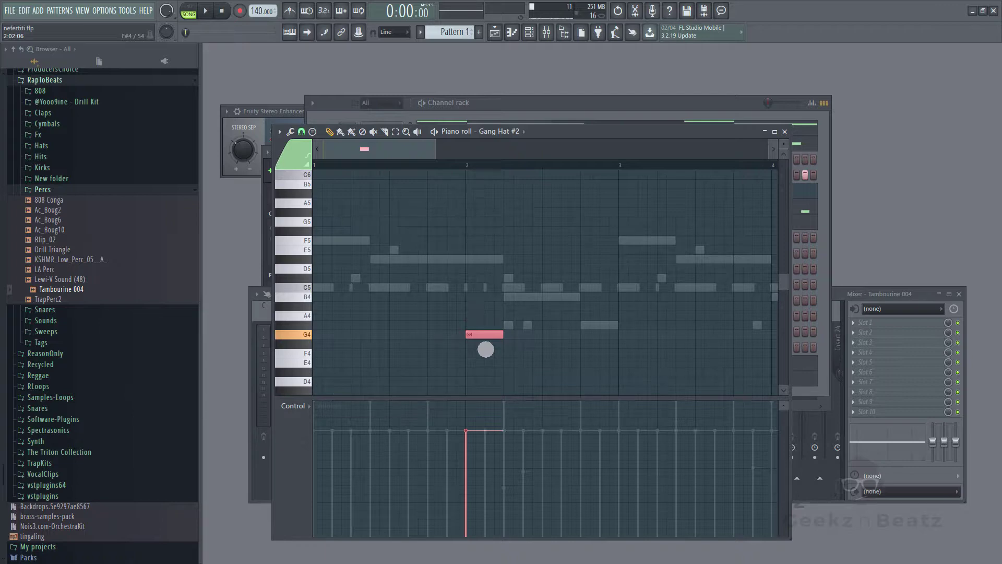
key(alt+u)
key(Return)
key(space)
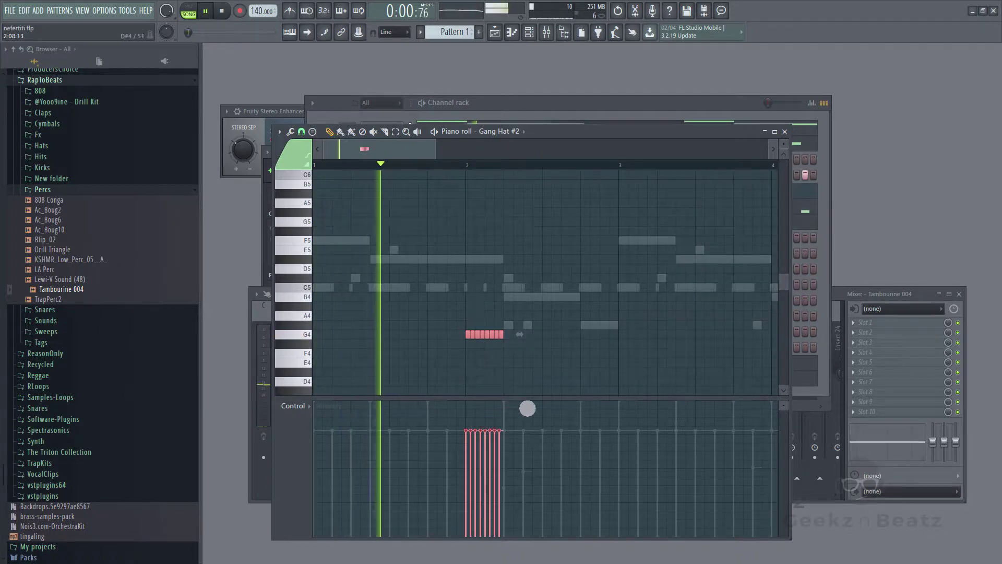
key(space)
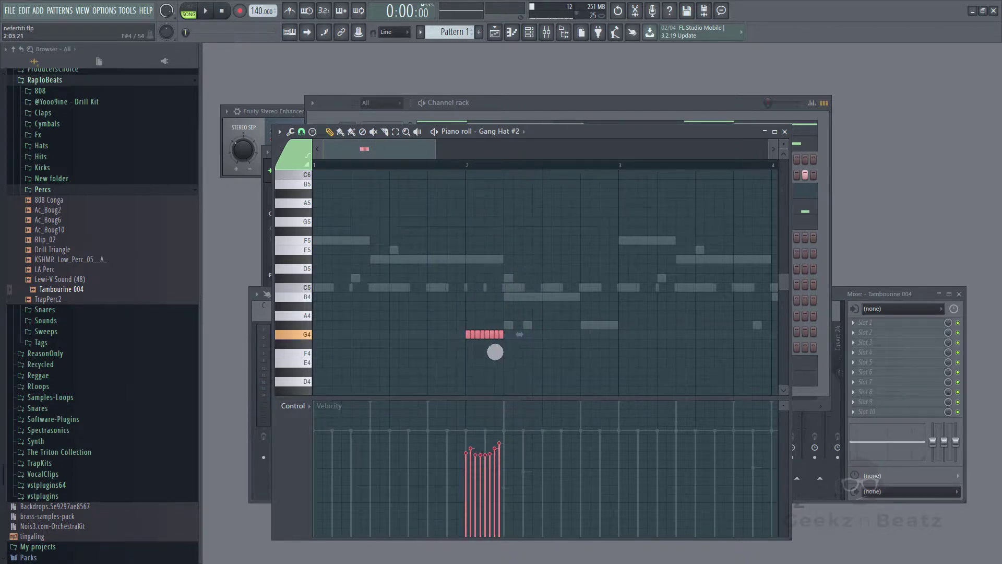
key(space)
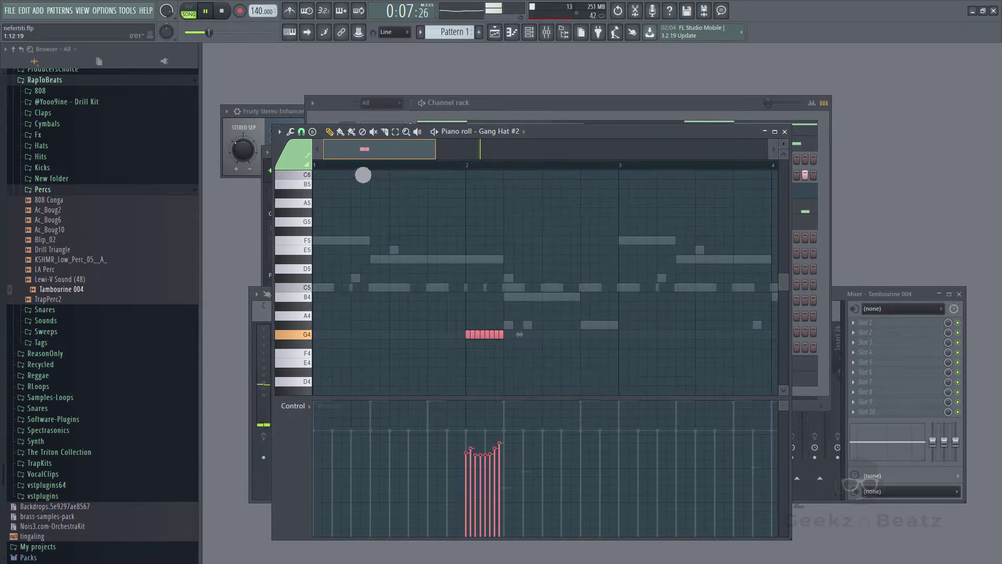
Duplicate bars 1 to 4 of the hi-hat pattern into bars 5 to 8, then clear the selection.
drag(444, 160, 153, 178)
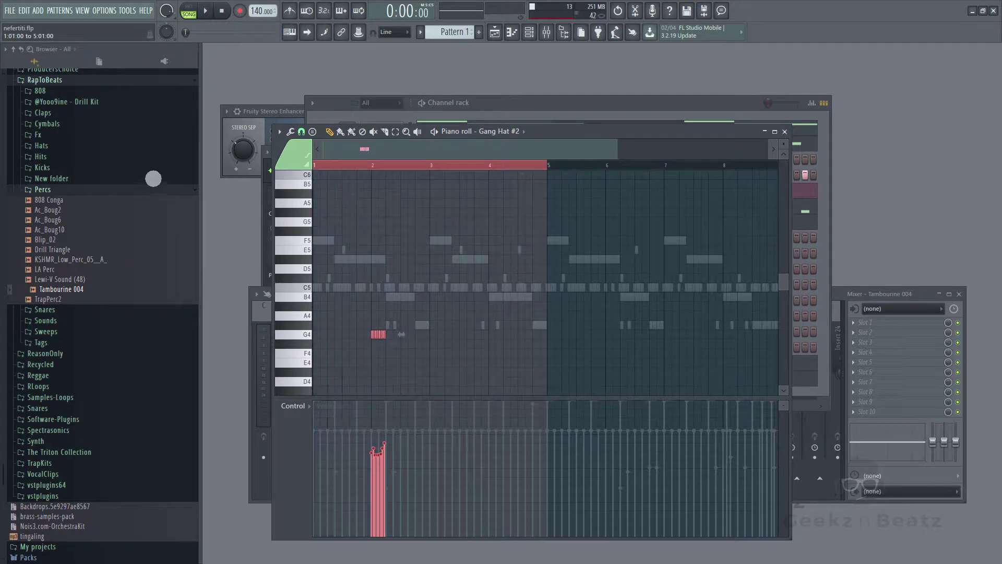
key(ctrl+b)
key(space)
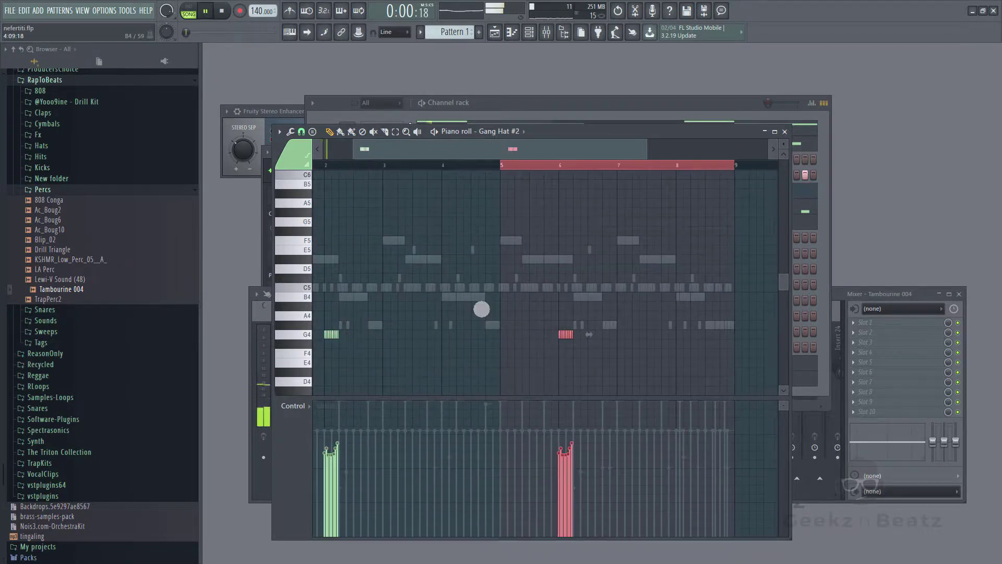
click(503, 168)
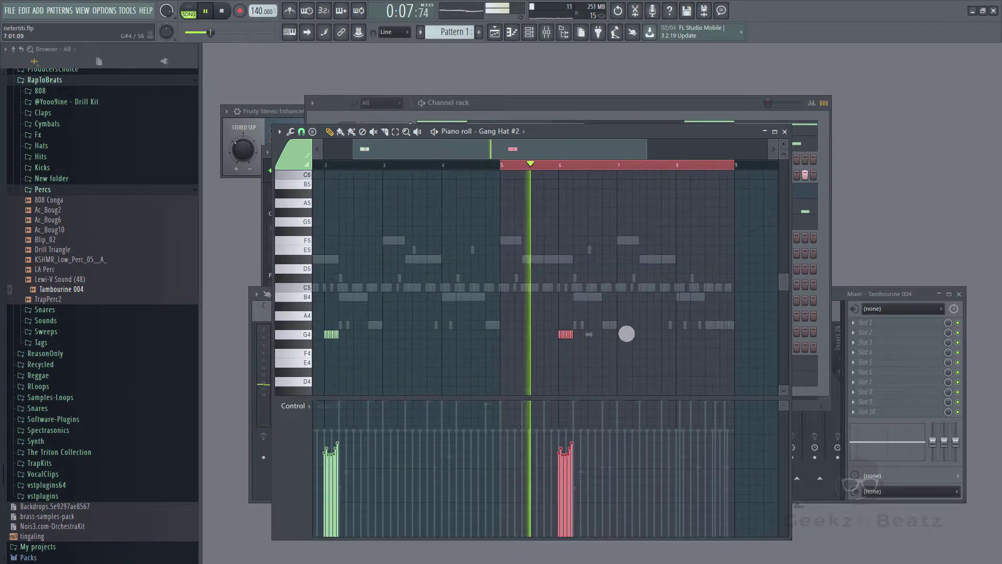
key(ctrl+d)
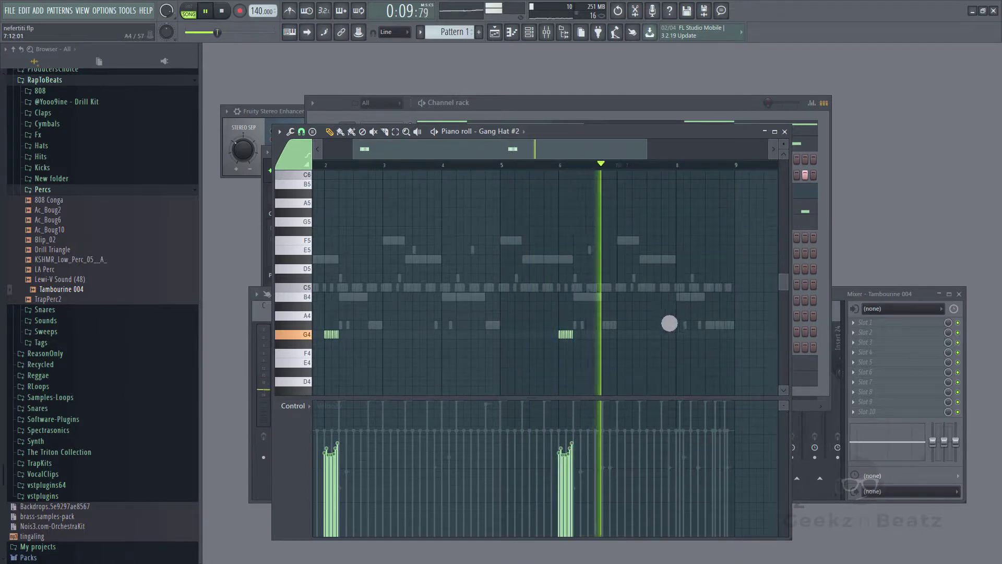
Place a one-beat G#4 note on the last beat of bar 7, removing the stray C6 note.
click(661, 325)
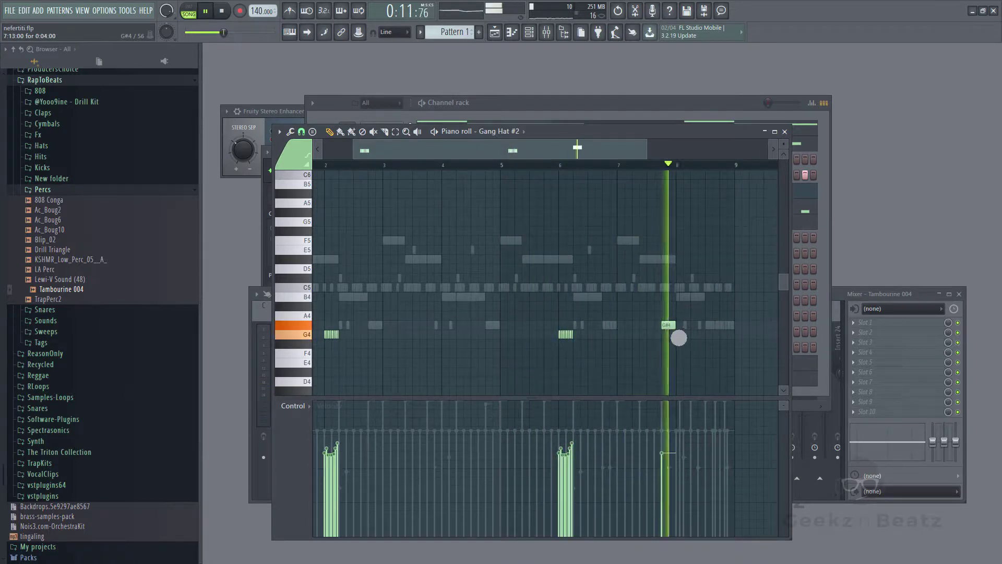
click(628, 178)
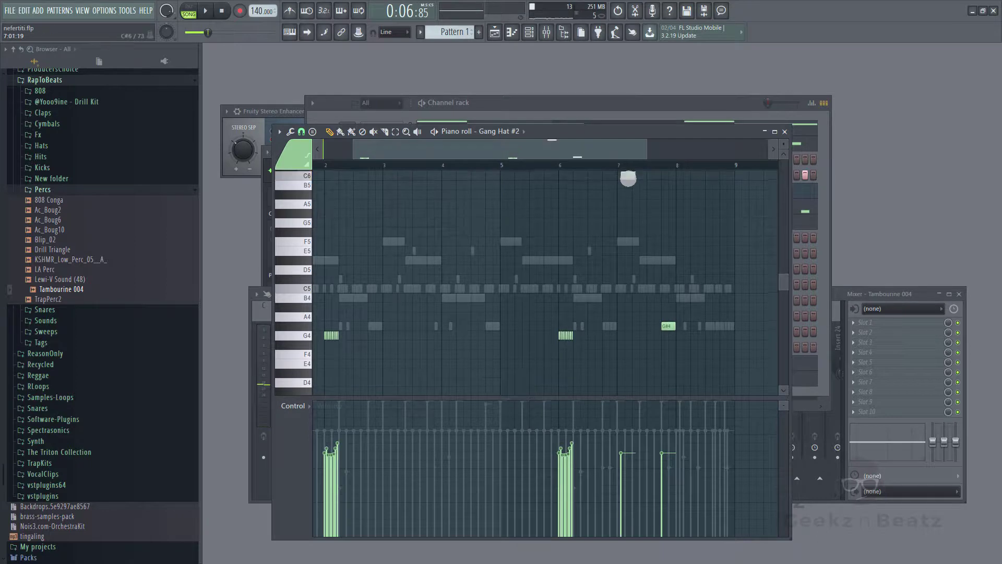
key(space)
key(space)
right_click(632, 180)
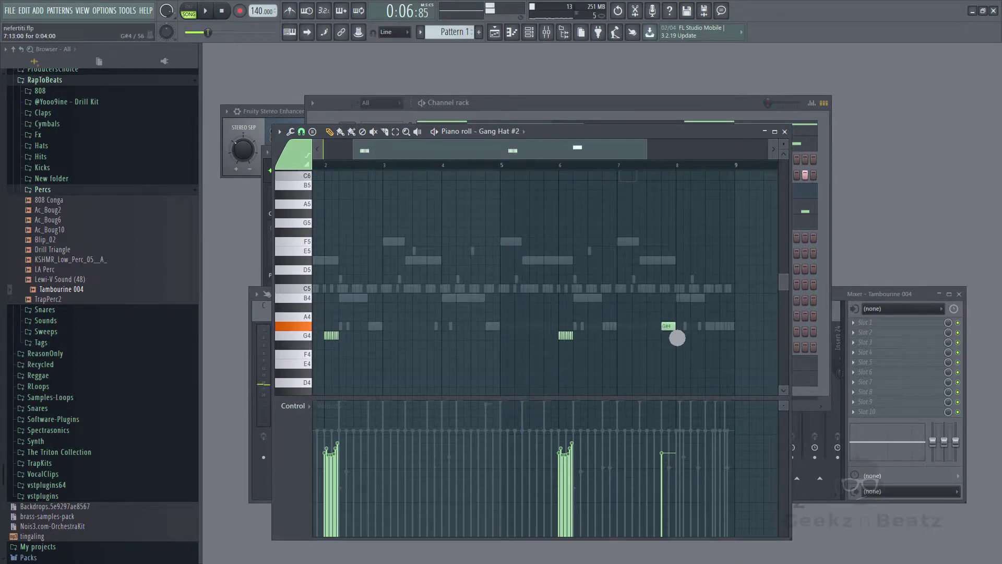
Lower the bar 7 note to G4, shorten it to one step, and add a matching note half a beat after it.
key(space)
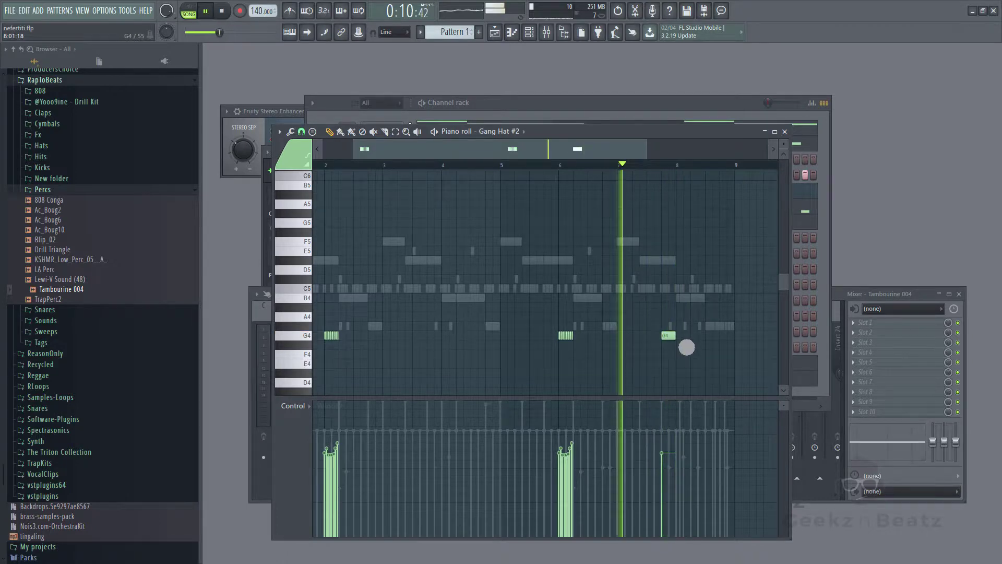
drag(673, 336, 663, 336)
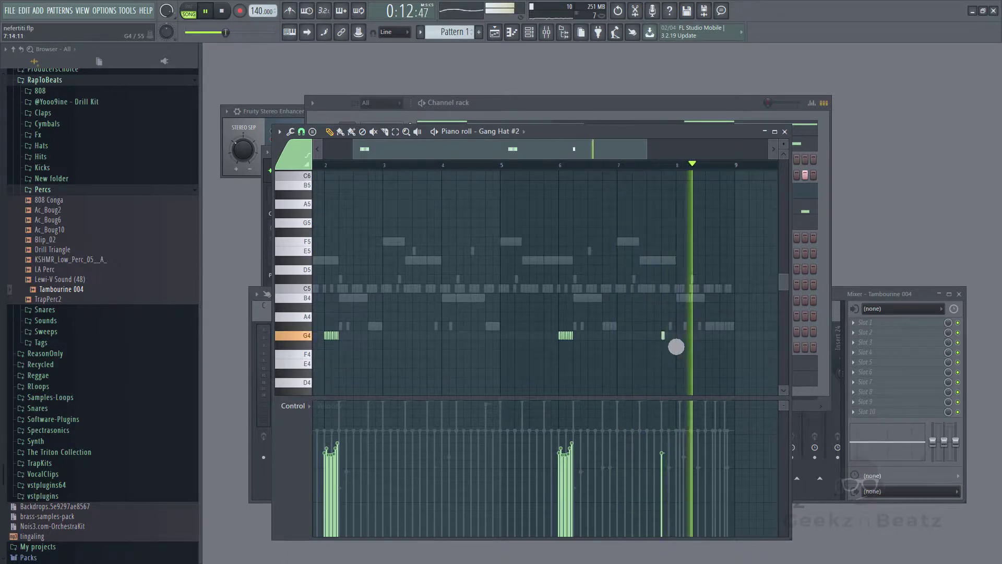
click(670, 336)
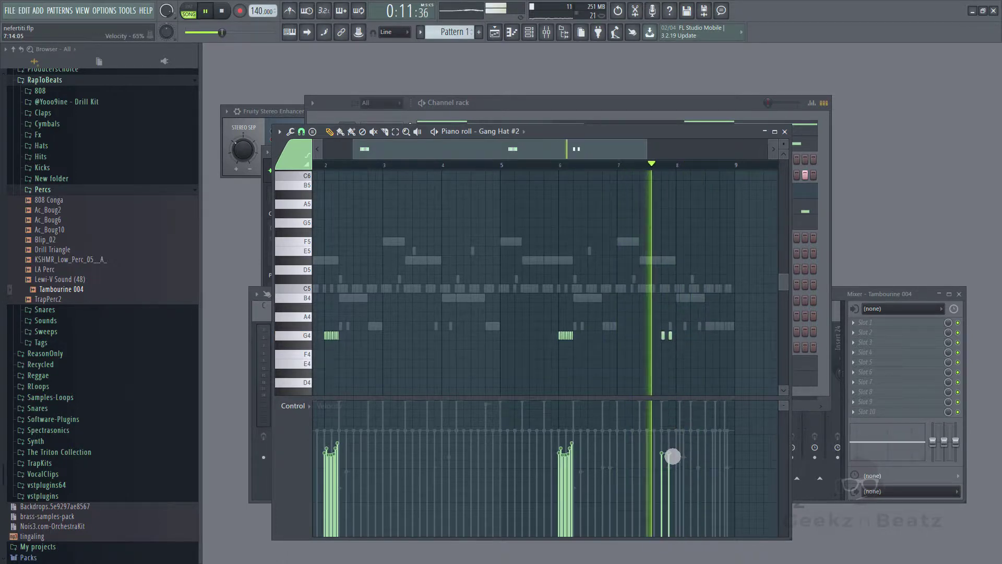
key(space)
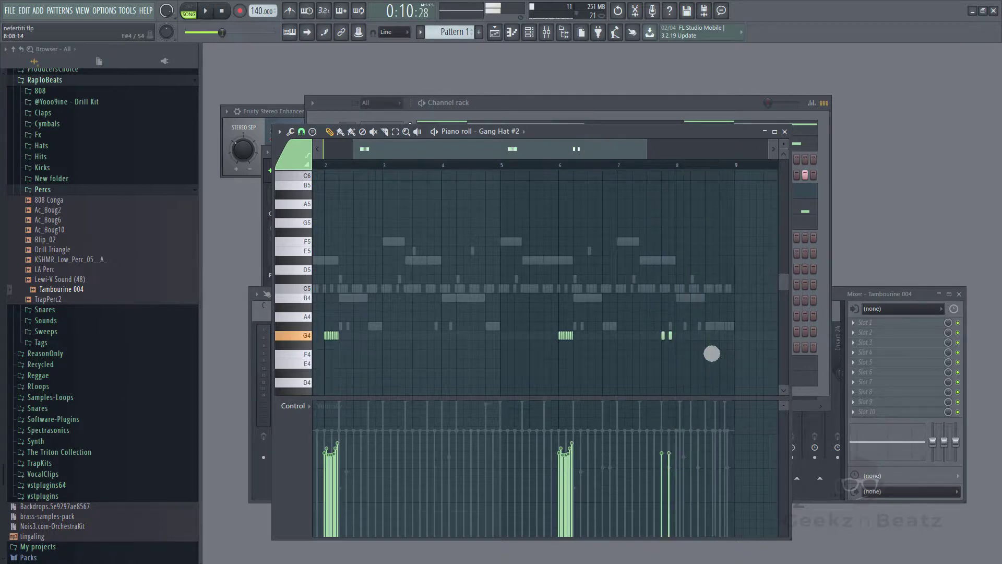
Add one-step F#4 notes in the second half of bar 8, on steps 9, 11, 13, 15 and 16.
key(space)
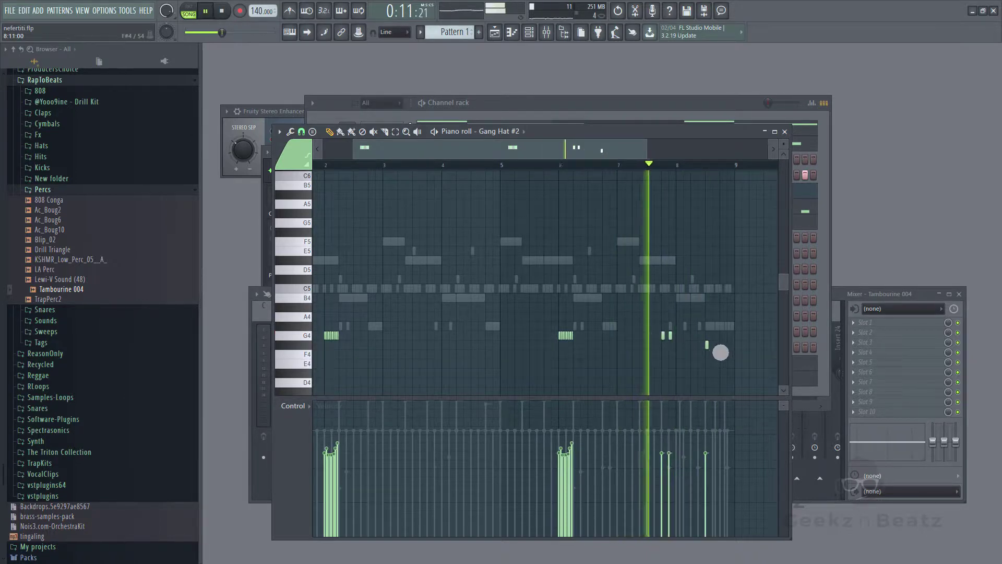
click(714, 344)
click(721, 344)
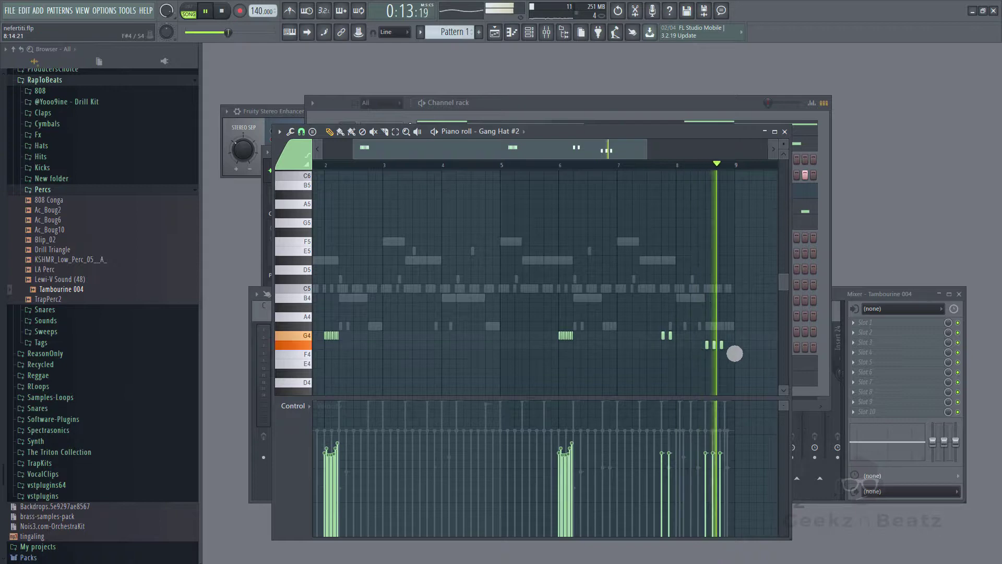
click(728, 345)
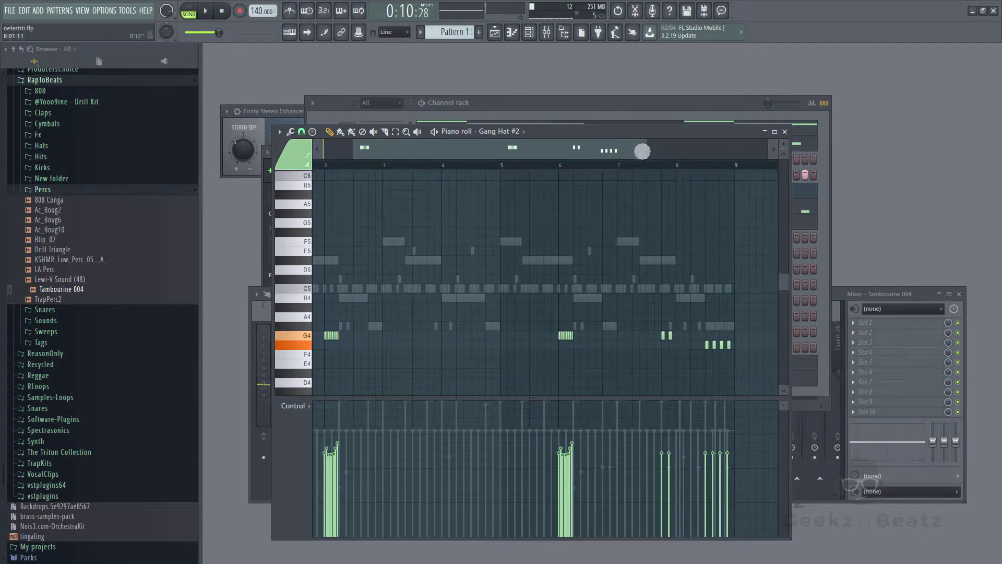
mouse_move(652, 162)
mouse_down()
mouse_move(574, 163)
mouse_move(662, 161)
mouse_up()
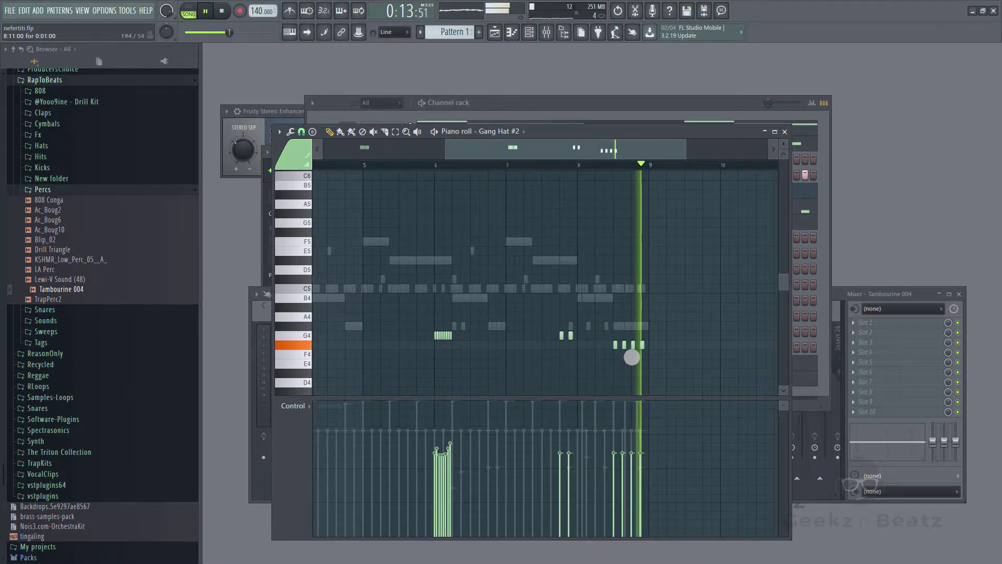
key(space)
key(space)
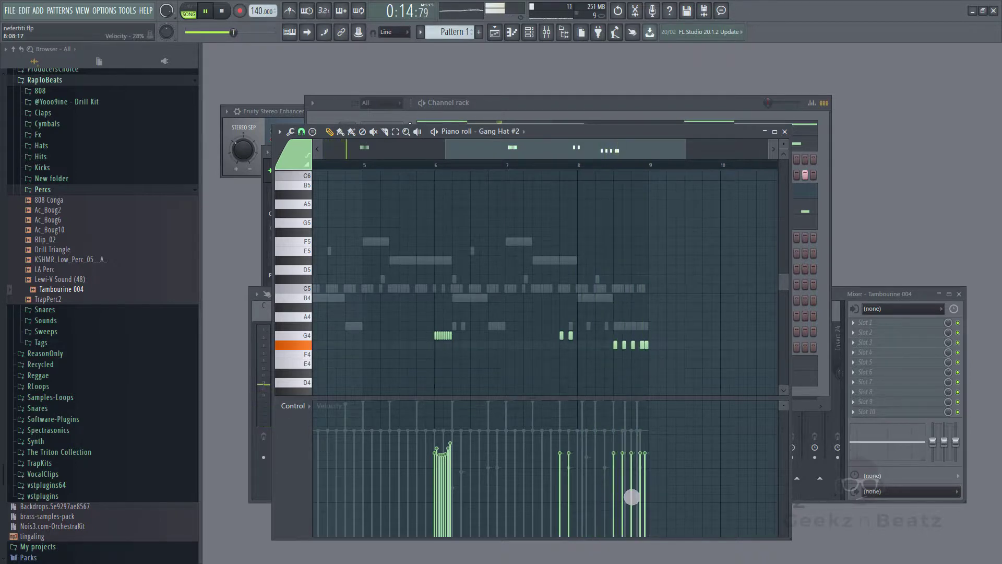
Show the note pan values and pan the whole G4 roll in bar 6 fully right.
click(318, 411)
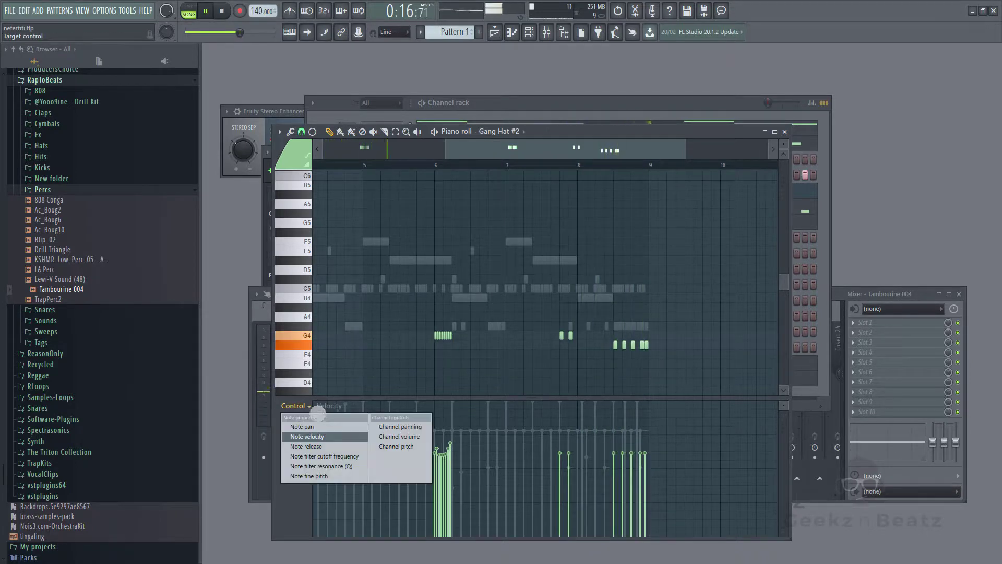
click(313, 426)
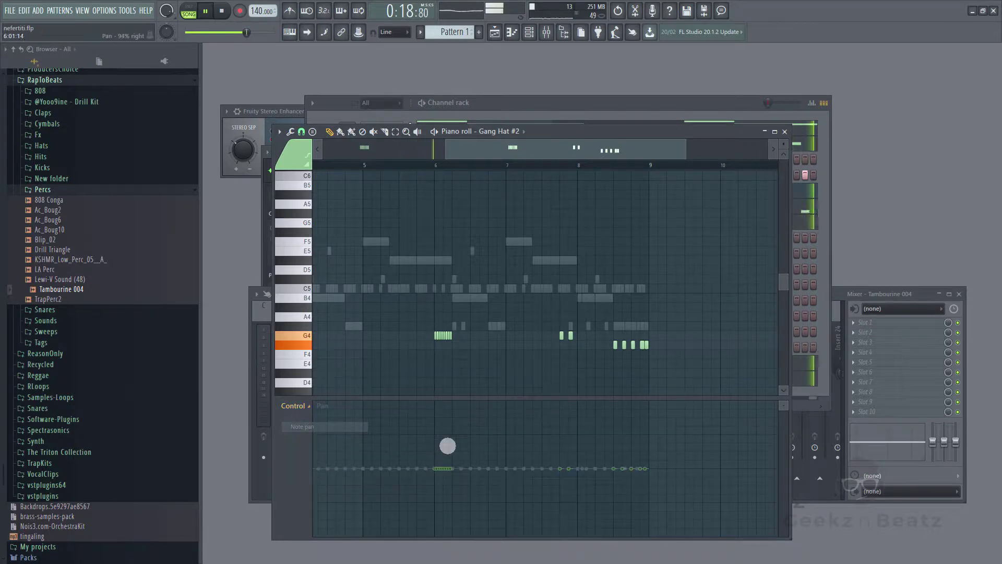
mouse_move(441, 473)
mouse_down()
mouse_move(445, 402)
mouse_move(469, 394)
mouse_move(453, 396)
mouse_up()
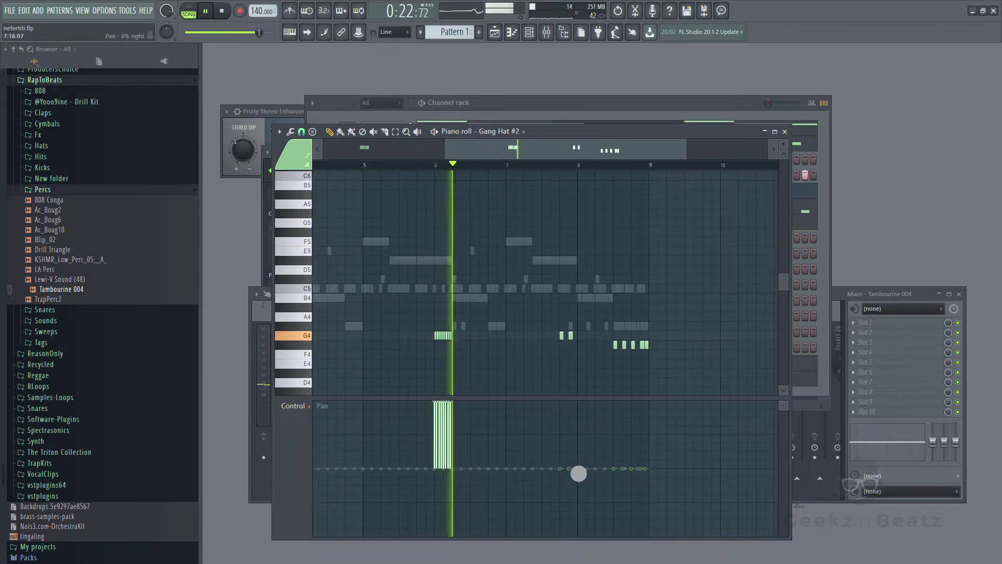
Pan the two bar 7 notes hard right and 100% left, and alternate the bar 8 F#4 notes between right and left.
mouse_move(570, 467)
mouse_down()
mouse_move(568, 391)
mouse_move(570, 535)
mouse_up()
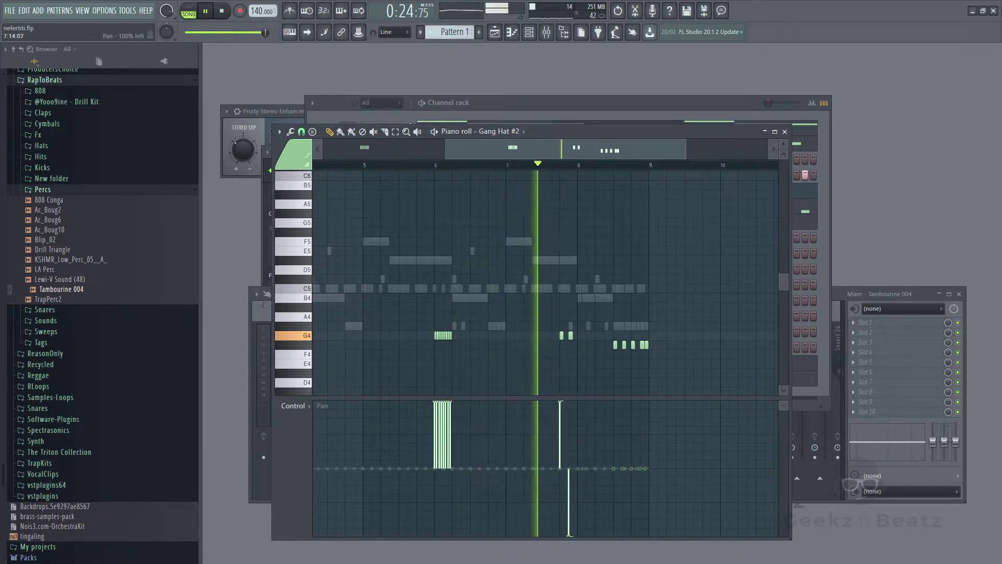
drag(616, 458, 637, 405)
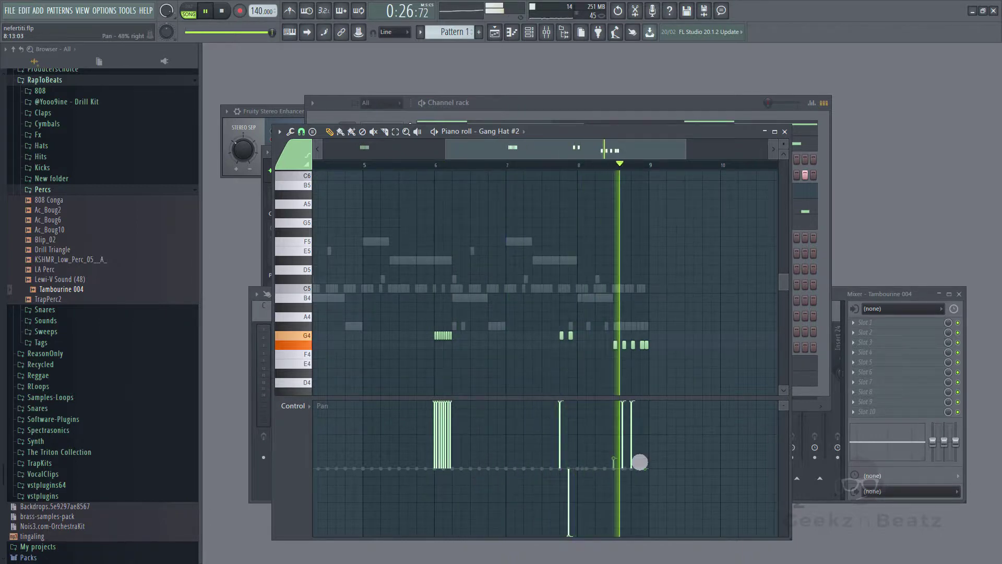
drag(633, 468, 632, 542)
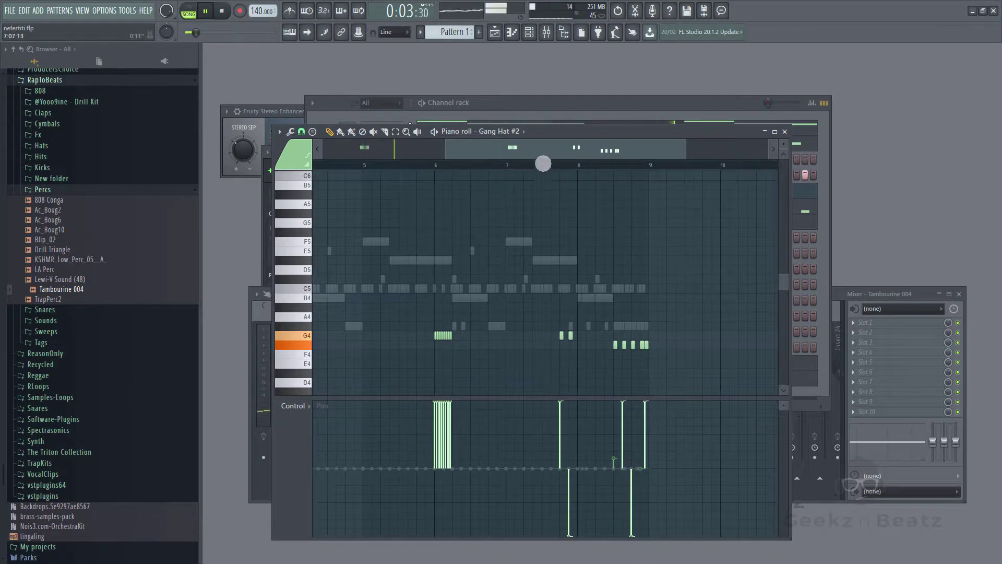
Draw the pan of the G4 rolls in bars 2 and 6 as ramps rising gradually toward the right.
drag(542, 163, 414, 156)
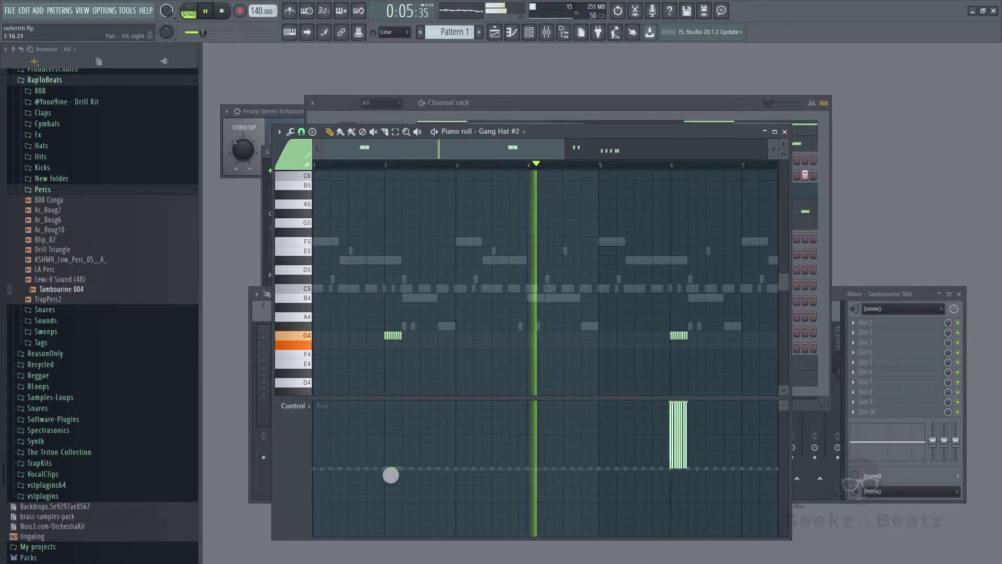
drag(389, 474, 423, 436)
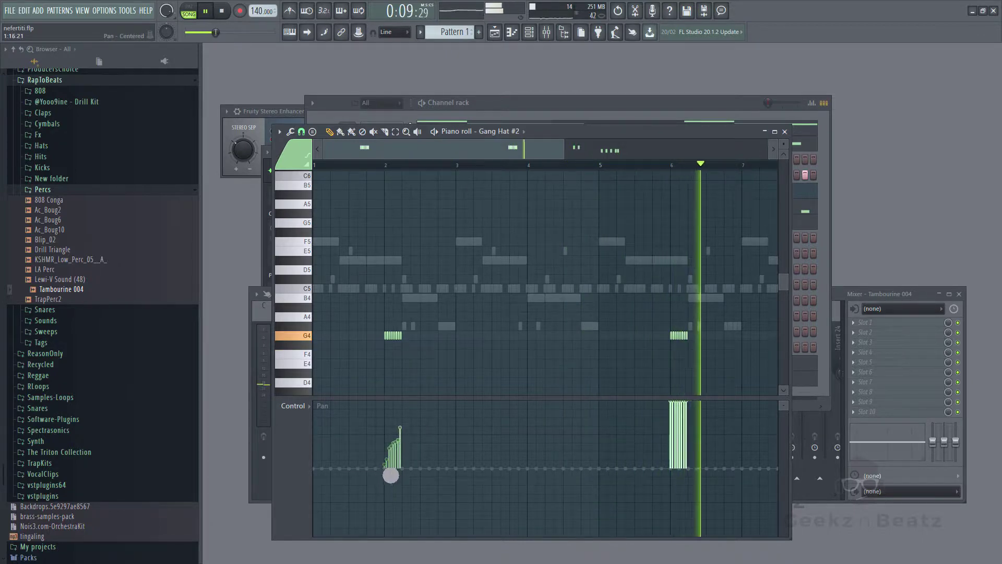
mouse_move(391, 475)
mouse_down()
mouse_move(415, 430)
mouse_move(411, 444)
mouse_up()
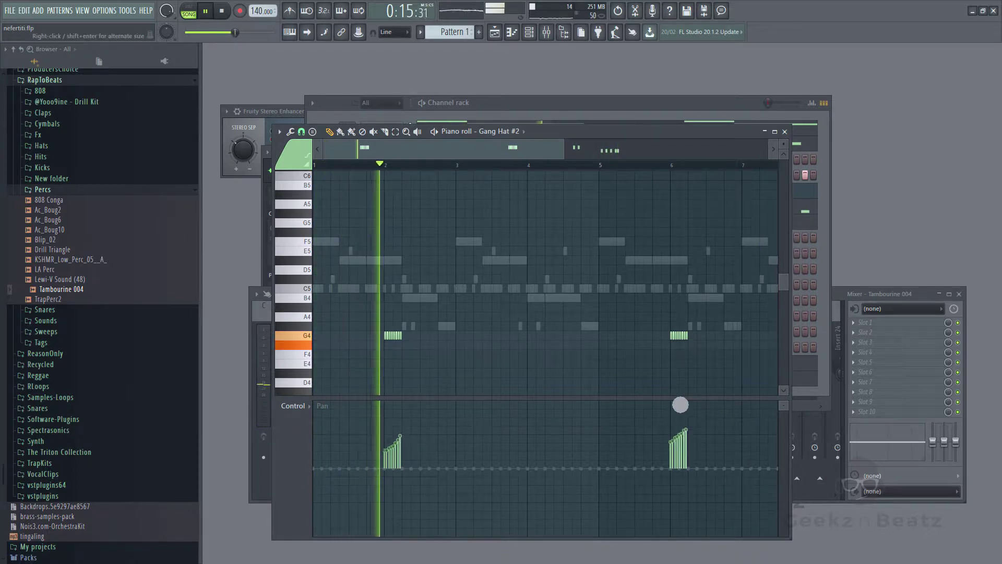
click(784, 132)
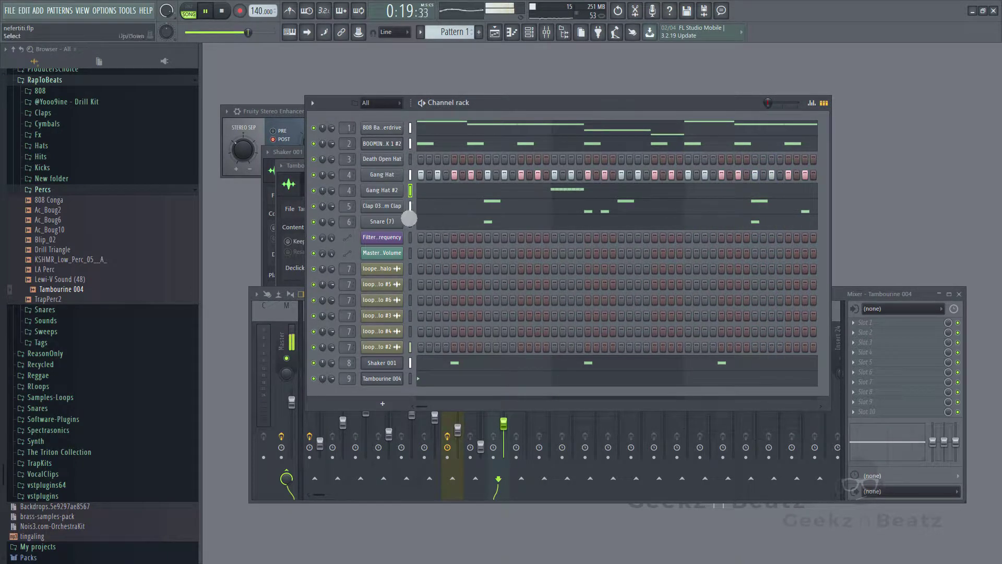
Show Gang Hat #2's note velocities and lower the G4 rolls in bars 2 and 6 to about 50%, rising slightly.
click(489, 192)
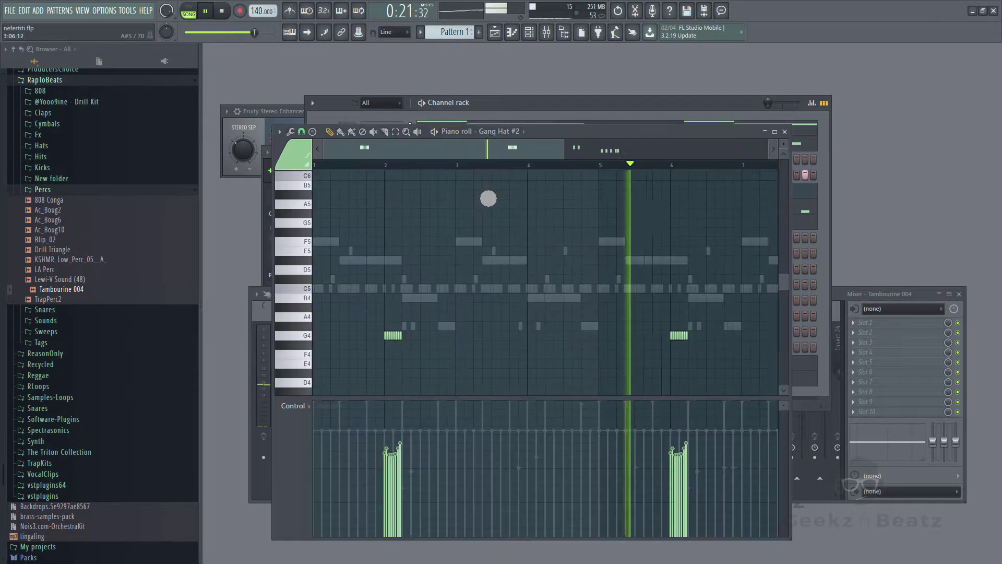
click(318, 408)
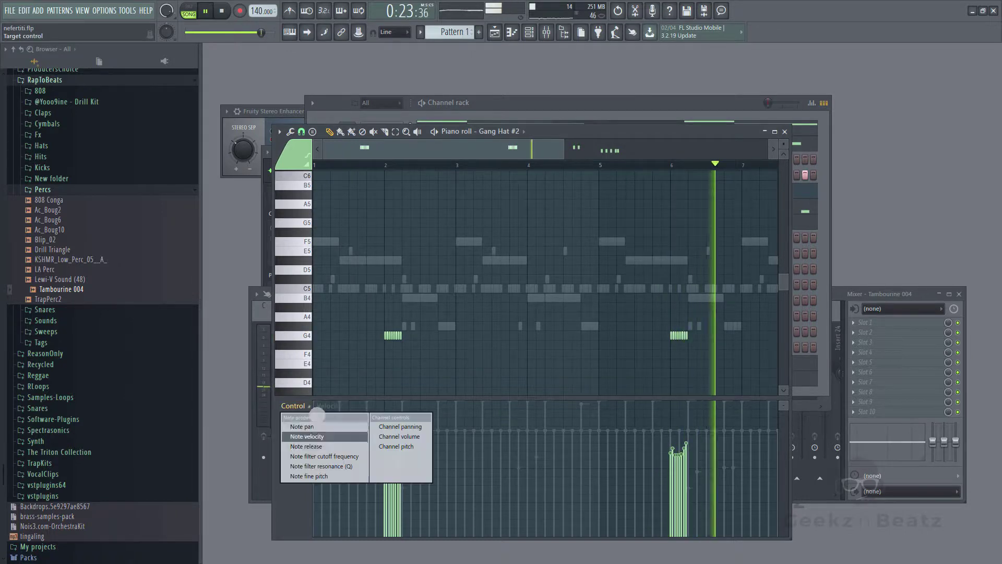
click(339, 437)
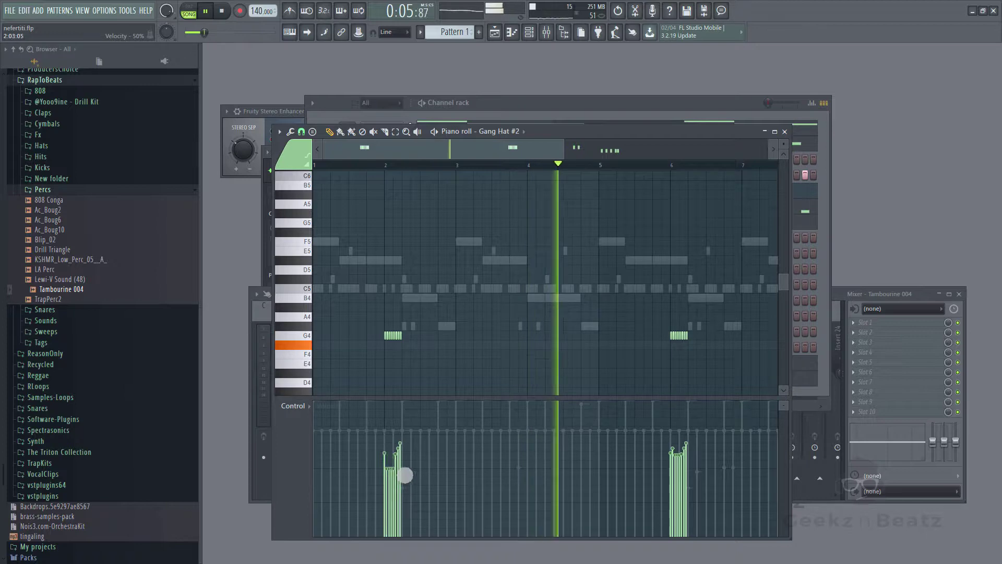
mouse_move(404, 474)
mouse_down()
mouse_move(412, 463)
mouse_move(392, 482)
mouse_move(403, 477)
mouse_up()
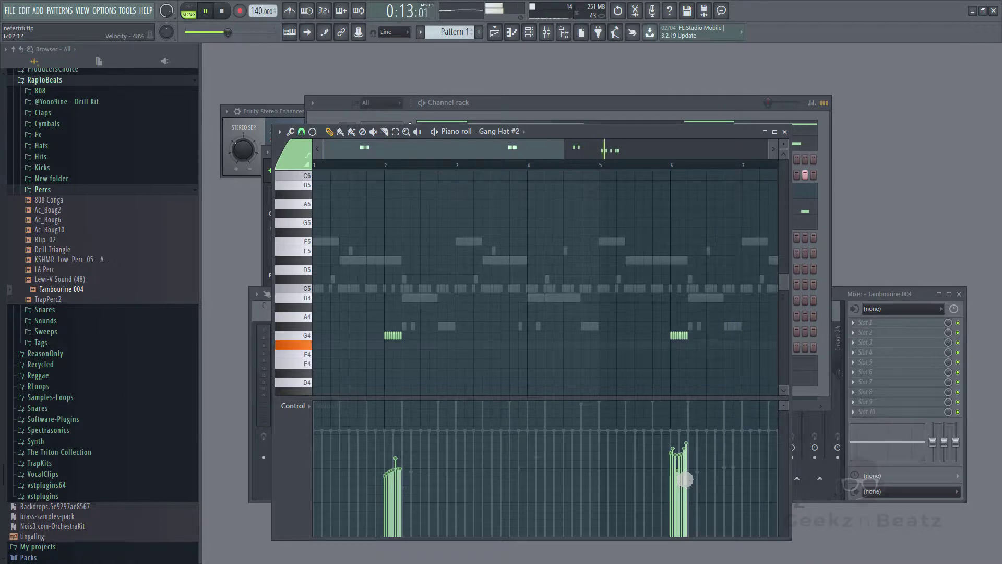
mouse_move(678, 479)
mouse_down()
mouse_move(698, 474)
mouse_move(675, 454)
mouse_move(696, 472)
mouse_move(687, 474)
mouse_up()
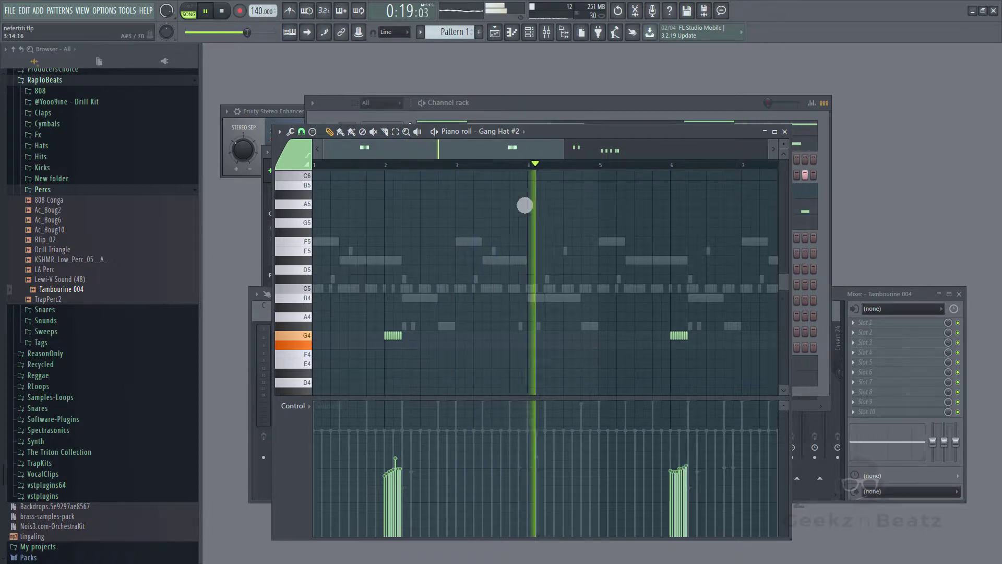
Lower the velocities of the bar 7 G4 notes and bar 8 F#4 notes to varied values around 48%.
drag(514, 151, 629, 176)
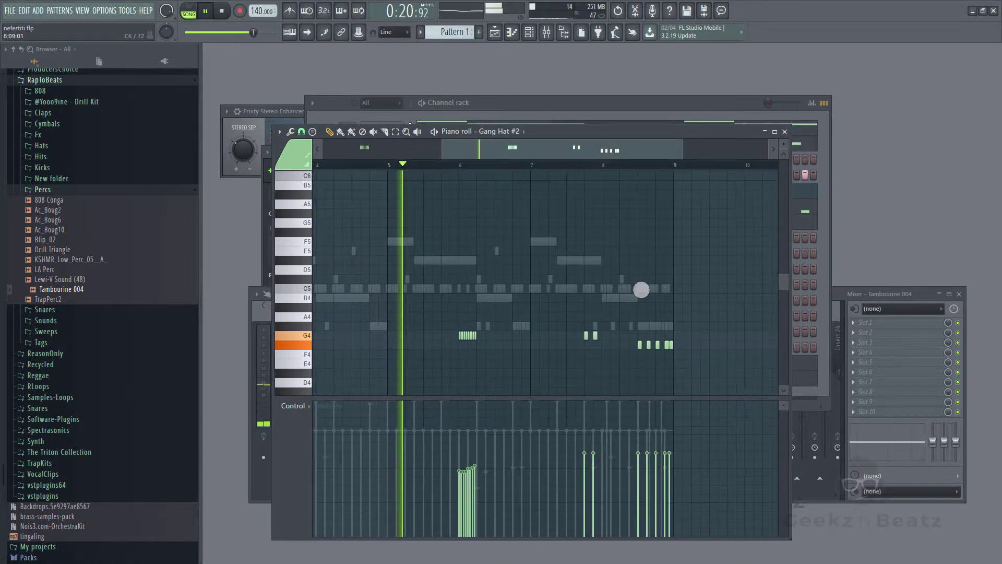
mouse_move(587, 492)
mouse_down()
mouse_move(570, 476)
mouse_move(655, 479)
mouse_move(636, 478)
mouse_up()
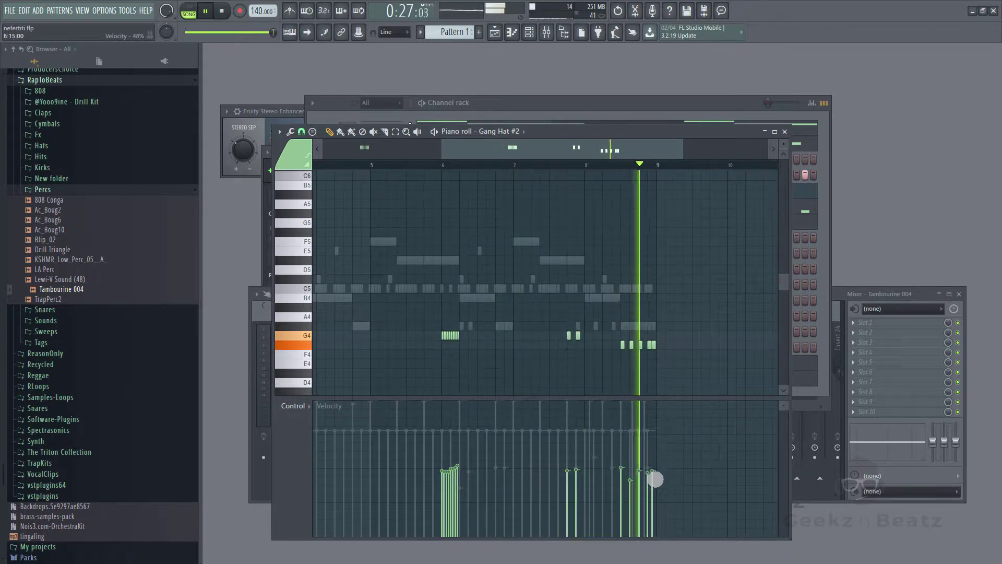
click(785, 132)
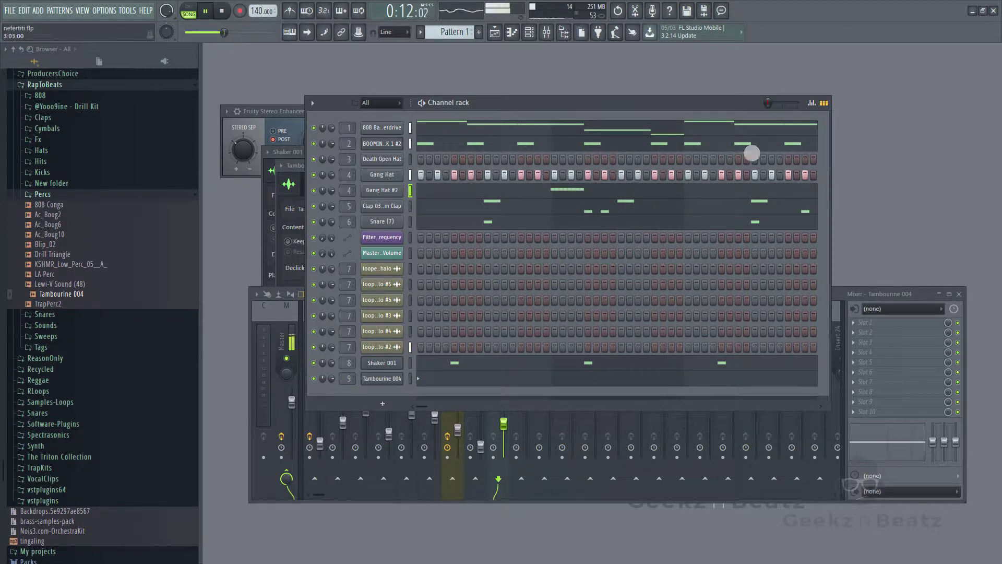
Try transposing all the 808 Bass A Overdrive notes up and down by octaves during playback.
click(464, 141)
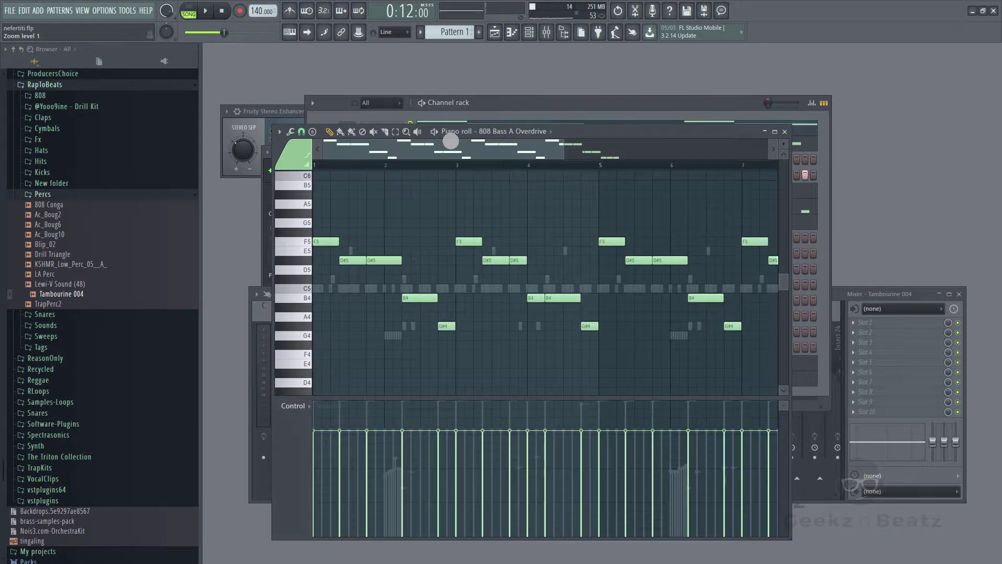
key(ctrl+Up)
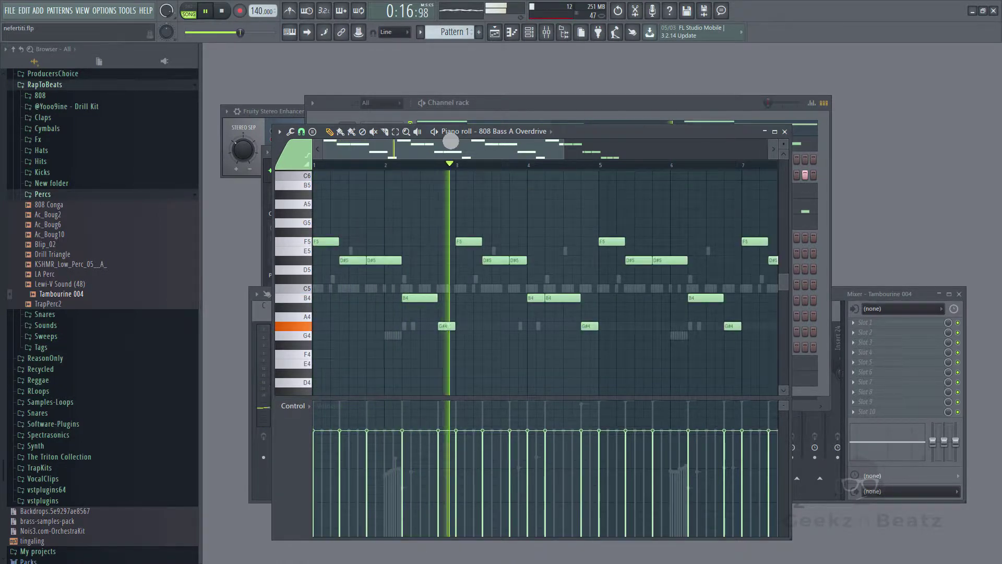
key(ctrl+Down)
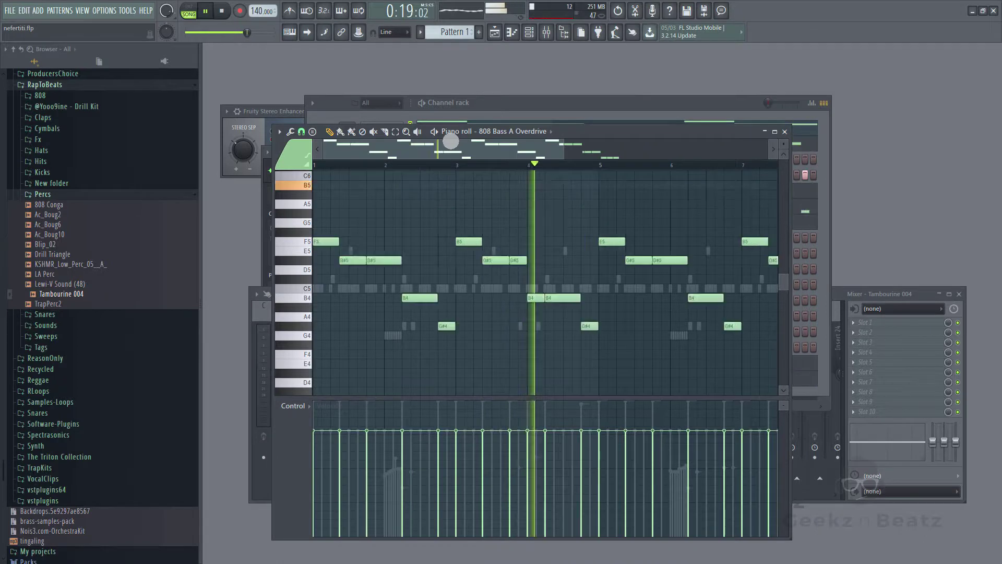
key(ctrl+Up)
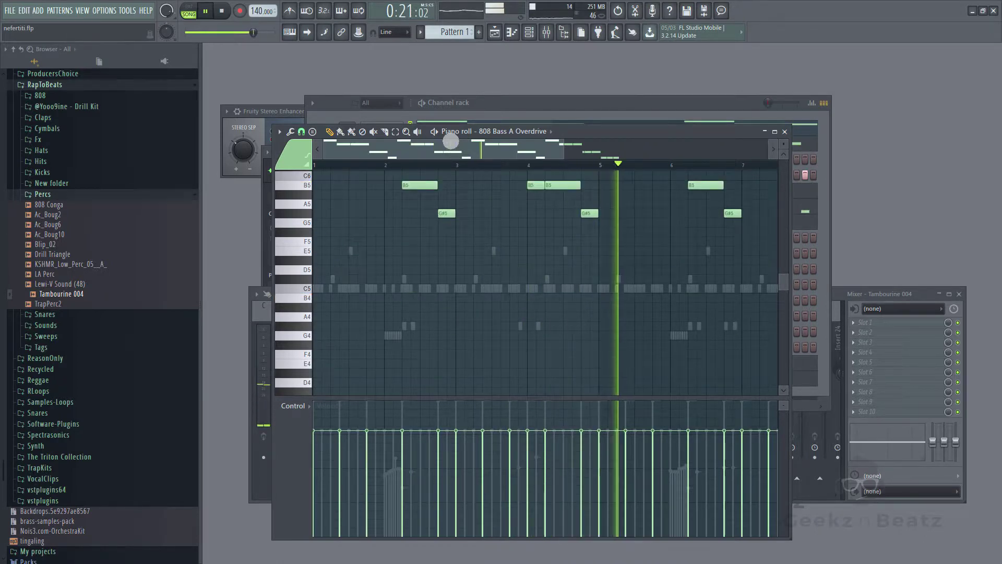
key(ctrl+Down)
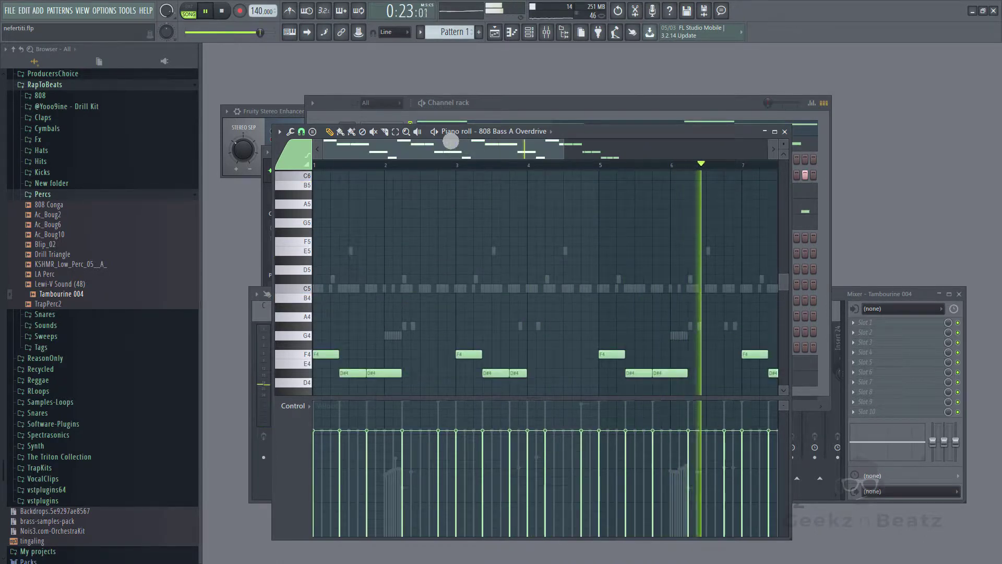
key(ctrl+Up)
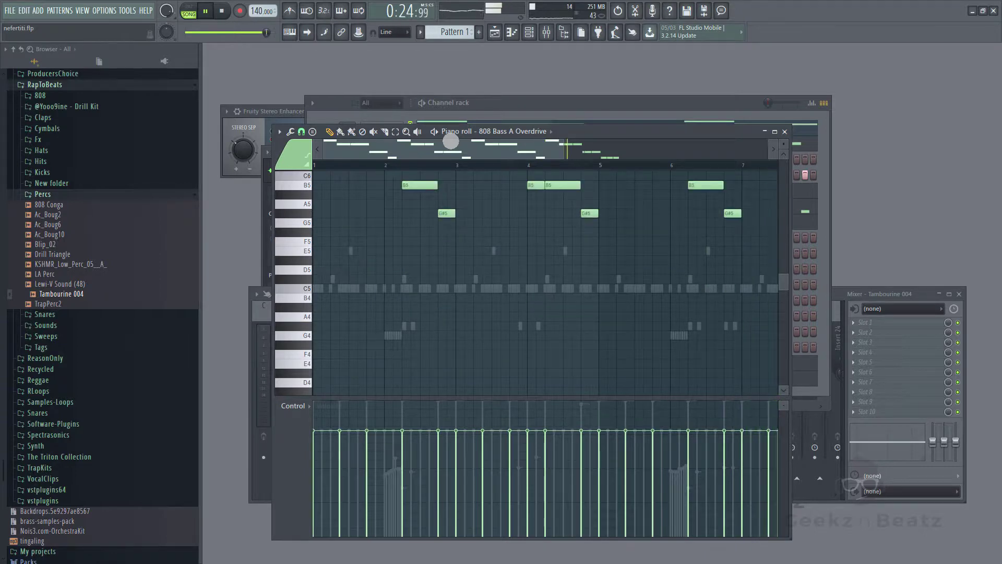
key(ctrl+Down)
key(ctrl+Up)
key(ctrl+Up)
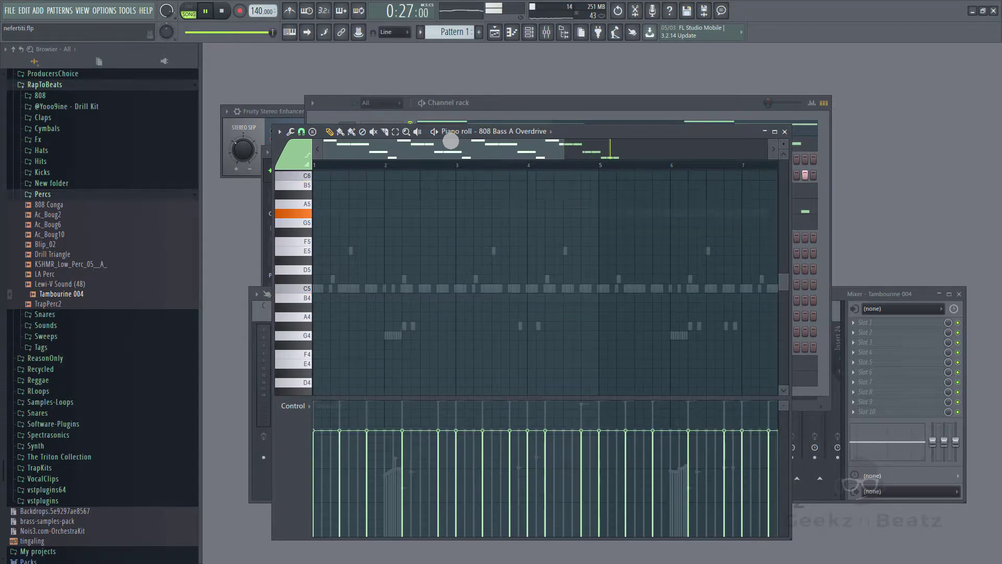
key(ctrl+Down)
key(ctrl+Down)
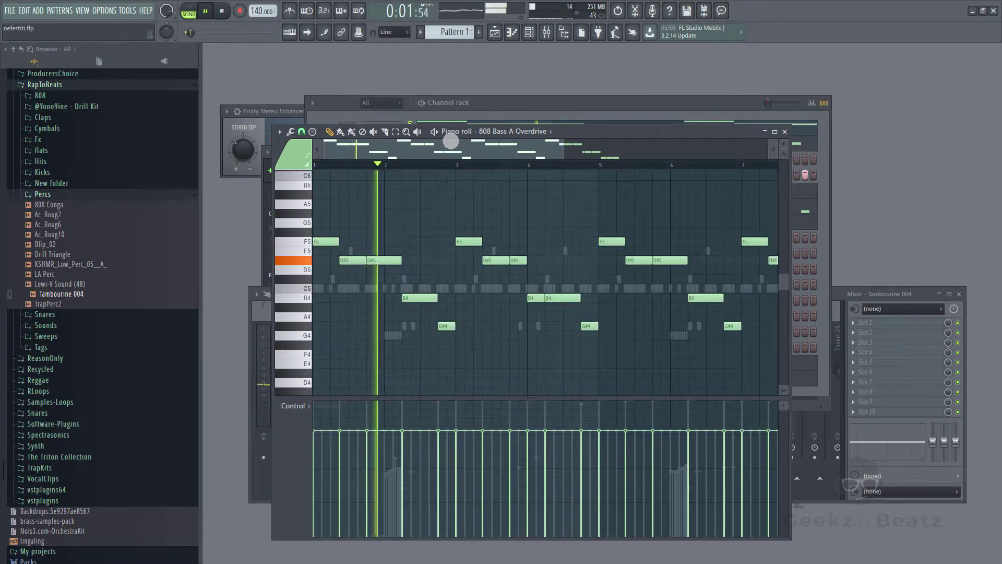
key(ctrl+Up)
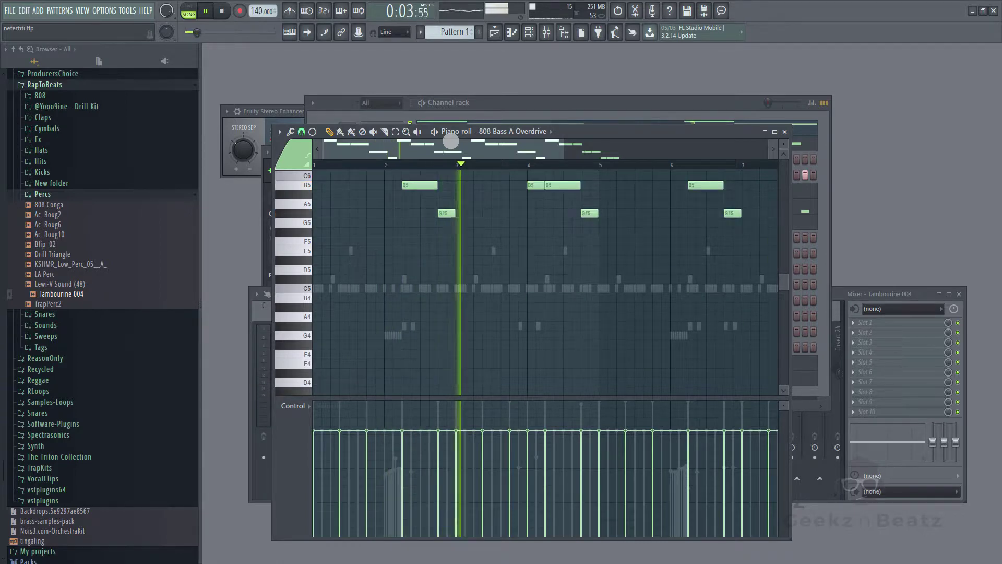
key(ctrl+Up)
key(ctrl+Down)
key(ctrl+Down)
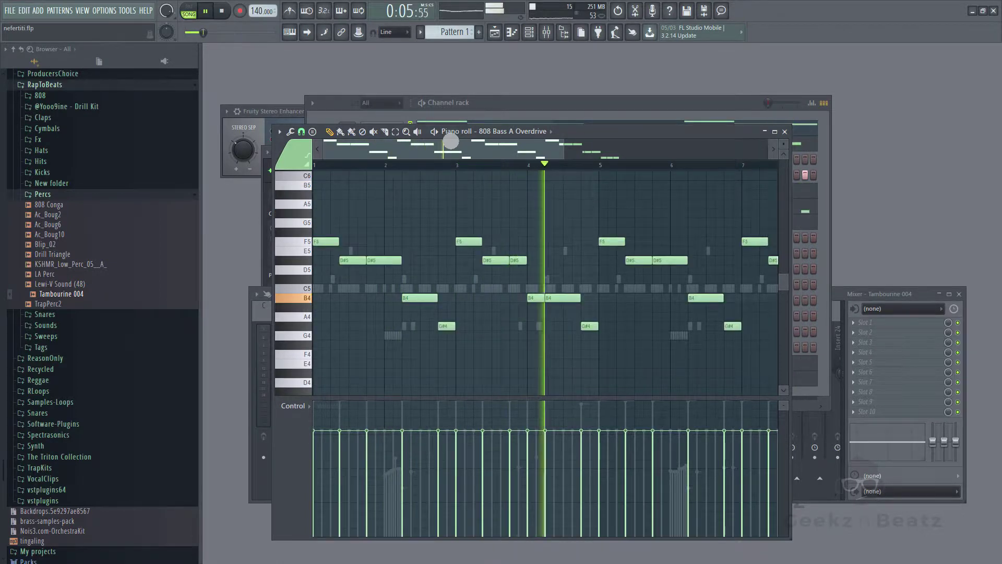
key(F7)
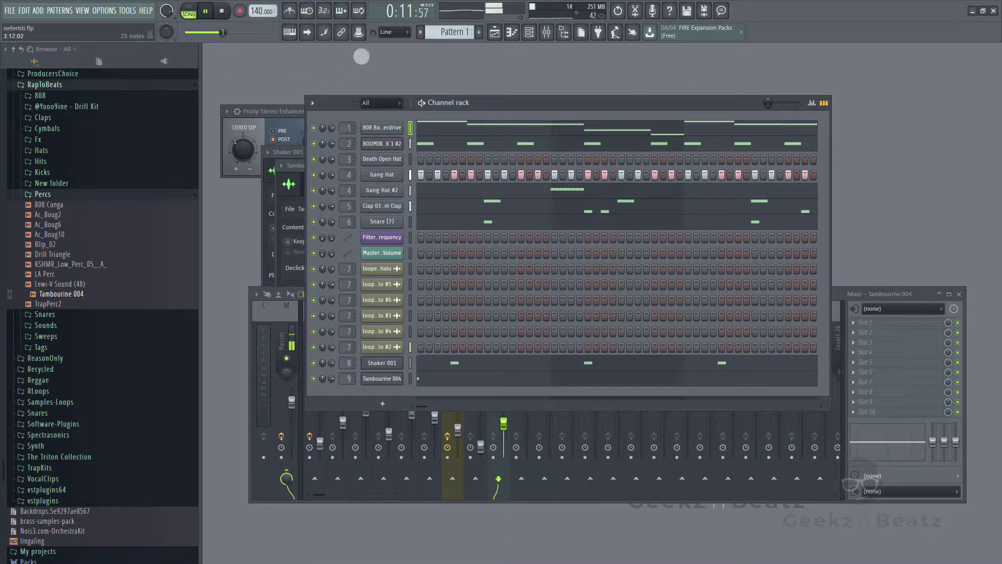
Clone Pattern 1 and place the copy at bar 1 on track 9 of the playlist.
click(526, 39)
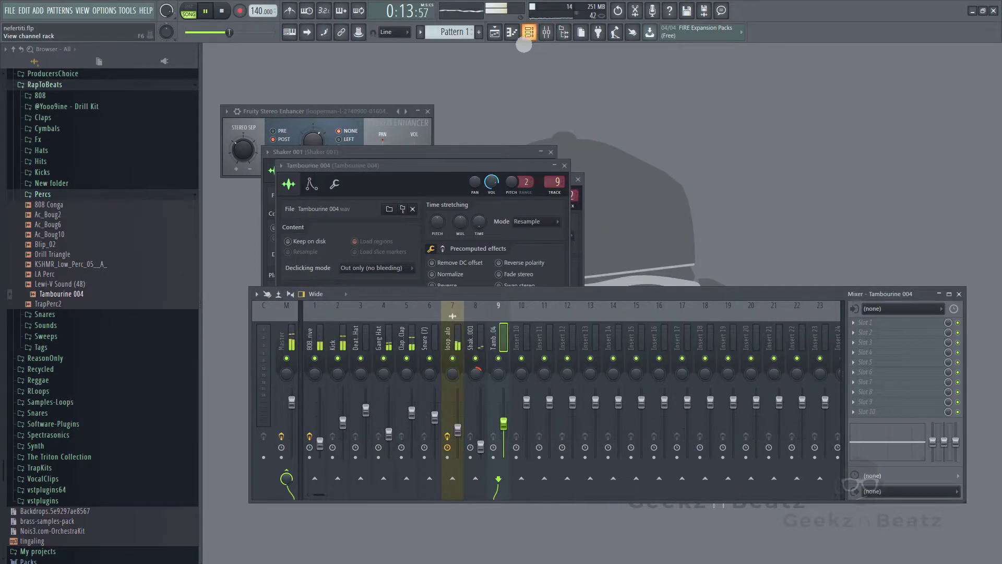
click(495, 32)
key(space)
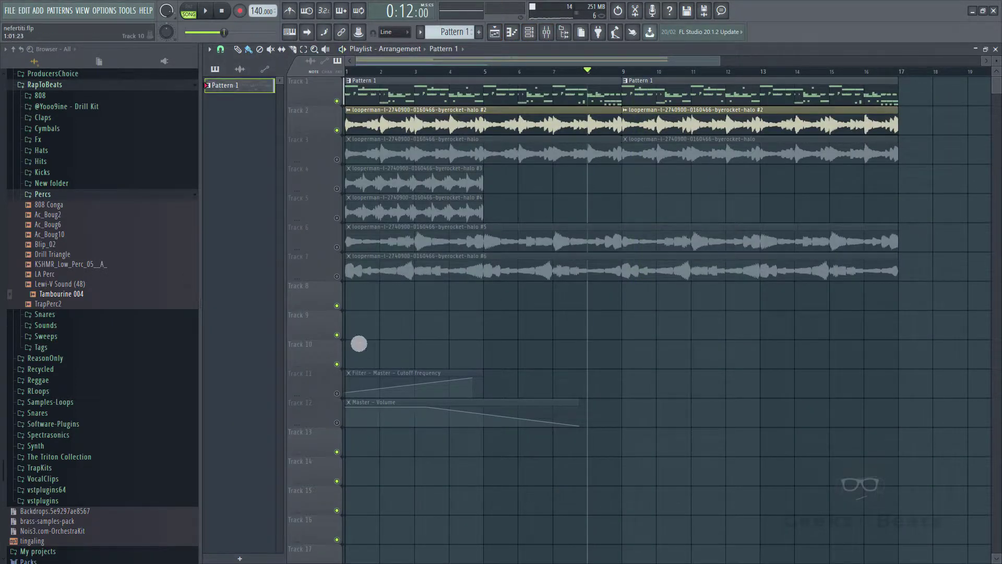
click(459, 33)
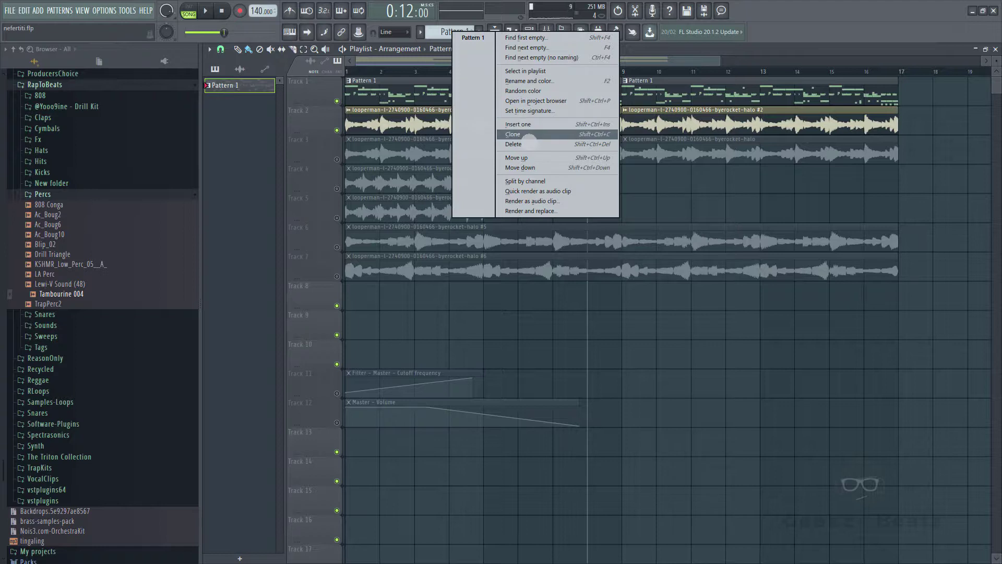
click(527, 136)
click(358, 327)
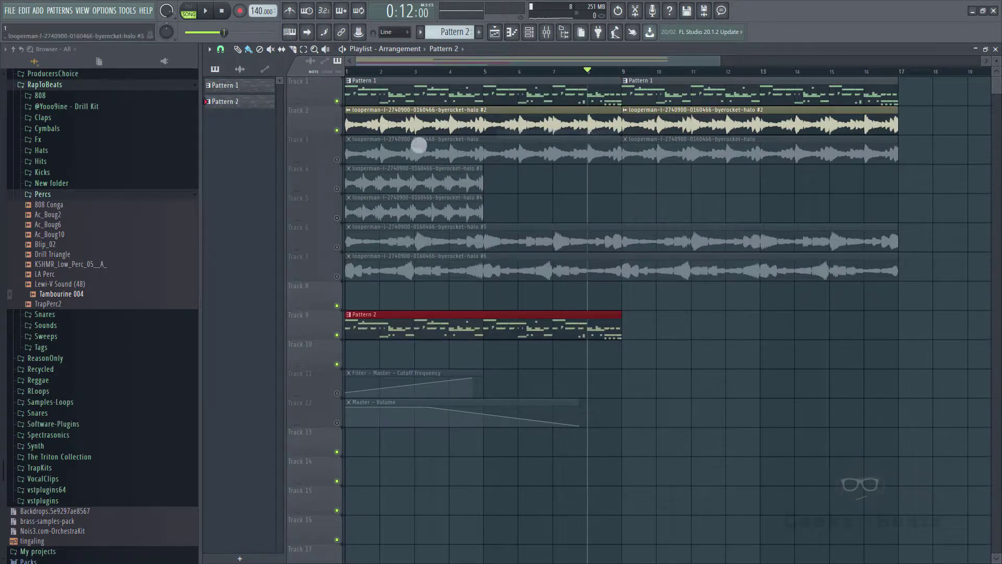
Delete both Pattern 1 clips from track 1 and place a second Pattern 2 clip at bar 9 on track 9.
right_click(631, 101)
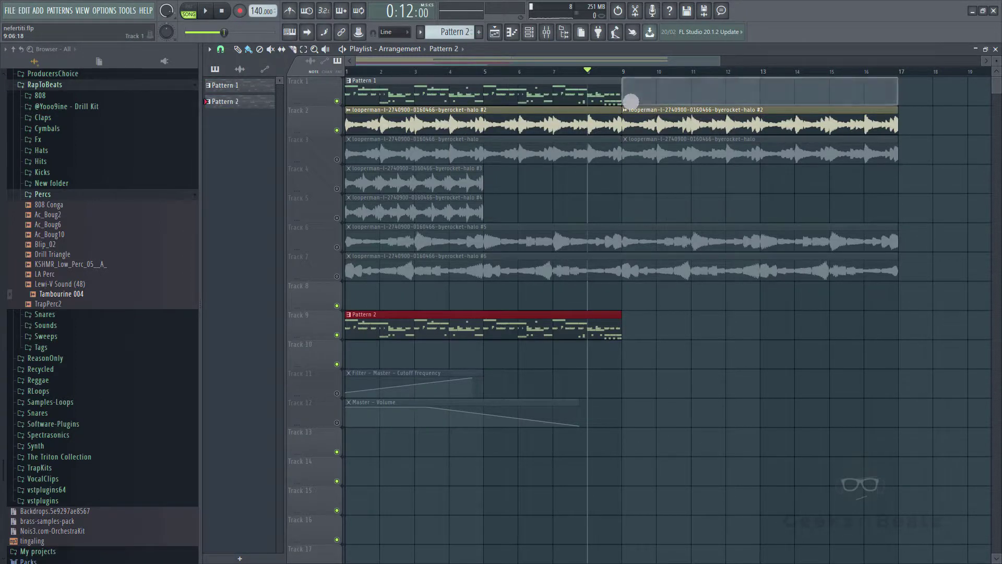
right_click(610, 98)
click(631, 327)
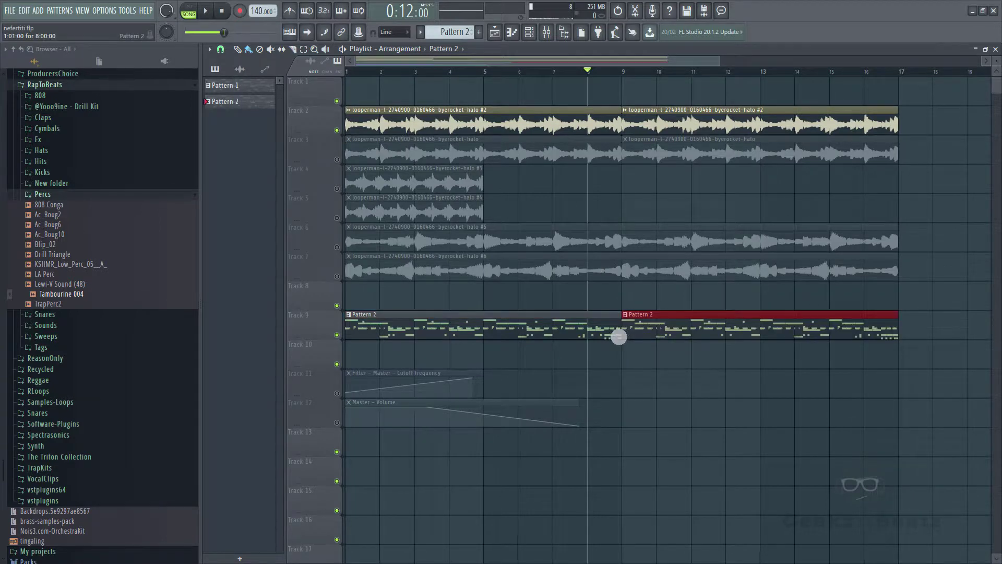
Merge the two Pattern 2 clips on track 9 into one pattern clip and move it to track 14.
drag(602, 299, 630, 325)
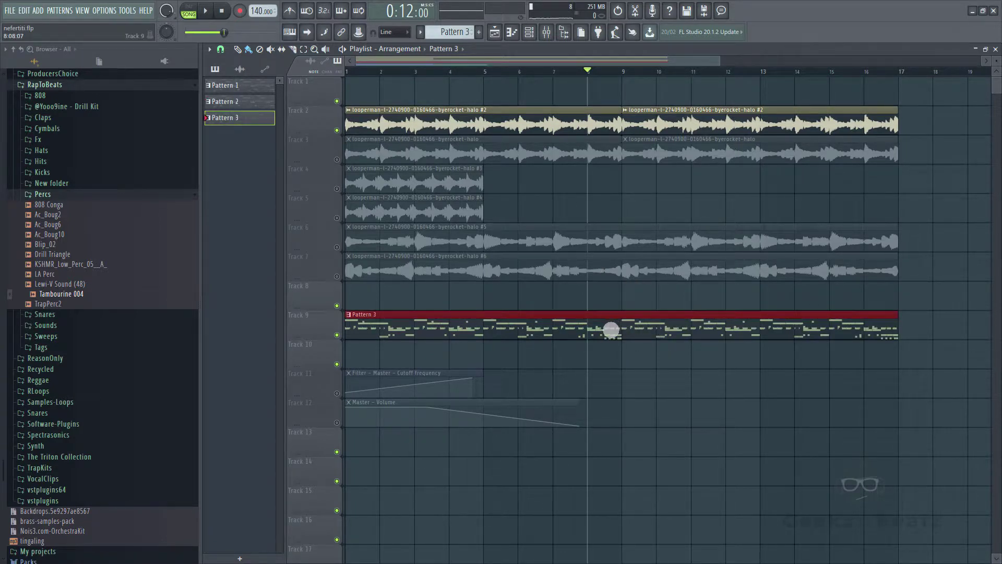
drag(611, 329, 584, 475)
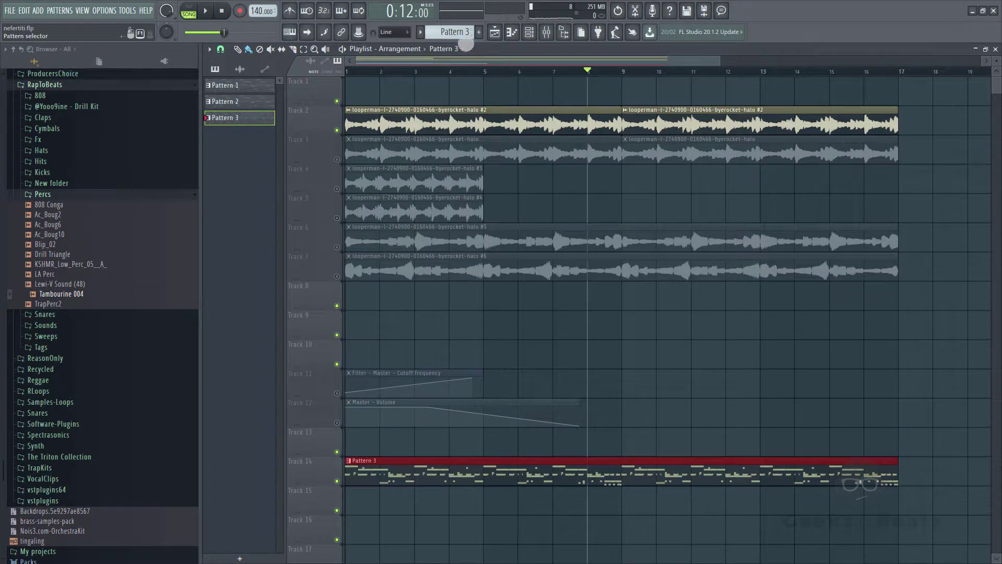
Split Pattern 3 by channel into a separate pattern for each drum sound.
click(462, 35)
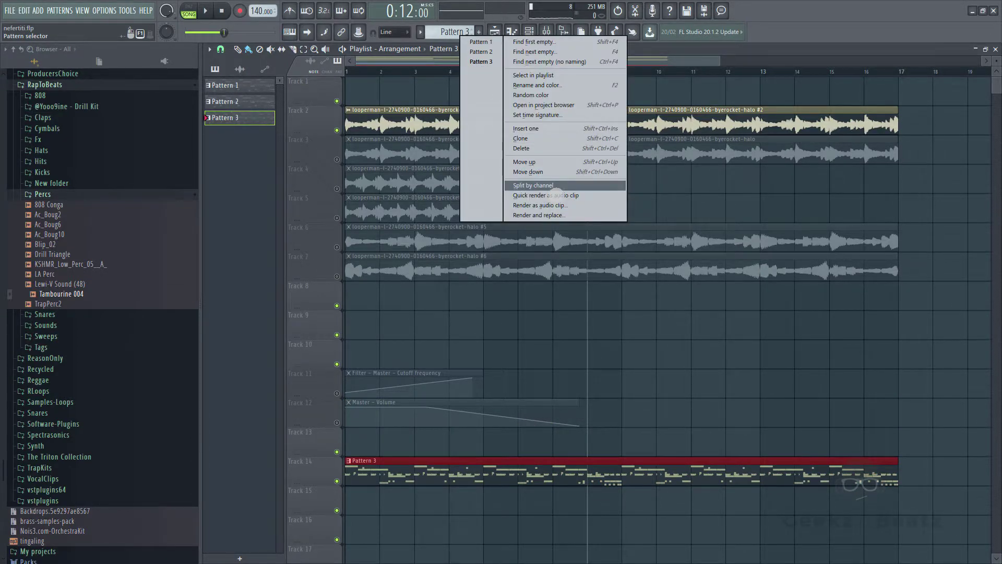
click(556, 186)
scroll(557, 282, down, 5)
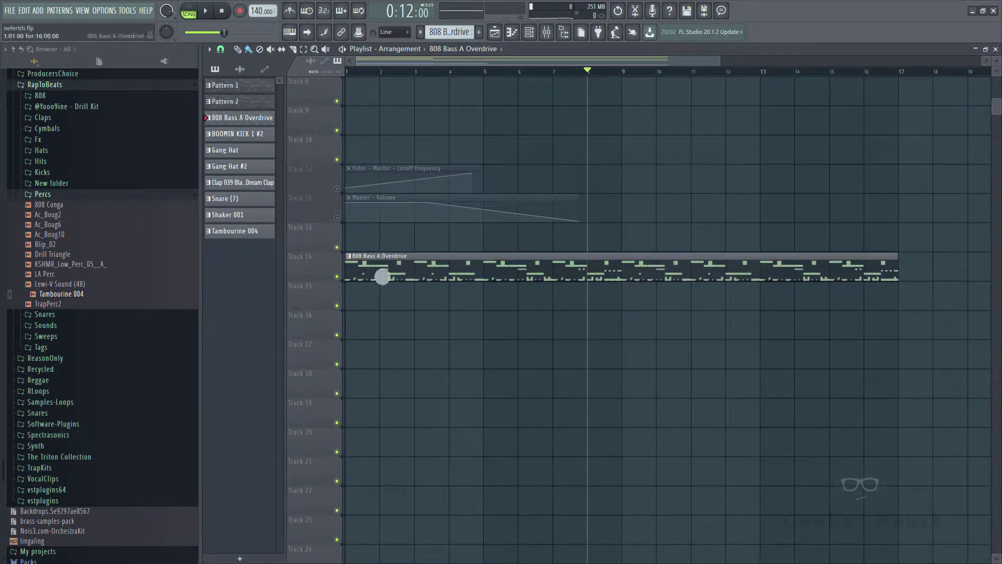
Spread the split pattern clips from track 14 onto their own tracks, from 808 Bass A Overdrive on track 16 to Tambourine 004 on track 23.
drag(382, 276, 374, 341)
drag(394, 285, 370, 481)
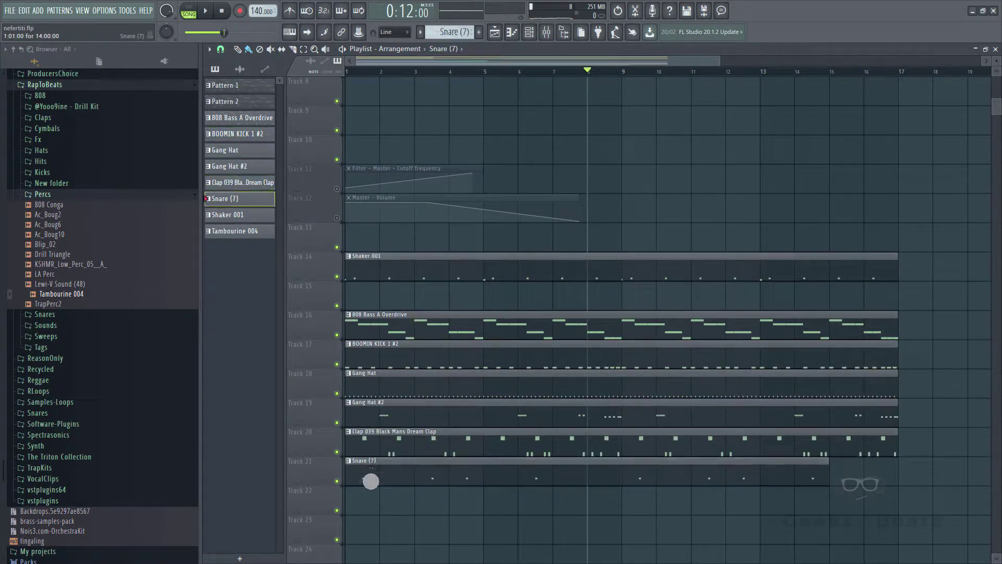
drag(396, 279, 408, 500)
click(420, 247)
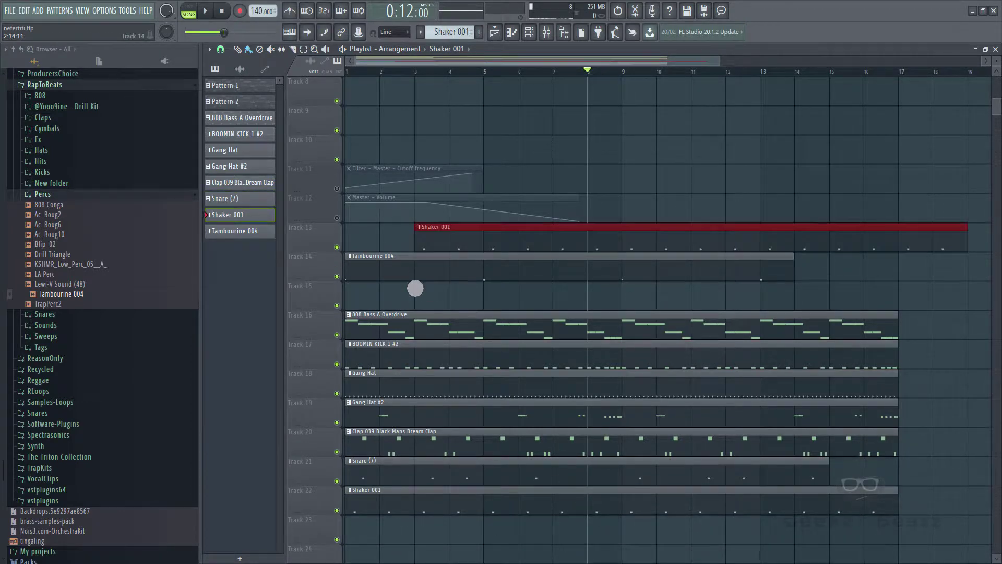
click(449, 254)
drag(427, 268, 421, 556)
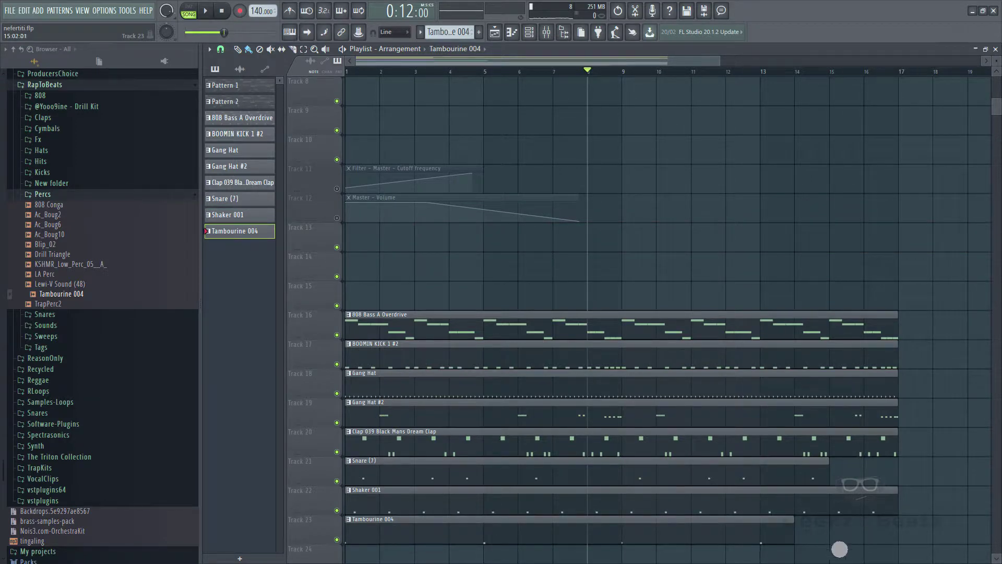
Move the filter cutoff and master volume automation clips from tracks 11 and 12 to tracks 26 and 27.
scroll(836, 501, up, 5)
drag(474, 426, 396, 322)
scroll(401, 321, down, 4)
key(ctrl+d)
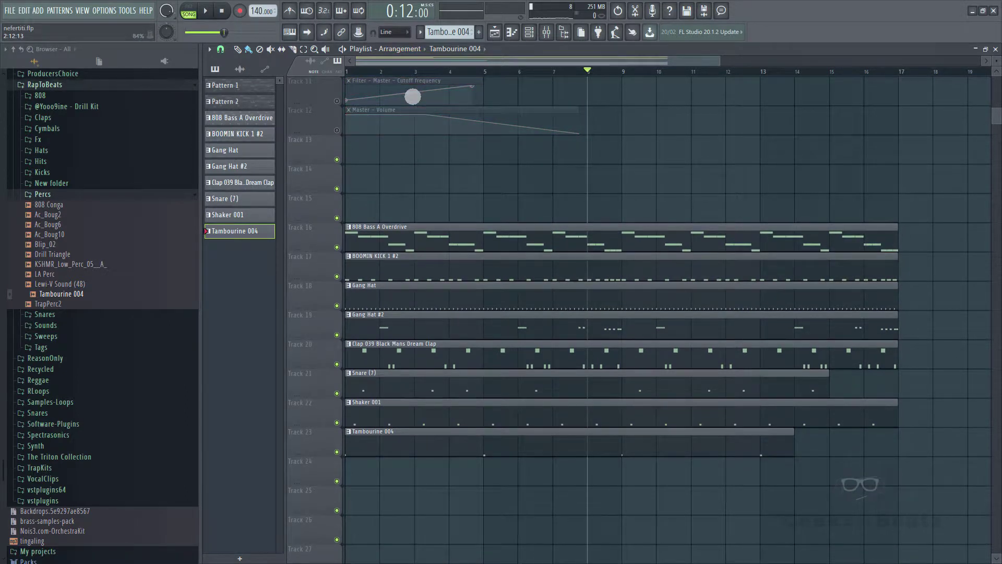
drag(478, 151, 432, 535)
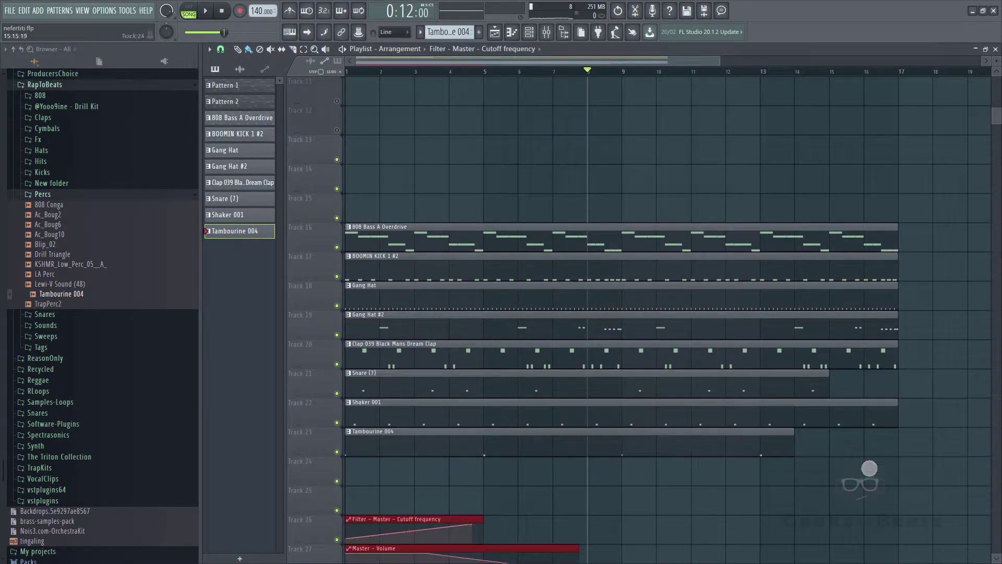
Move the eight drum clips up to tracks 8 to 15 and enable tracks 11 and 12.
drag(869, 468, 337, 172)
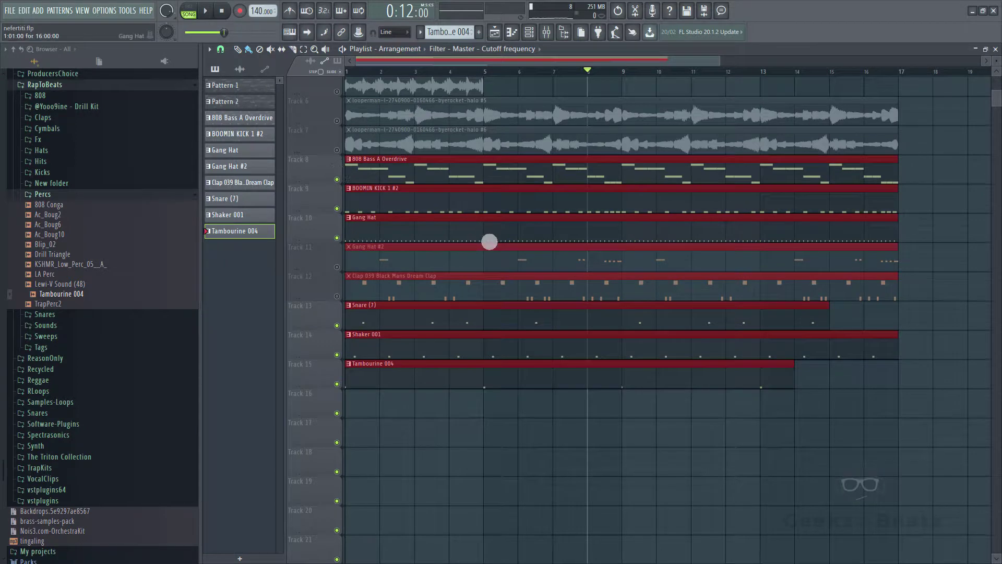
drag(347, 274, 344, 304)
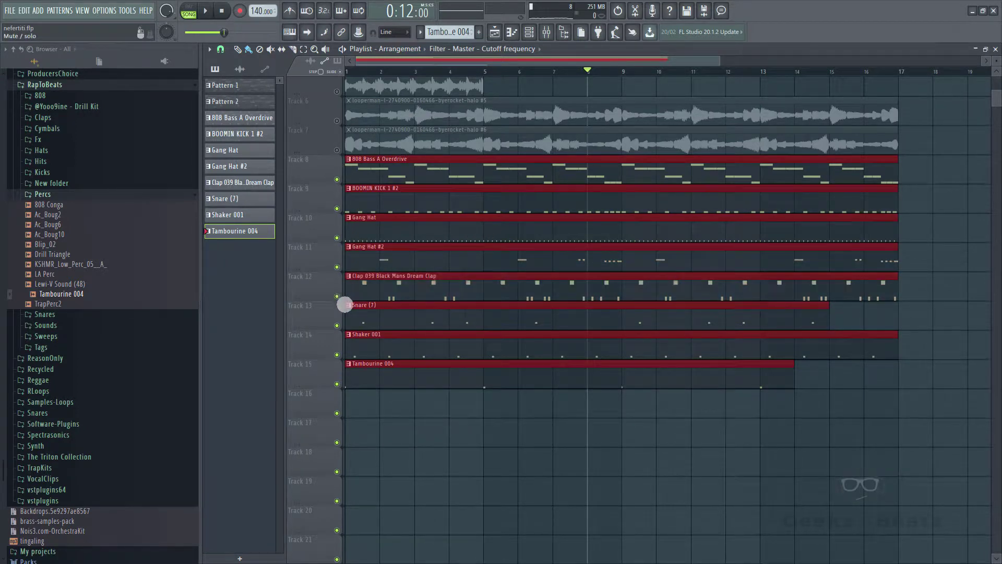
Select all the loop and drum clips on tracks 2 to 15 and duplicate them at bar 17.
drag(853, 417, 270, 11)
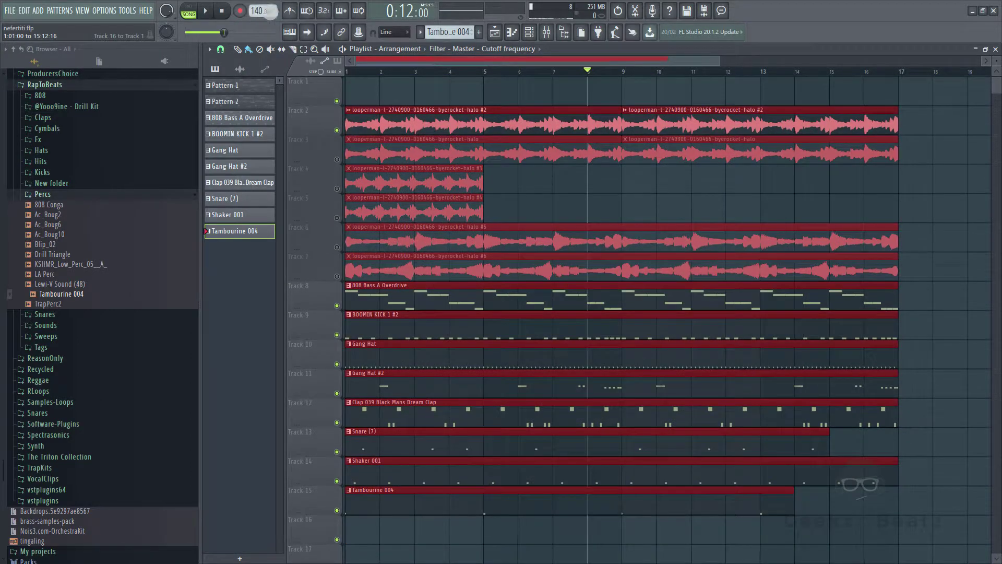
key(ctrl+b)
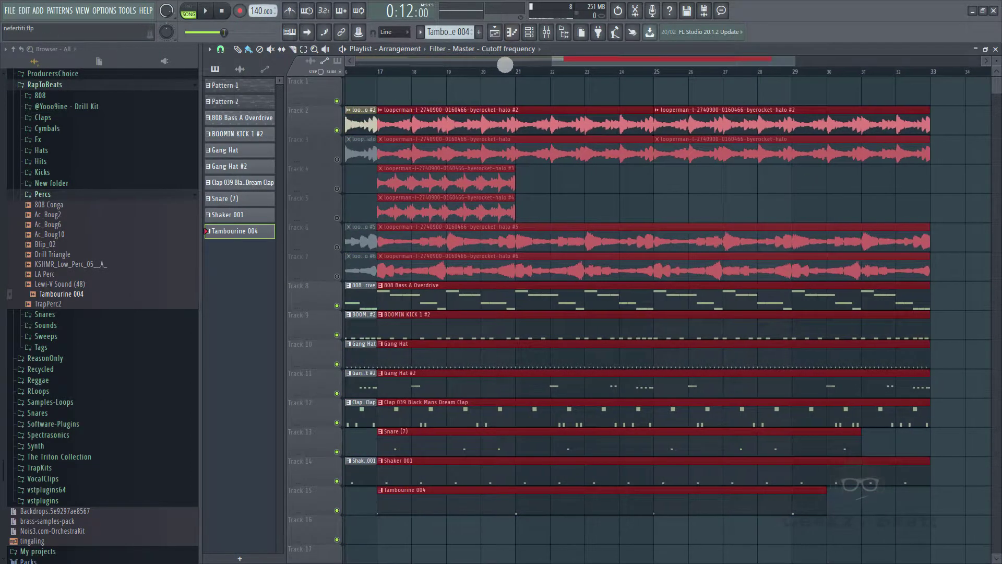
scroll(408, 89, left, 3)
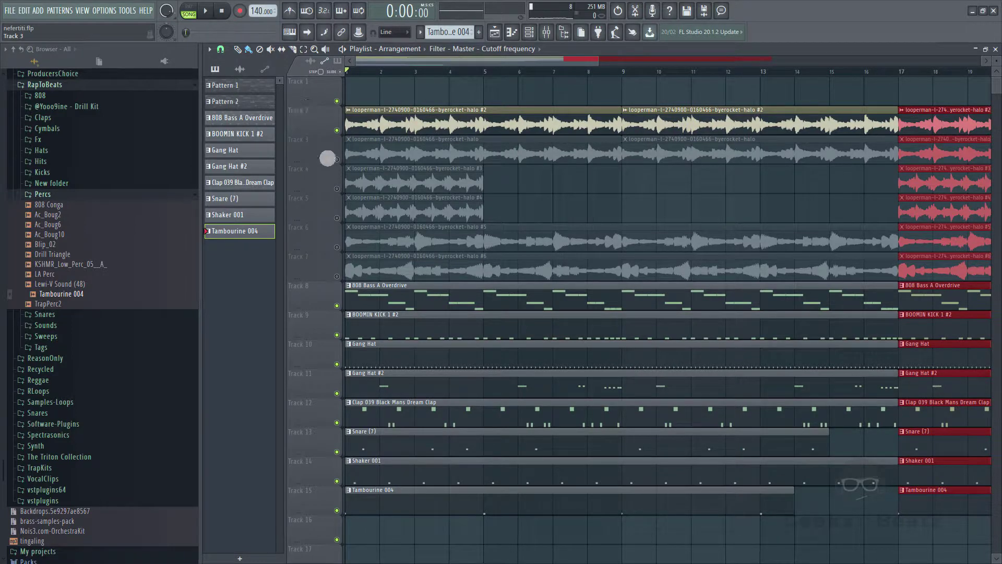
Enable tracks 2 to 7 and mute the individual loop clip at bar 1 on track 3.
click(336, 130)
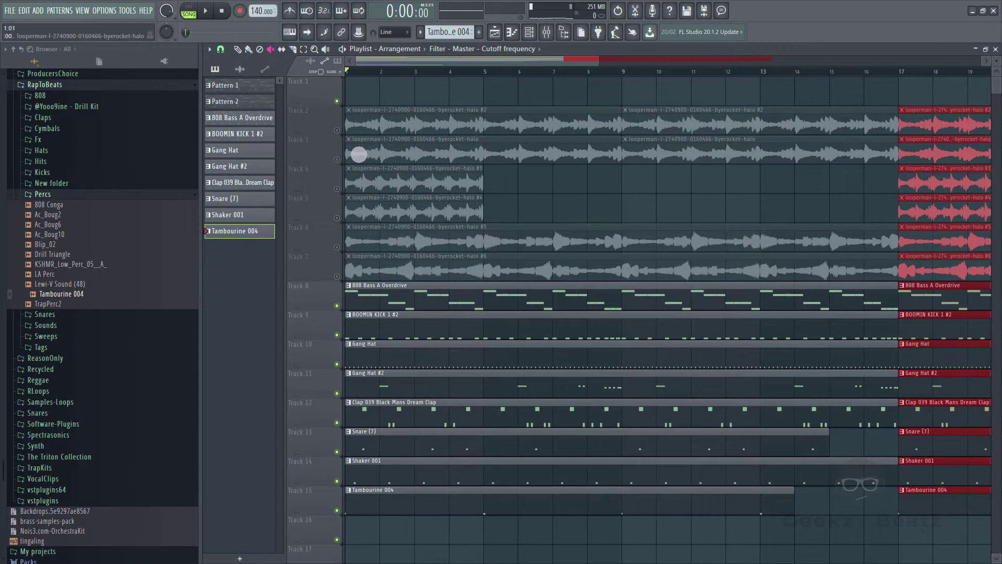
click(358, 154)
drag(345, 168, 346, 280)
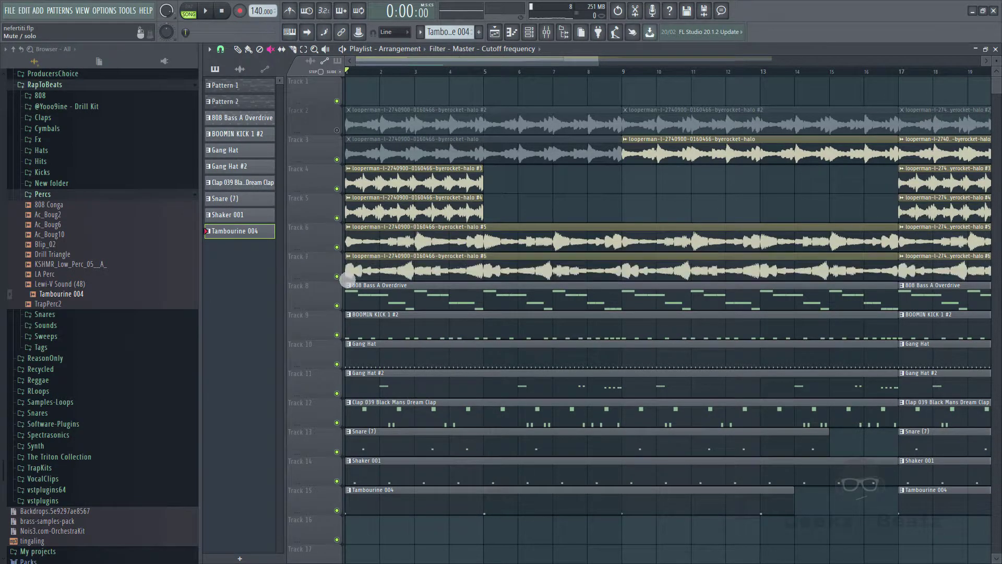
click(345, 140)
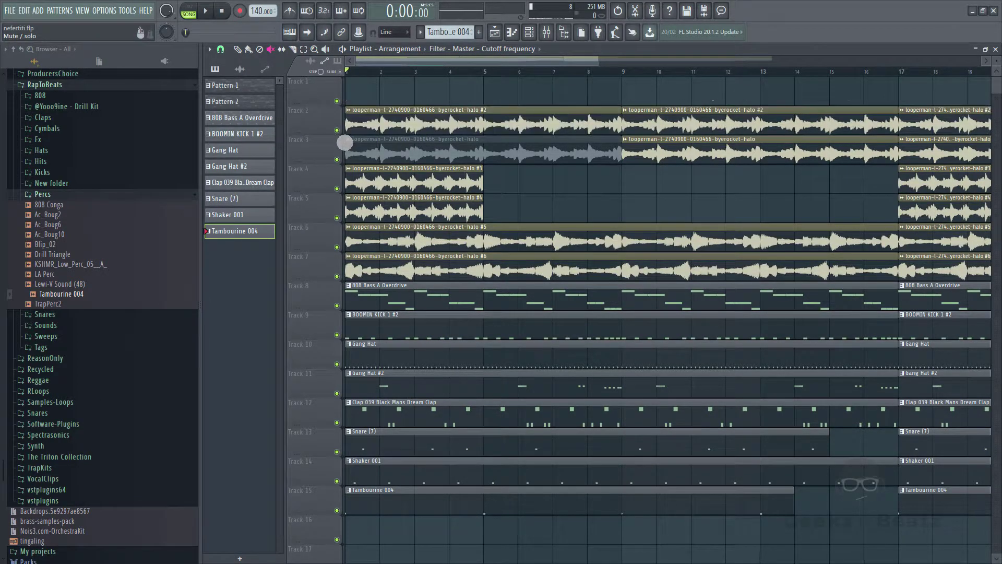
Mute both track 2 loop clips before bar 17 and the clips at bar 1 on tracks 4 to 7.
click(373, 134)
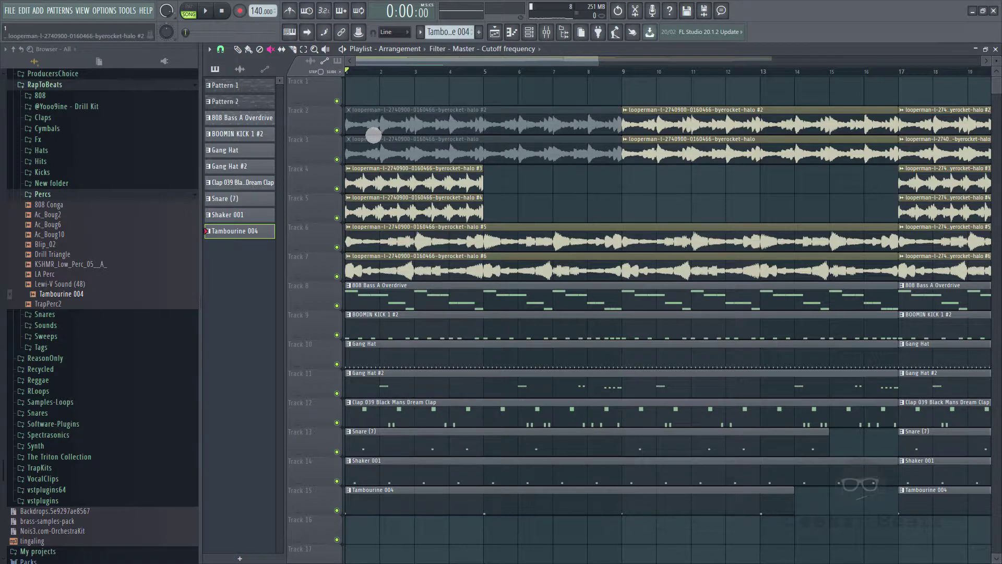
click(681, 137)
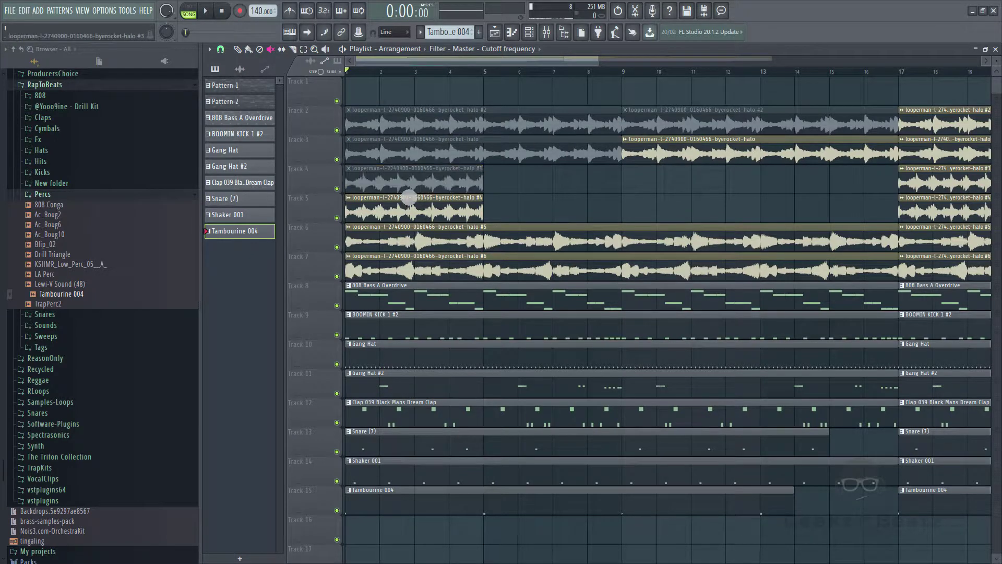
click(402, 243)
click(399, 273)
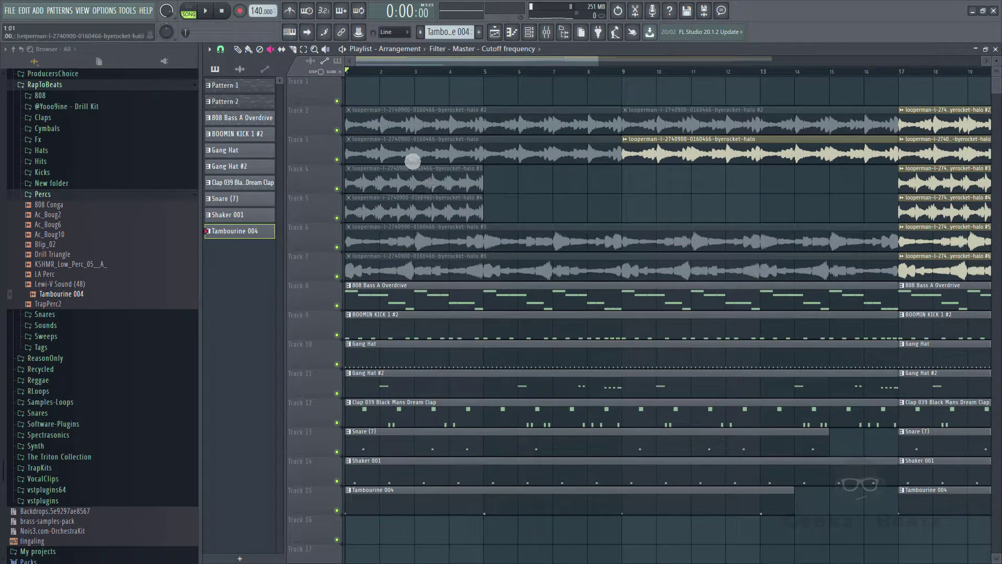
Audition the opening with track 3's loop, mute both its clips before bar 17 and unmute both track 2 clips there instead.
click(412, 161)
key(space)
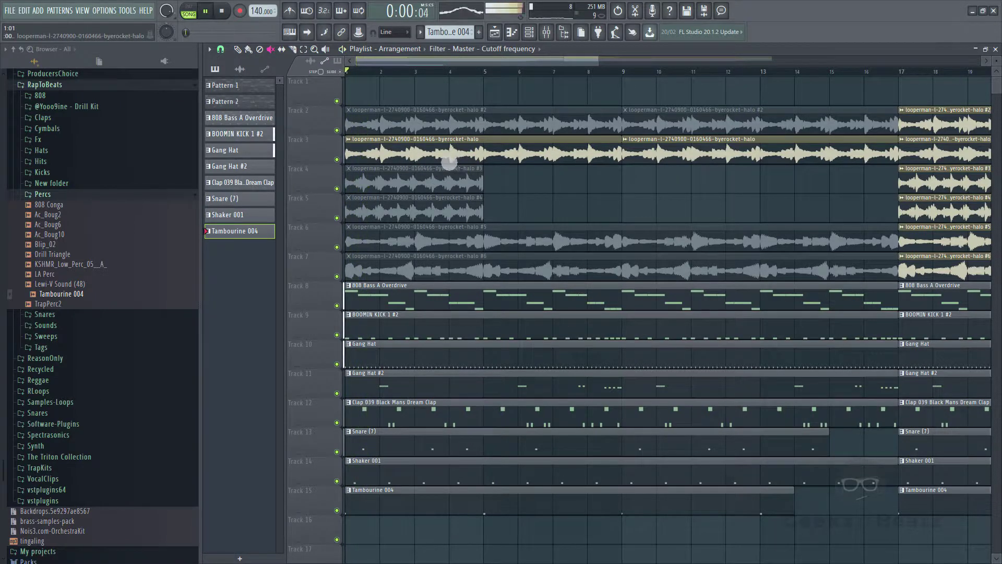
click(447, 156)
key(space)
click(419, 129)
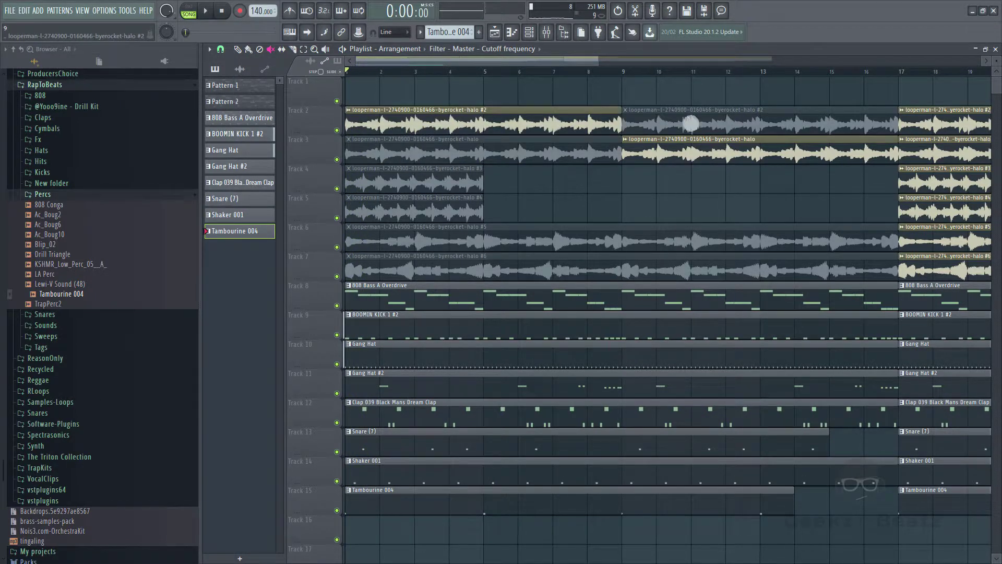
click(690, 124)
click(669, 156)
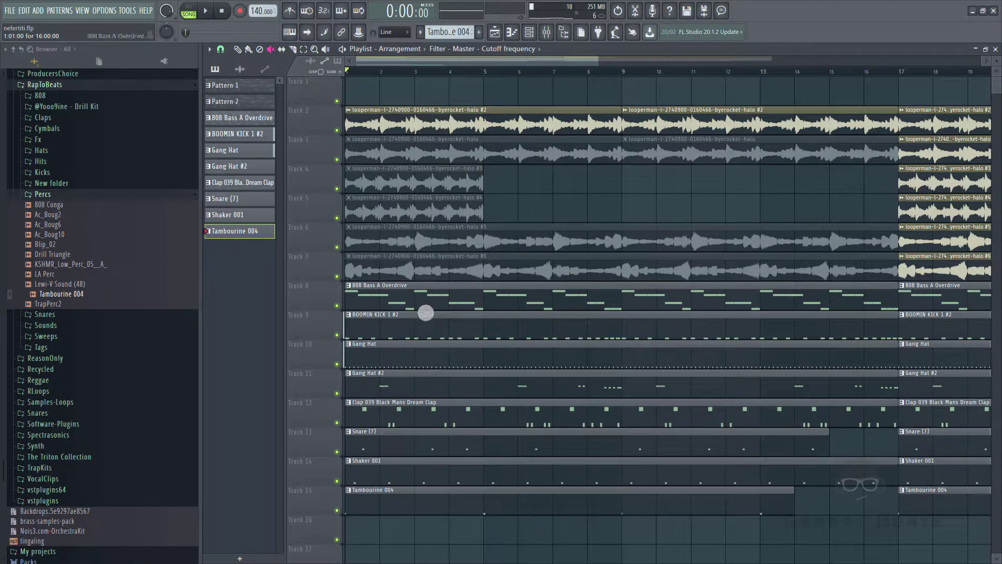
Mute the 808, kick, both Gang Hat and clap clips at bar 1 on tracks 8 to 12 and play the intro.
drag(426, 312, 394, 425)
key(space)
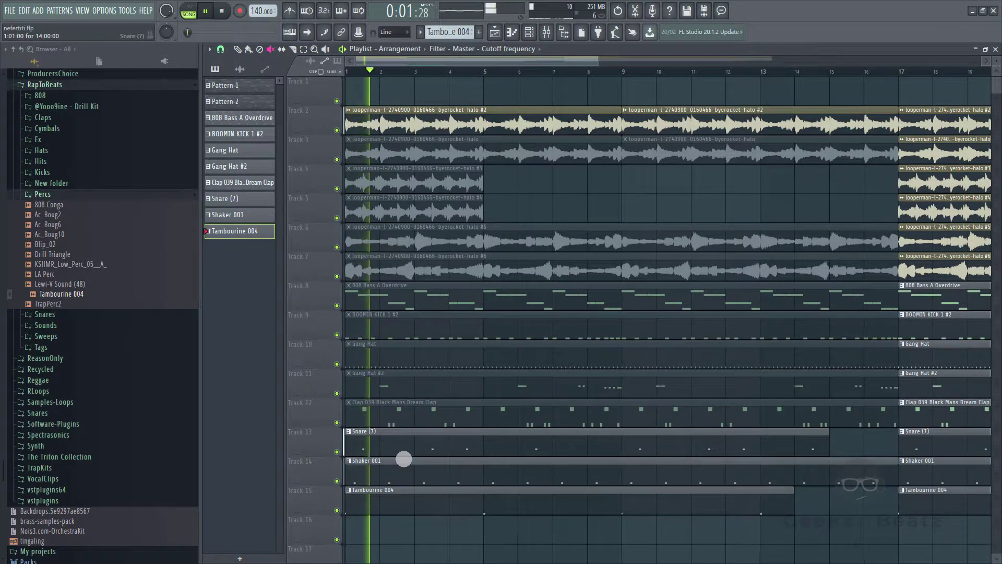
Mute the filter cutoff and master volume automation clips on tracks 26 and 27 and restart playback.
scroll(463, 463, down, 4)
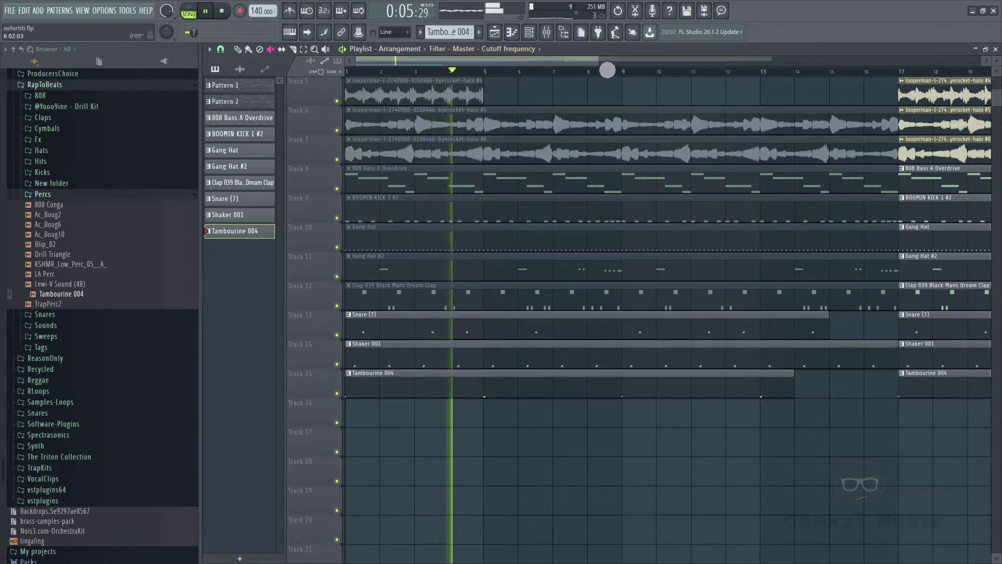
drag(607, 70, 740, 84)
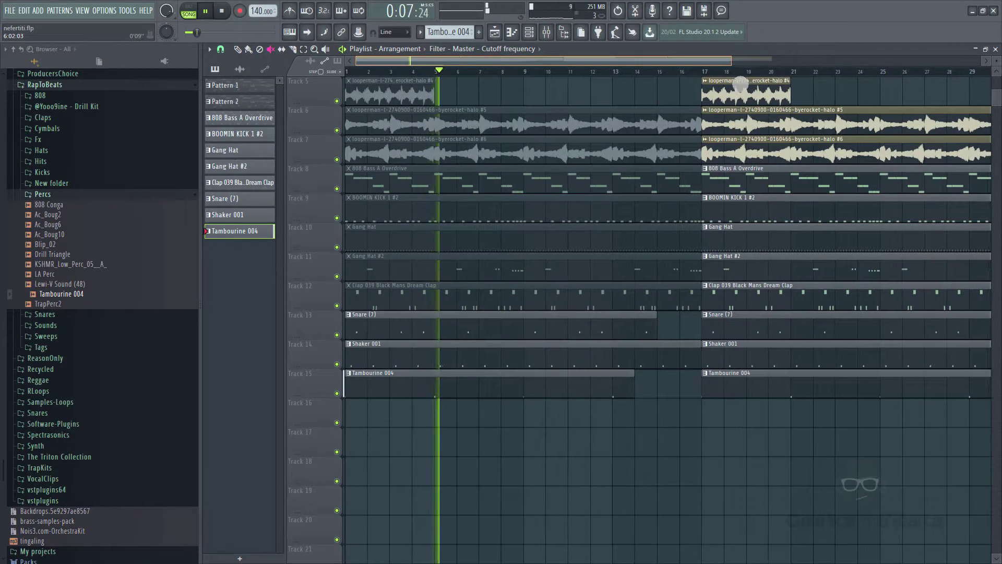
scroll(433, 433, down, 7)
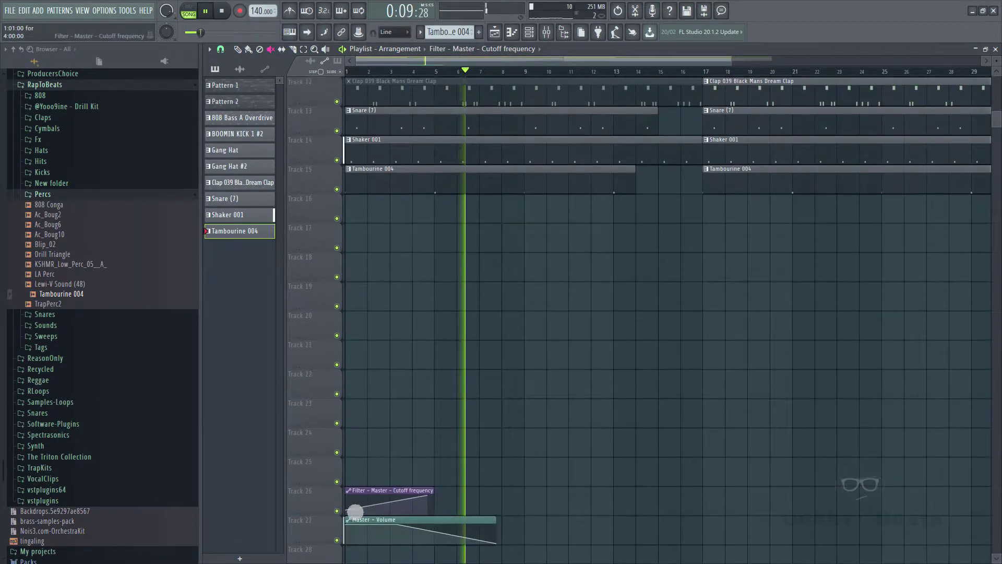
key(space)
click(340, 552)
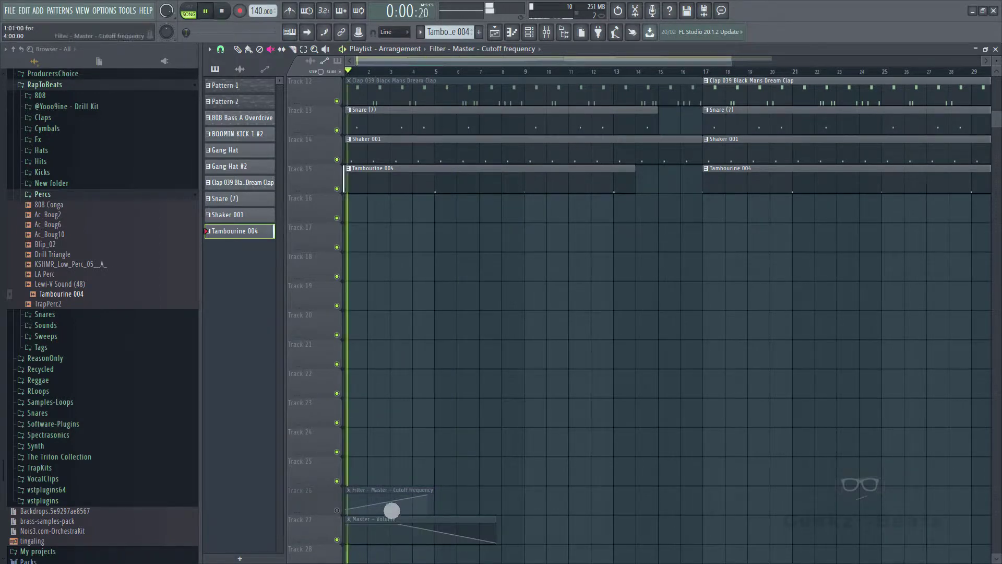
Play back the intro, unmute the track 3 loop clip at bar 9 and mute the track 2 clip there.
scroll(481, 439, up, 6)
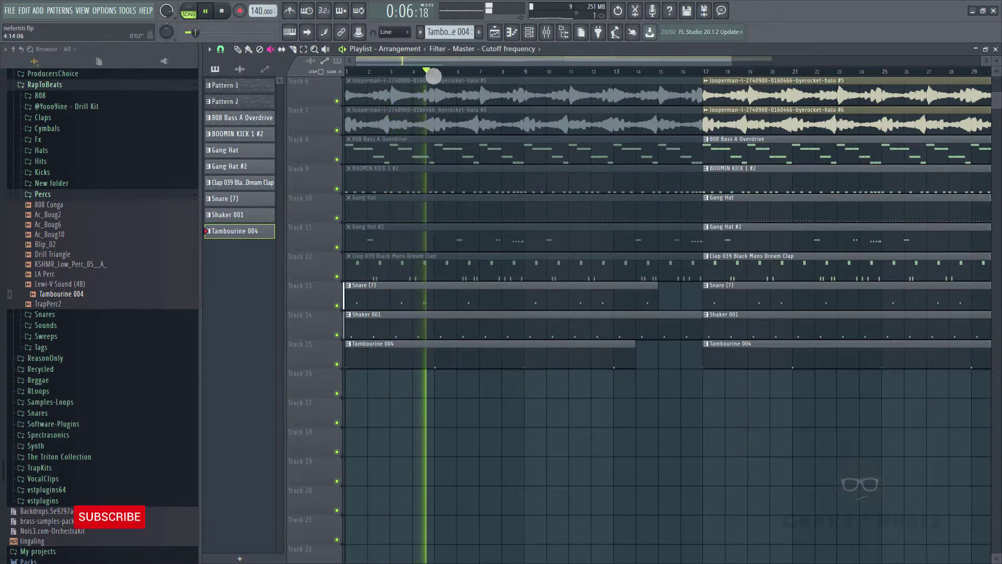
scroll(830, 229, up, 1)
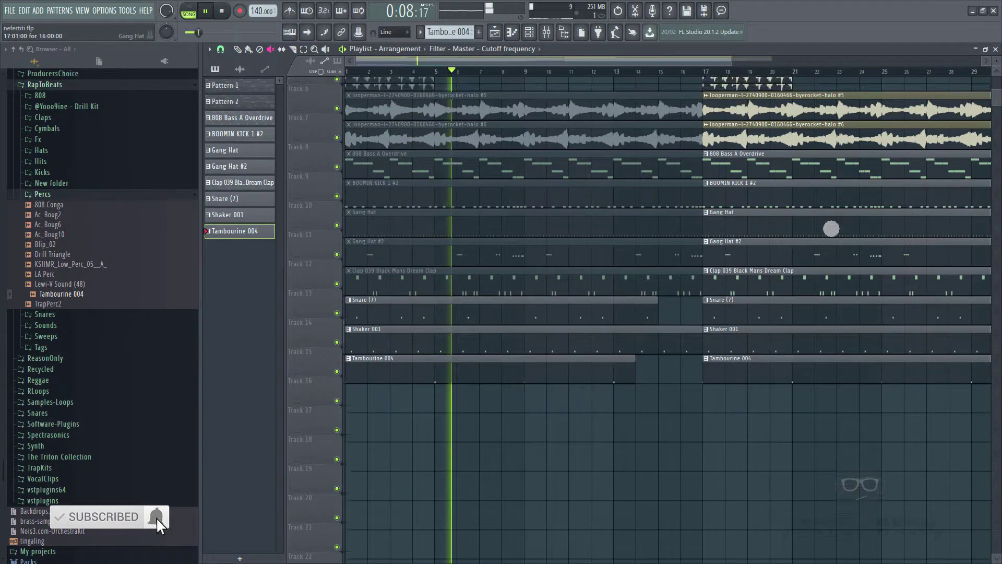
scroll(831, 229, up, 2)
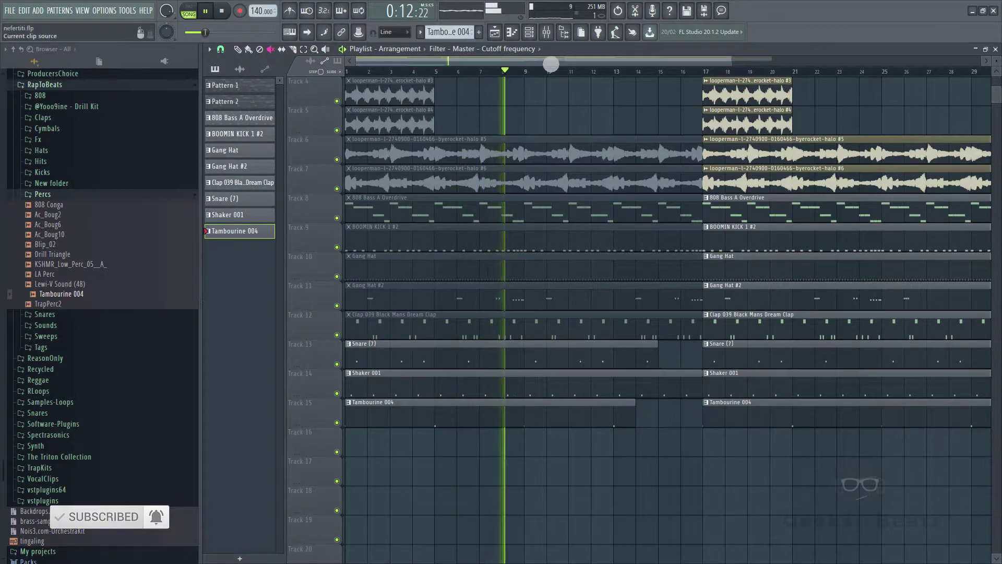
key(space)
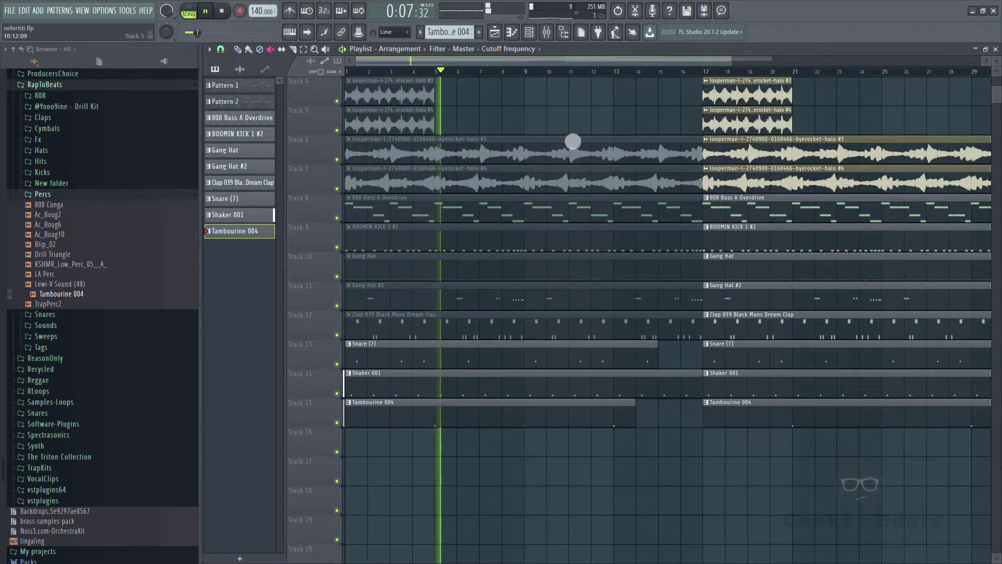
scroll(573, 142, up, 3)
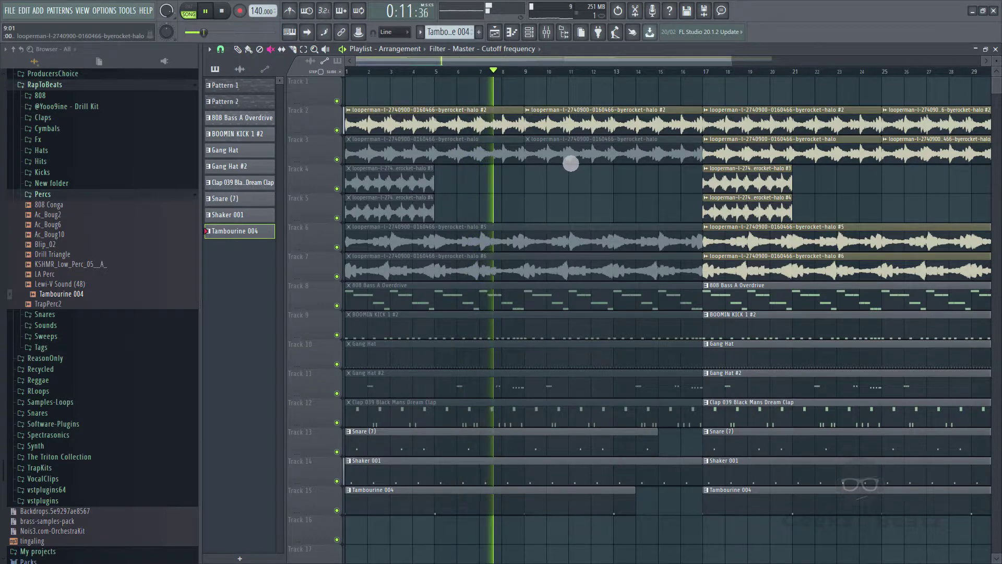
click(567, 140)
click(562, 126)
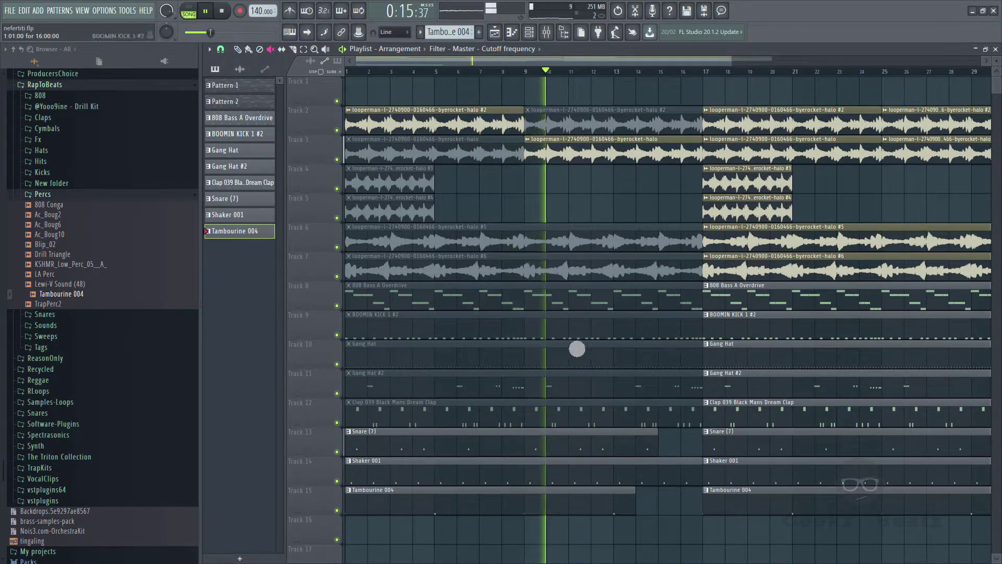
Unmute the first Gang Hat clip on track 10 and trim its start to bar 9.
click(563, 353)
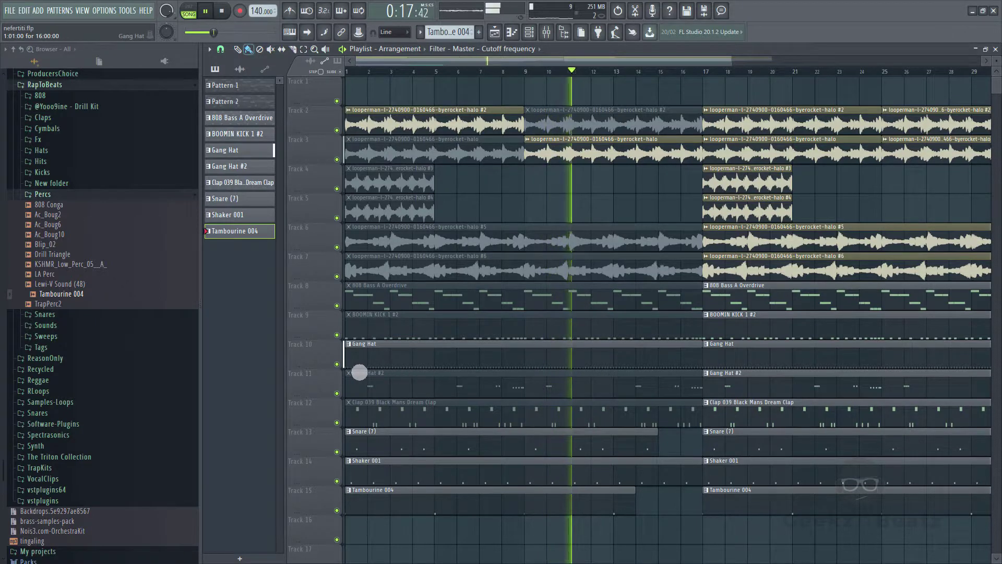
drag(355, 368, 539, 363)
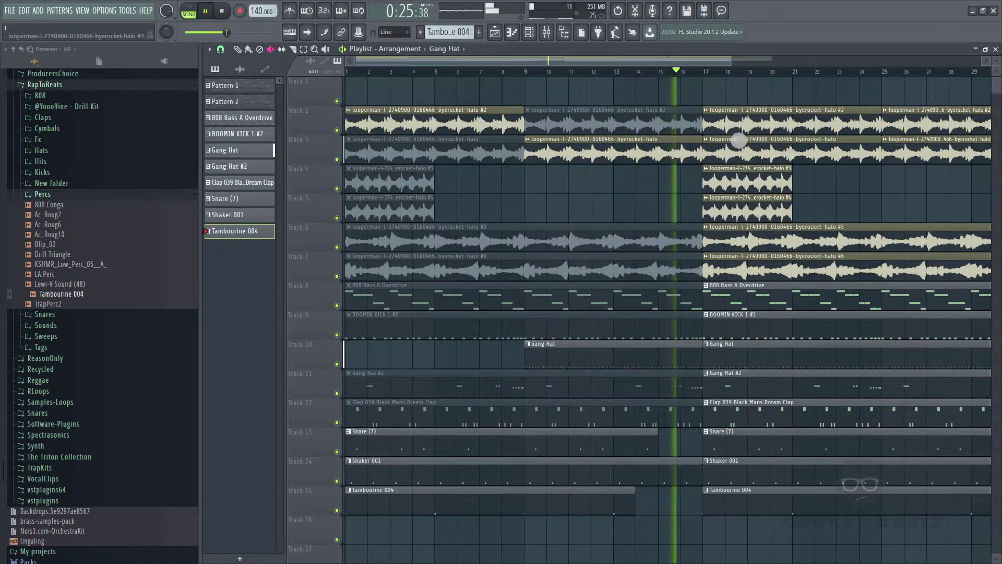
Mute the loop clips at bar 17 on tracks 3 to 7.
click(741, 153)
drag(745, 183, 752, 270)
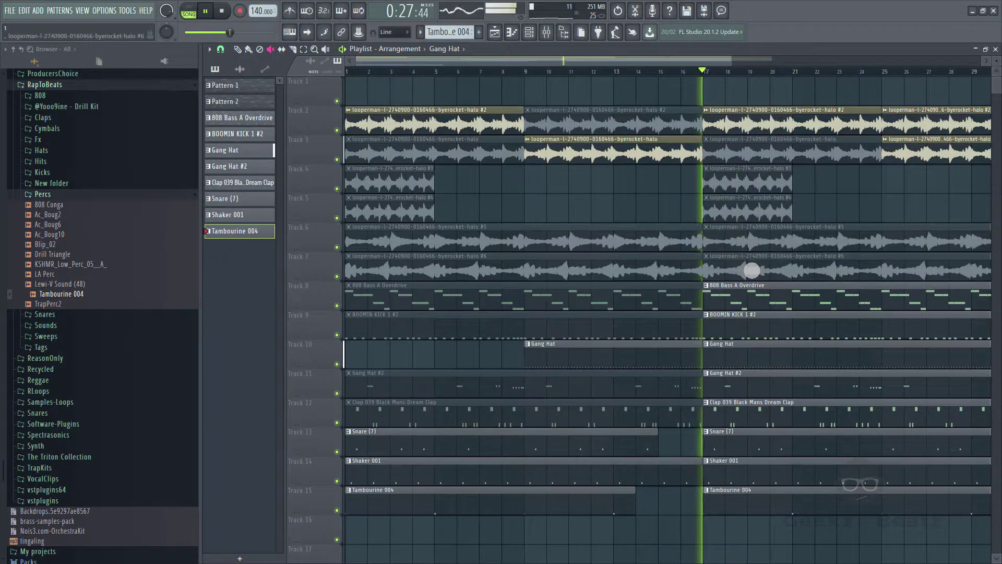
Mute the track 2 loop clip at bar 25 and duplicate the clips of bars 17 to 32 on tracks 2 to 15 to bar 33.
drag(609, 74, 720, 81)
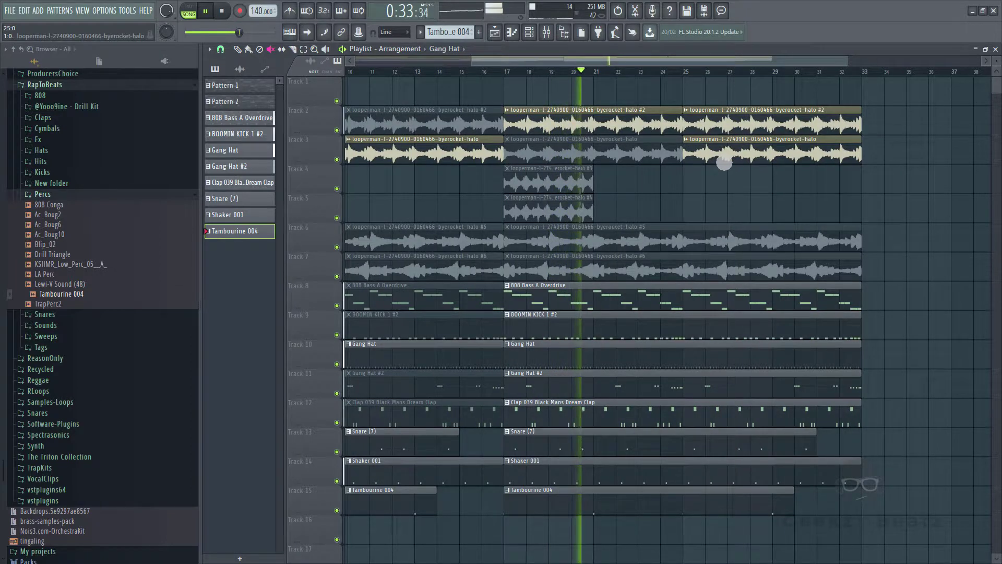
click(712, 125)
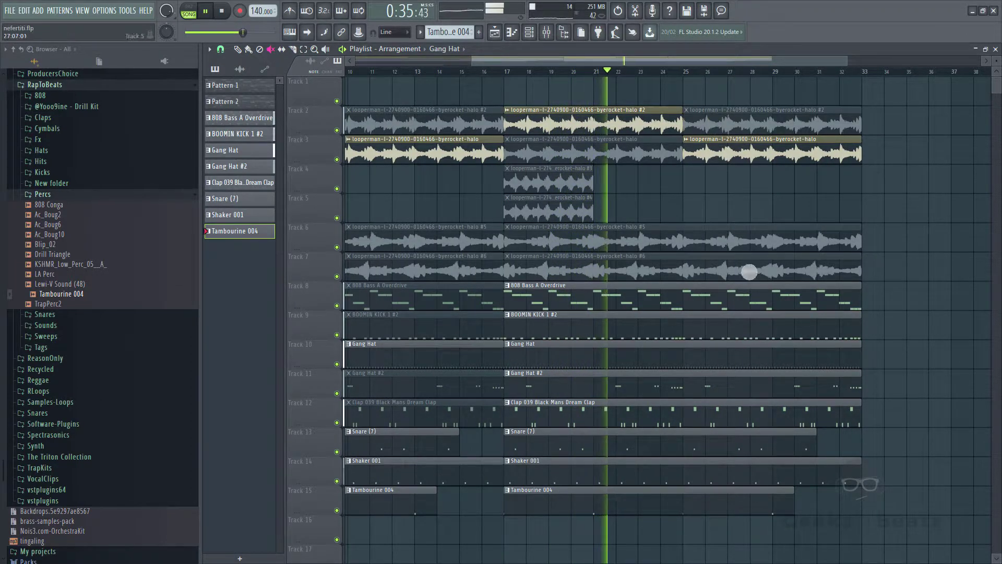
drag(856, 536, 559, 122)
key(ctrl+b)
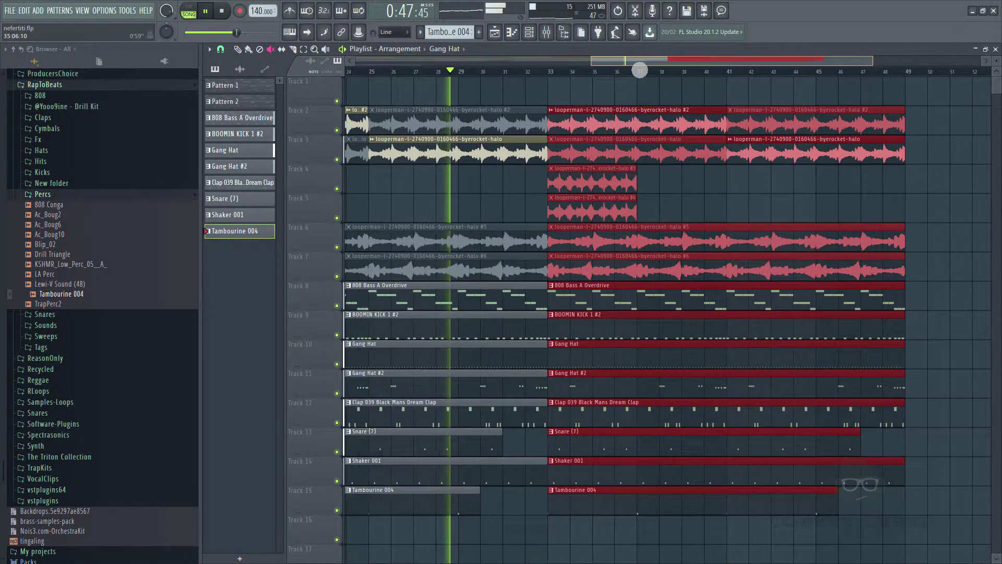
drag(640, 70, 659, 68)
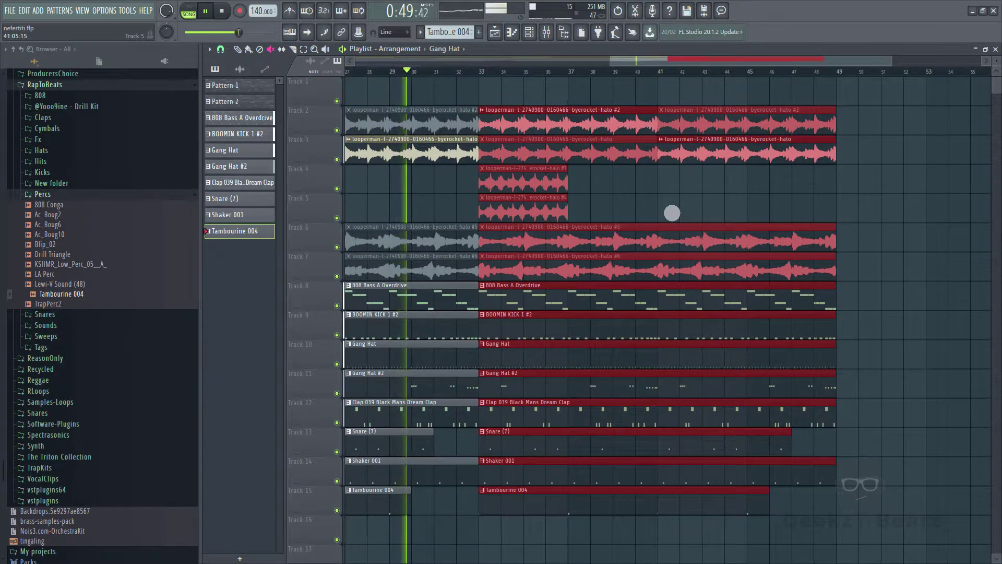
click(649, 196)
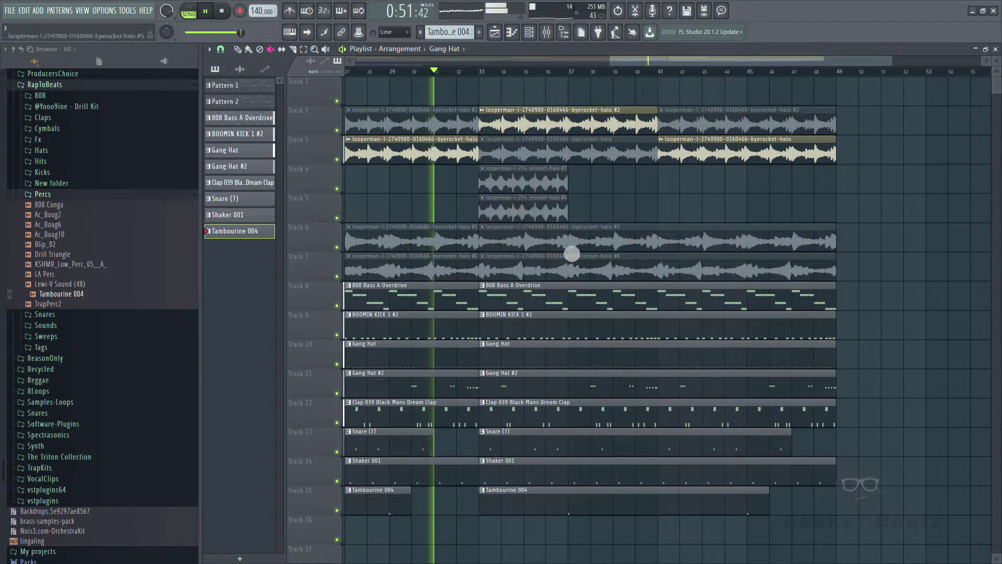
Mute the 808 Bass A Overdrive clip on track 8 and the Snare (7) clip on track 13 at bar 33.
click(523, 300)
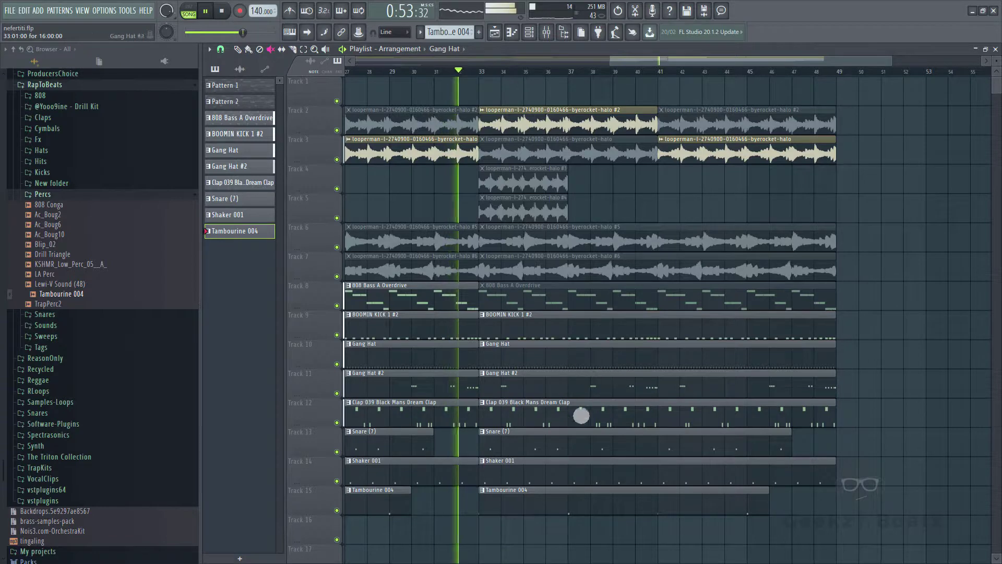
click(536, 448)
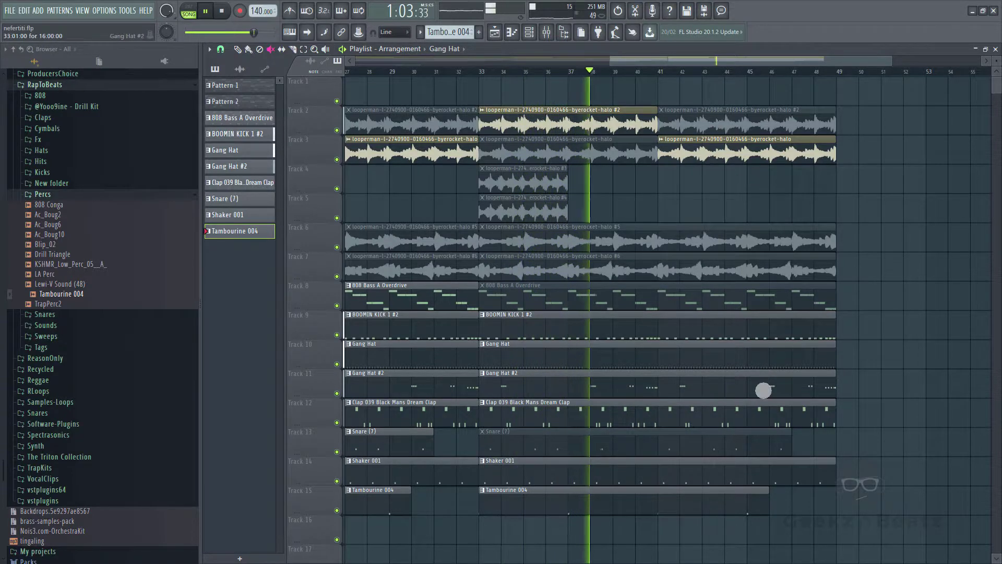
scroll(824, 509, down, 5)
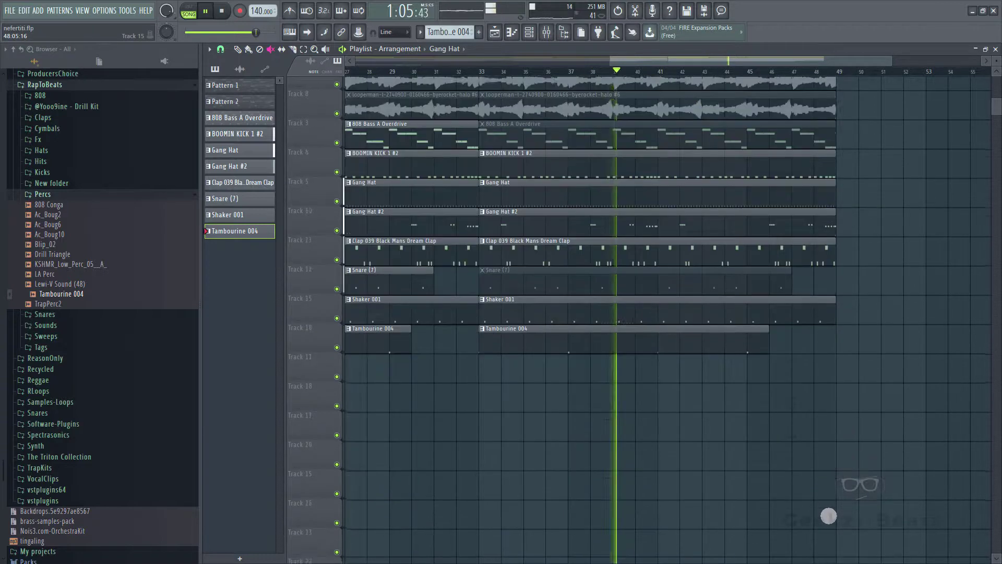
scroll(824, 501, up, 5)
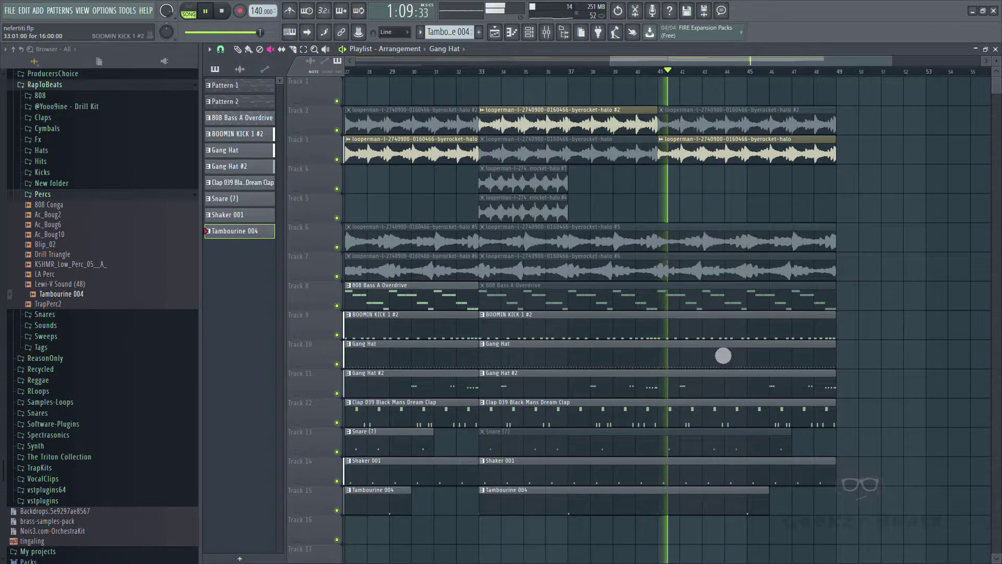
Duplicate the whole arrangement of bars 1 to 48 on tracks 2 to 15 to bar 49.
key(b)
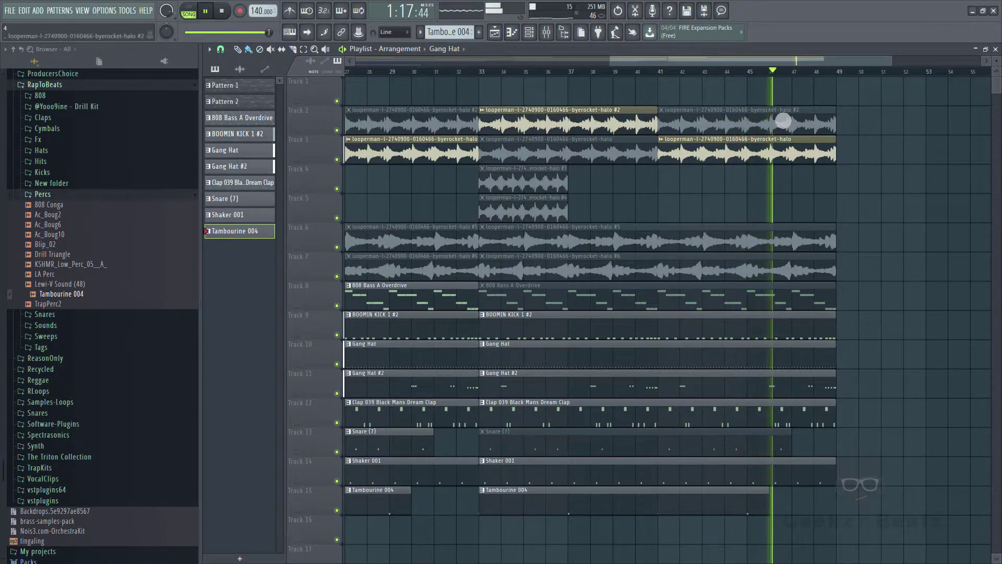
drag(887, 60, 978, 71)
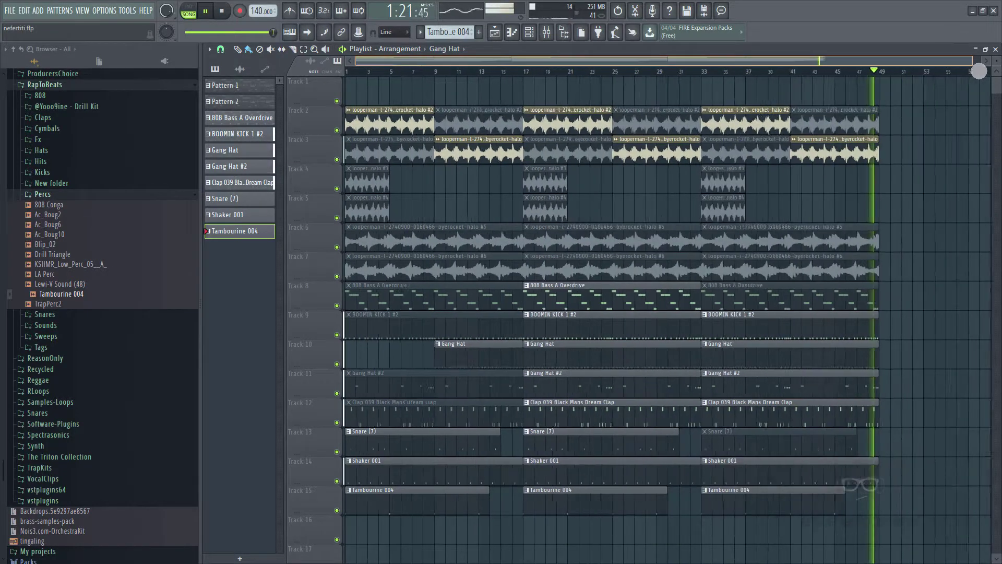
scroll(789, 186, down, 2)
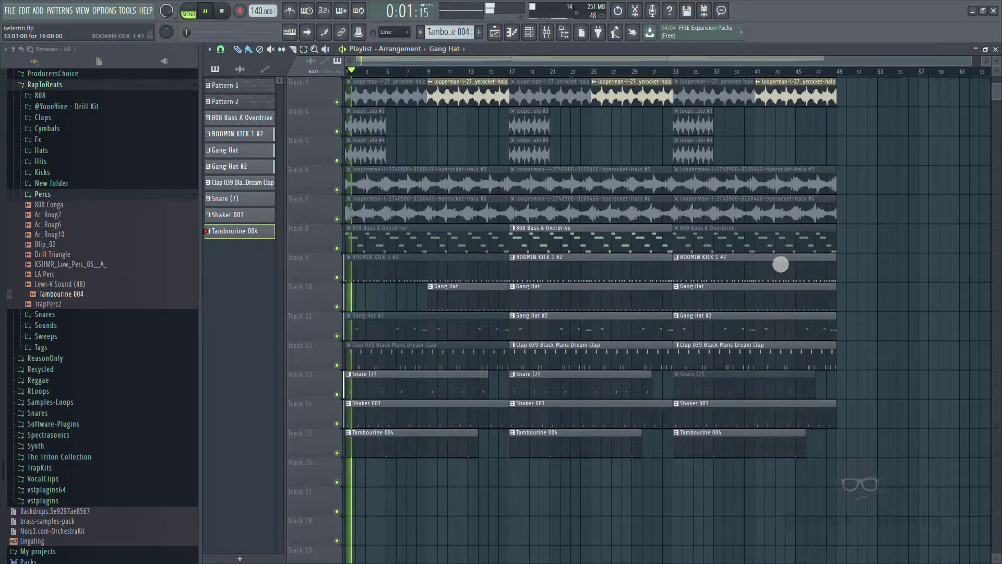
drag(816, 413, 360, 79)
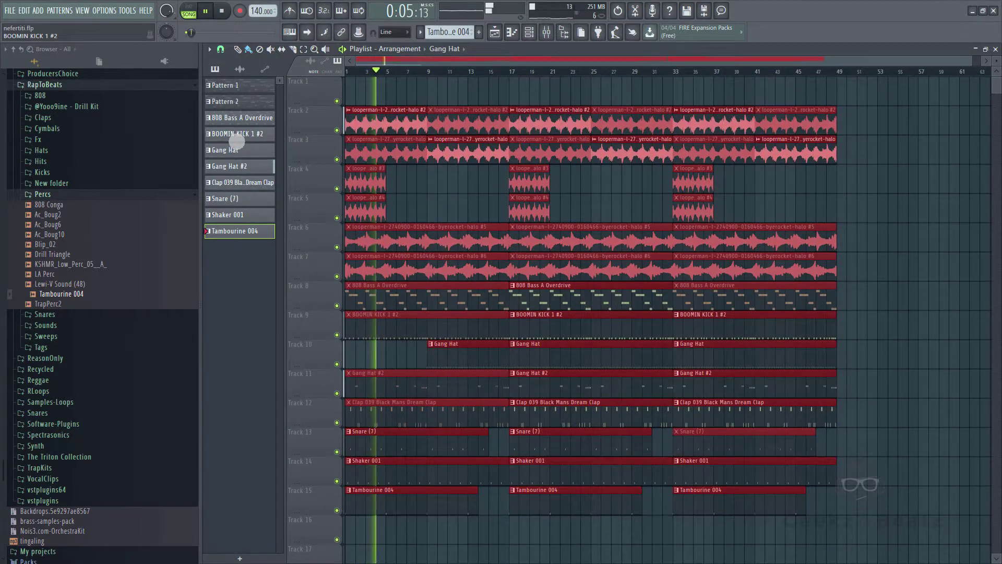
key(ctrl+b)
key(space)
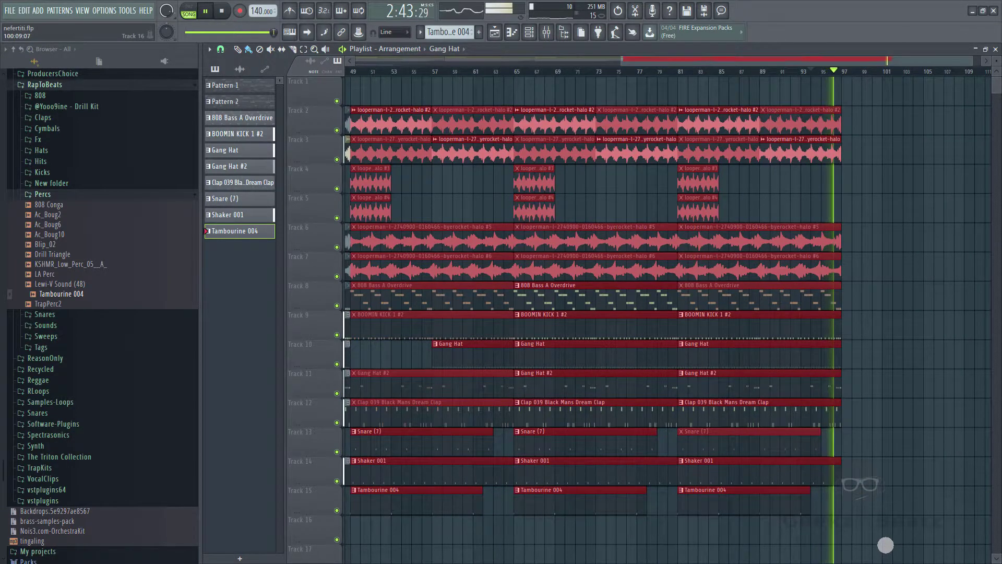
Duplicate the bar 81 section to bar 97, with the 808 bass unmuted and the kick and Gang Hat clips muted there.
drag(880, 542, 699, 118)
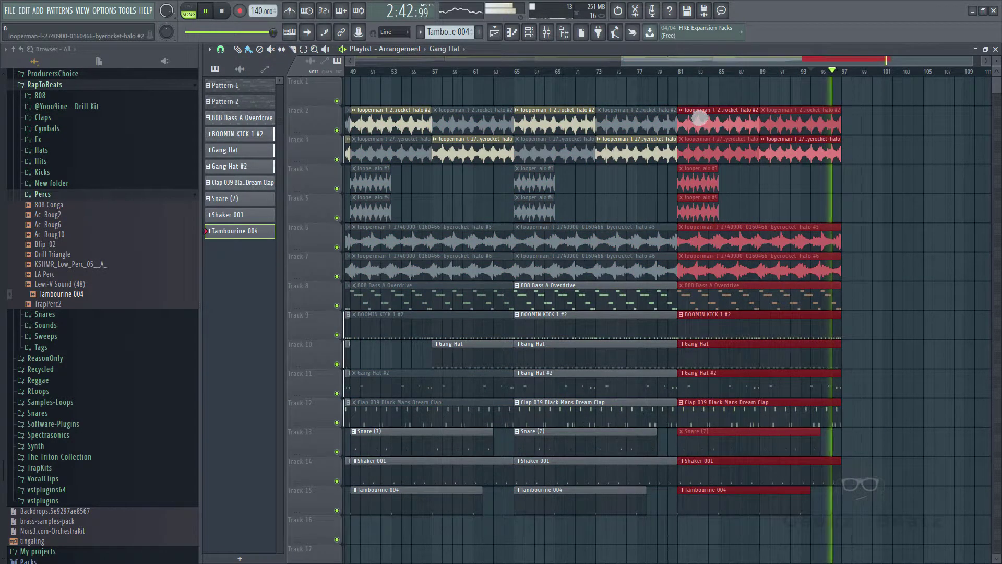
key(ctrl+b)
key(space)
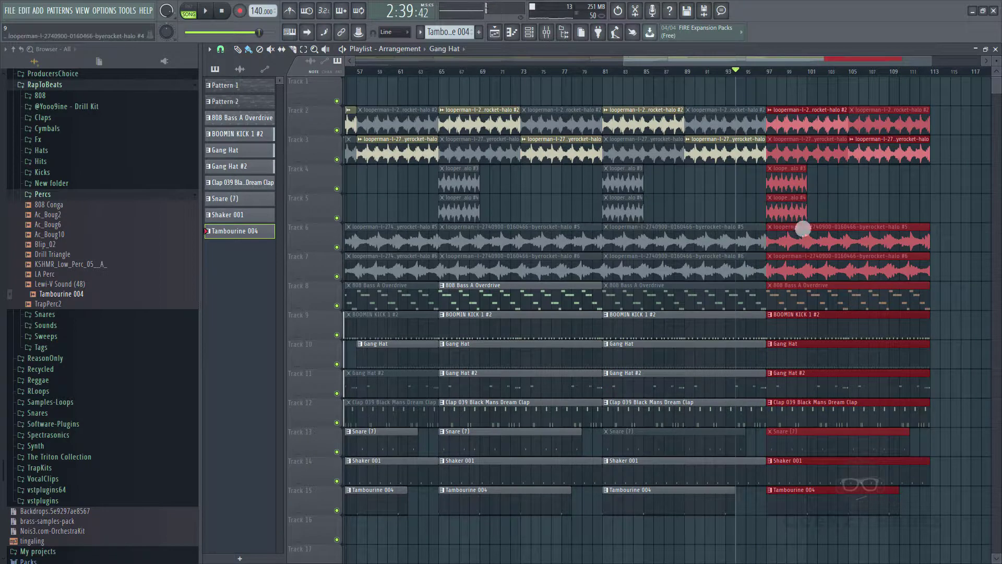
click(965, 238)
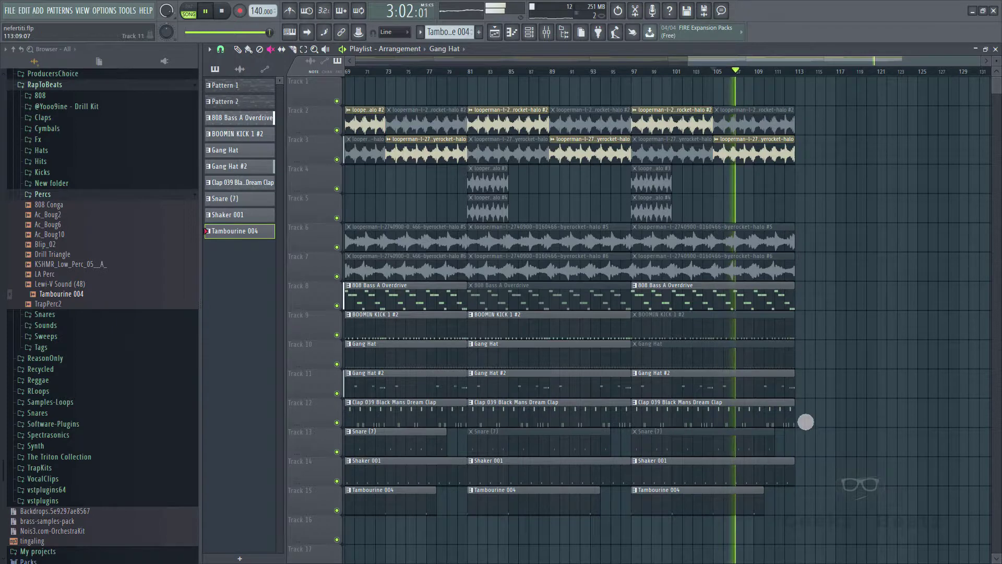
Duplicate the bar 97 section to bar 113 and unmute its BOOMIN KICK and Gang Hat clips.
drag(818, 516, 656, 119)
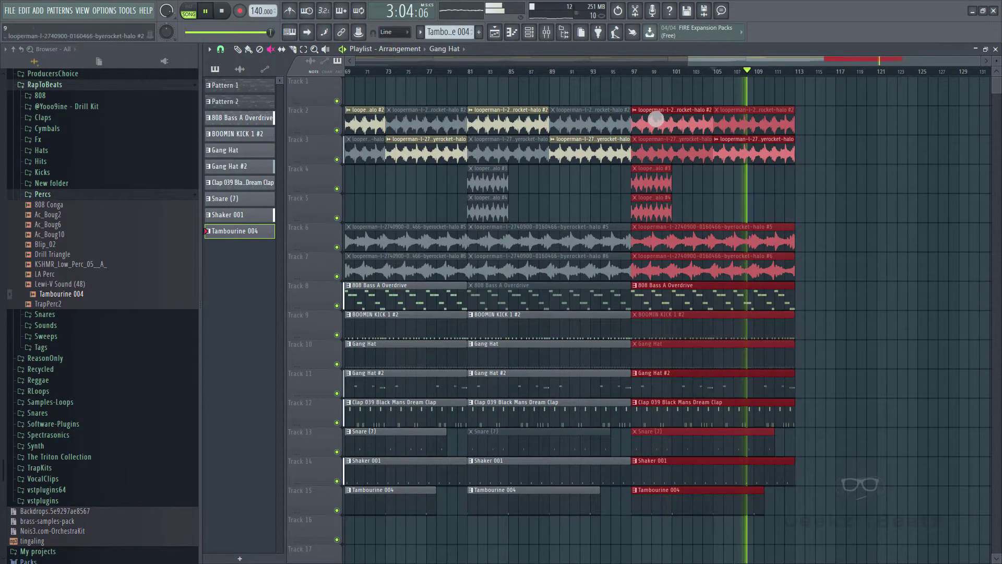
key(ctrl+b)
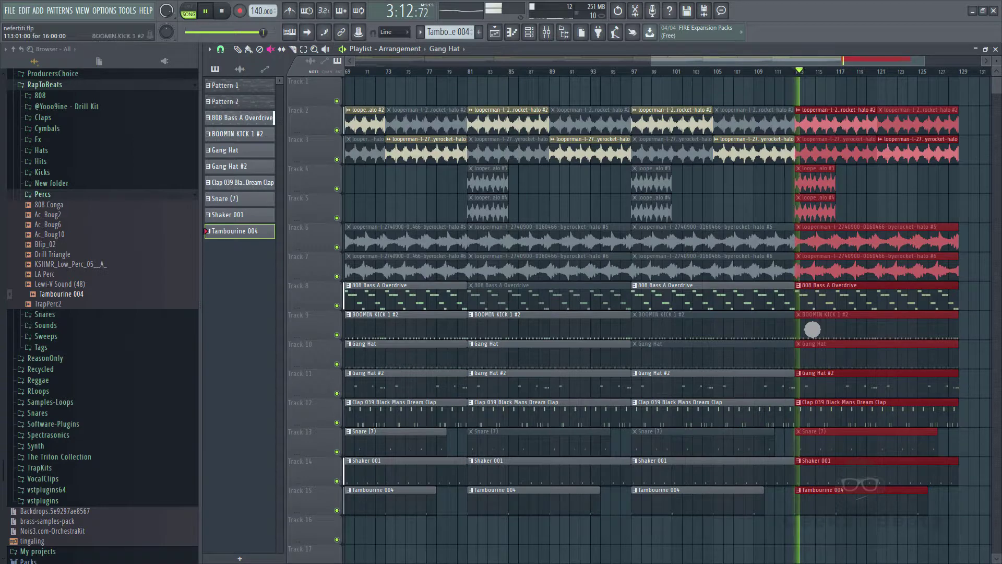
click(812, 329)
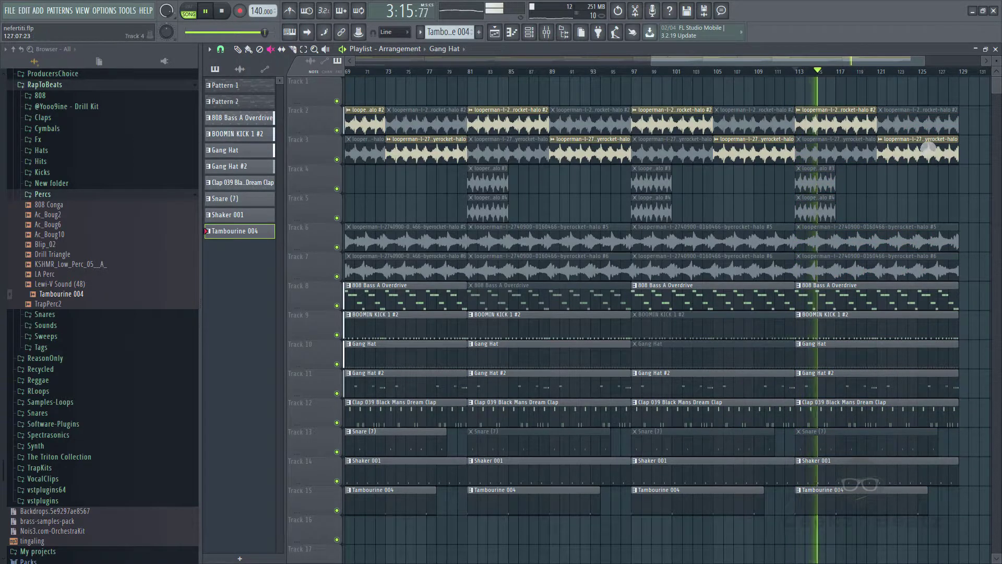
Stop playback and move the Master - Volume automation clip from track 27 to track 17 at about bar 120.
scroll(661, 161, down, 5)
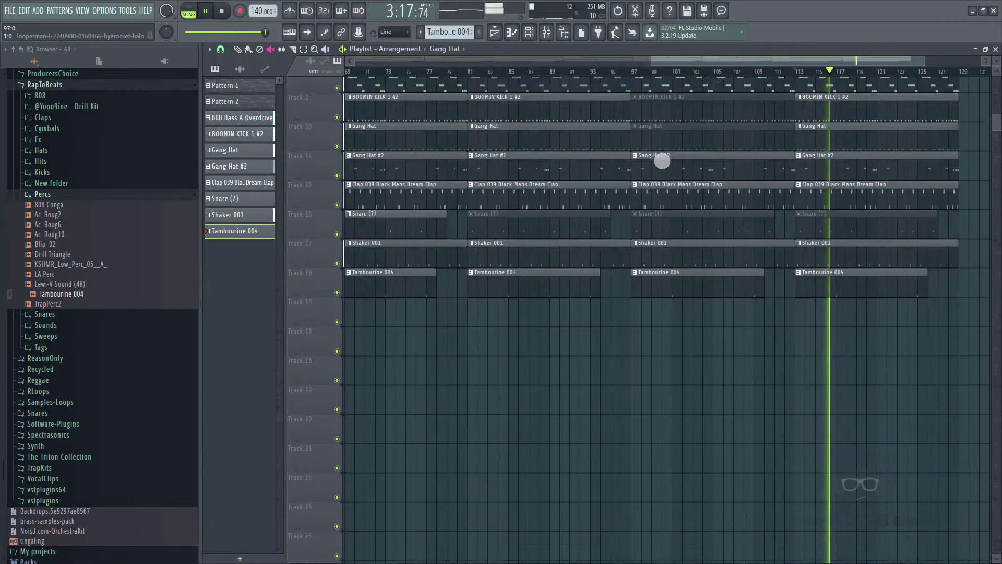
key(space)
drag(766, 62, 330, 68)
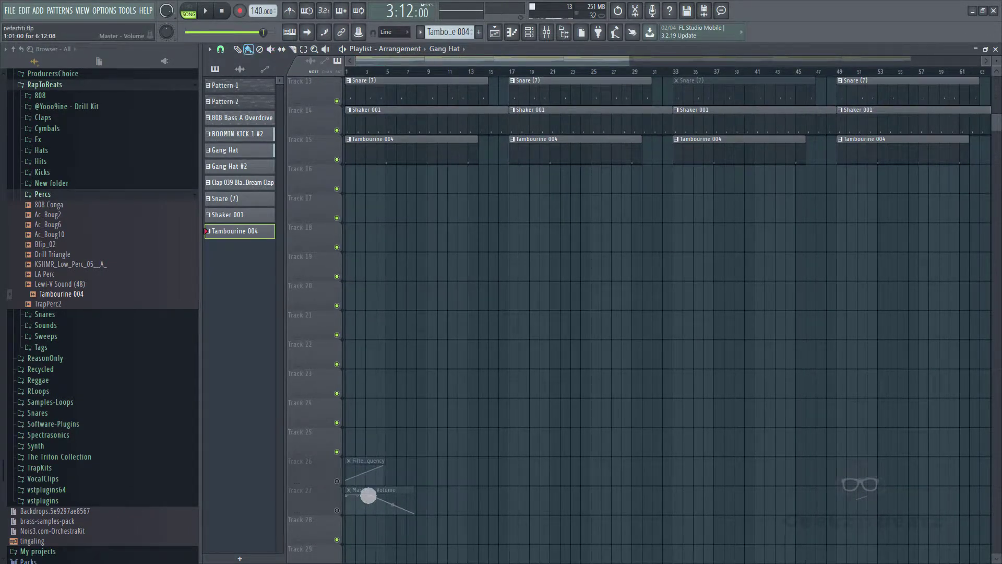
drag(670, 490, 998, 491)
drag(892, 99, 986, 202)
drag(620, 68, 917, 63)
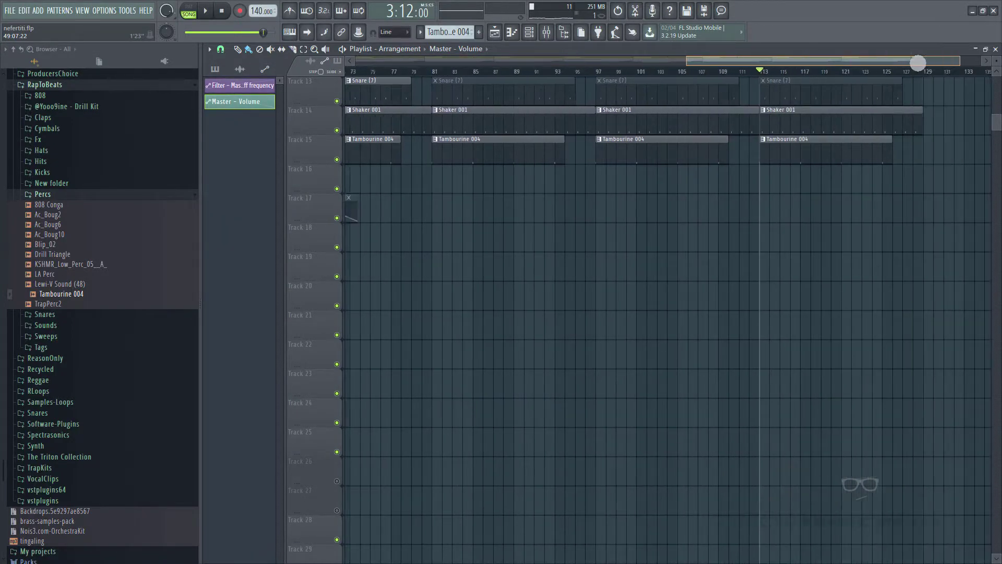
drag(720, 68, 680, 69)
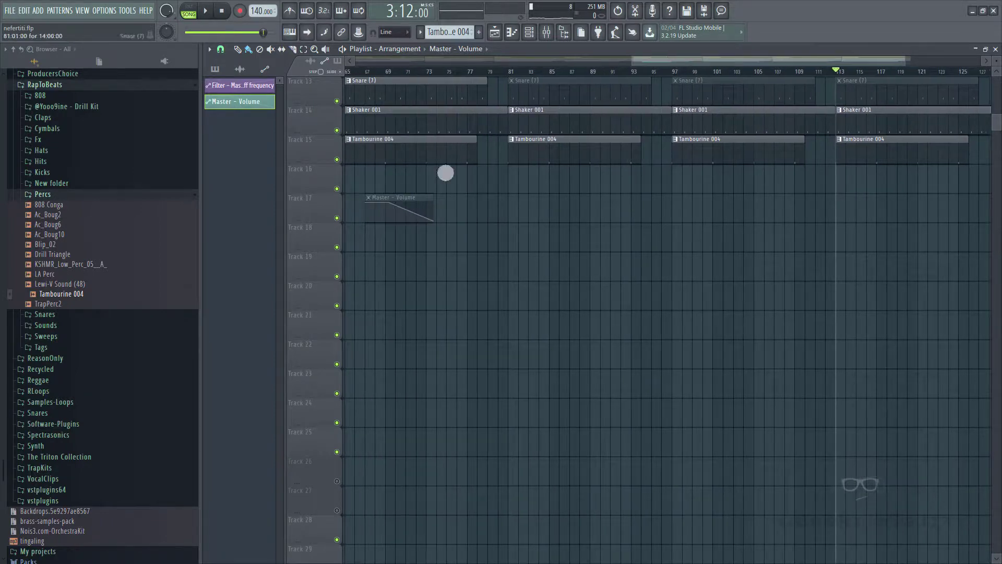
drag(401, 205, 928, 200)
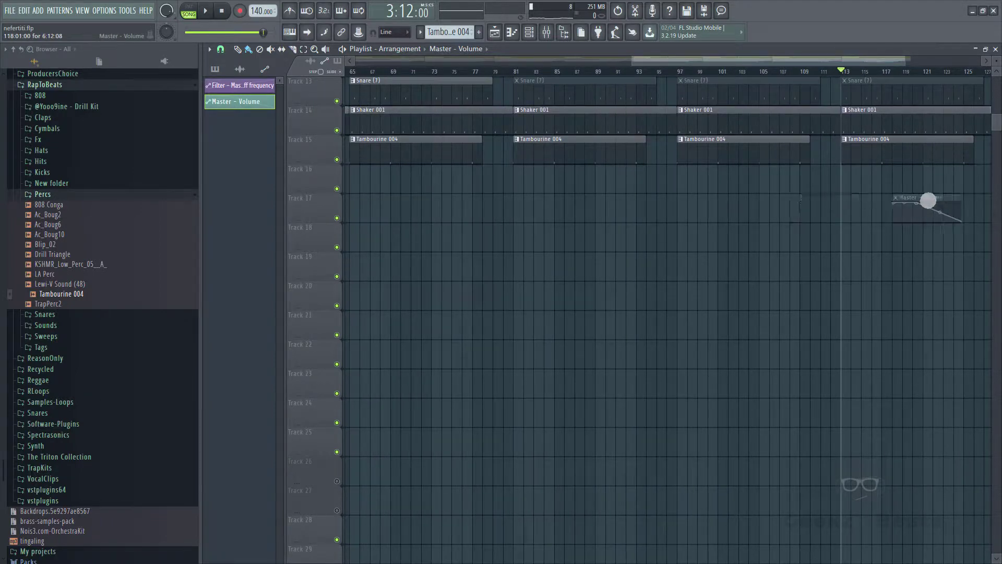
scroll(878, 293, up, 5)
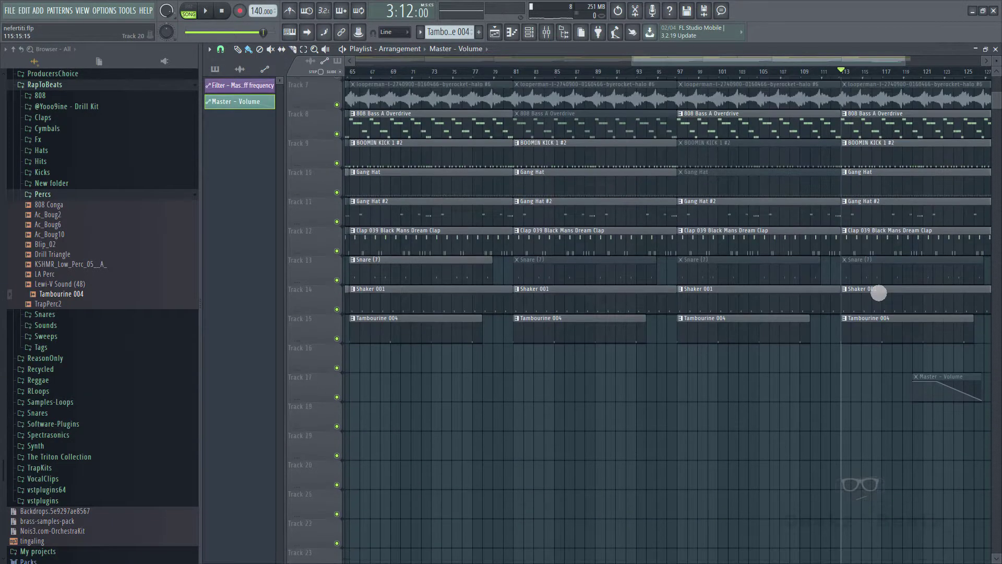
drag(851, 68, 894, 67)
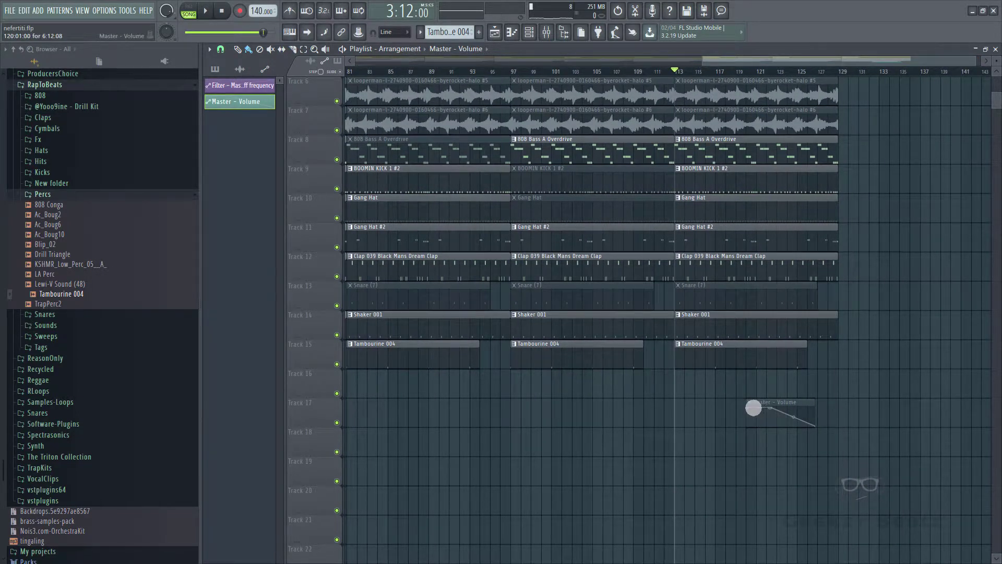
click(754, 406)
click(907, 377)
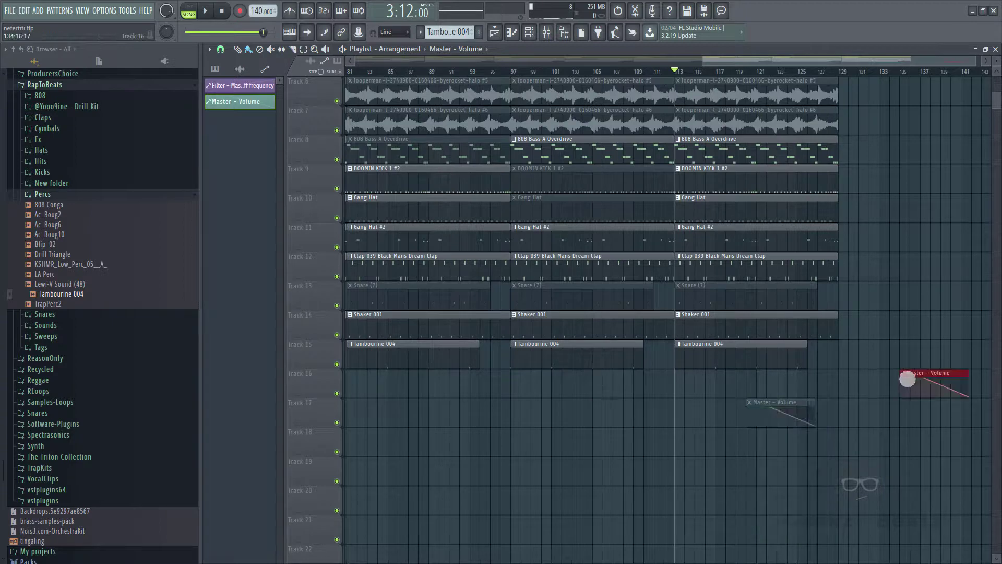
right_click(942, 383)
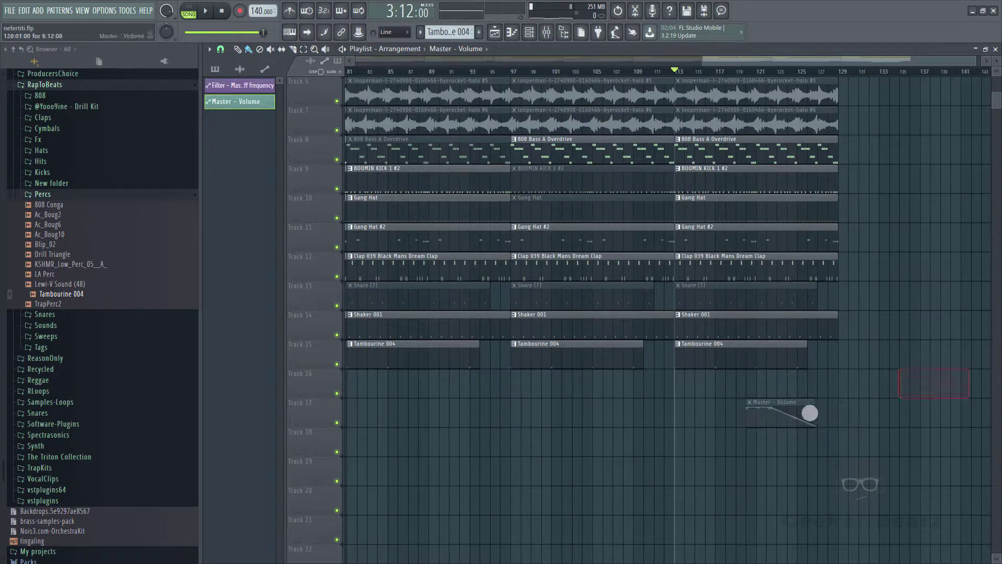
Extend the Master - Volume clip on track 17 over bars 109 to about 129 and stretch its fade-out to about bar 127.
drag(789, 409, 873, 415)
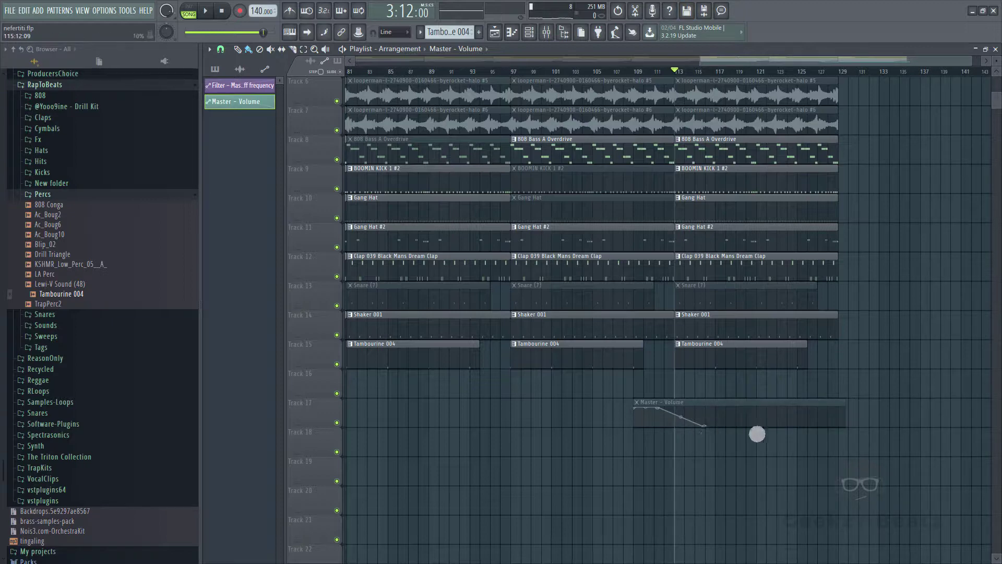
drag(713, 434, 797, 435)
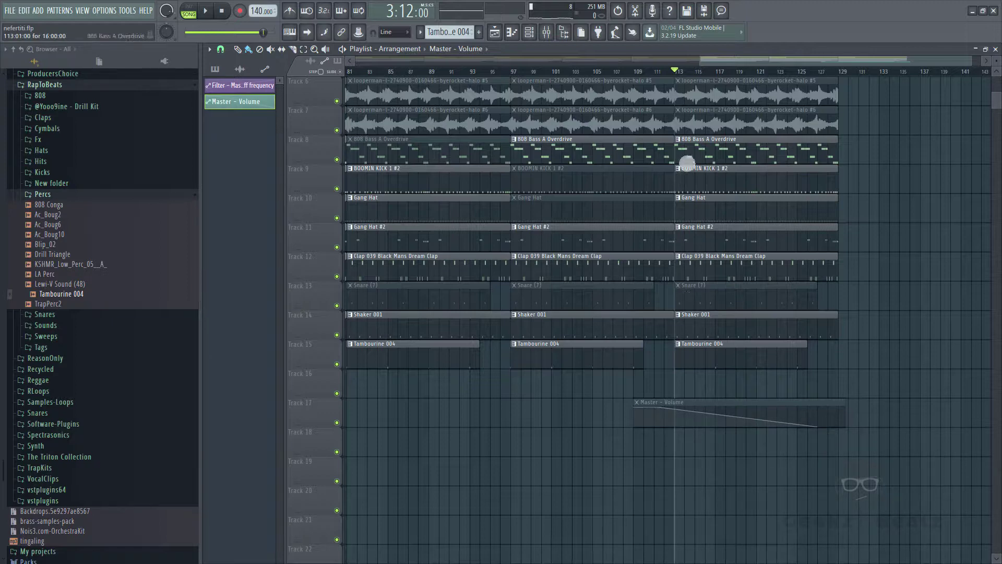
Play back the ending from bar 113 and unmute the Master - Volume automation clip on track 17.
key(space)
drag(782, 72, 720, 94)
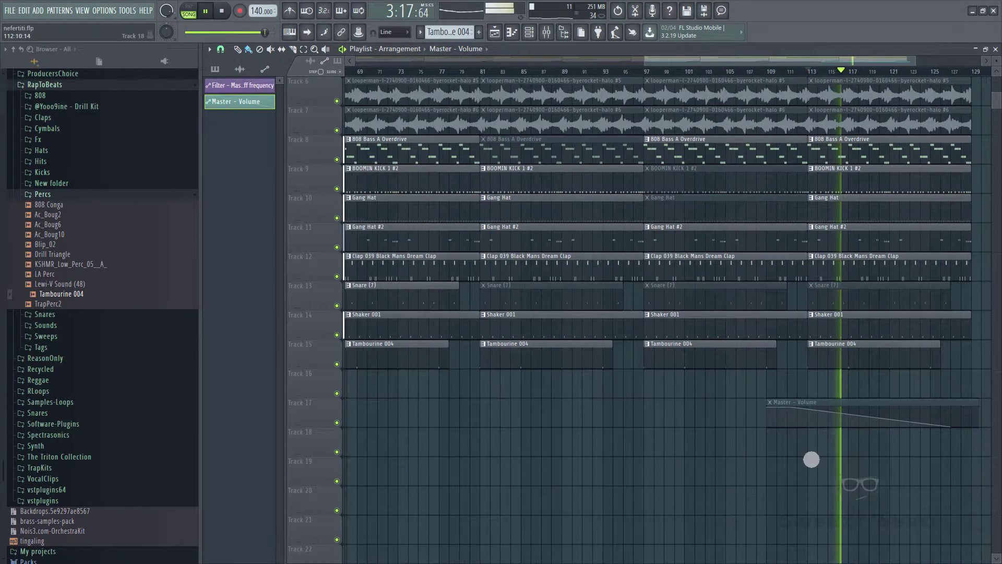
key(t)
click(851, 416)
key(space)
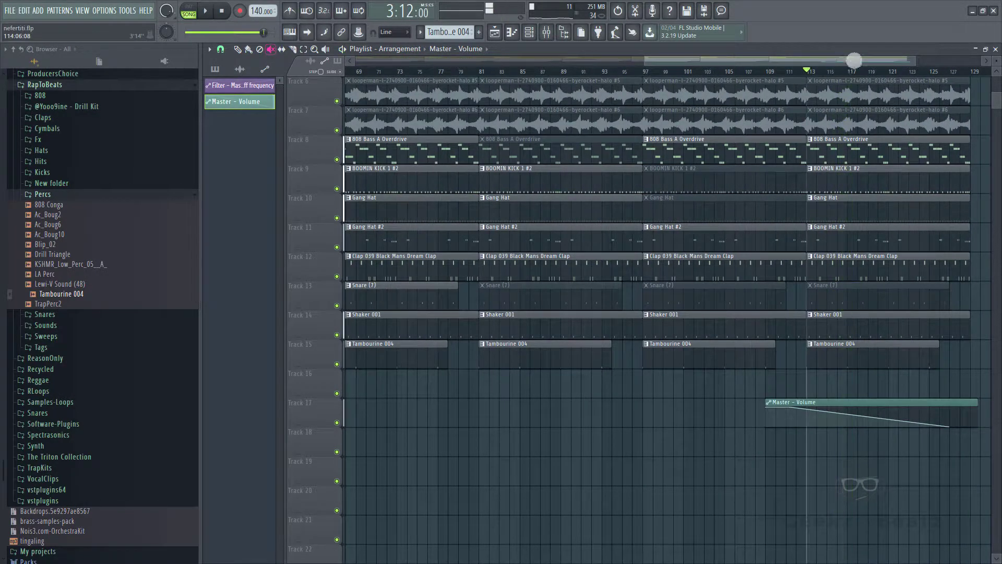
Play the song from the start and unmute the track 6 loop clip at bar 1.
drag(854, 60, 365, 75)
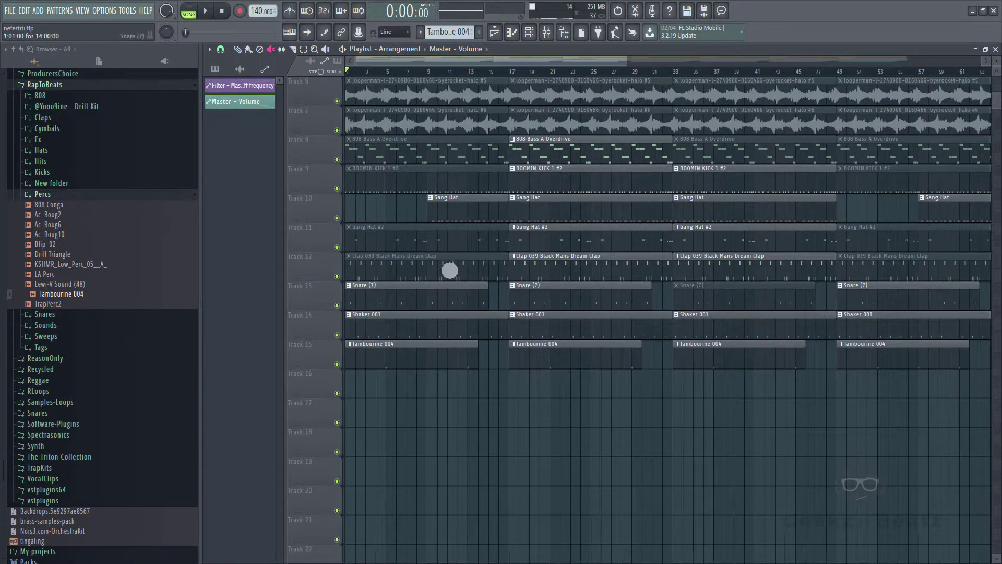
scroll(448, 269, up, 5)
key(space)
click(368, 229)
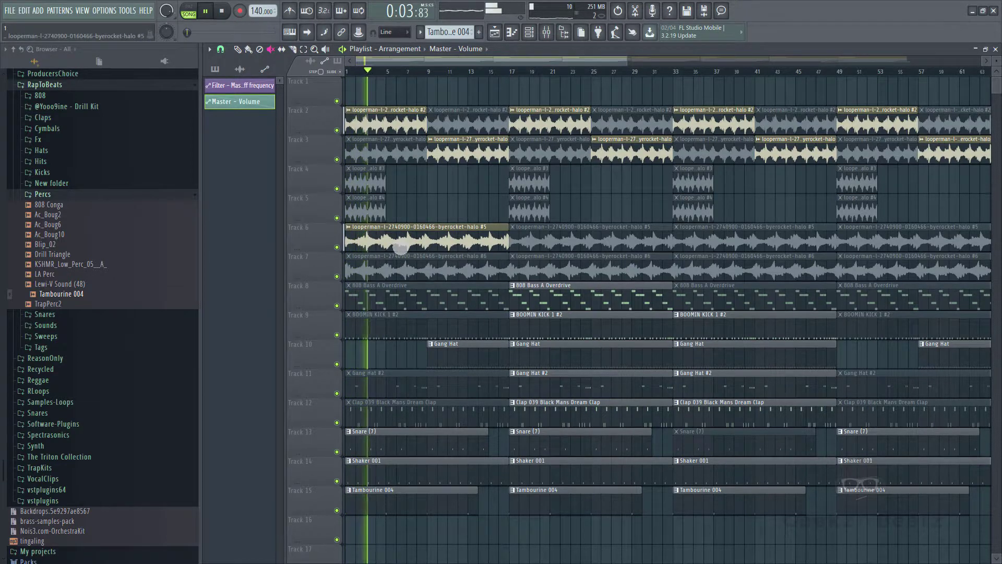
Mute the track 6 loop at bar 1 and unmute the track 7 loop there to audition it.
click(400, 246)
click(395, 276)
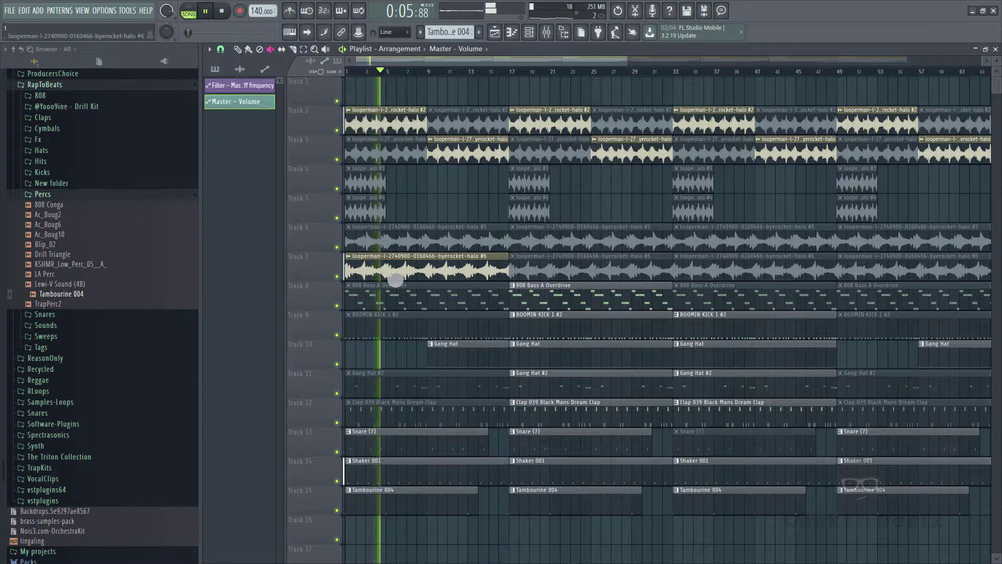
key(space)
Delete the muted loop clips on track 3 at bar 1 and on track 2 at bar 9.
click(388, 135)
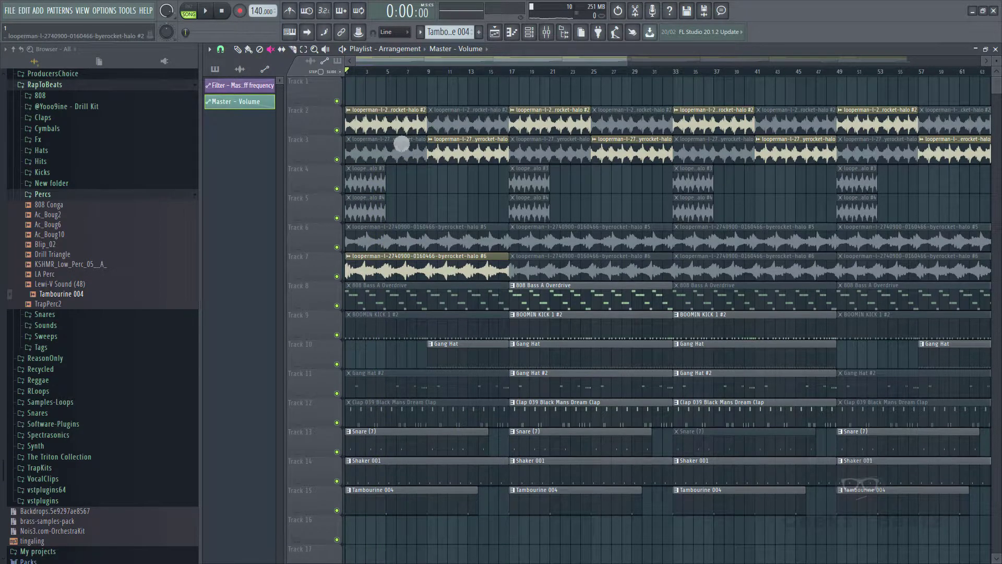
right_click(402, 147)
right_click(465, 127)
Mute the track 2 loop at bar 1 and the track 3 loop at bar 9, and play from the start.
key(space)
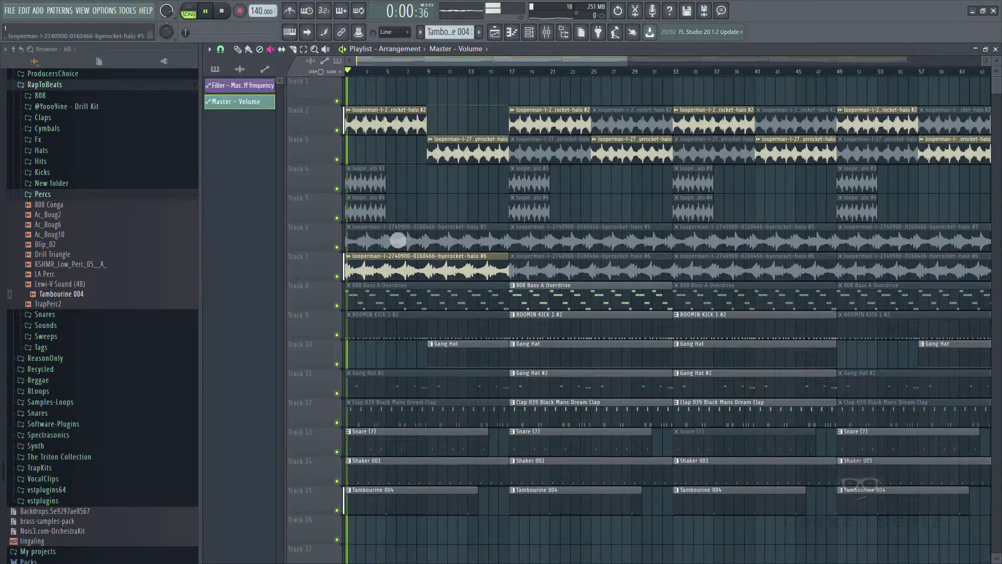
key(space)
click(400, 116)
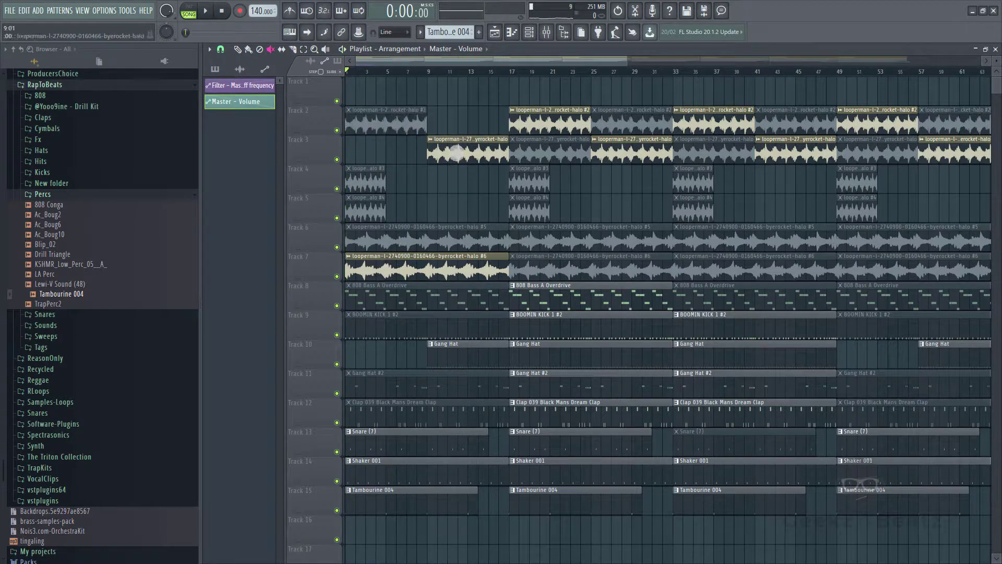
click(444, 151)
key(space)
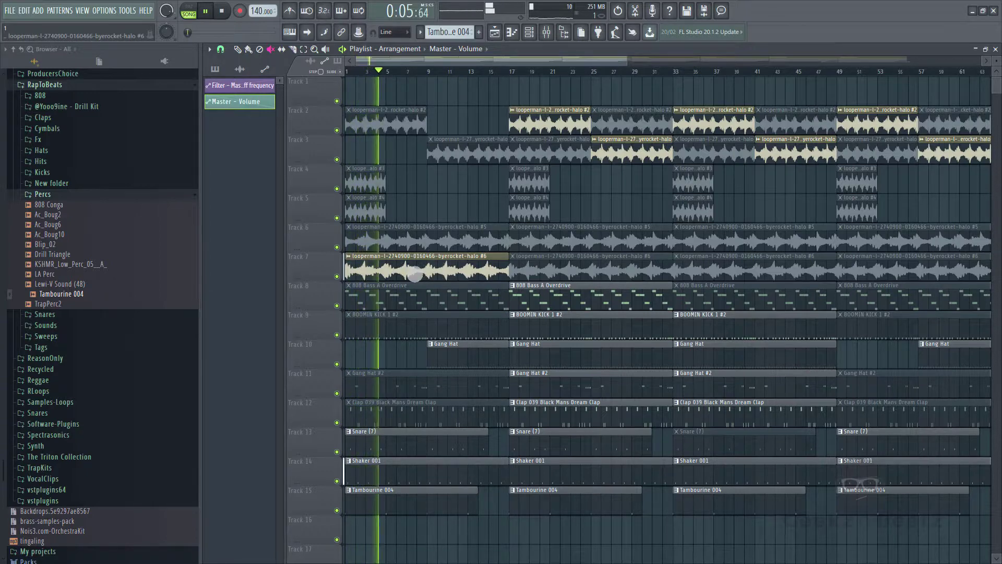
Audition the alternative loops at bar 1 on tracks 6, 5 and 4 in place of the track 7 loop.
click(418, 271)
click(416, 249)
key(space)
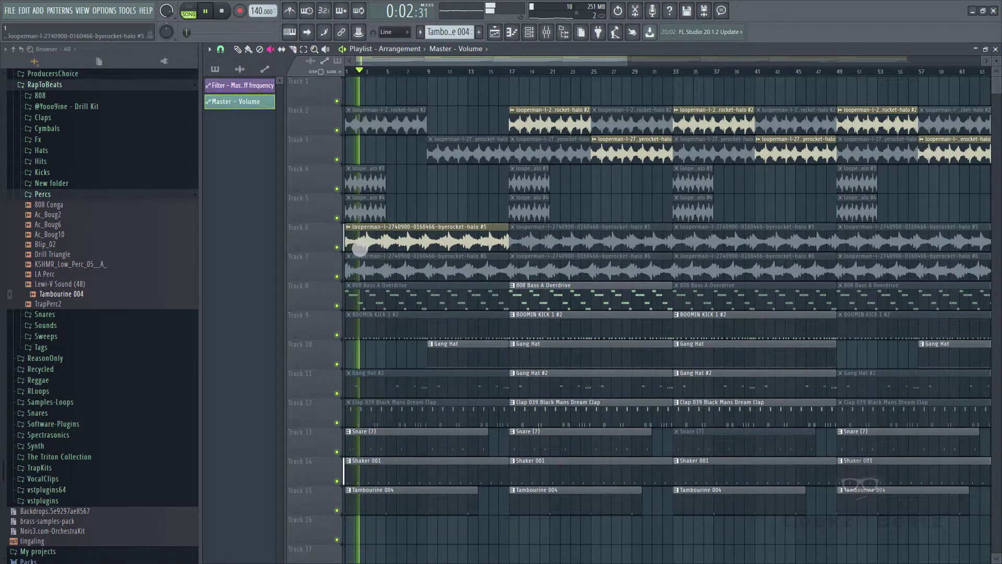
click(377, 249)
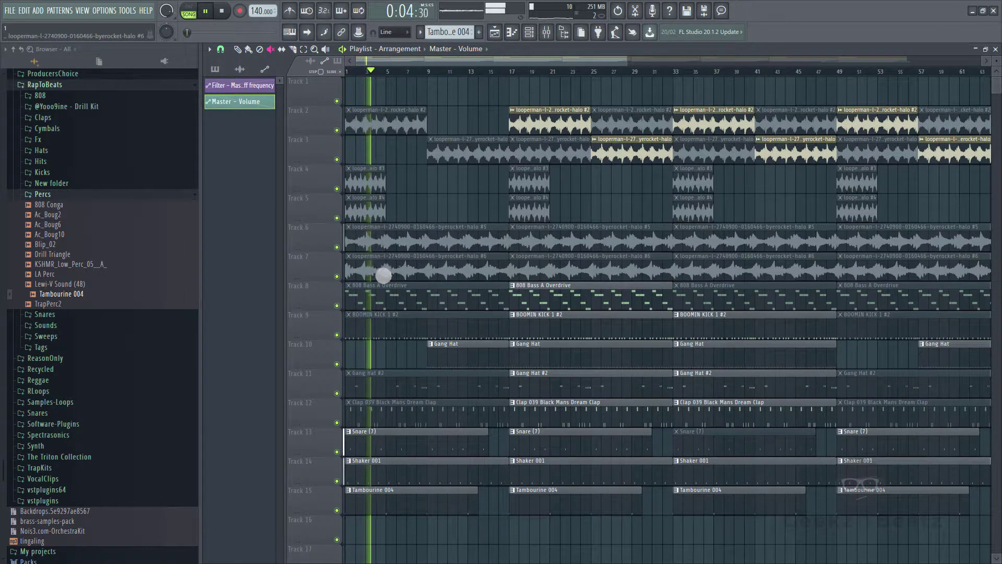
click(365, 215)
key(space)
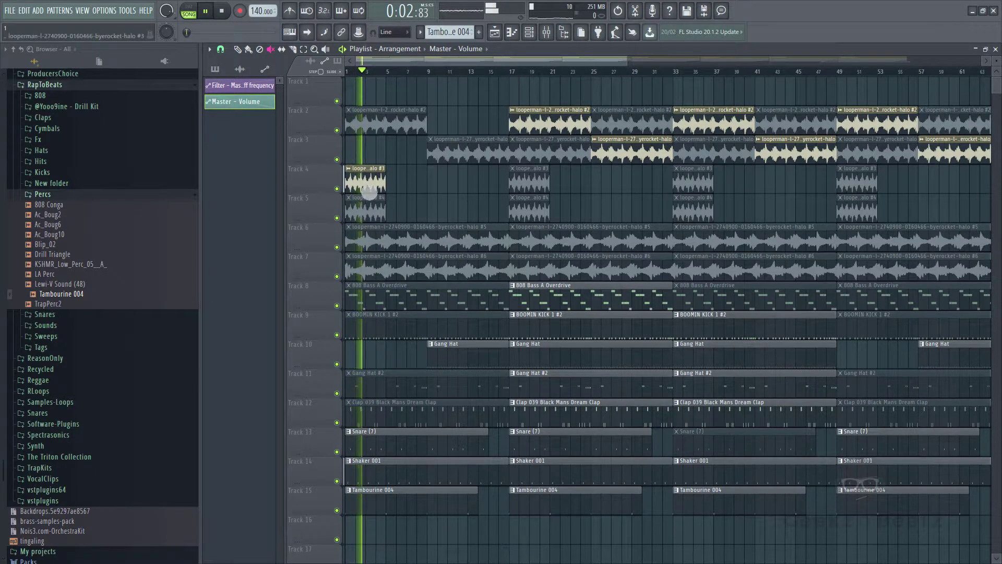
Unmute the track 2 loop at bar 1 and the track 3 loop at bar 9, and play from bar 17.
click(380, 123)
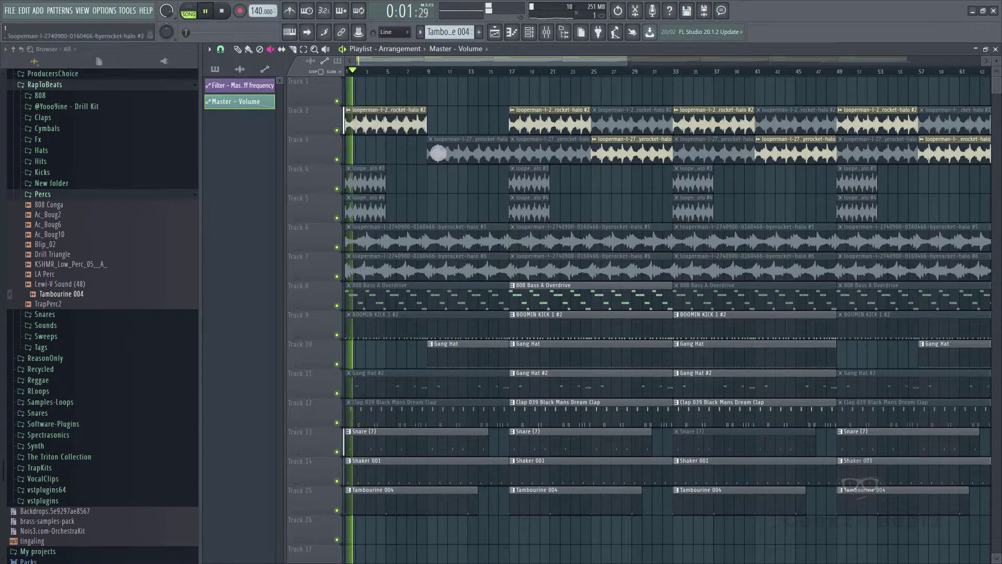
click(439, 152)
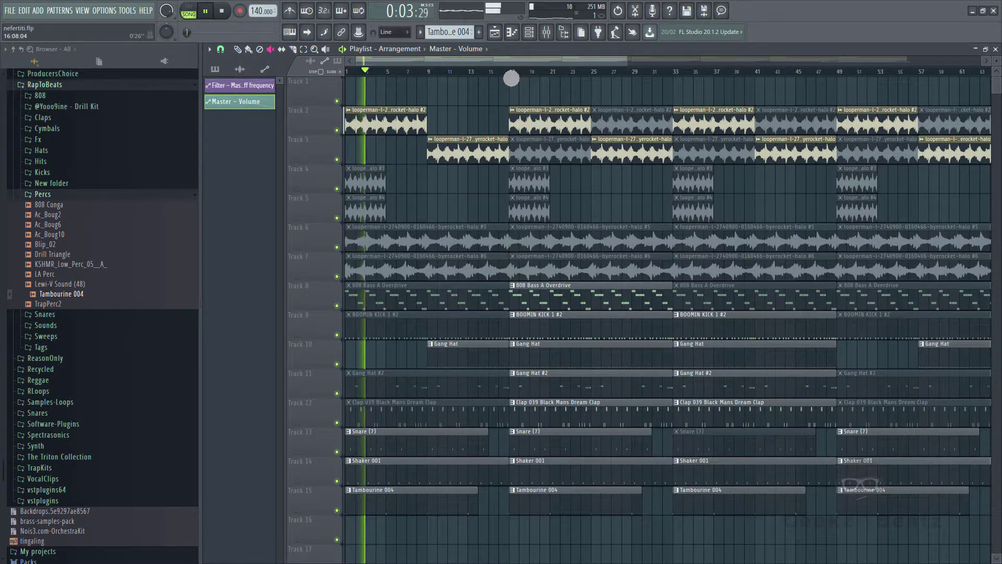
click(511, 76)
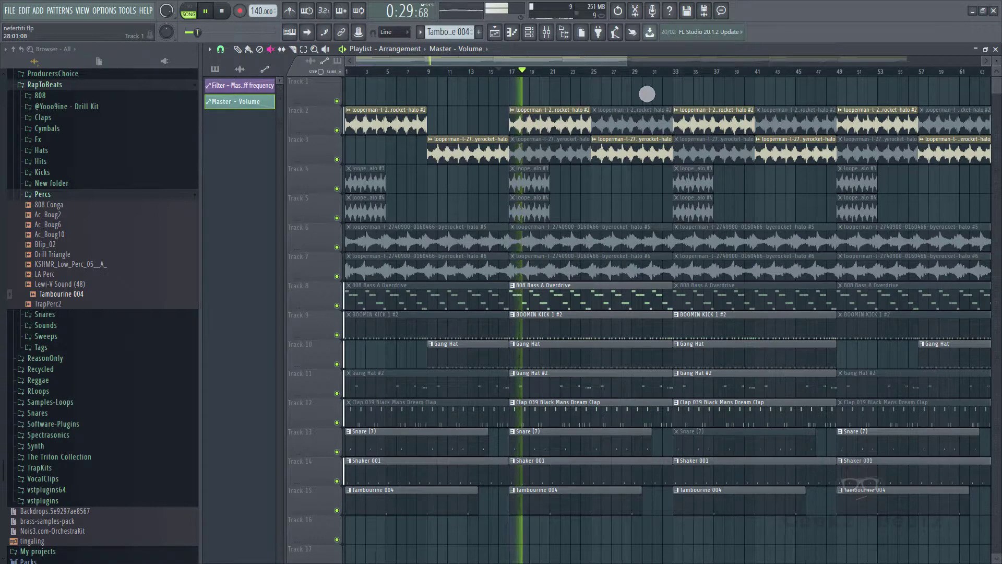
Play from about bar 32 and unmute the track 6 loop at bar 33.
click(672, 76)
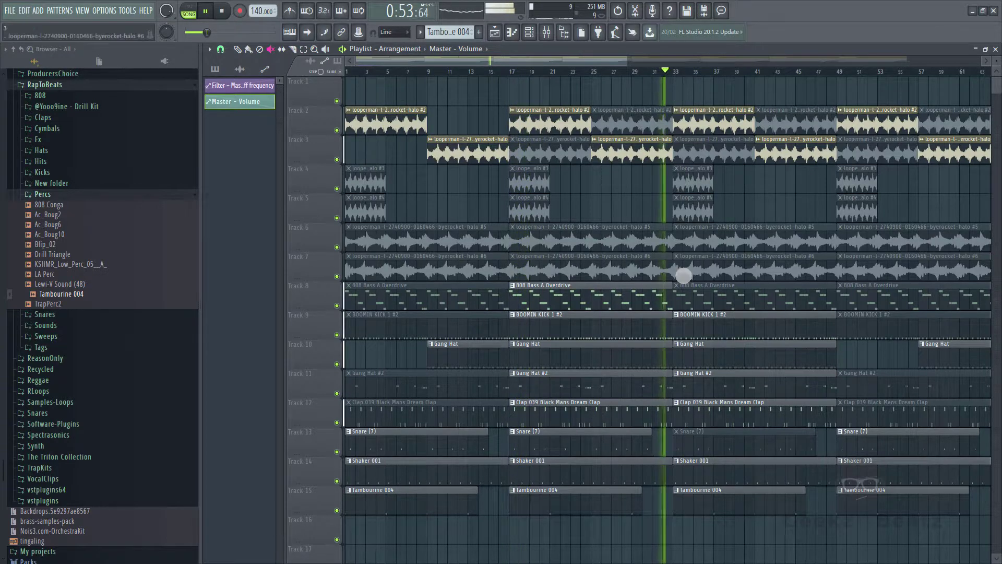
click(694, 243)
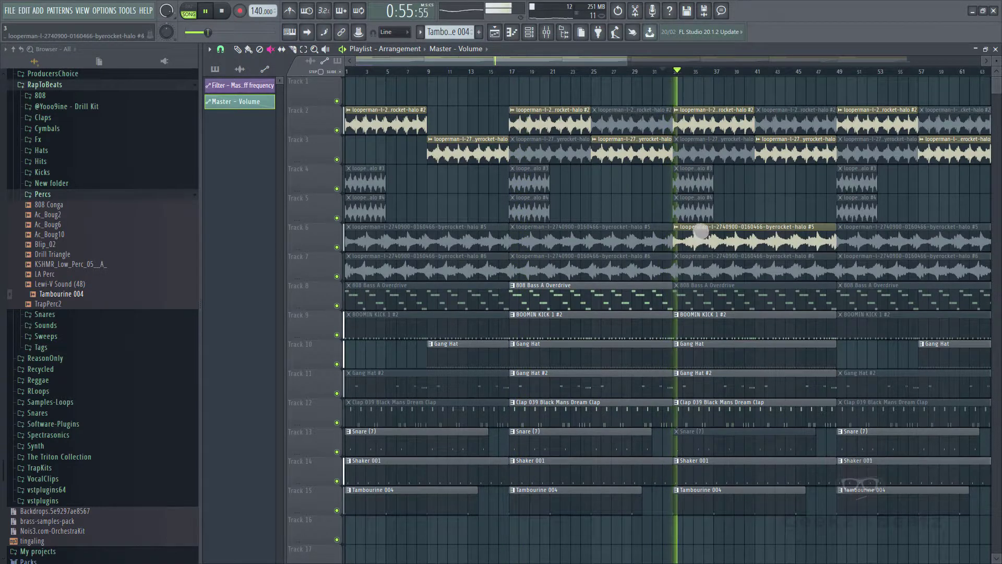
drag(582, 64, 654, 69)
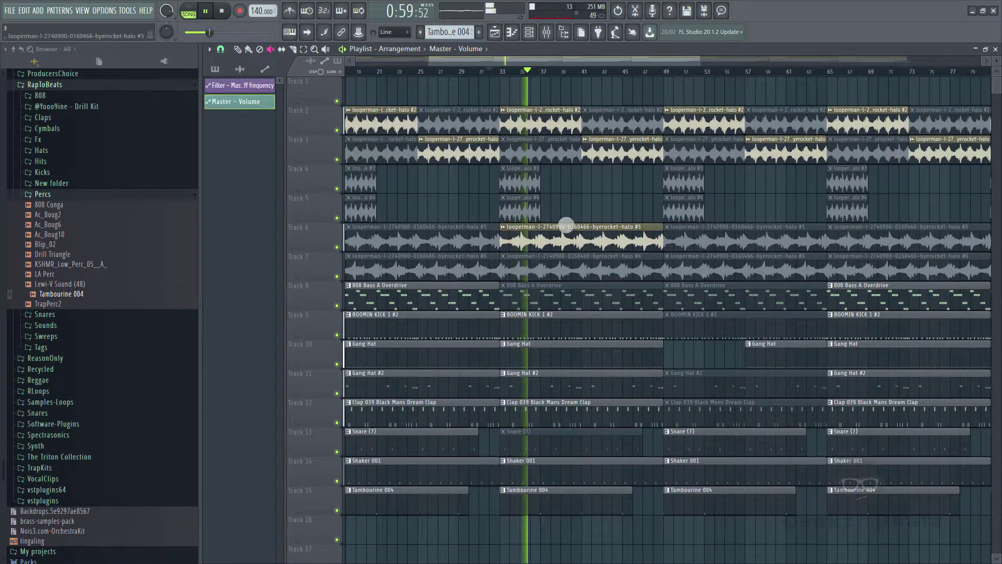
Route the track 6 loop's channel to mixer track 10 and lower that track's fader to balance it during playback.
key(b)
key(space)
double_click(553, 239)
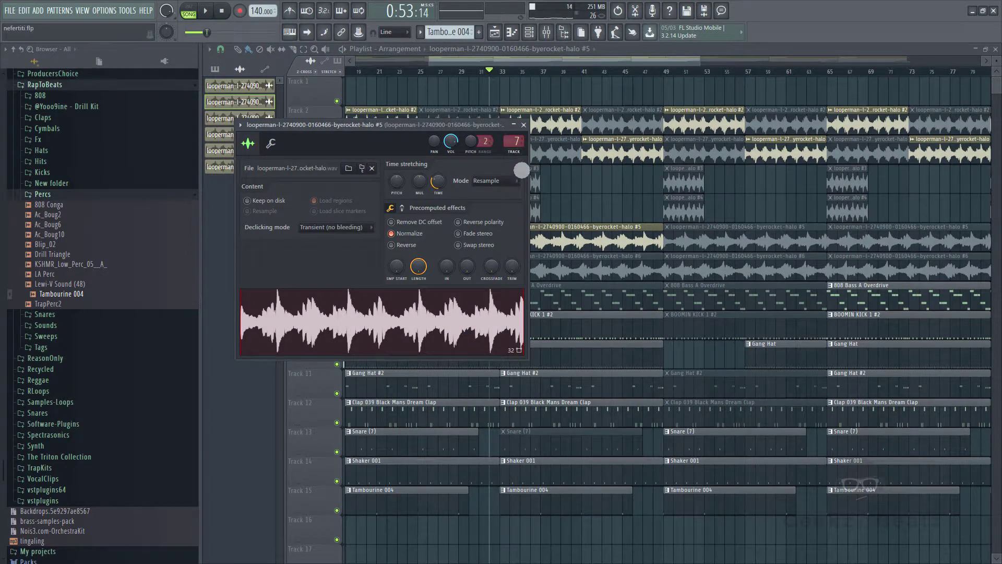
click(520, 161)
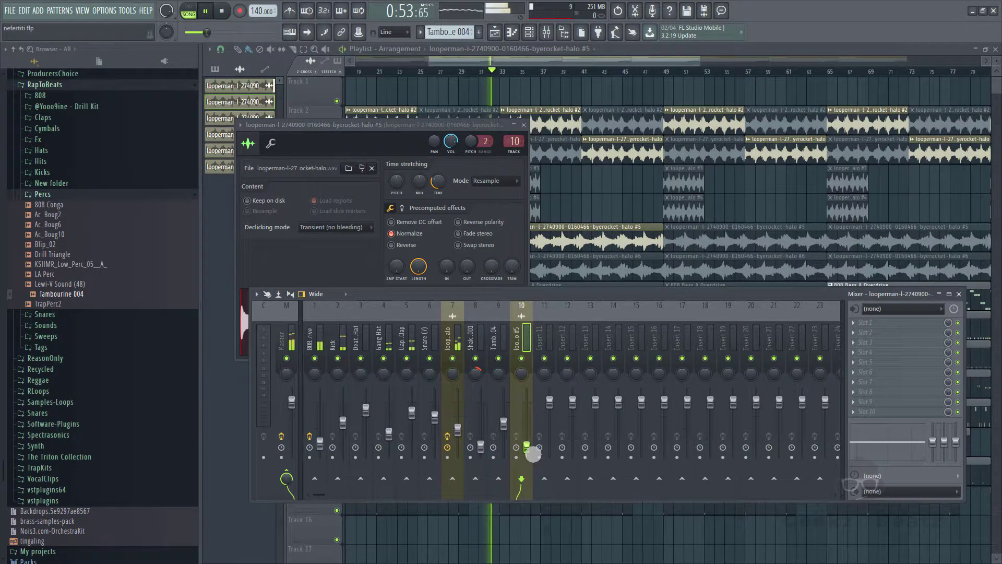
drag(533, 454, 533, 447)
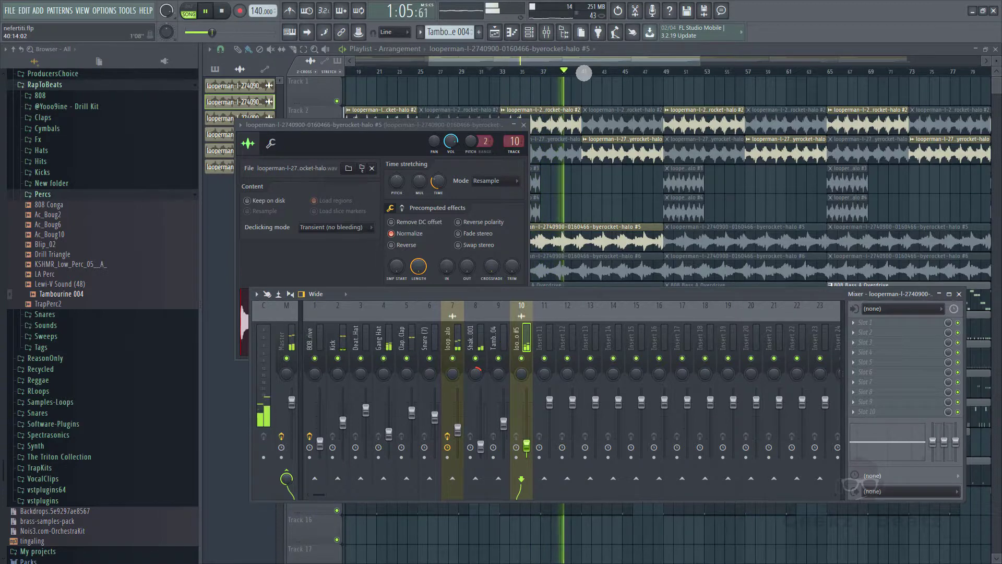
key(F12)
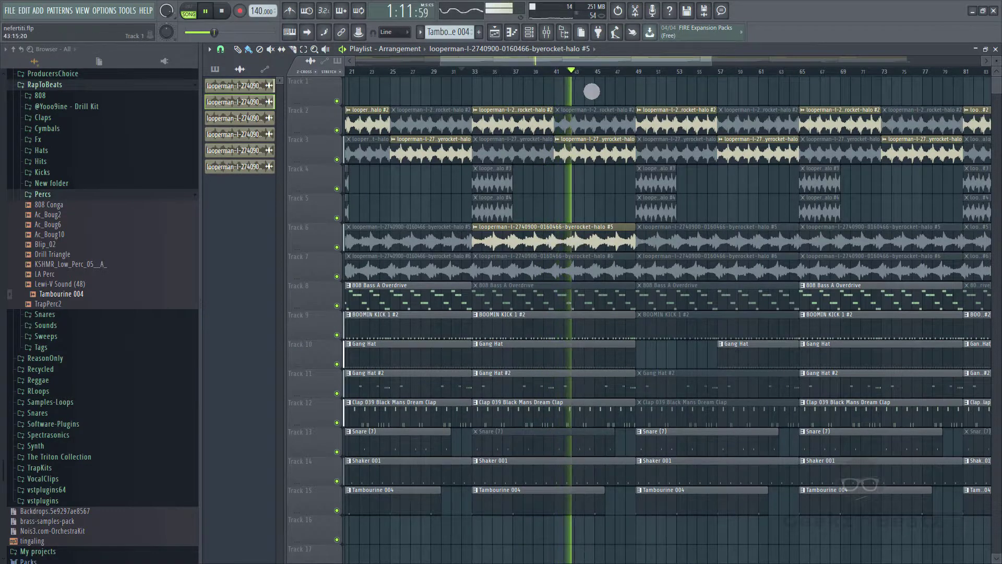
Play from about bars 65 and 80, and unmute the track 6 loop at bar 81.
scroll(725, 74, down, 2)
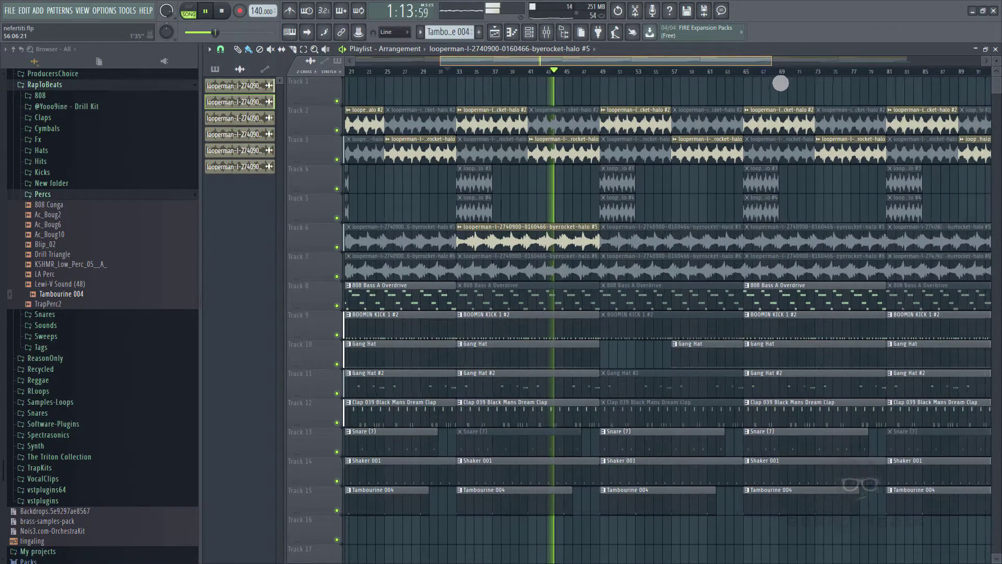
scroll(783, 83, down, 2)
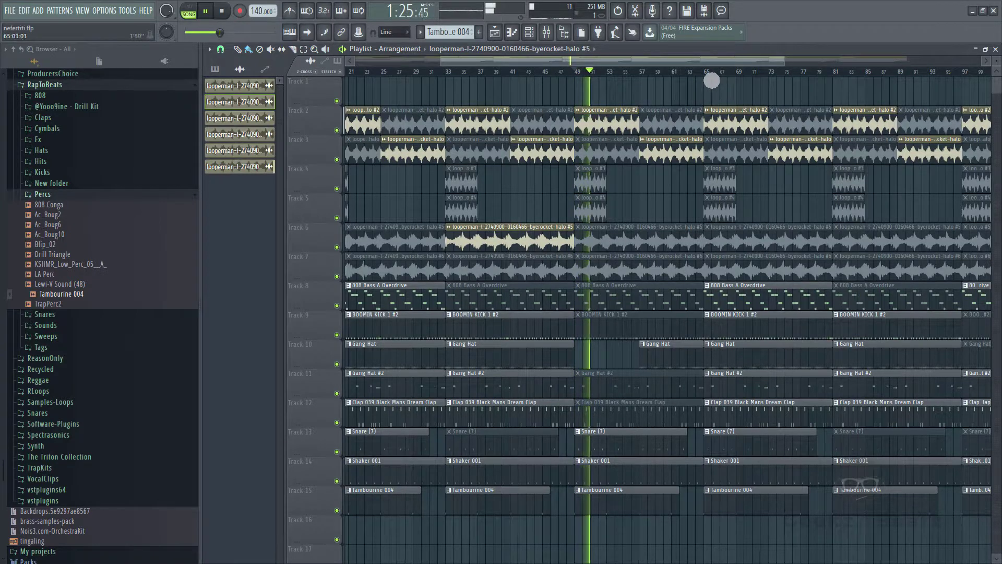
click(709, 74)
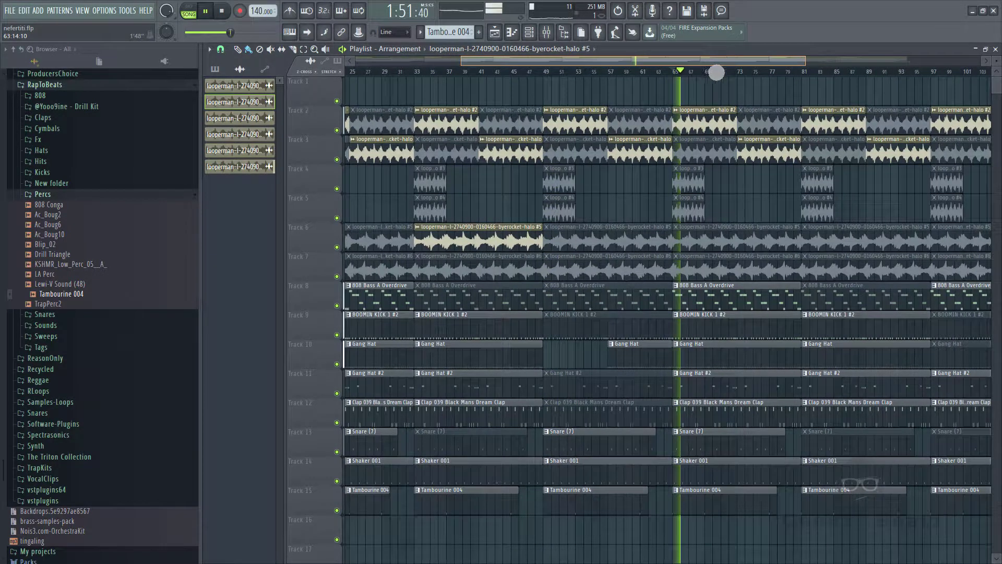
click(761, 78)
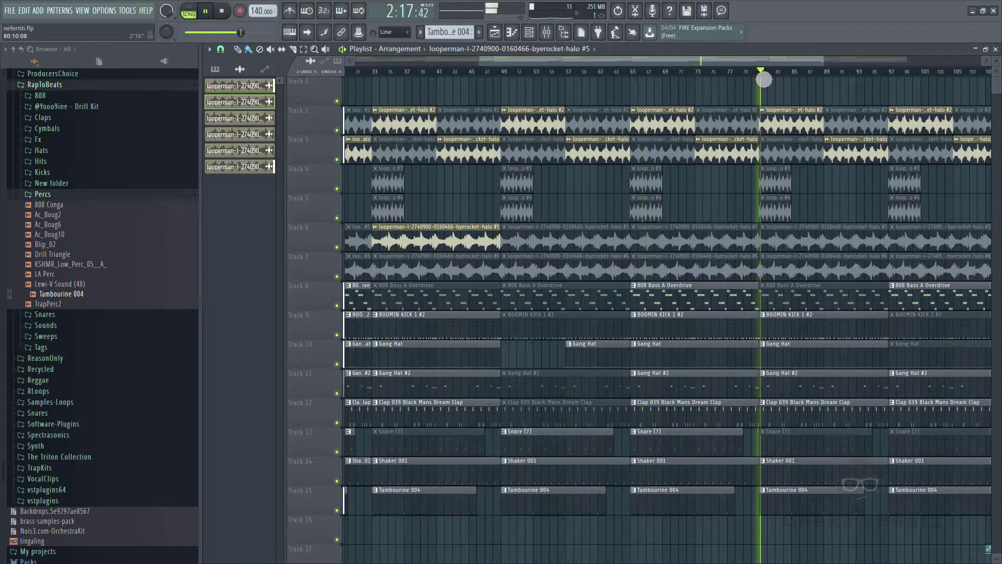
key(t)
click(790, 243)
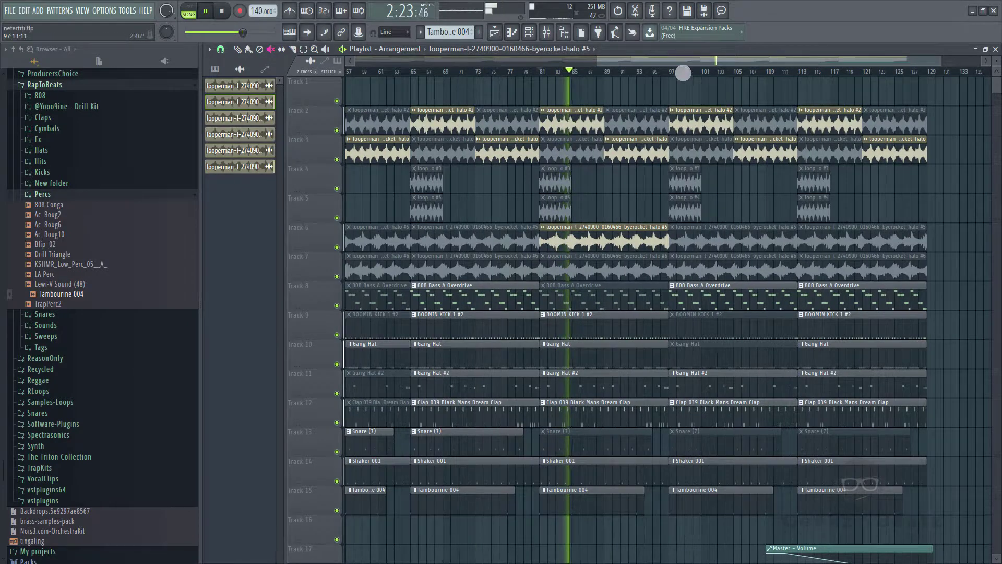
Play from bar 49 and unmute the track 7 loop at bar 49.
drag(602, 71, 501, 80)
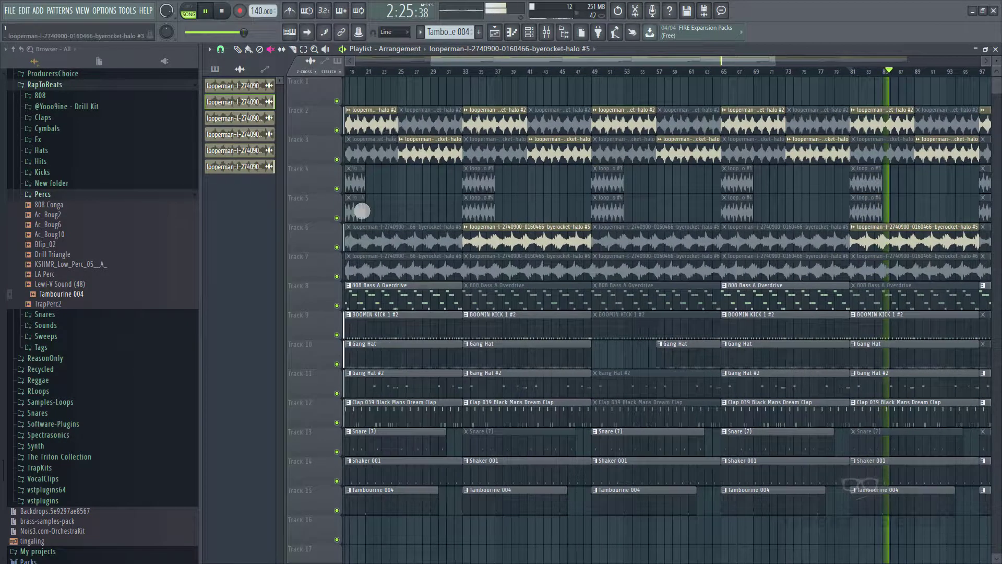
click(591, 72)
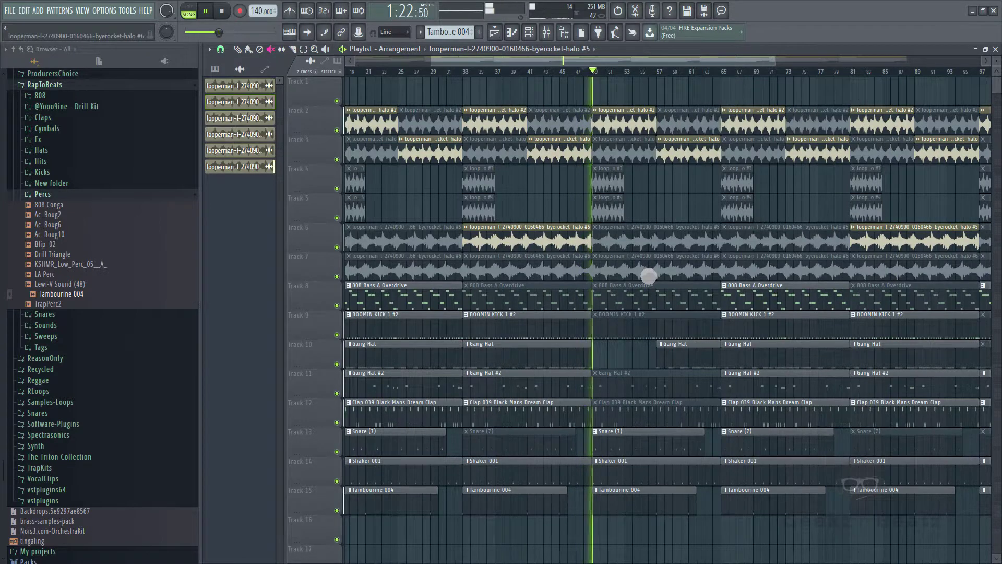
click(649, 277)
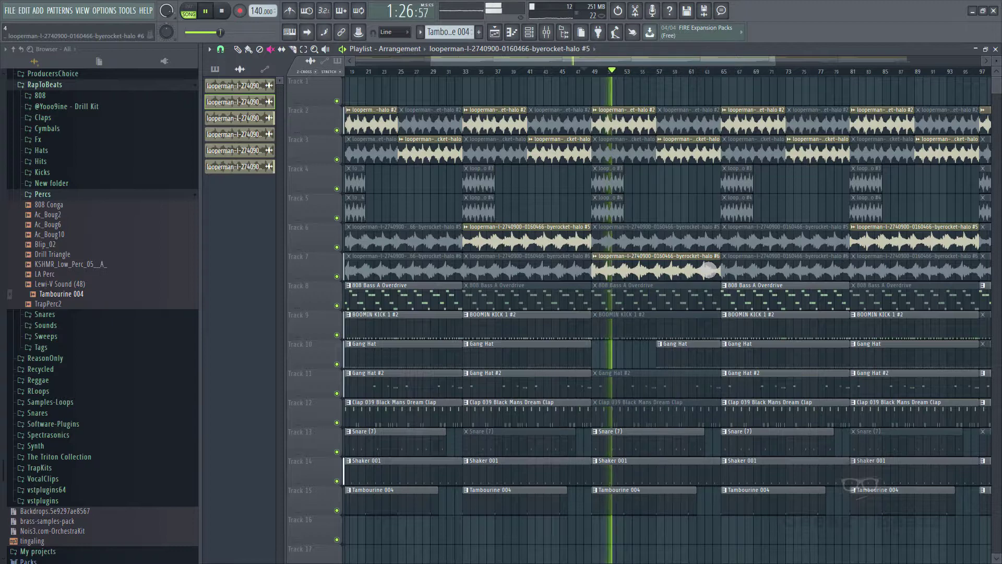
Toggle the mute of the track 7 loop at bar 49 during playback to compare the section with and without it.
key(b)
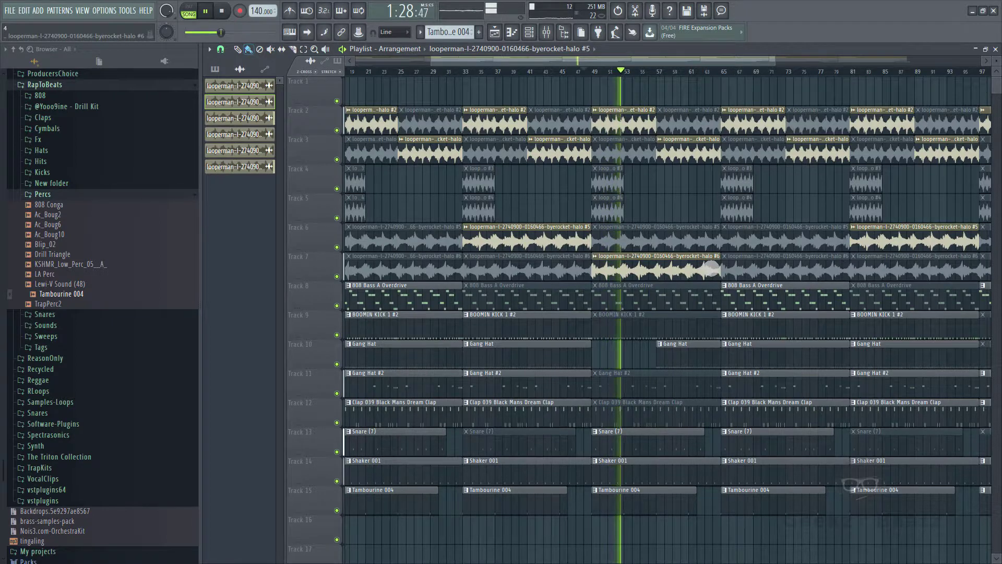
key(t)
click(688, 269)
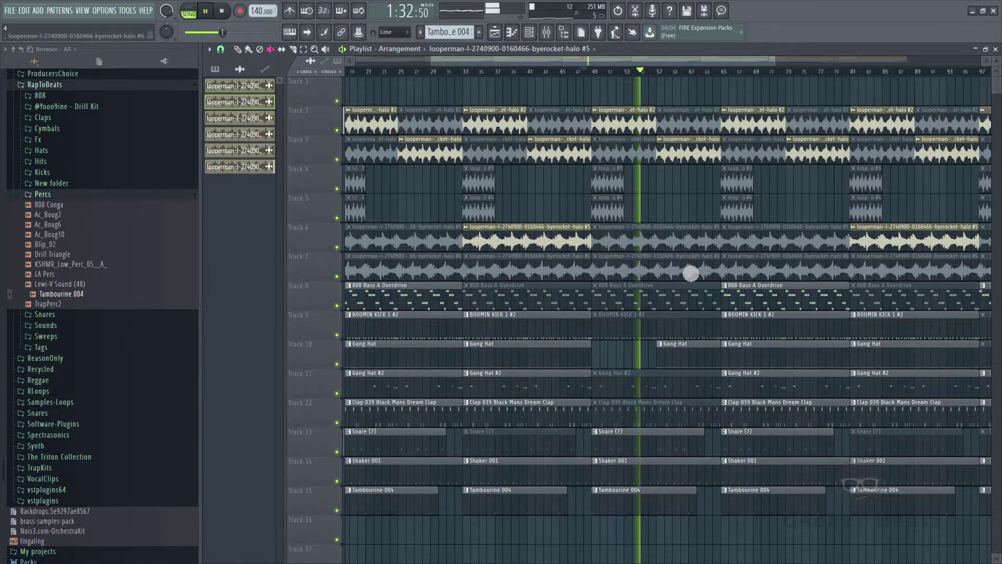
click(690, 274)
click(690, 273)
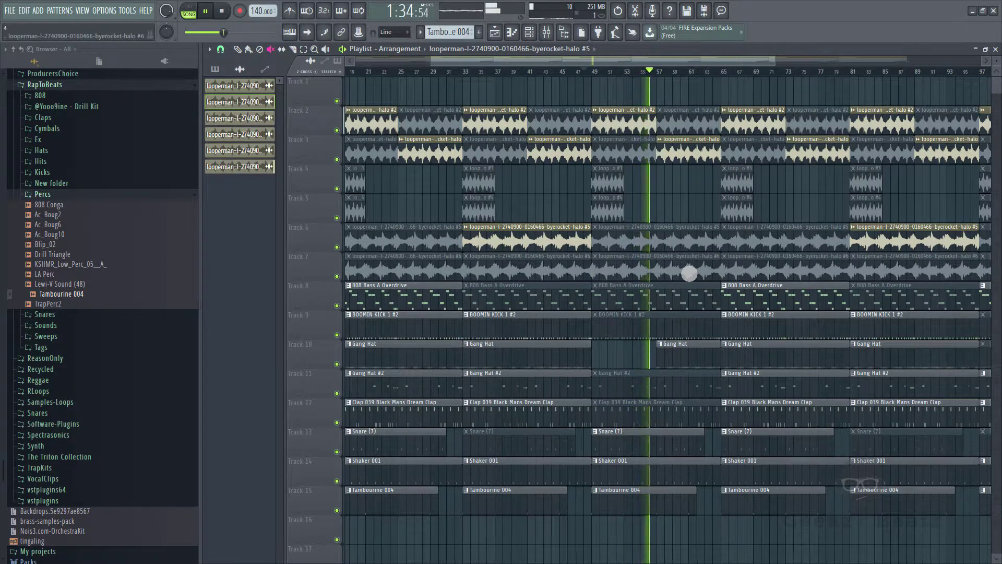
click(686, 272)
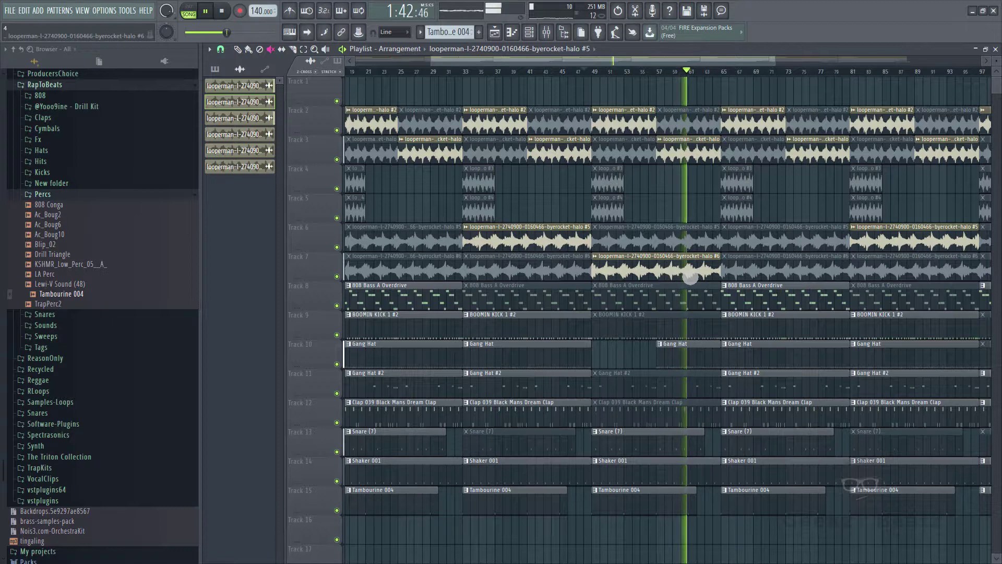
Route the track 7 loop's channel to mixer track 11, lower that track's fader and play the section from about bar 49.
key(space)
double_click(663, 271)
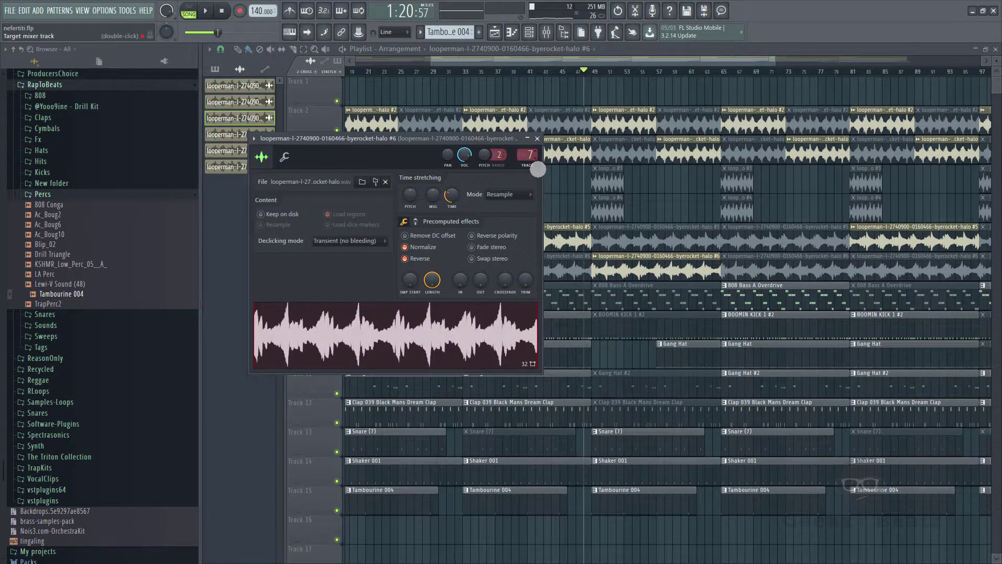
key(ctrl+l)
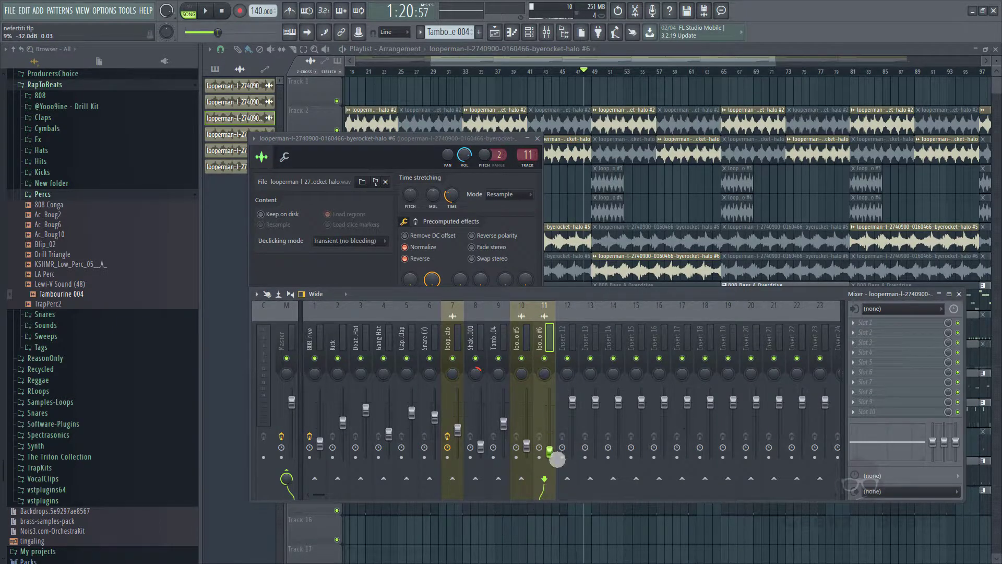
key(space)
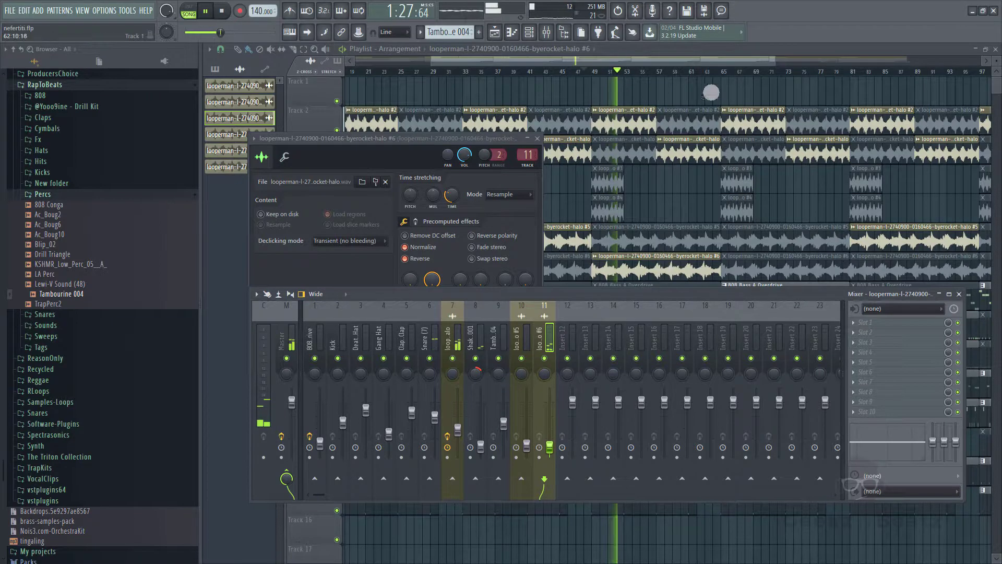
Cut the first half off the bar 49 loop on track 7 so it covers only bars 57 to 65.
click(704, 75)
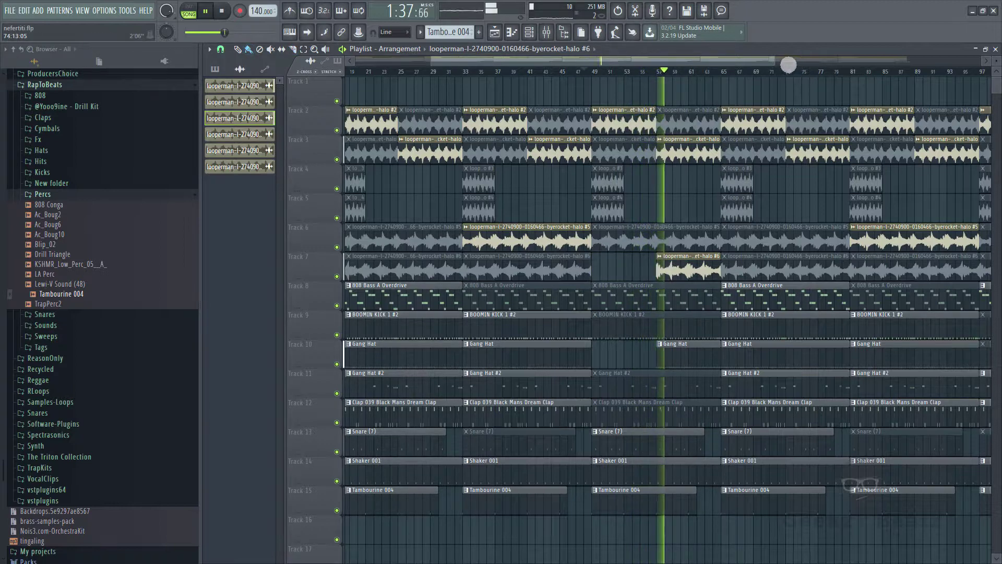
drag(777, 64, 788, 87)
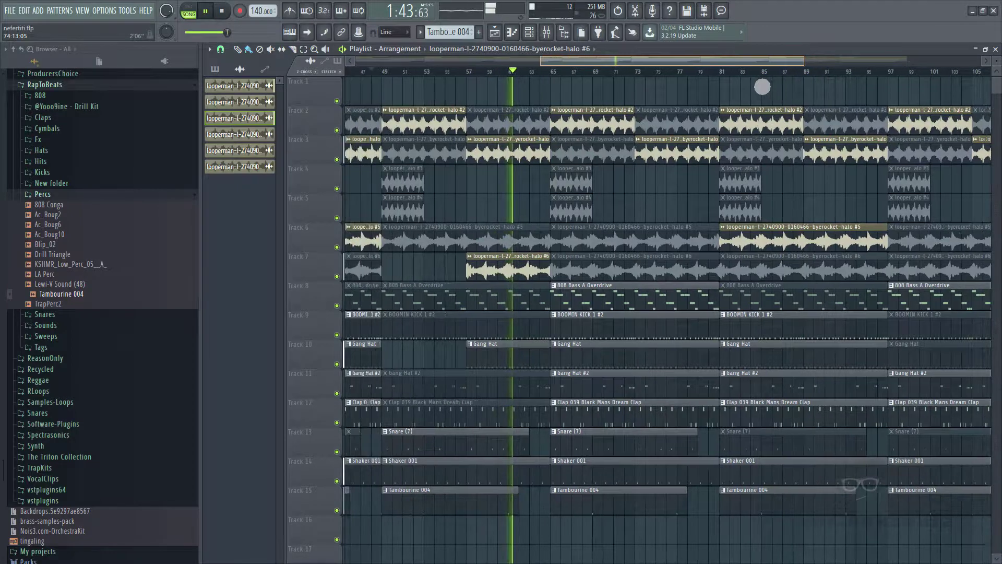
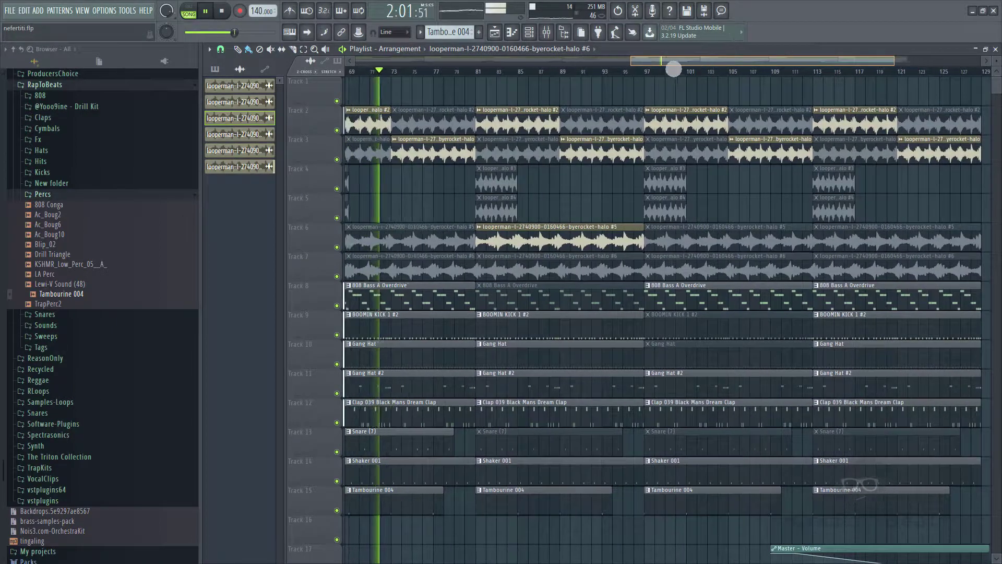
Place a copy of the halo #6 loop on track 5 over bars 121 to 129 while the closing section plays.
click(598, 78)
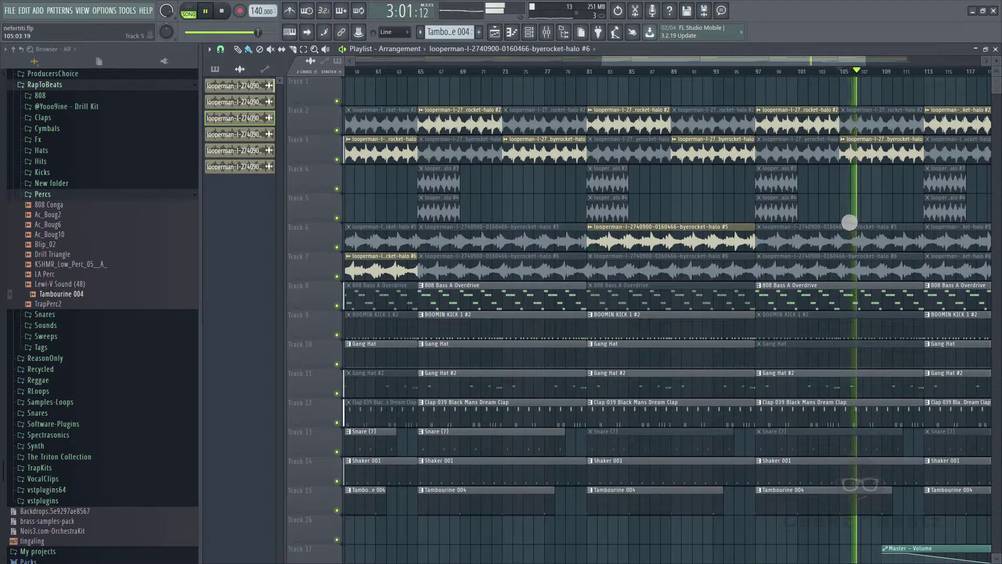
drag(822, 62, 882, 73)
click(872, 212)
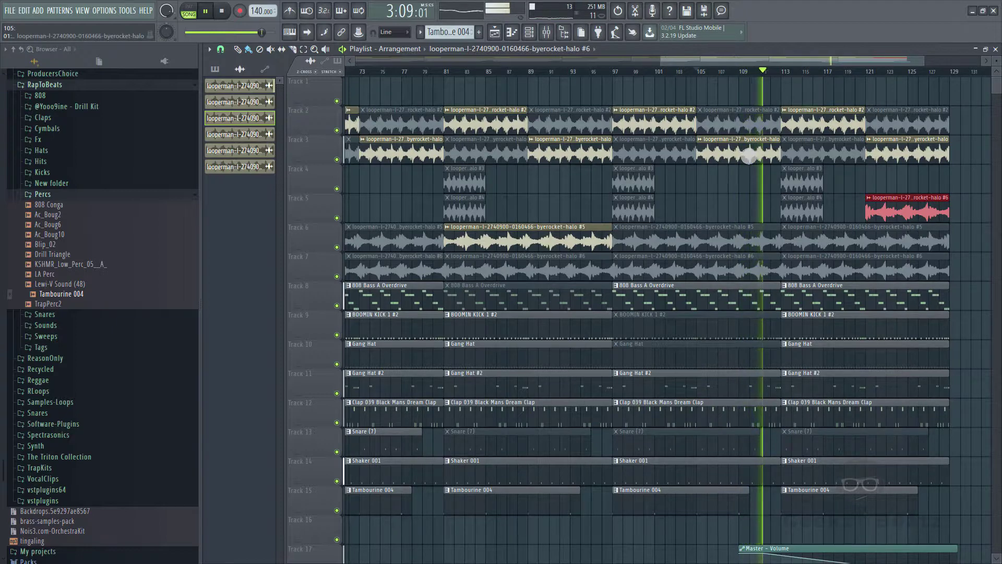
Set the opening level points of the Master - Volume automation clip on track 17 to the copied 80% value.
scroll(716, 364, down, 10)
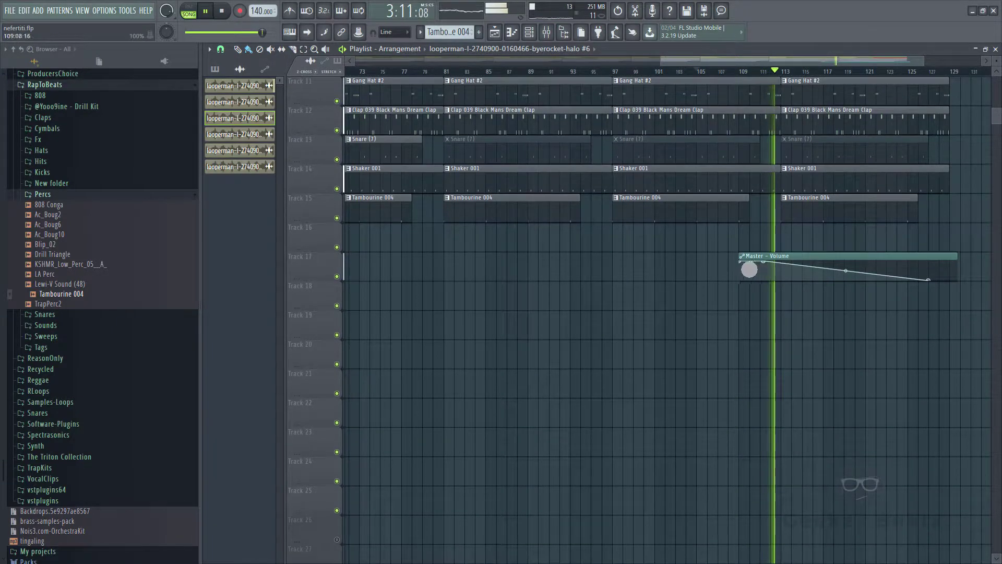
right_click(747, 271)
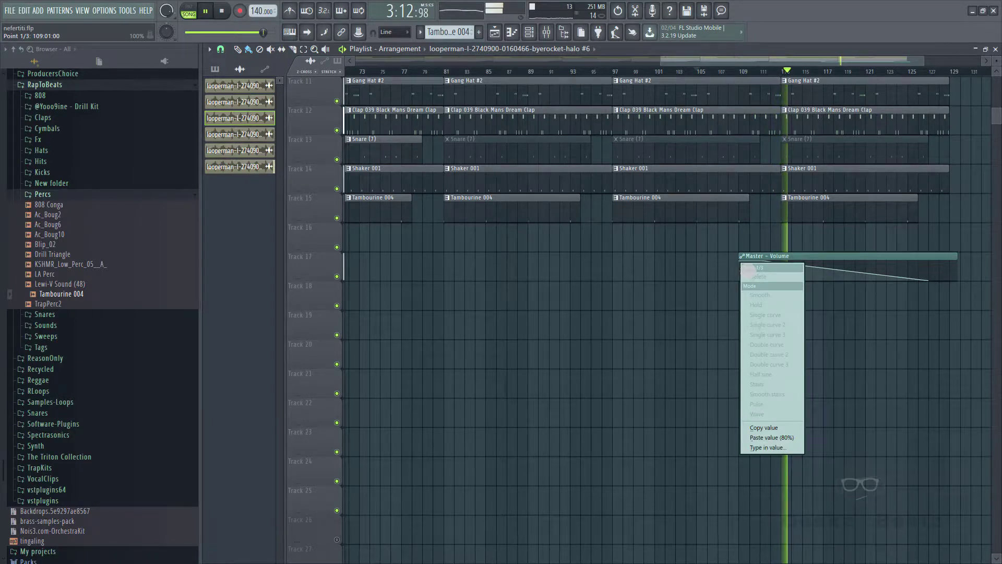
click(765, 439)
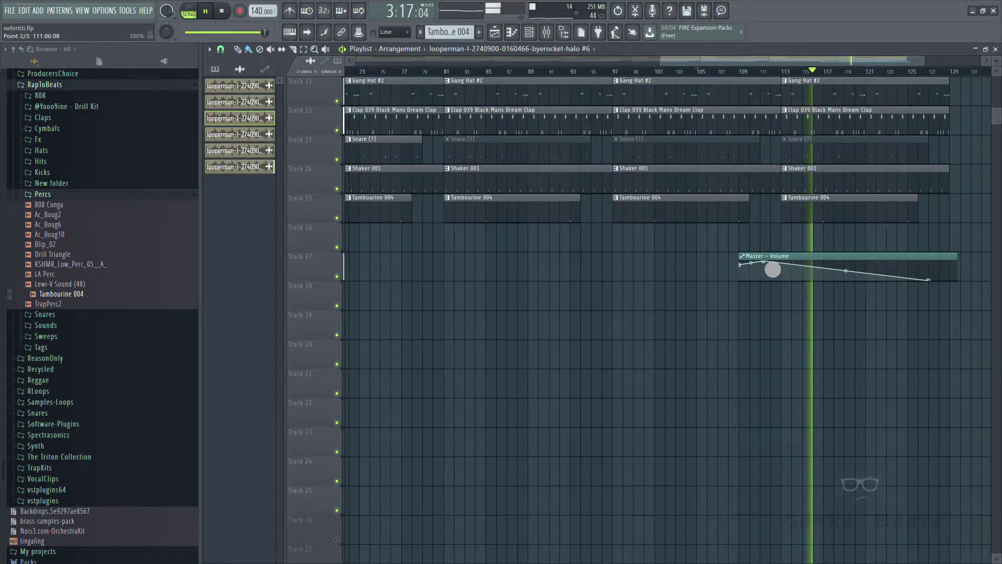
right_click(773, 265)
click(824, 448)
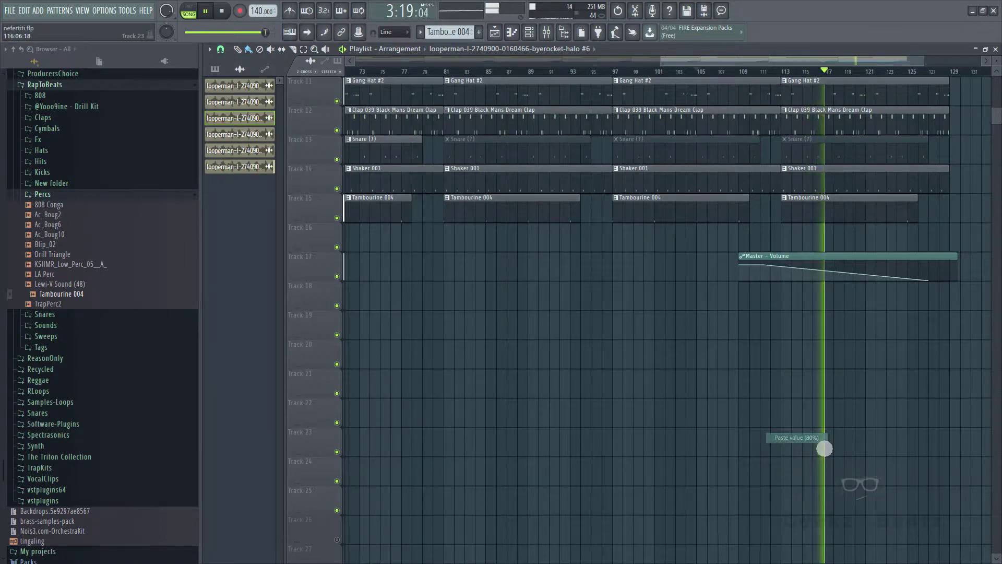
Trim the first Gang Hat clip on track 10 and Shaker 001 clip on track 14 to end at bar 16, checking the transition during playback.
drag(877, 63, 242, 71)
scroll(465, 355, up, 5)
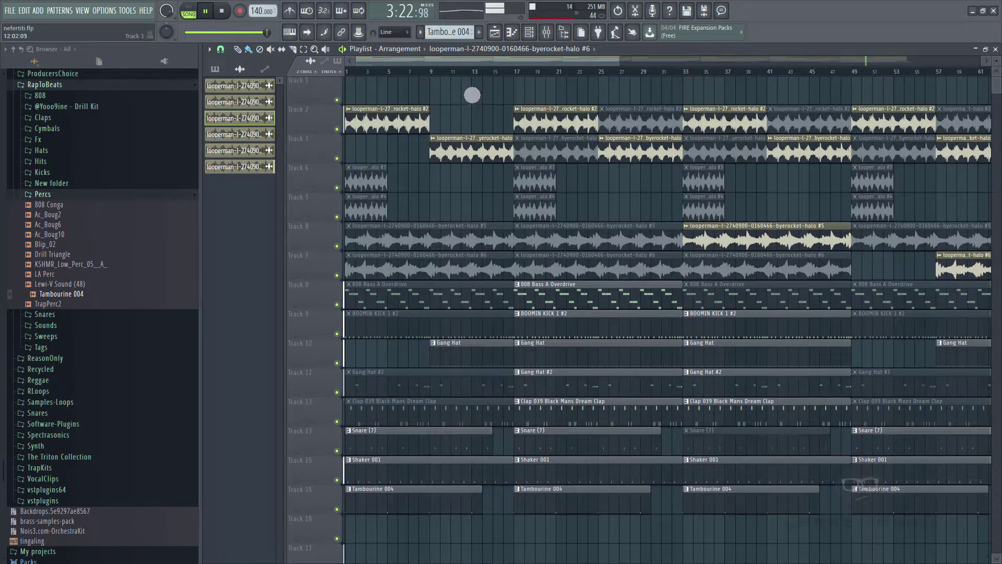
drag(436, 78, 487, 81)
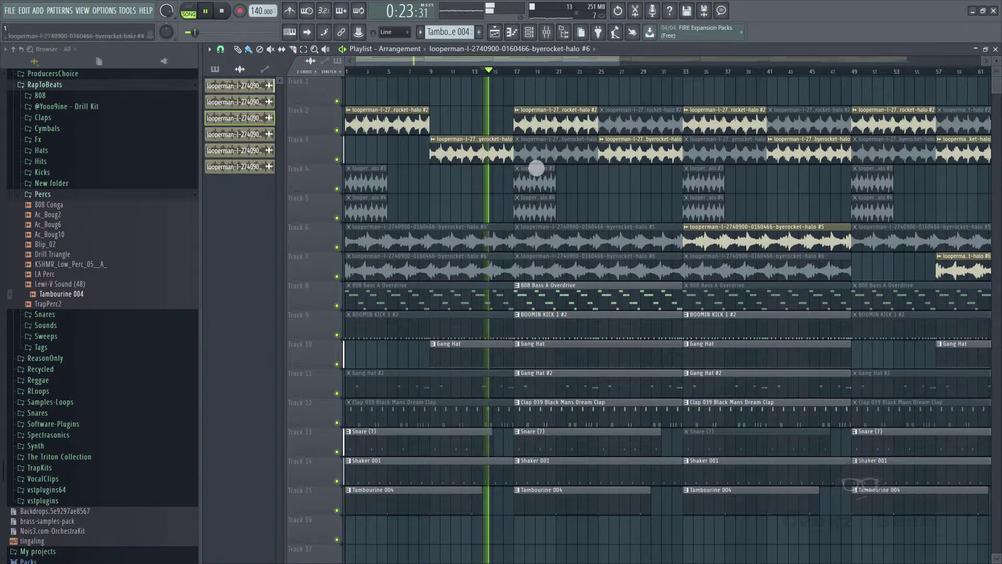
drag(616, 66, 548, 87)
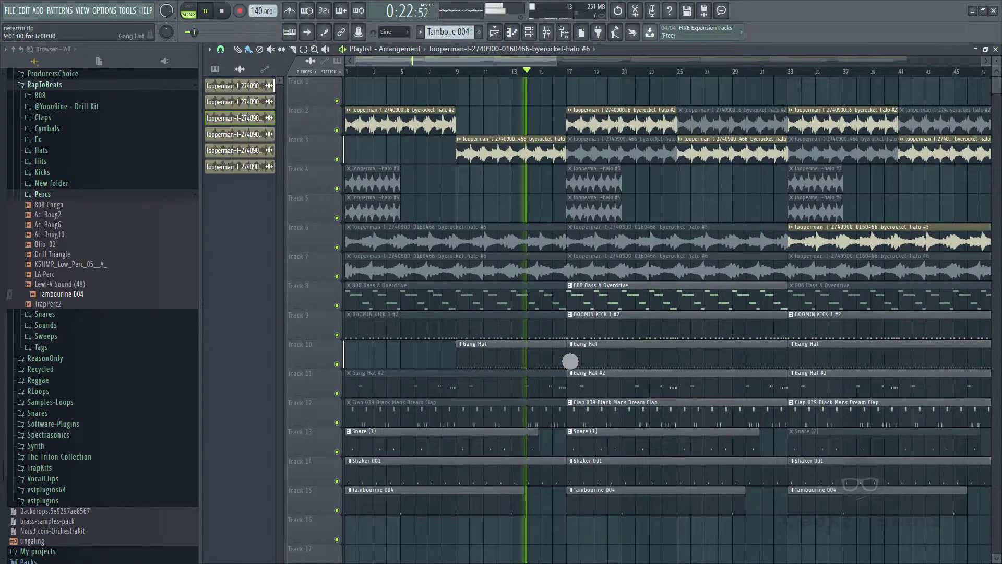
drag(567, 360, 562, 358)
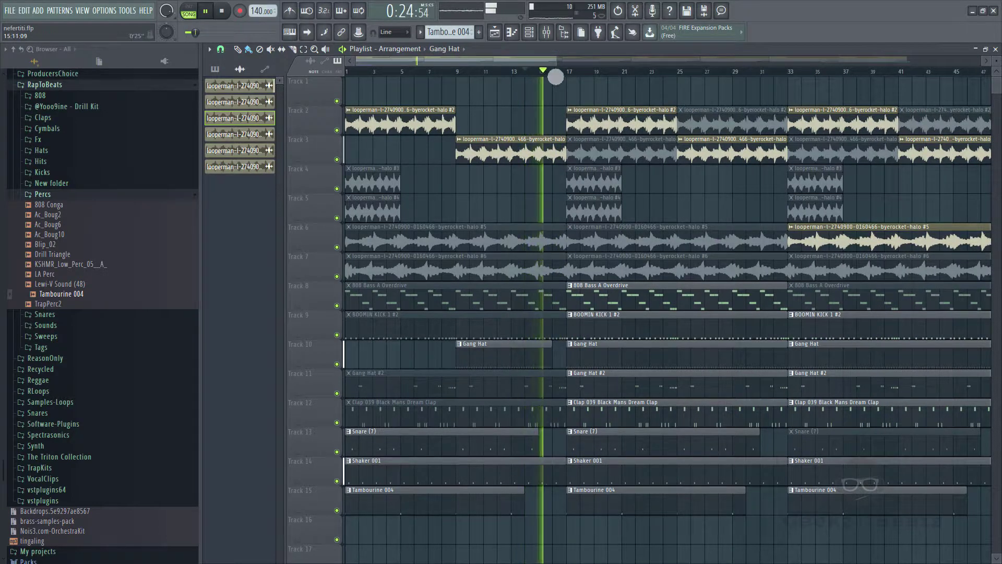
click(554, 73)
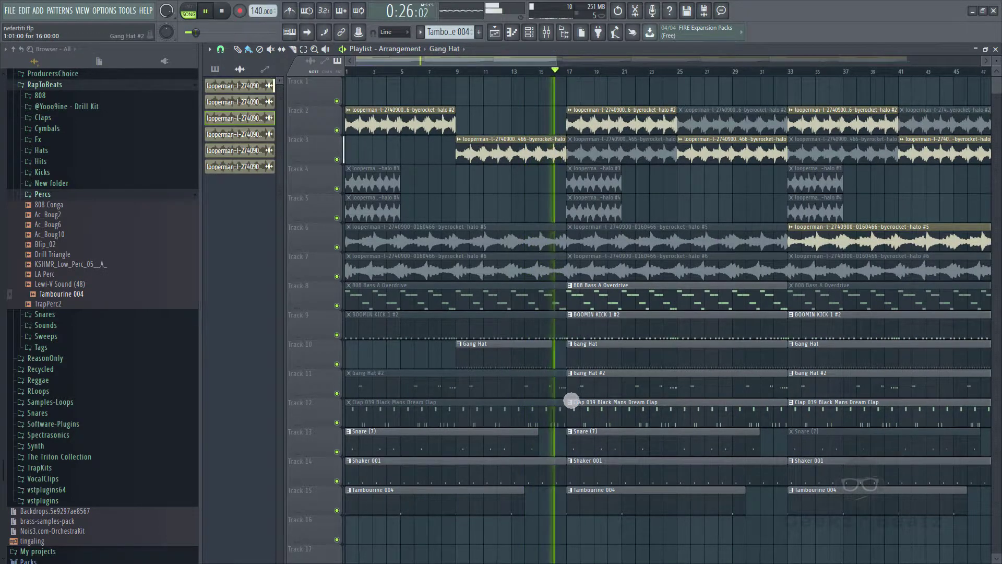
key(space)
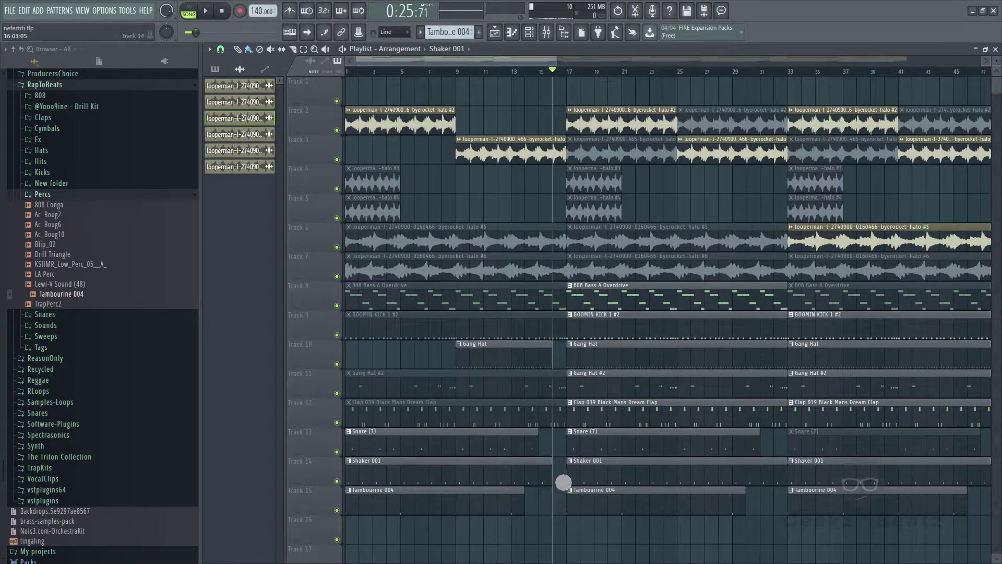
Slice the clips on tracks 8 to 15 at bar 25 and trim the Gang Hat, clap, snare, shaker and tambourine before it to bar 24.
drag(551, 62, 609, 78)
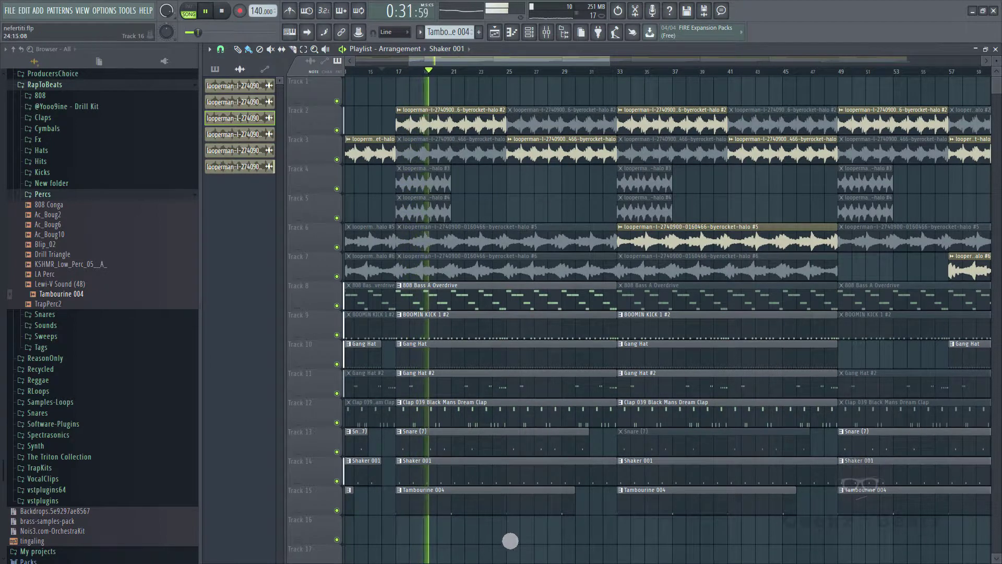
drag(513, 540, 510, 292)
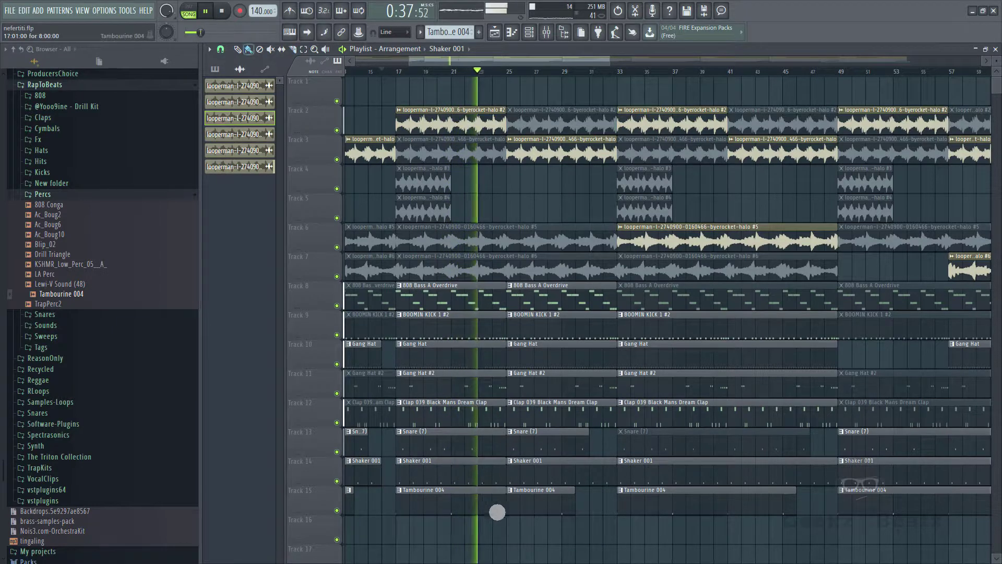
drag(512, 512, 501, 411)
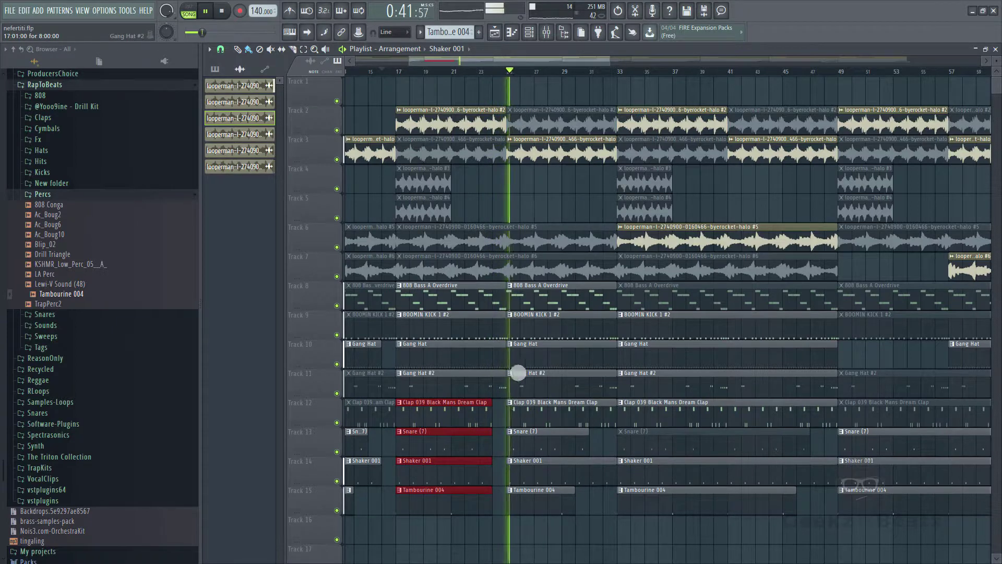
click(505, 366)
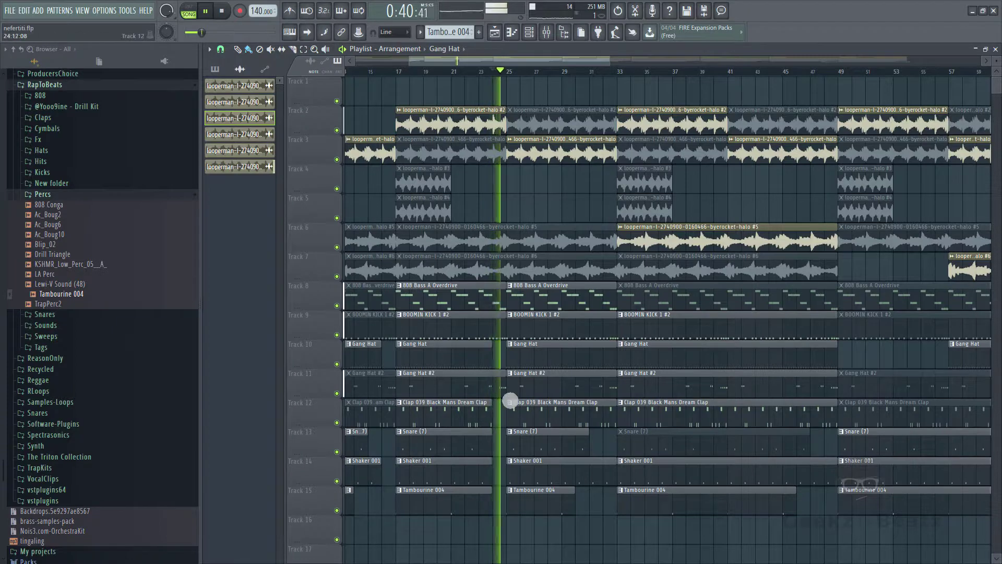
key(space)
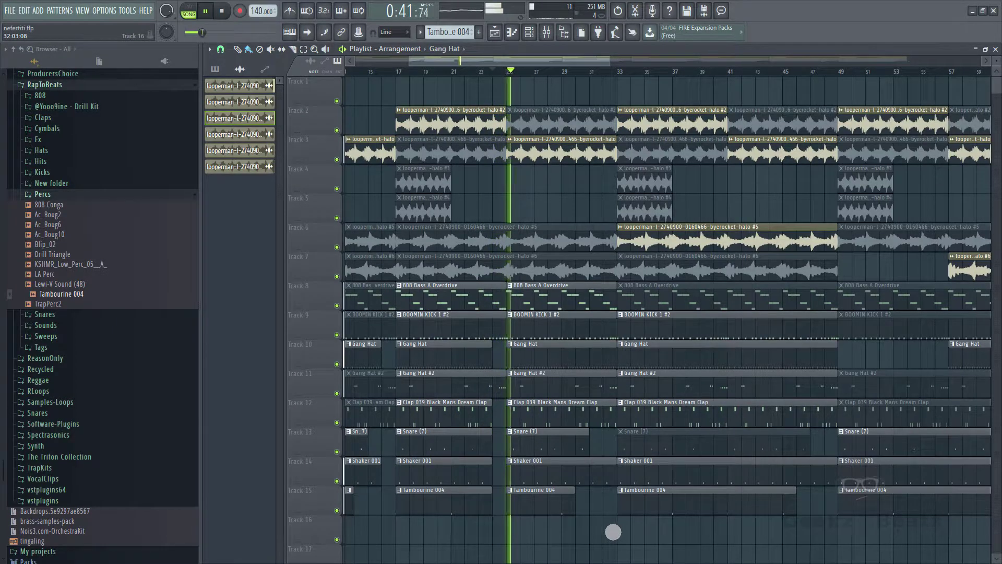
Trim the clips on tracks 8 to 12 and 14 to end at bars 32 and 48, playing through the bar 33 transition between the edits.
drag(613, 532, 608, 309)
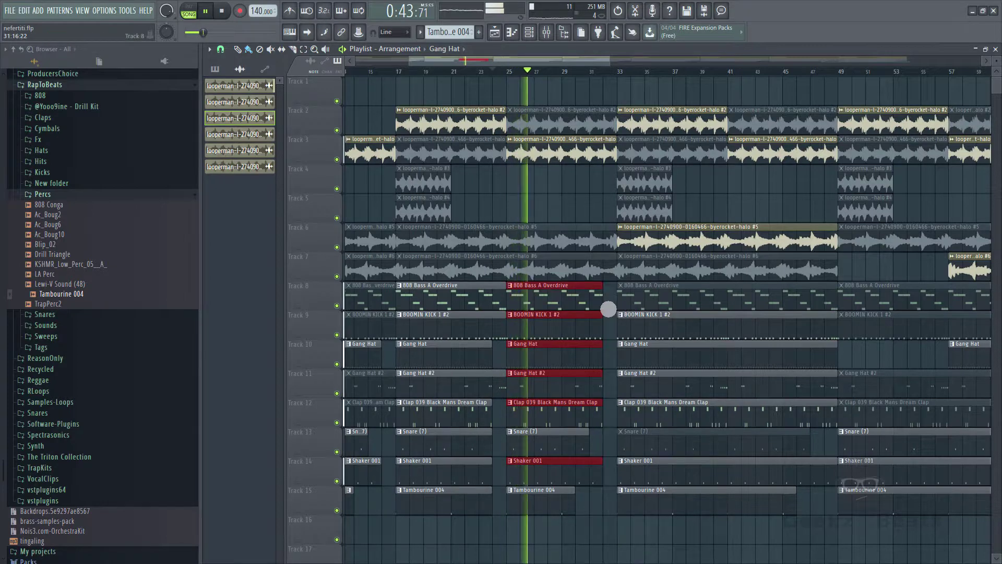
click(600, 74)
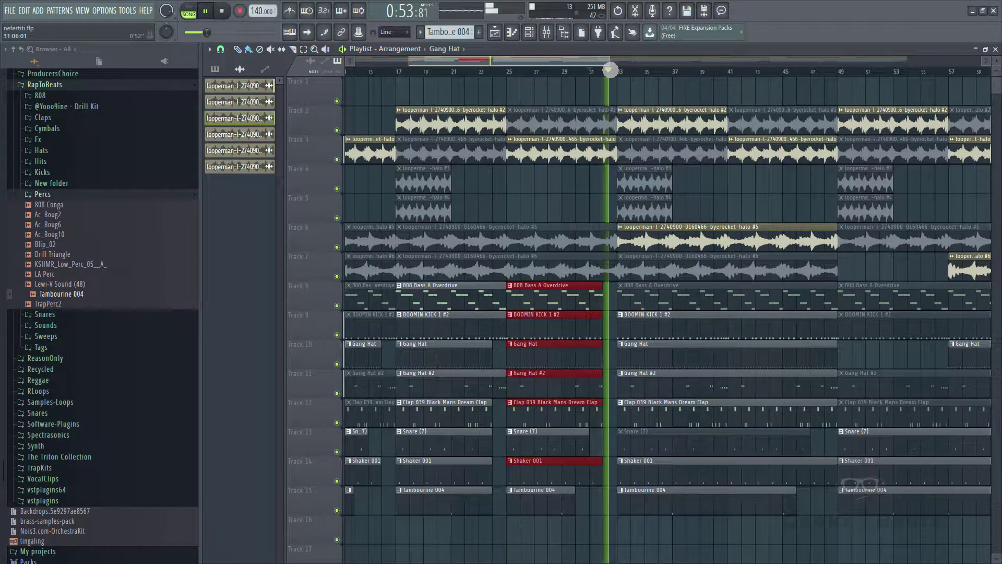
drag(605, 68, 658, 68)
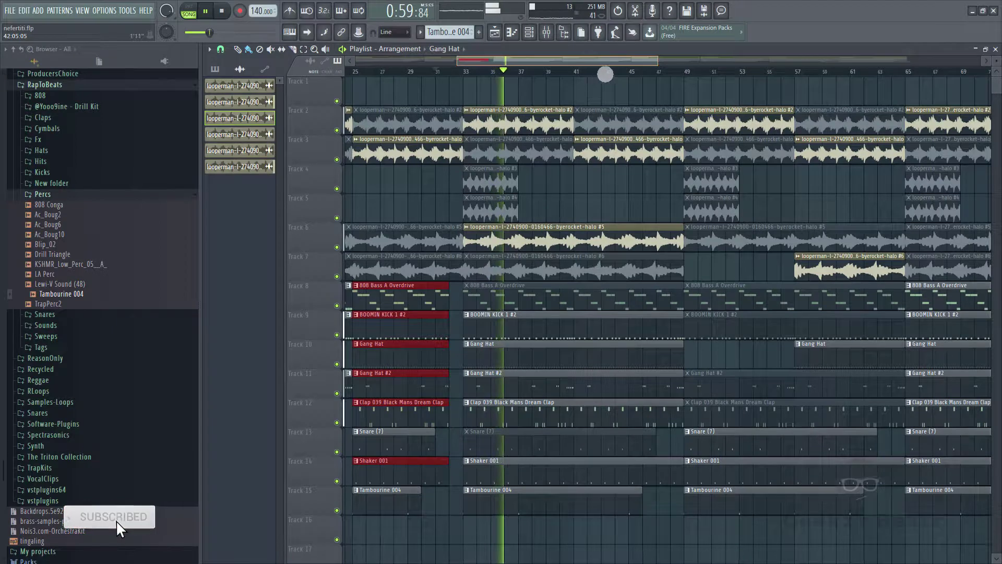
drag(597, 73, 619, 74)
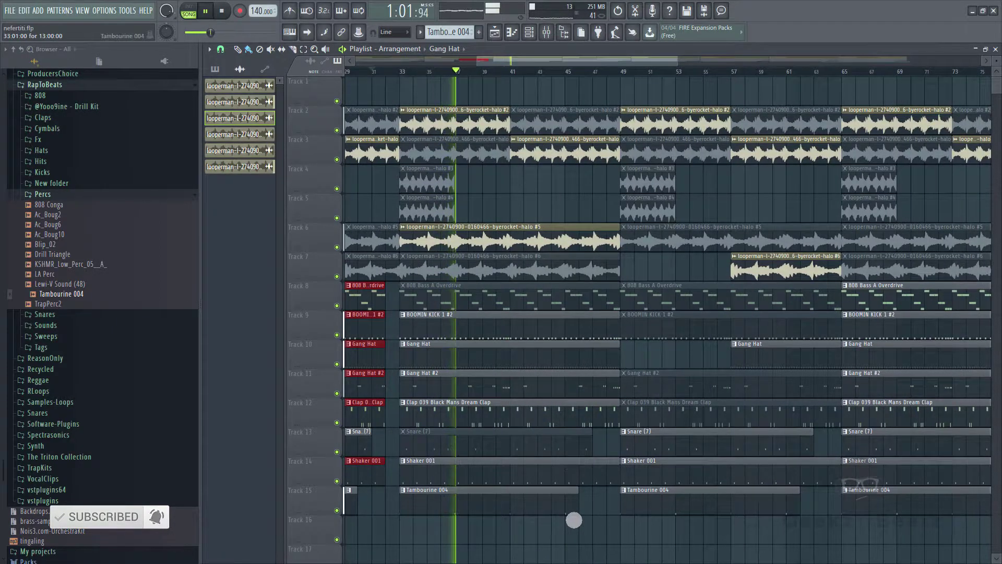
drag(620, 504, 612, 306)
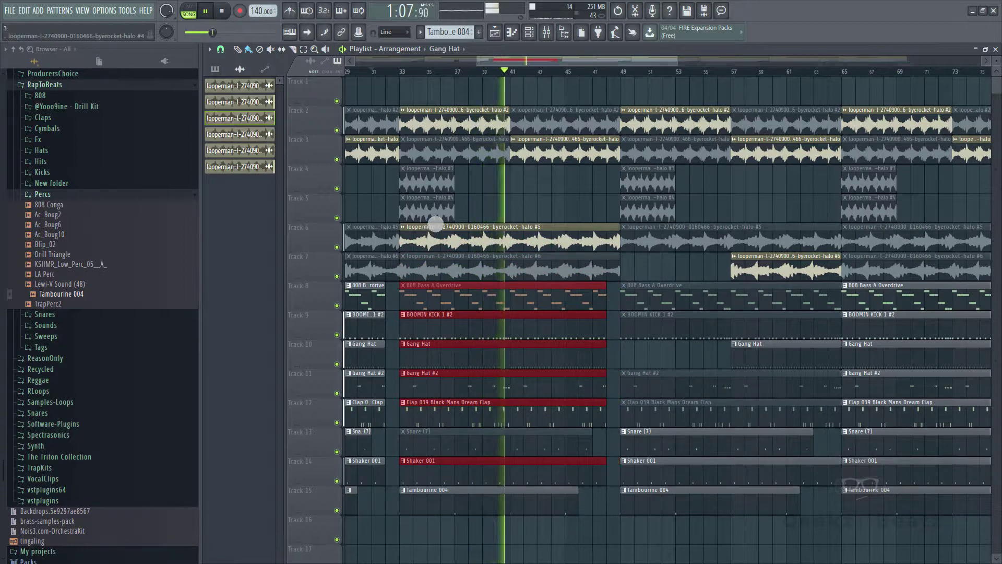
Try a copy of the halo #4 loop on track 5 at bar 45 and slice it near its end.
click(435, 224)
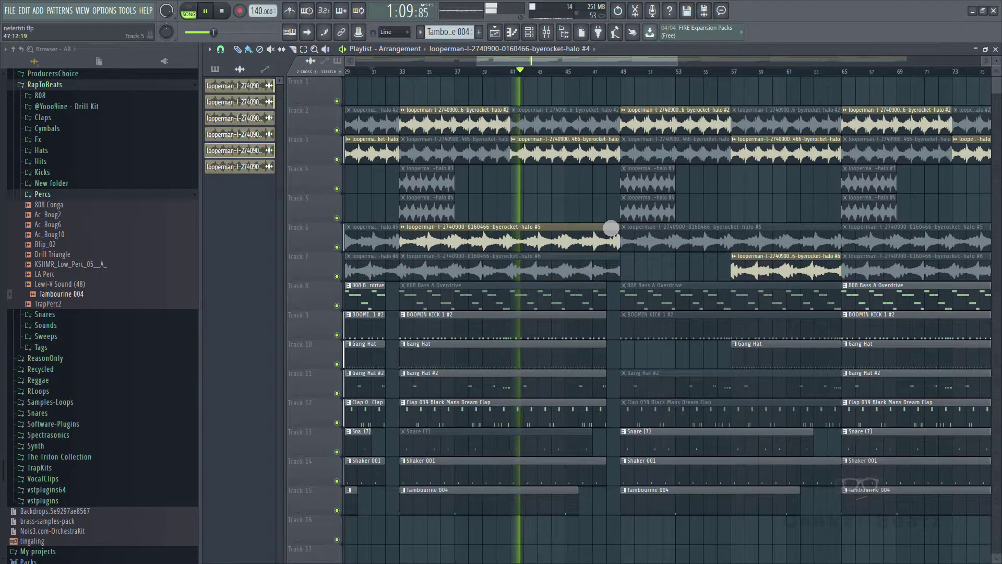
click(579, 216)
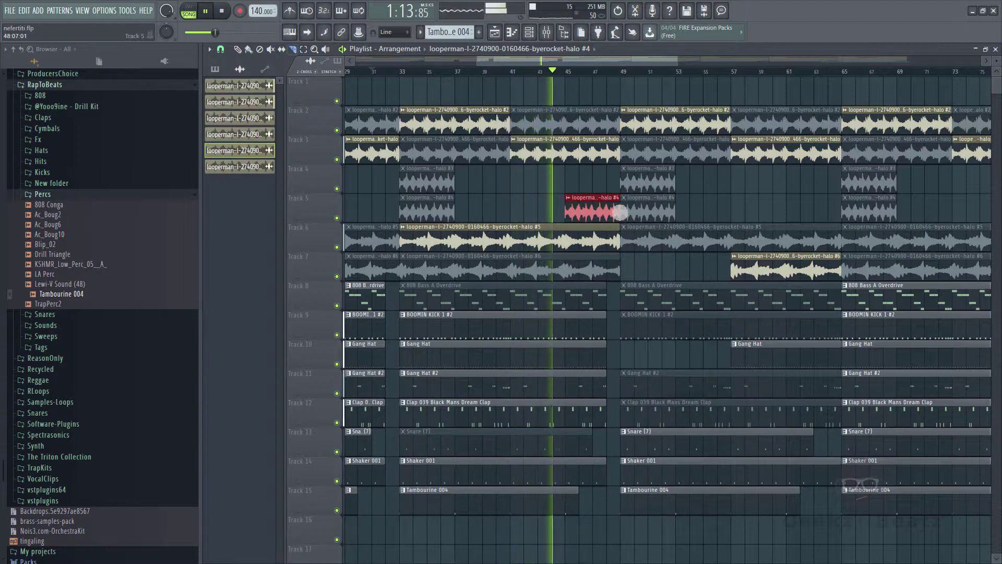
key(c)
drag(612, 191, 614, 223)
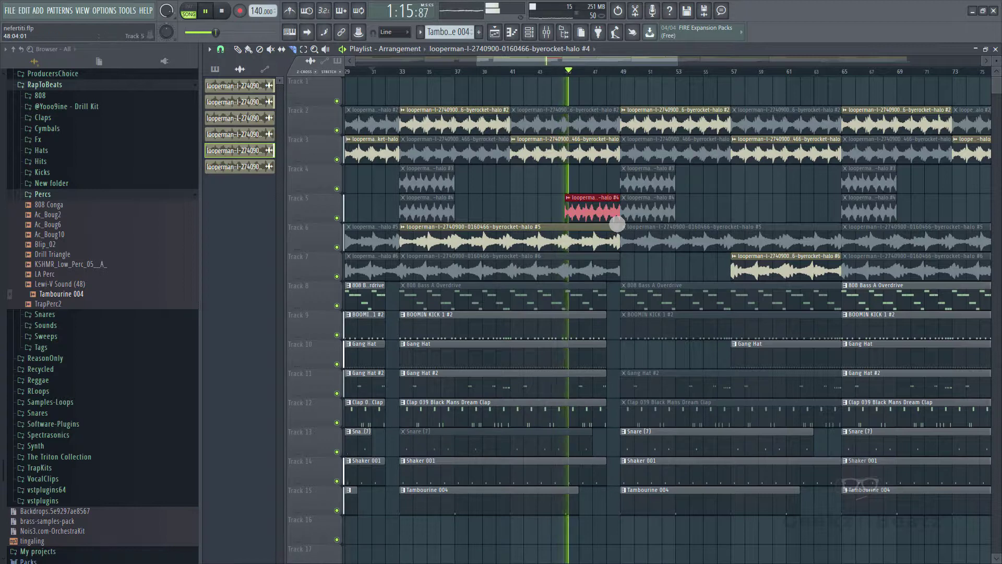
key(p)
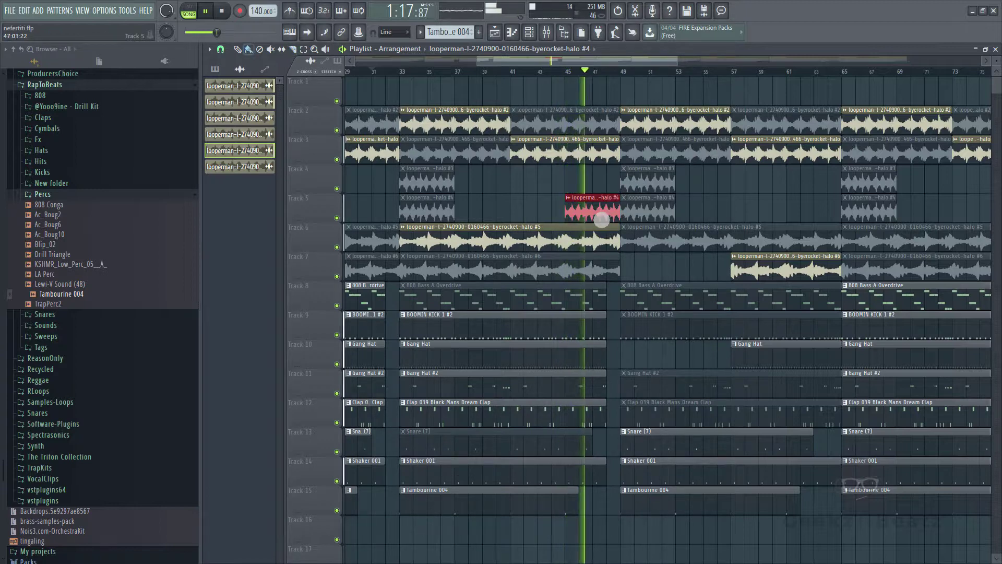
Delete the trial halo #4 loop at bar 45 on track 5, undoing and redoing the deletion once.
right_click(601, 220)
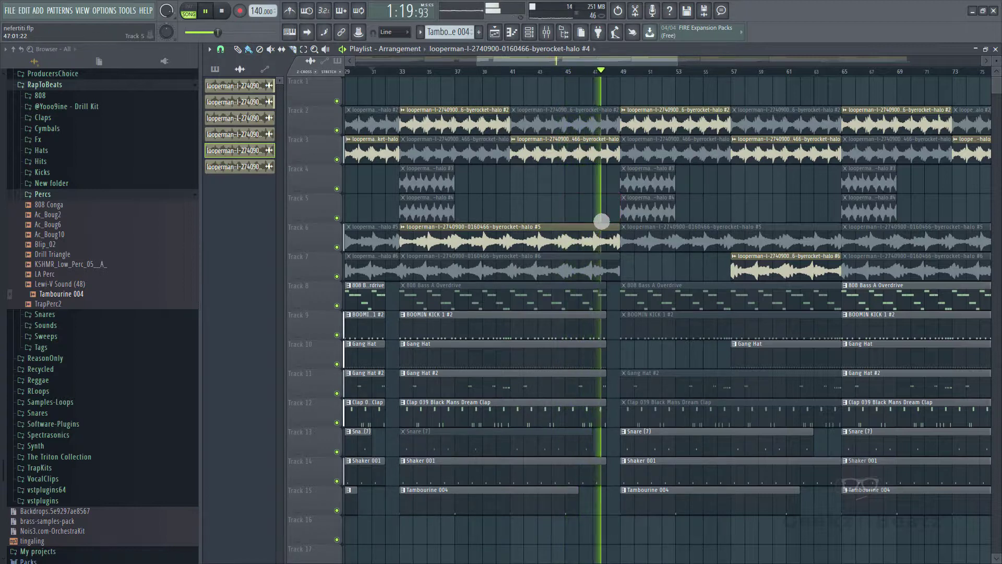
key(ctrl+z)
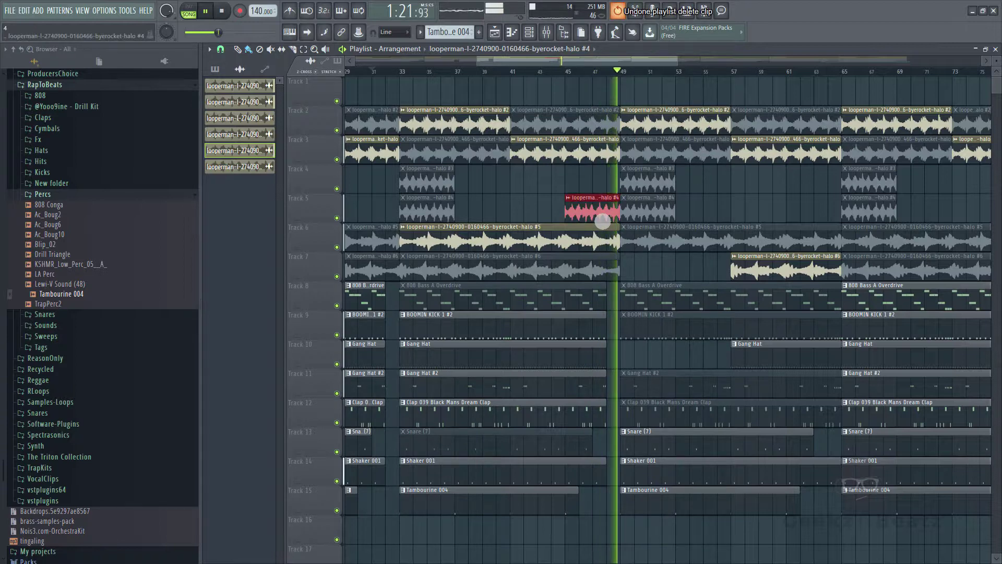
key(ctrl+z)
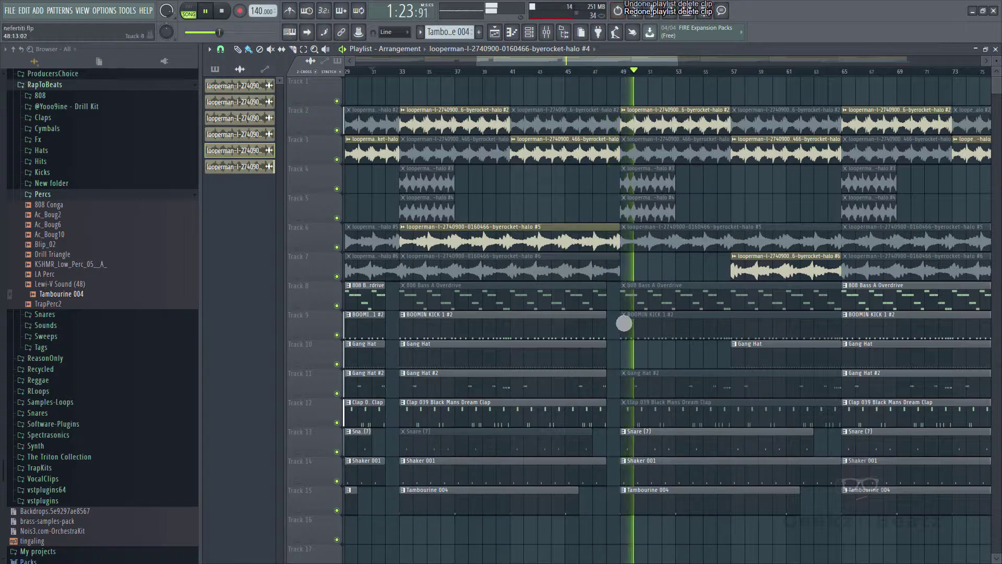
Trim the Gang Hat clip starting at bar 57 to end at bar 64 and the Shaker 001 clip starting at bar 49 to end at bar 63.
drag(589, 63, 643, 70)
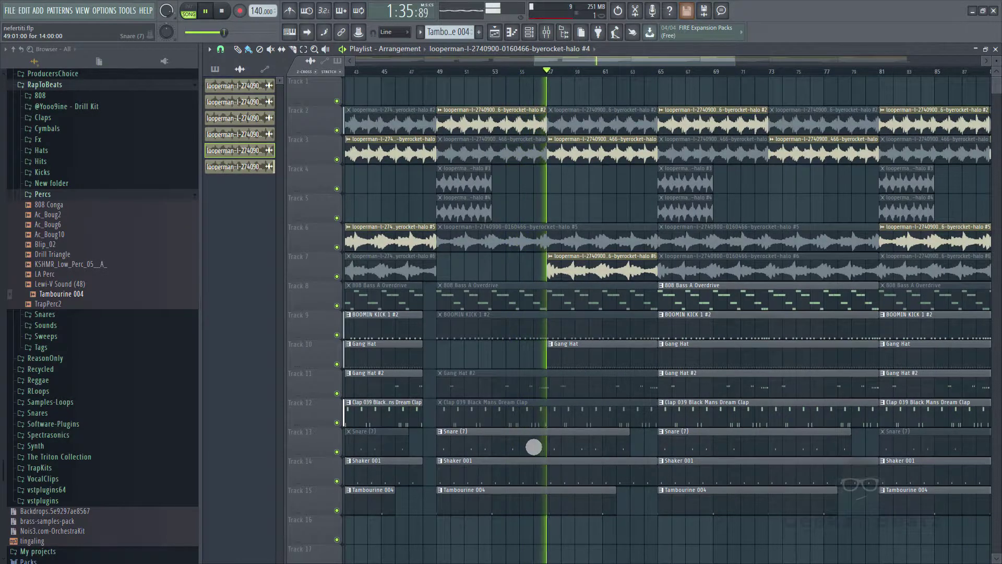
drag(662, 360, 649, 358)
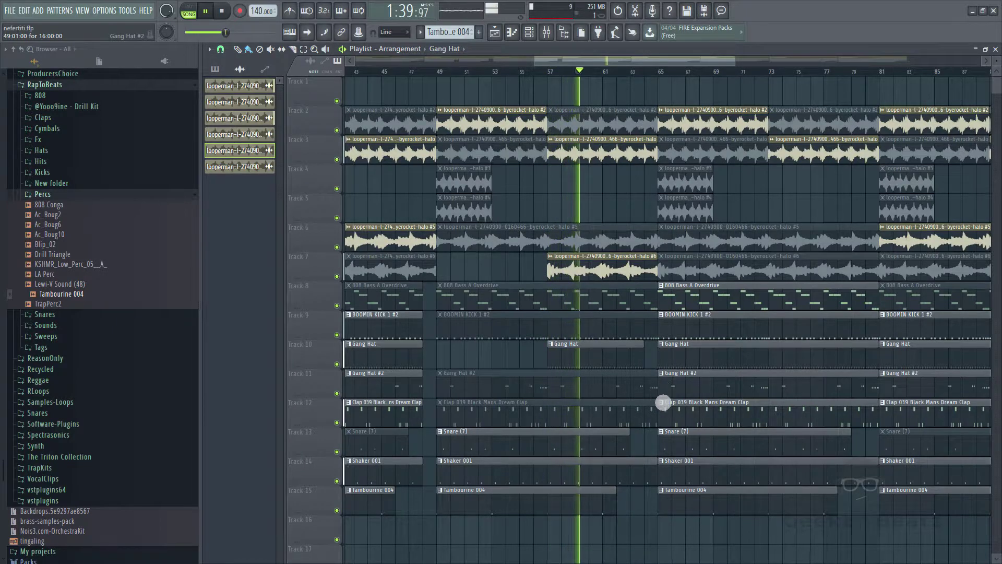
drag(656, 485, 639, 480)
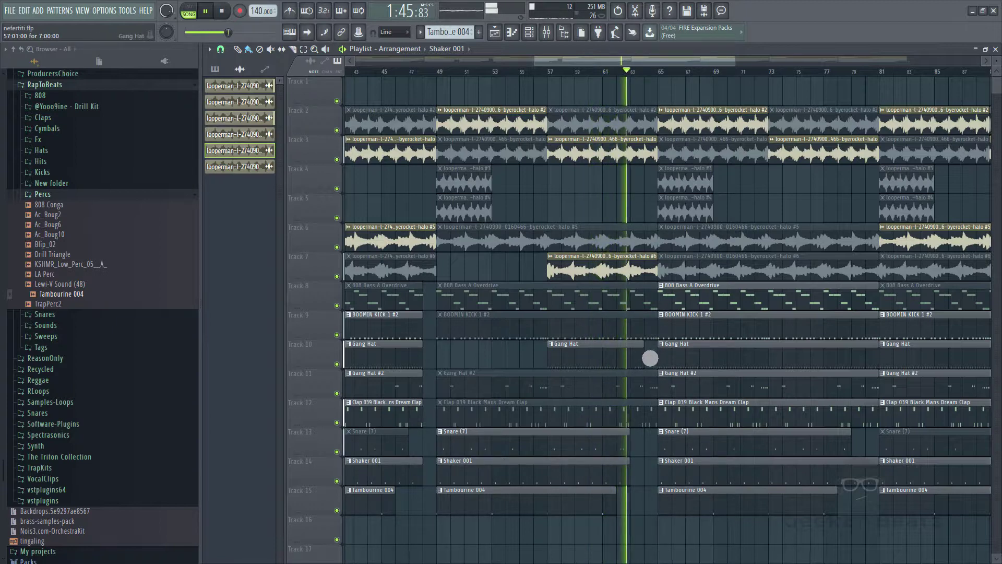
drag(648, 355, 642, 356)
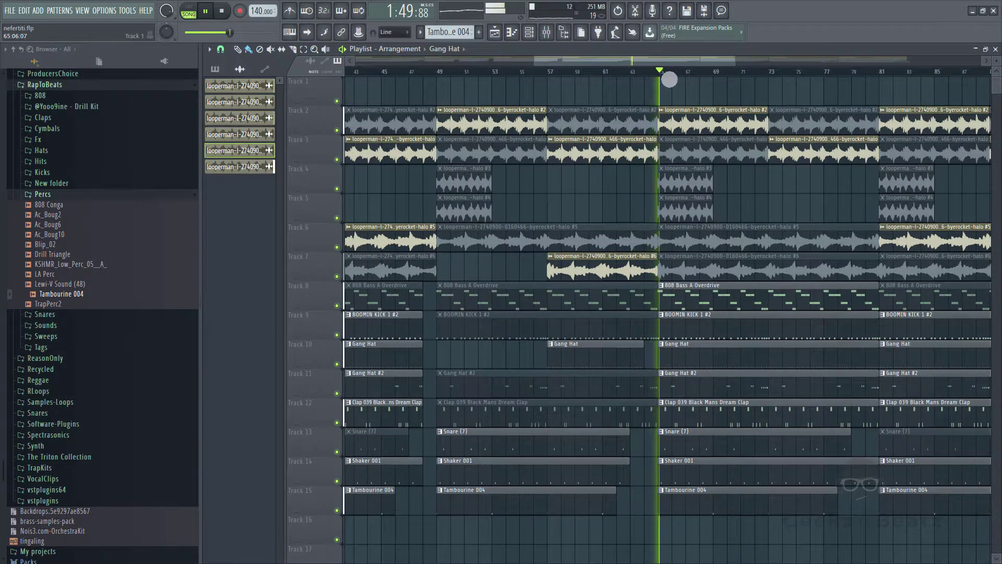
drag(674, 64, 706, 66)
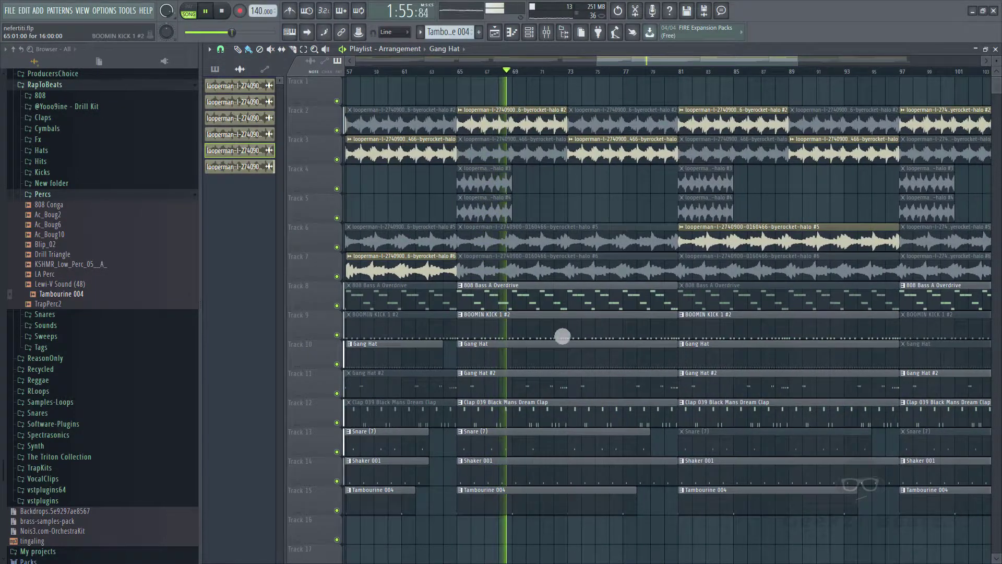
Slice the clips on tracks 9 to 15 at bar 73 and shorten their bar 65 pieces to end at bar 72.
key(c)
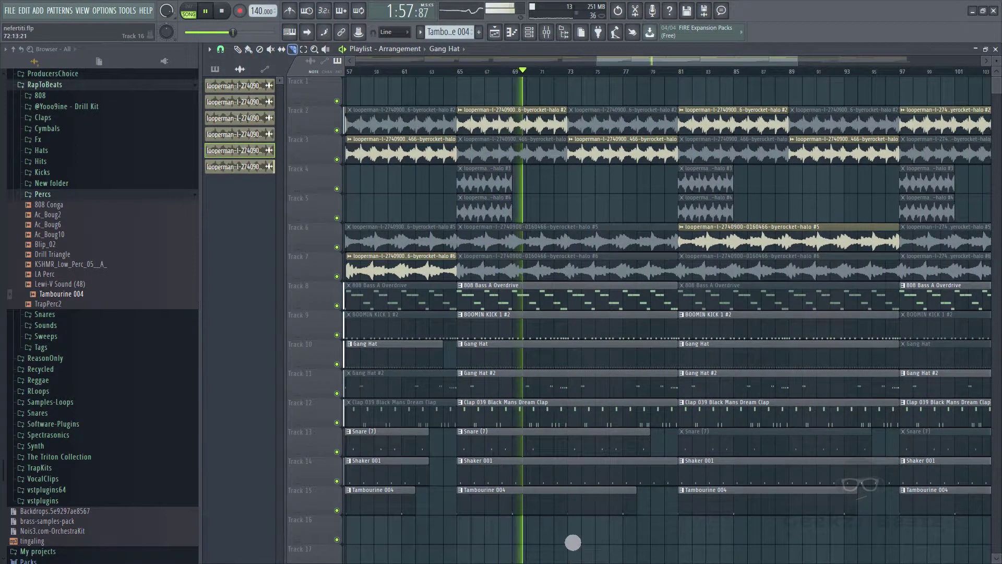
drag(568, 534, 574, 320)
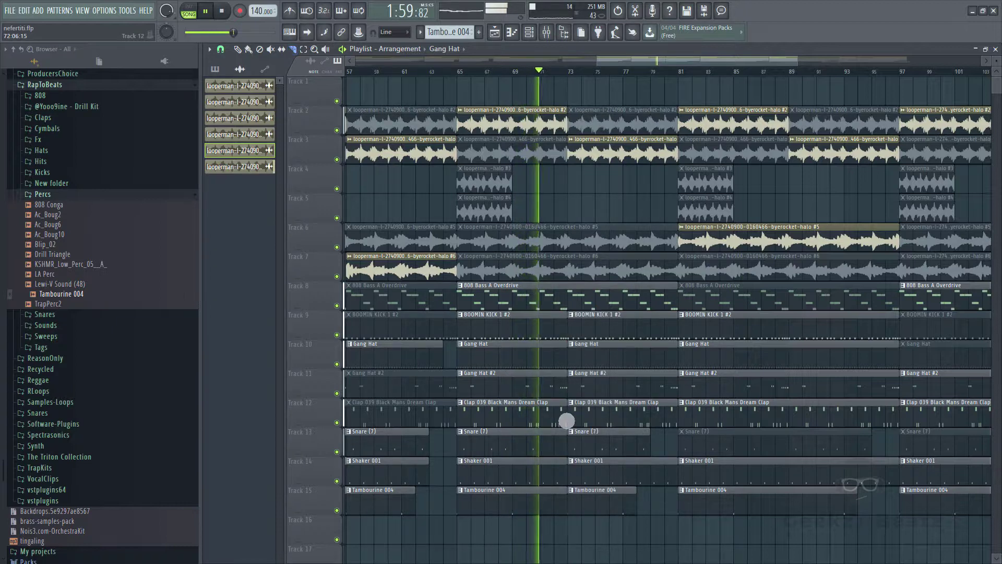
key(b)
ctrl+drag(569, 528, 570, 328)
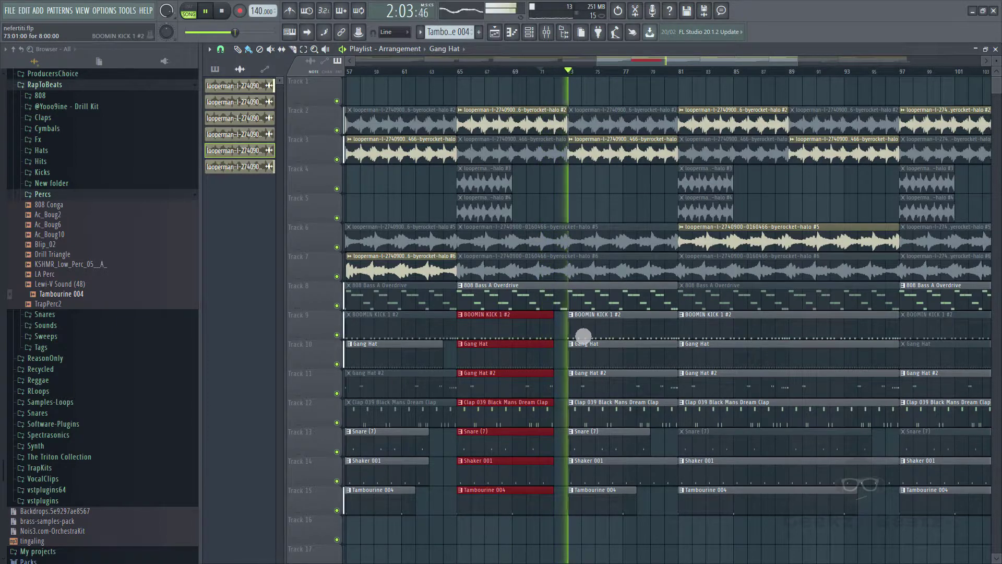
Slice the 808 Bass A Overdrive clip on track 8 at bar 73 and replay the transition into that bar.
click(574, 289)
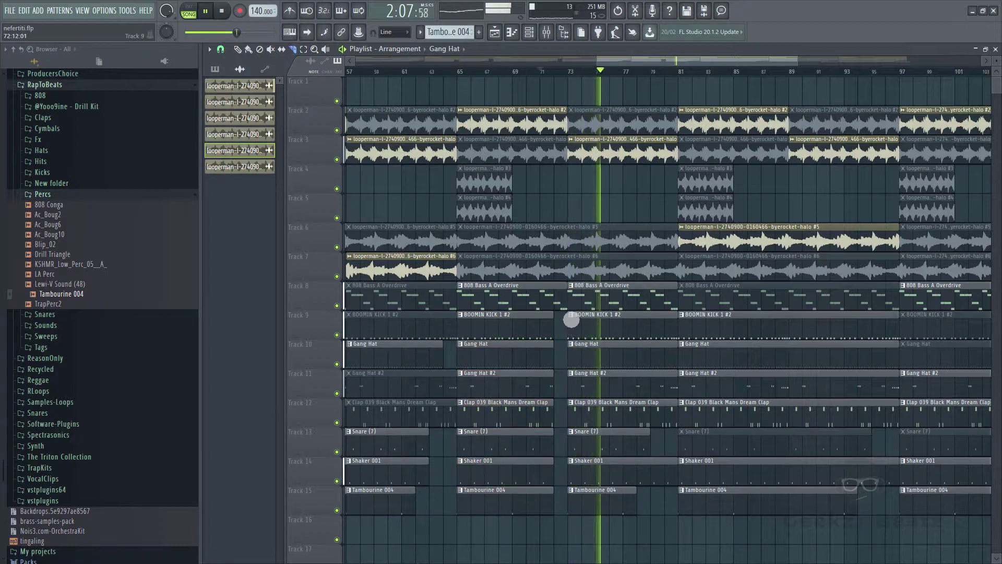
key(space)
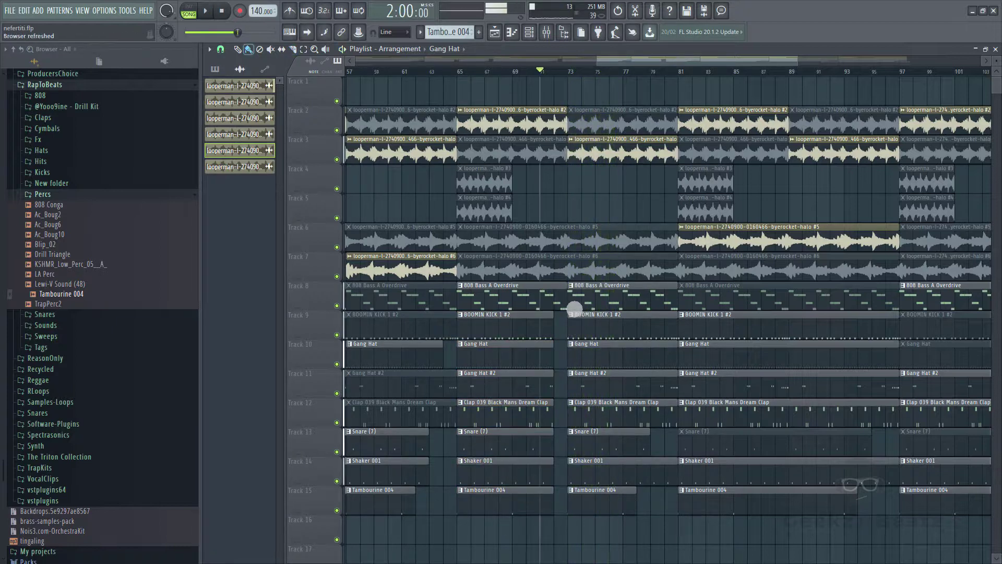
key(space)
key(b)
click(573, 308)
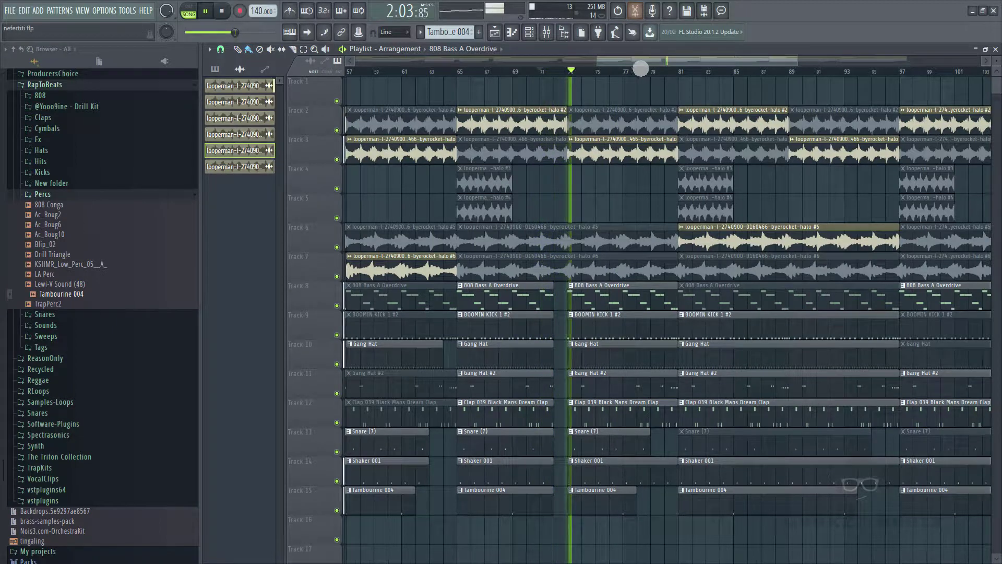
Play the section from bar 81 and trim the start of its Gang Hat #2 clip on track 11 to bar 88.
drag(642, 67, 707, 66)
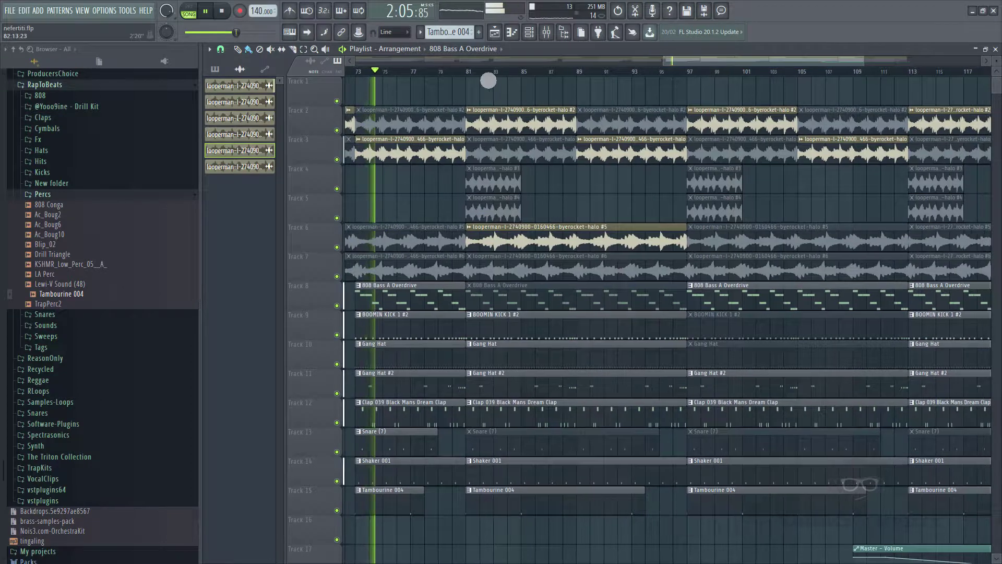
click(470, 78)
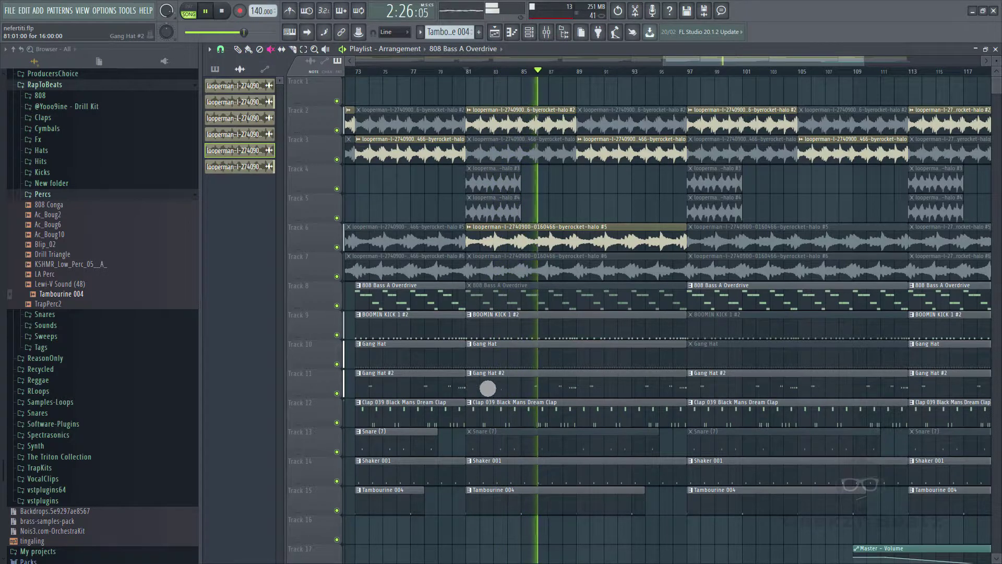
drag(478, 386, 566, 422)
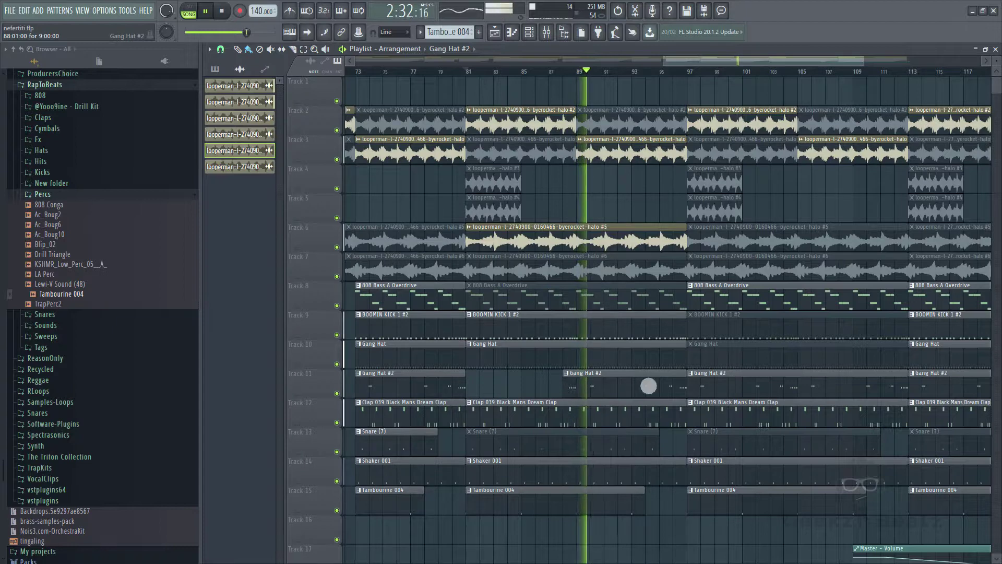
Cut the clips on tracks 8 to 12 and 14 so they end at bar 96.
drag(742, 64, 798, 63)
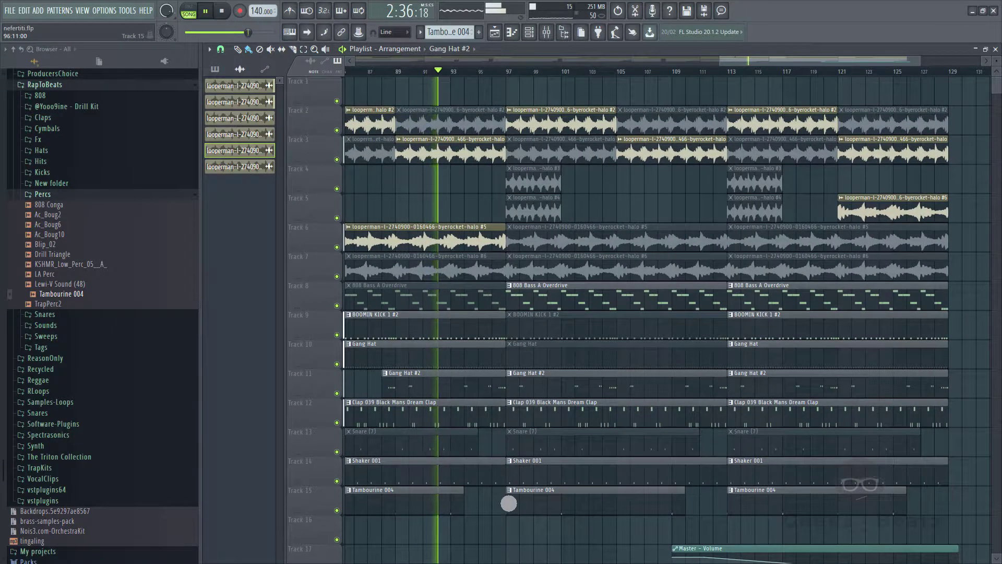
drag(508, 503, 494, 311)
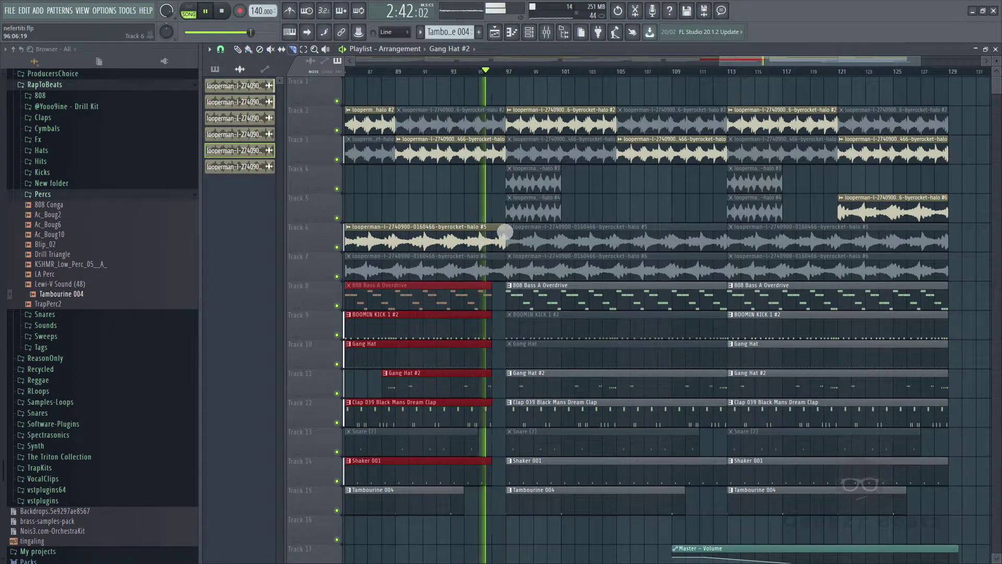
Slice the halo #5 loop on track 6 at bar 96 and mute its last one-bar piece, replaying from about bar 95.
drag(502, 231, 502, 265)
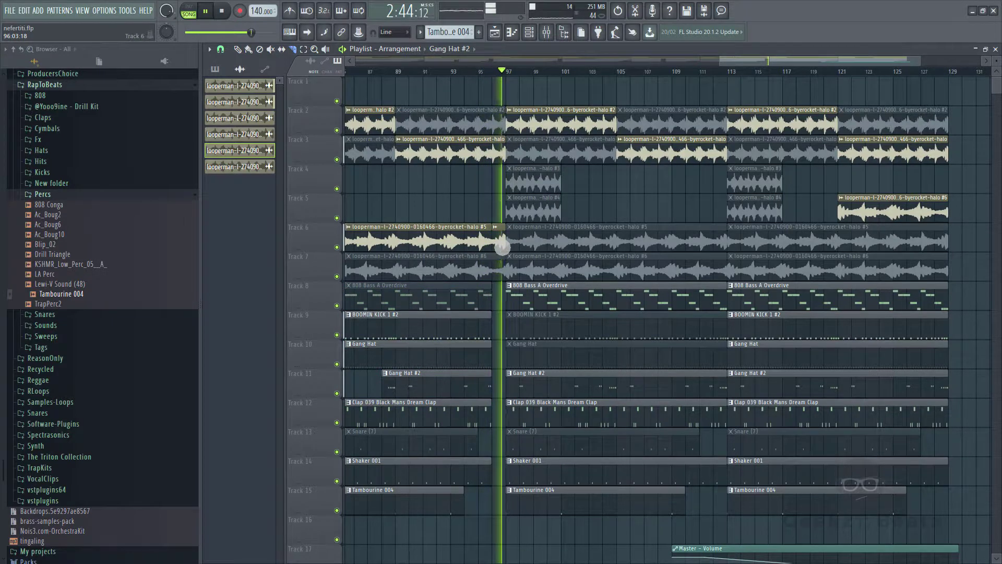
click(480, 73)
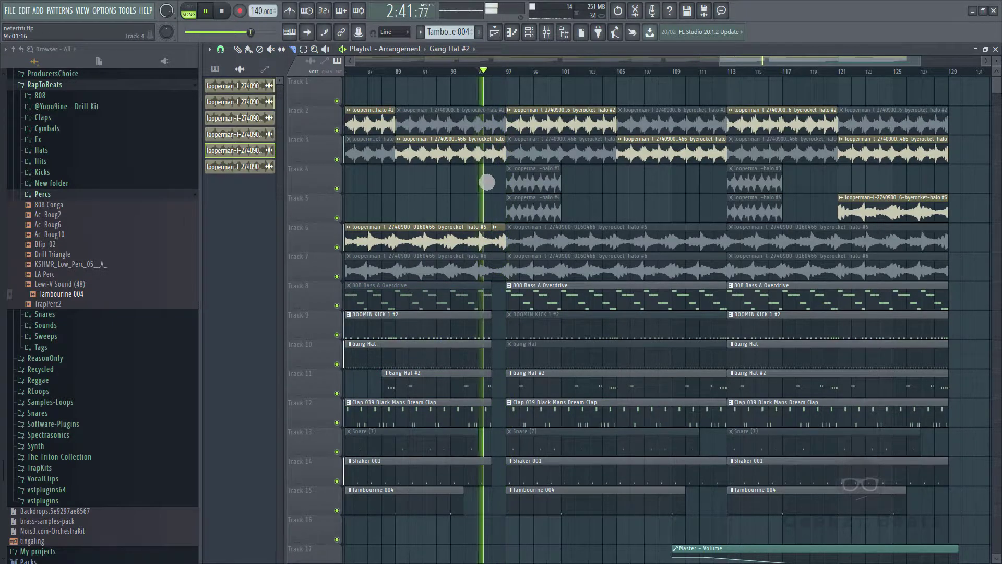
key(t)
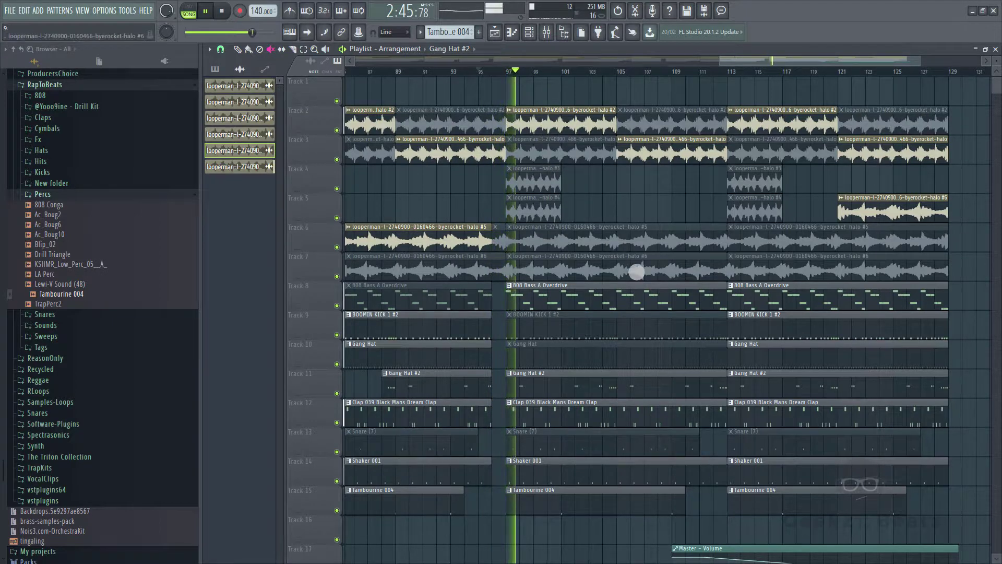
Place a copy of the halo #4 loop on track 5 at bar 101 and cut it down to its last bar, starting at bar 104.
scroll(651, 367, down, 3)
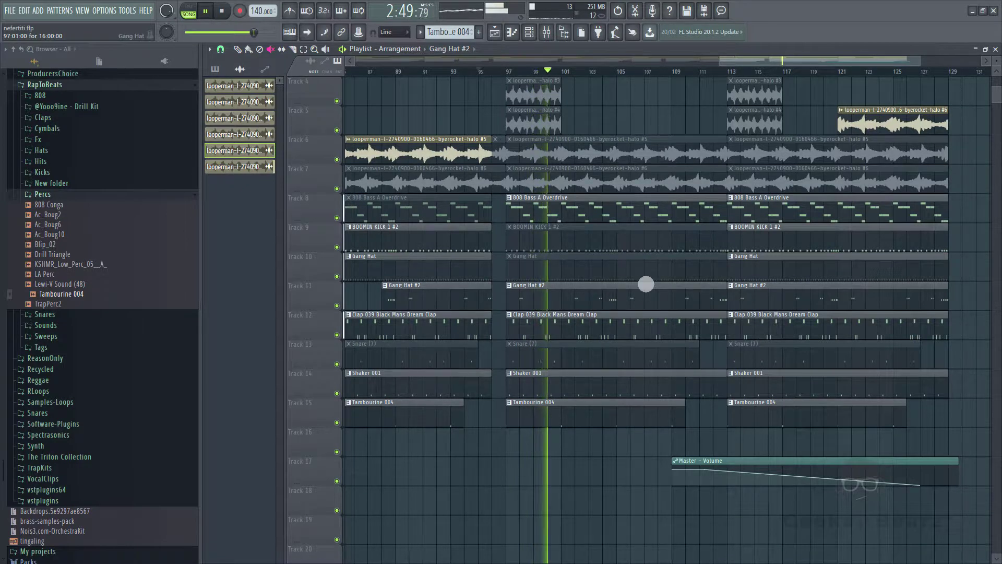
scroll(645, 358, up, 2)
scroll(645, 358, up, 1)
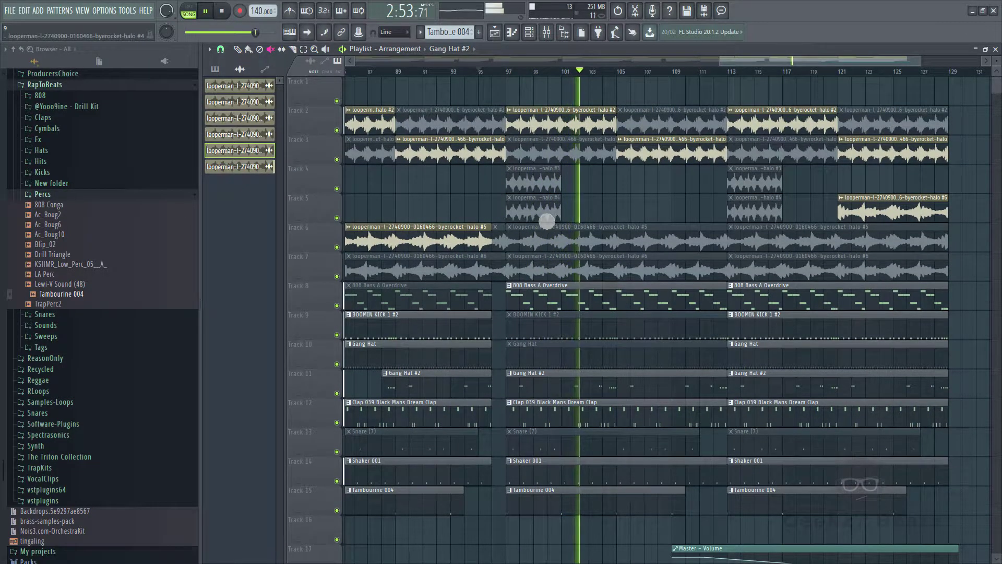
key(b)
click(546, 218)
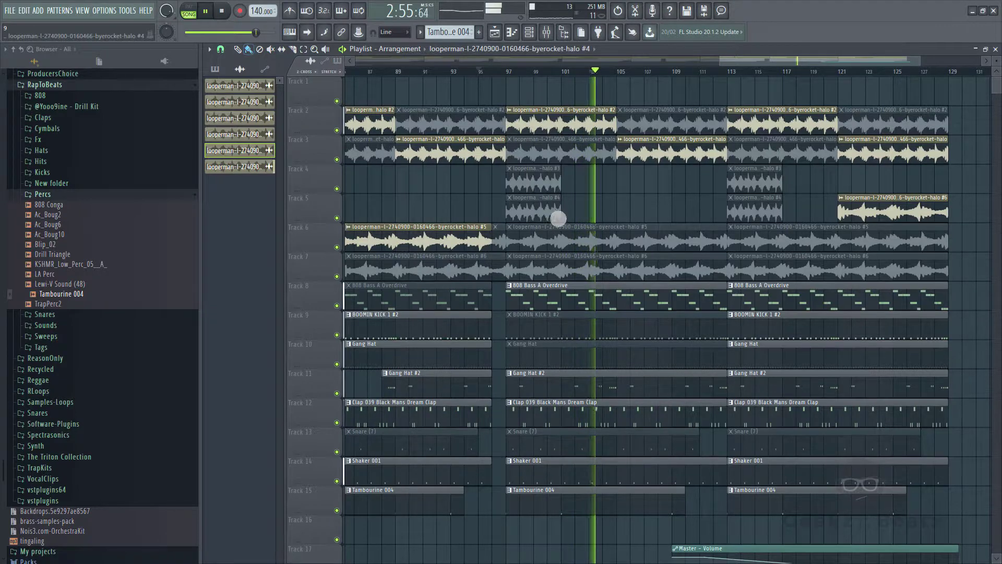
click(574, 215)
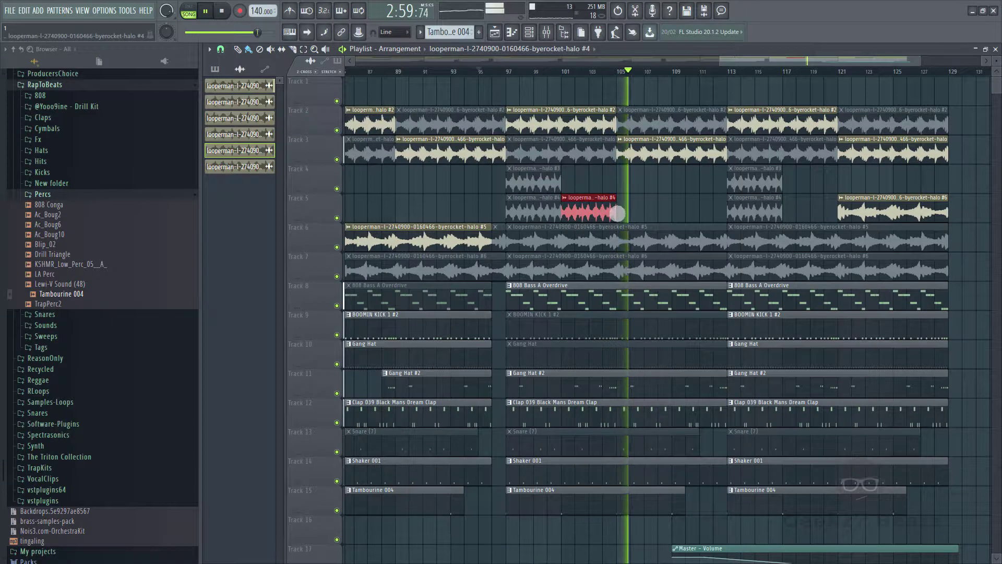
key(c)
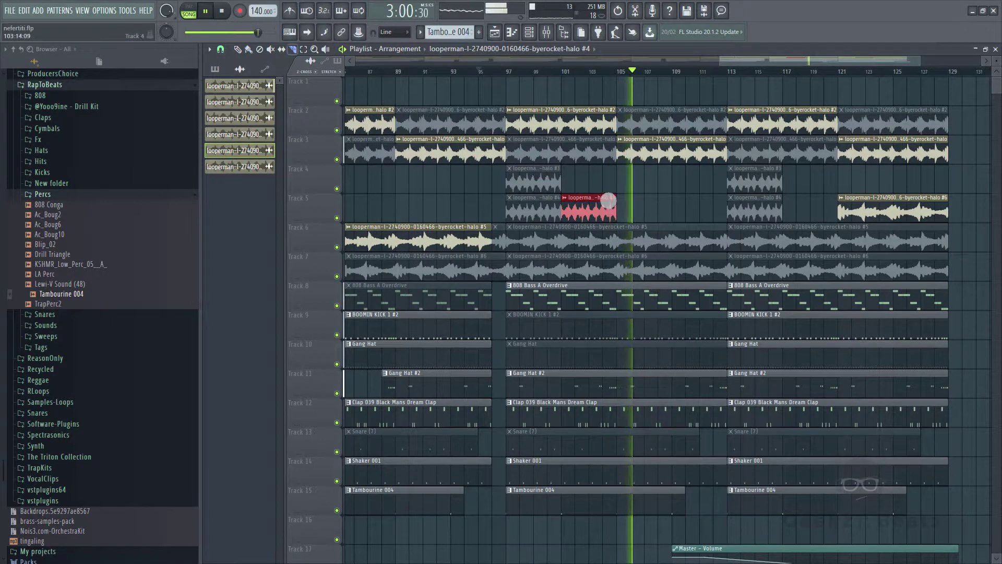
key(b)
right_click(590, 218)
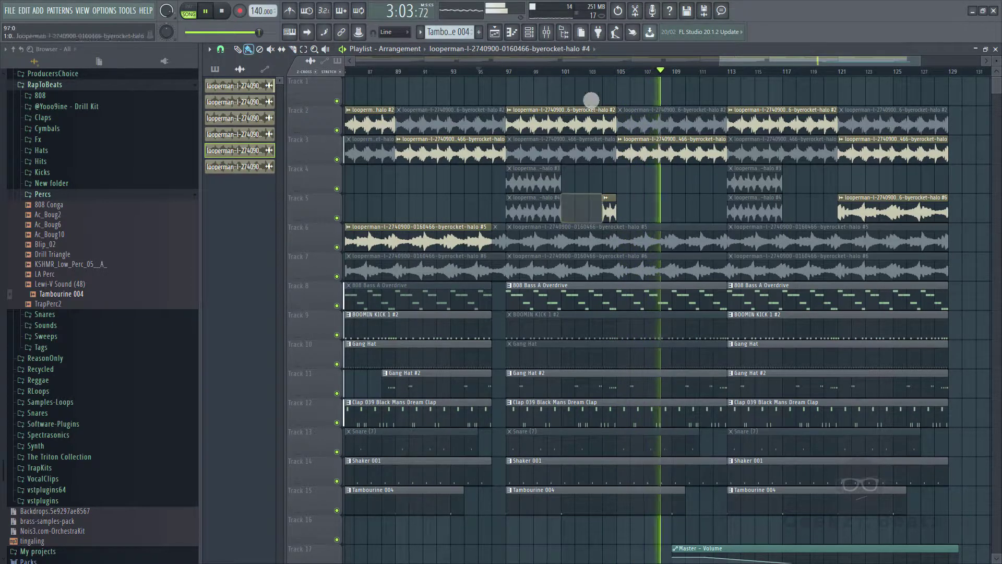
Replay the new halo #4 piece from bar 103 and route its channel to mixer track 12.
click(590, 71)
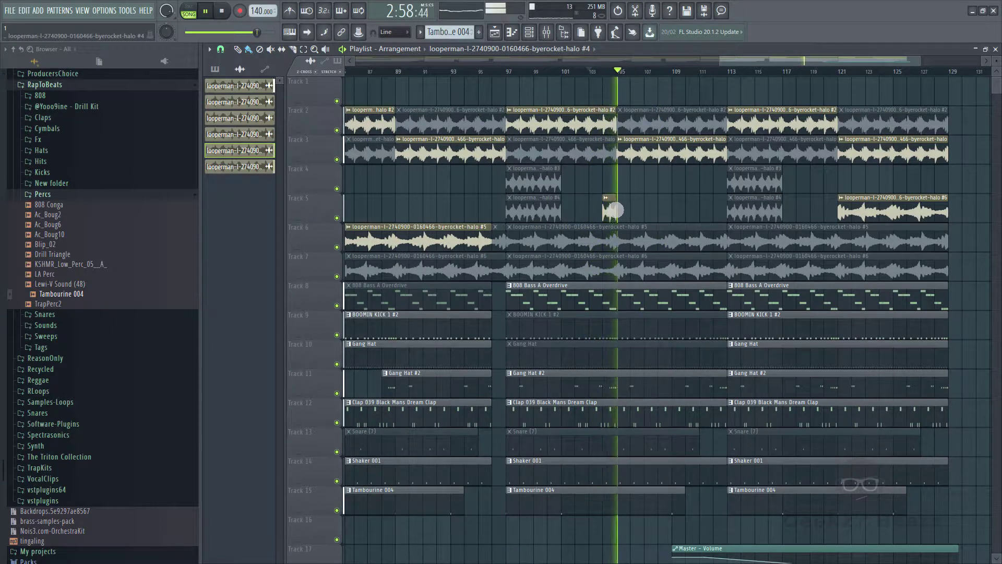
double_click(611, 210)
key(space)
key(space)
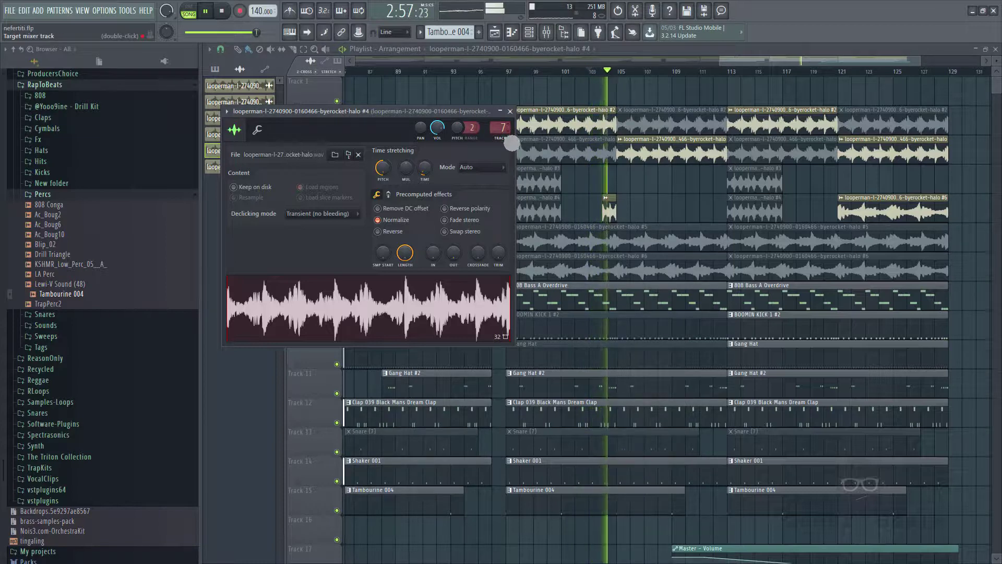
key(ctrl+l)
key(space)
key(space)
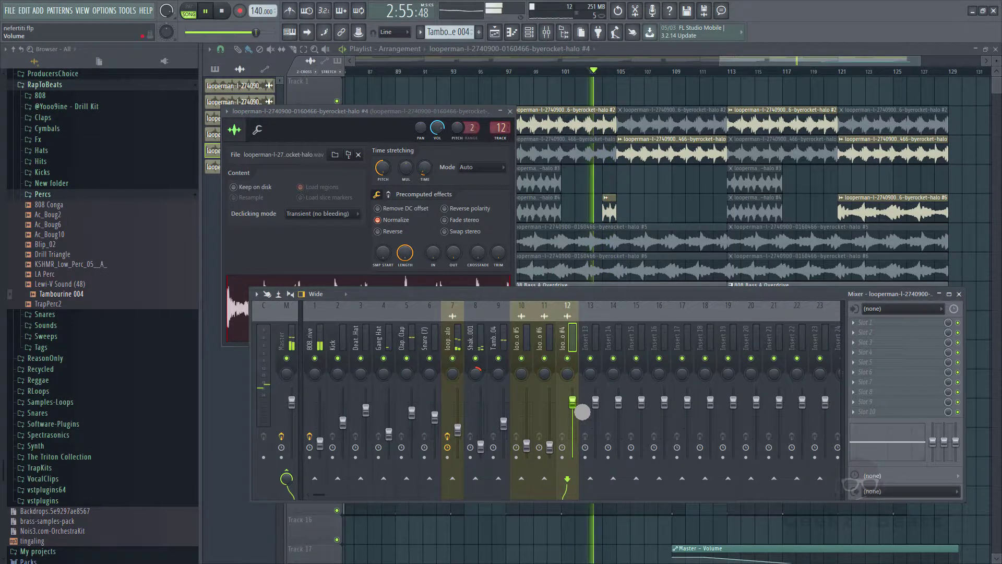
Lower the halo #4 volume on mixer track 12 nearly to the minimum, then close the mixer and channel settings.
drag(582, 411, 581, 459)
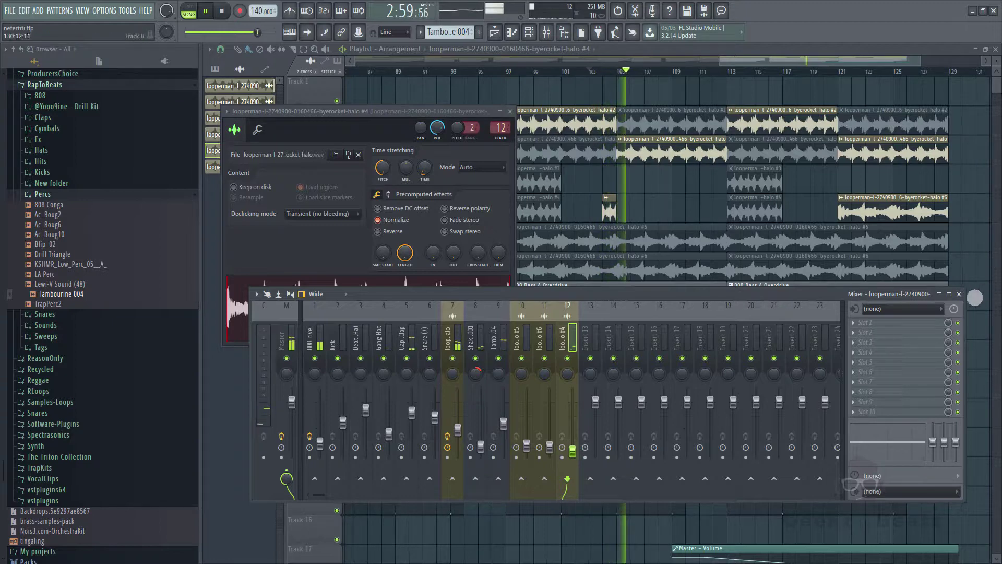
click(959, 294)
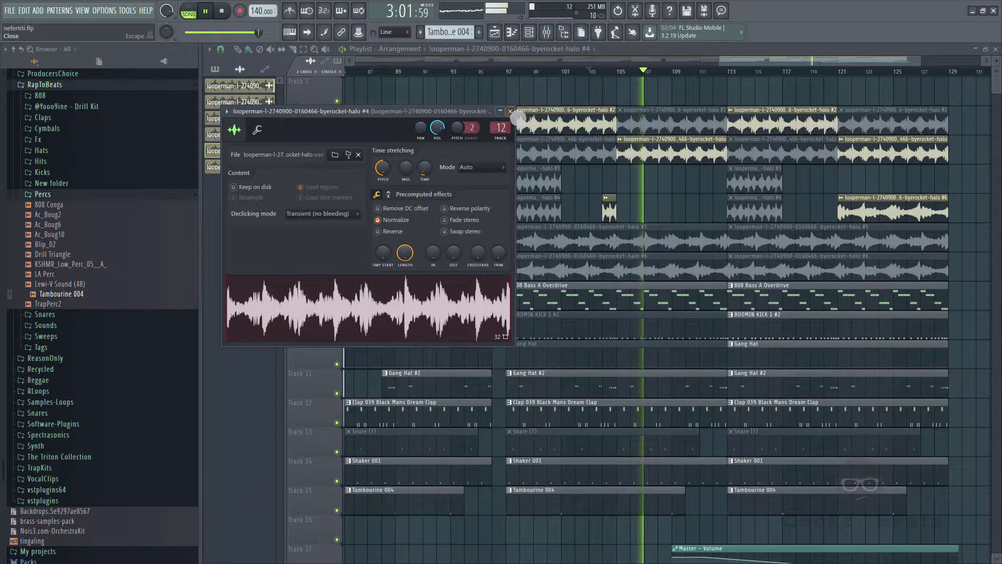
click(511, 111)
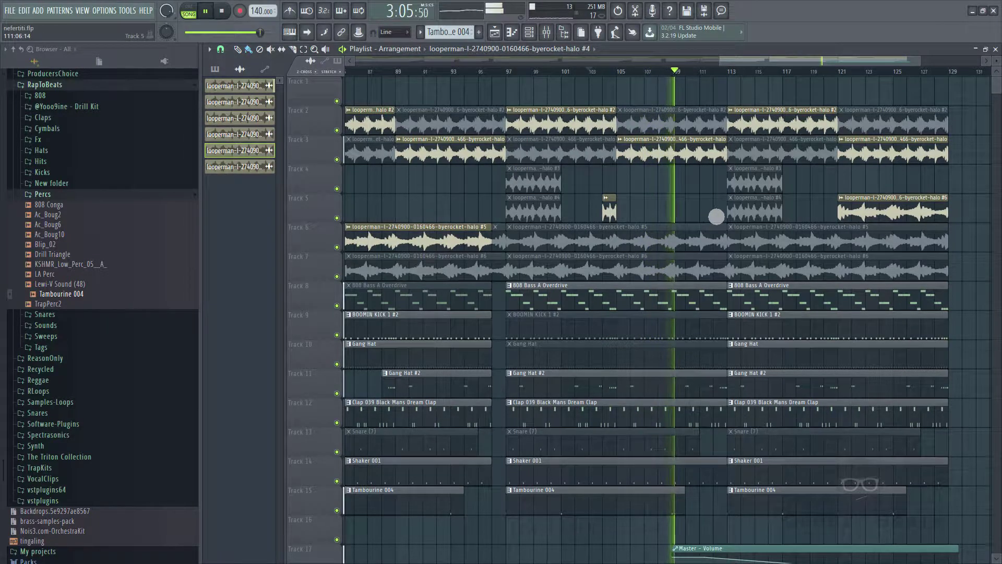
Place the one-bar halo #4 piece on track 5 at bar 112 and trim the clips on tracks 8 to 12 and 14 to end there.
click(719, 213)
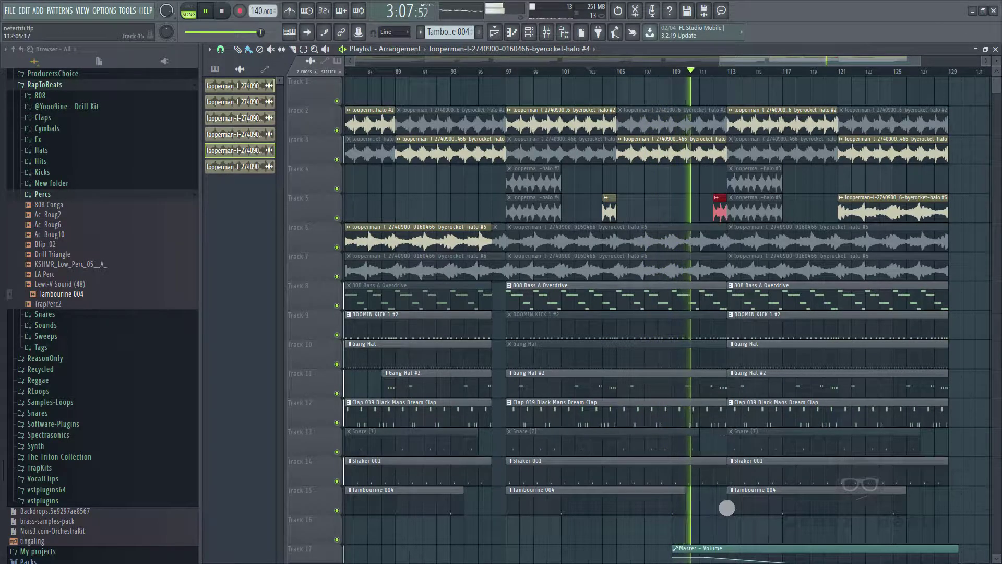
drag(726, 507, 725, 308)
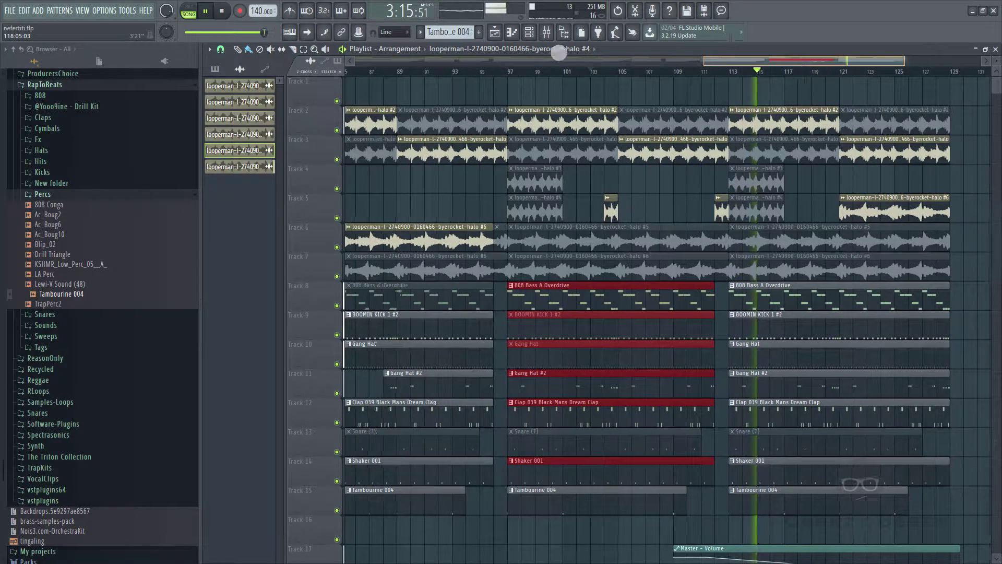
Place the raptobeatsFullident sample from the RapToBeats Tags folder at bar 1 on track 16 and open its channel settings.
drag(559, 53, 277, 56)
scroll(568, 72, down, 2)
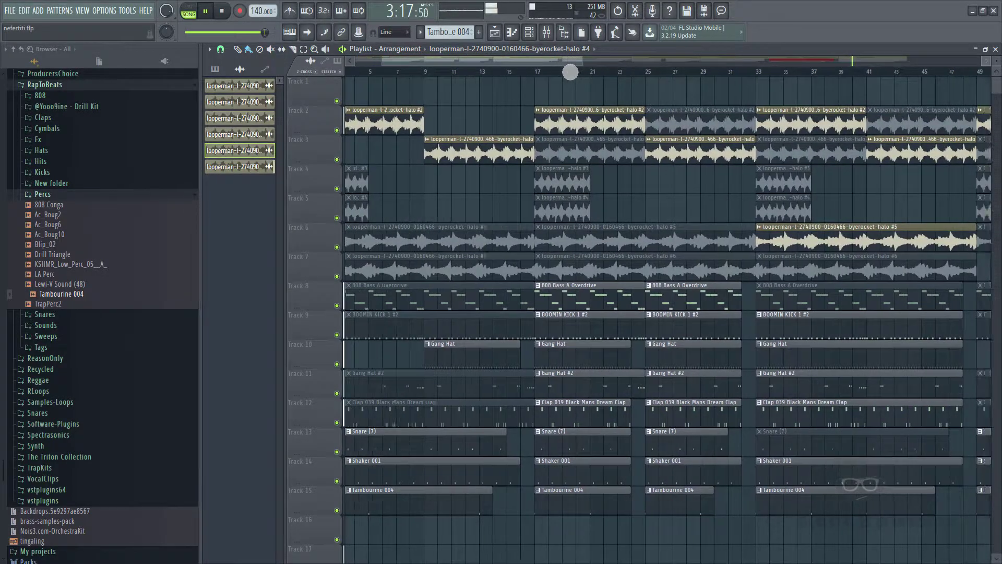
scroll(570, 72, up, 2)
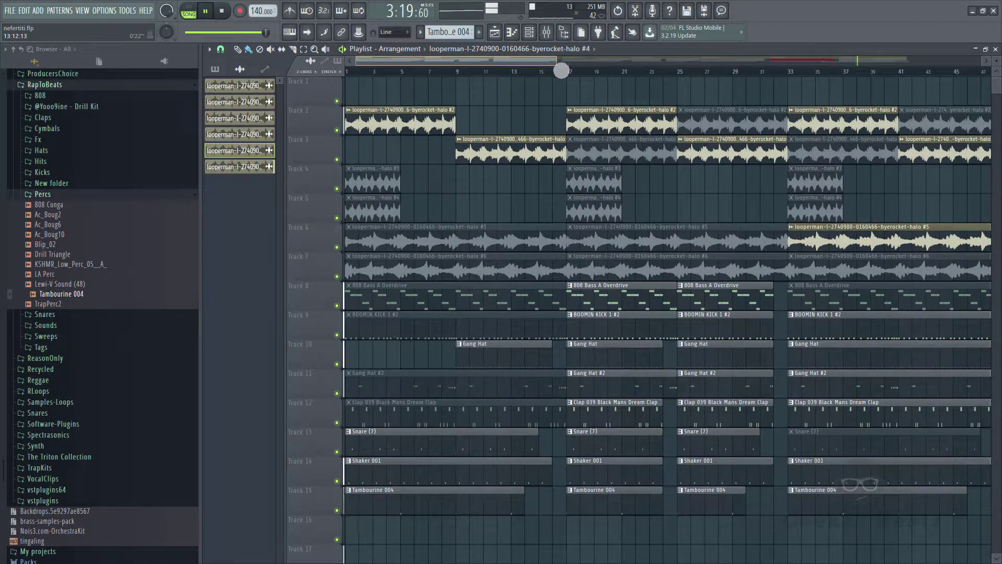
drag(561, 70, 371, 77)
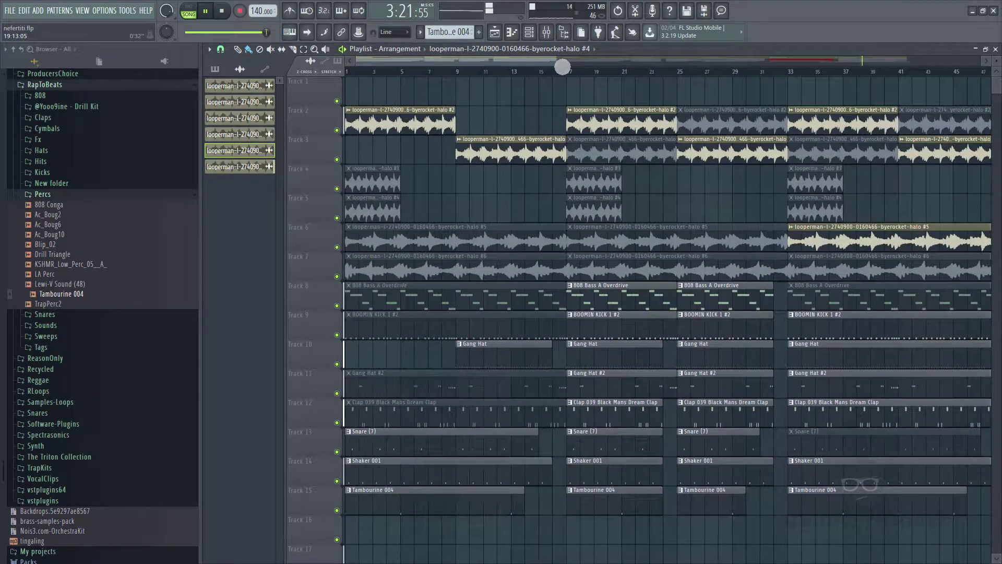
drag(563, 66, 959, 90)
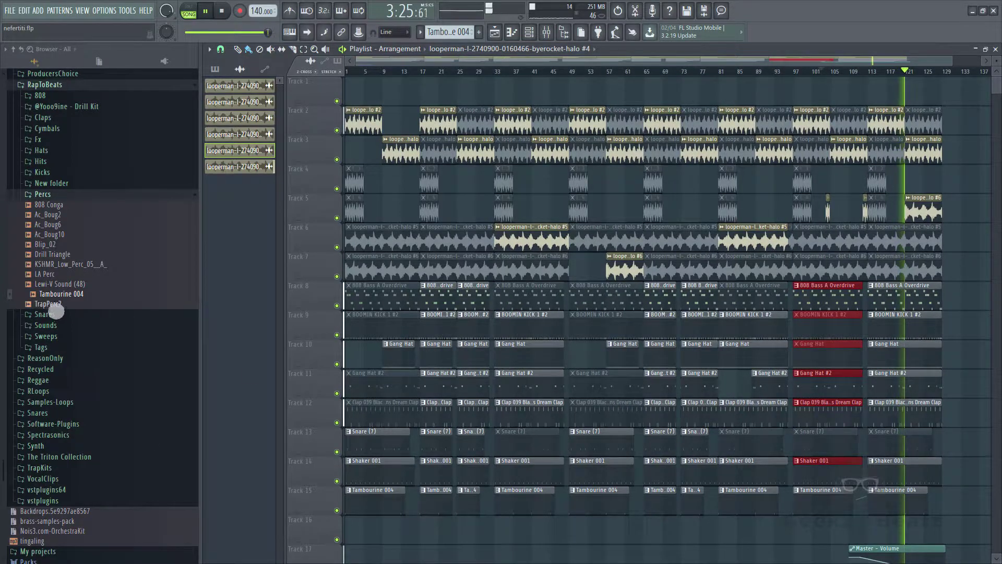
click(40, 348)
scroll(68, 349, down, 5)
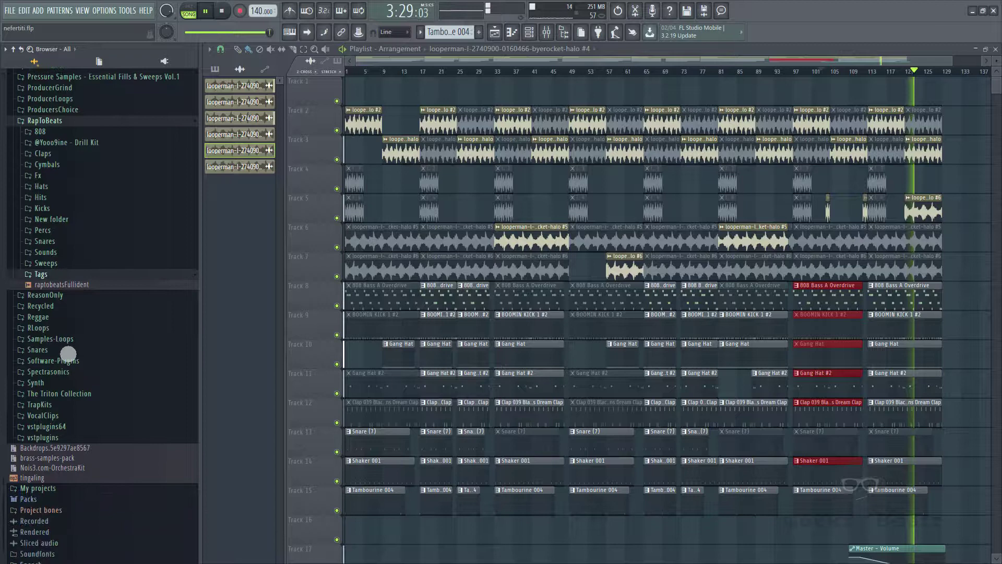
key(space)
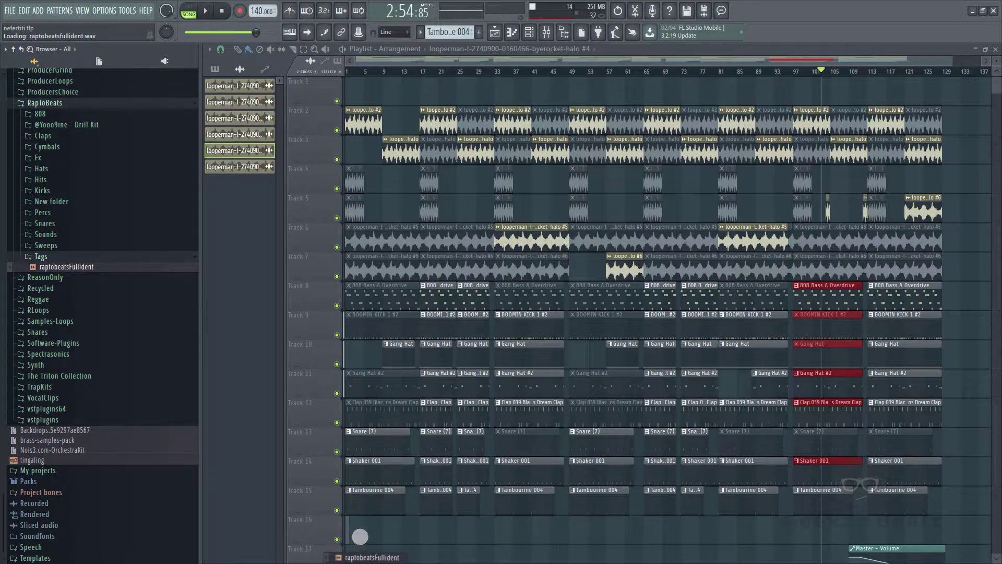
drag(360, 536, 362, 536)
double_click(367, 536)
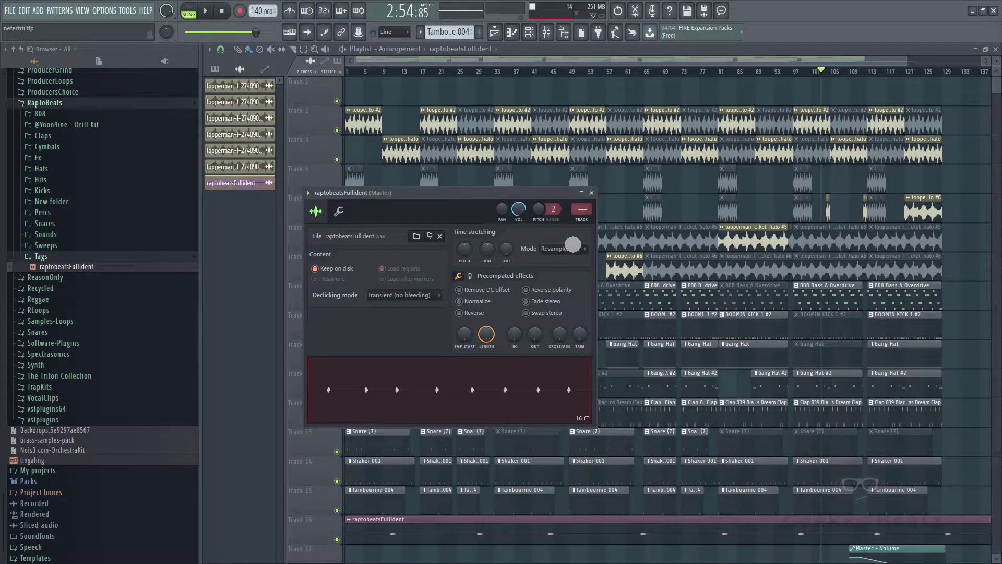
Route the raptobeatsFullident channel to mixer track 13 and play the song with the tag.
key(ctrl+l)
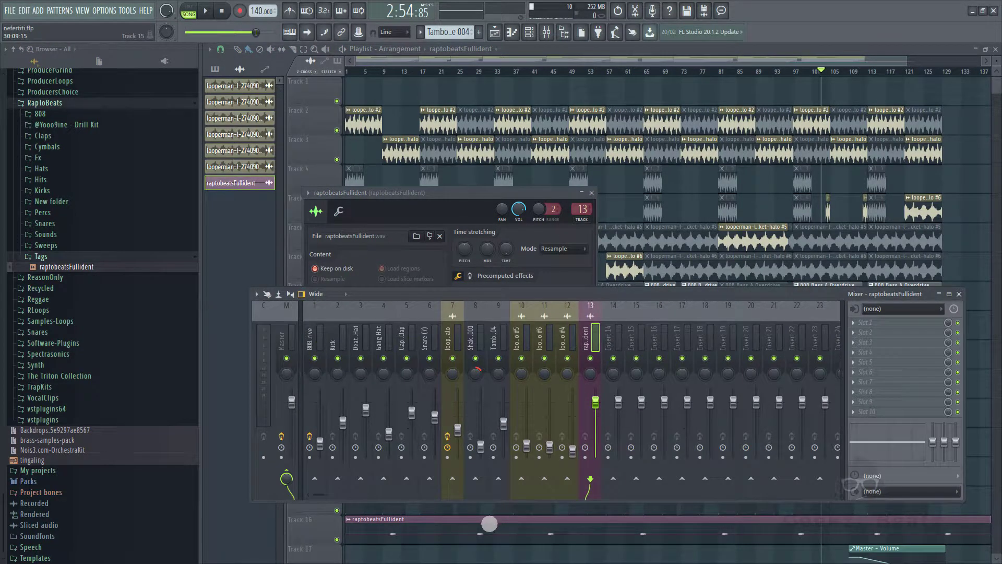
key(space)
click(485, 528)
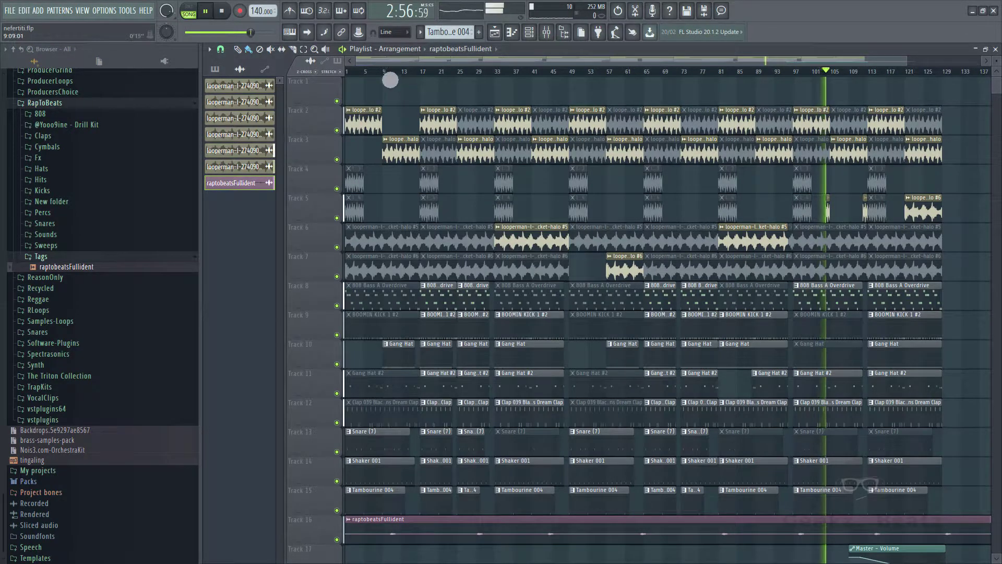
Listen to the producer tag over the beat from around bars 10 and 30 and check its level in the mixer.
click(389, 73)
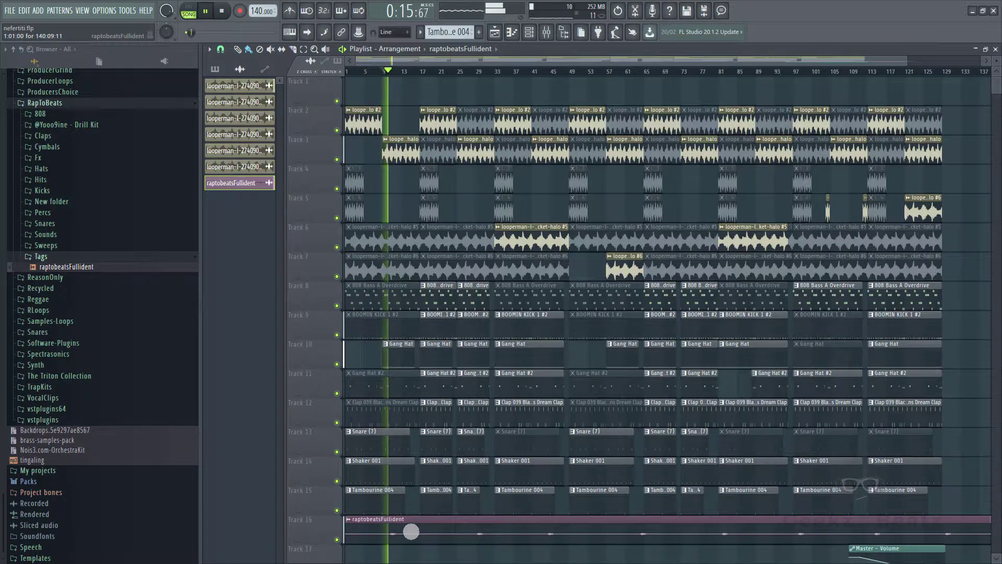
click(548, 34)
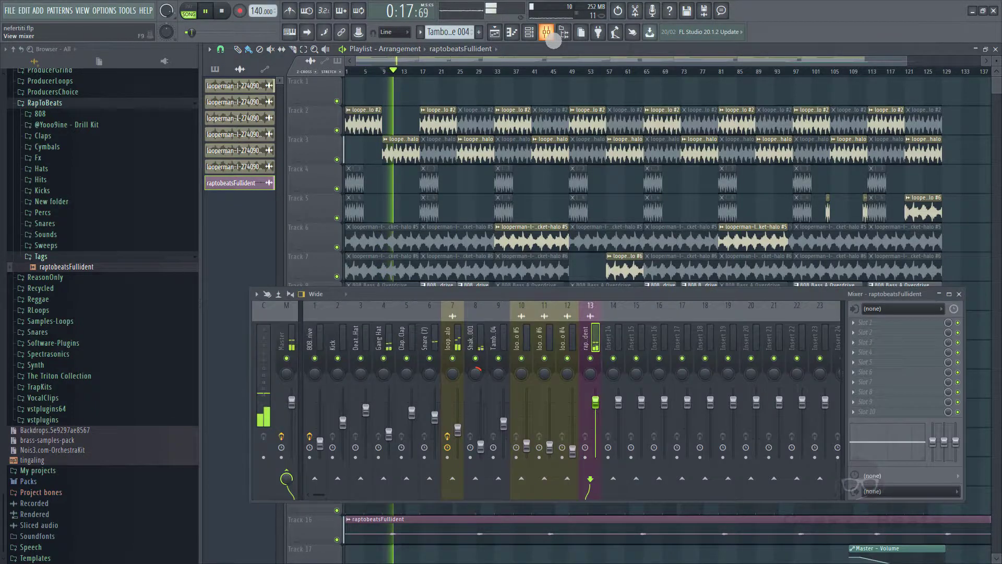
key(space)
key(space)
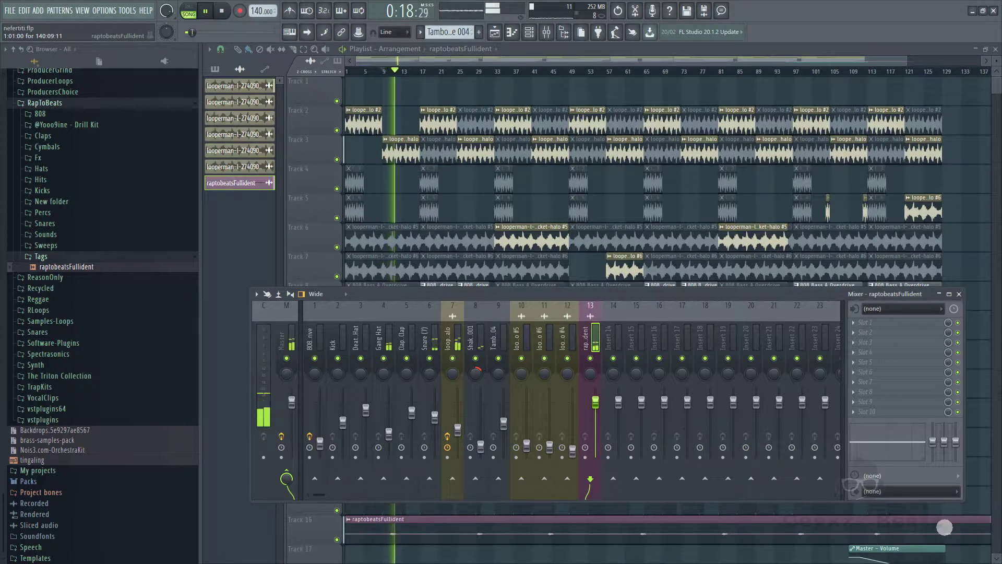
key(space)
key(space)
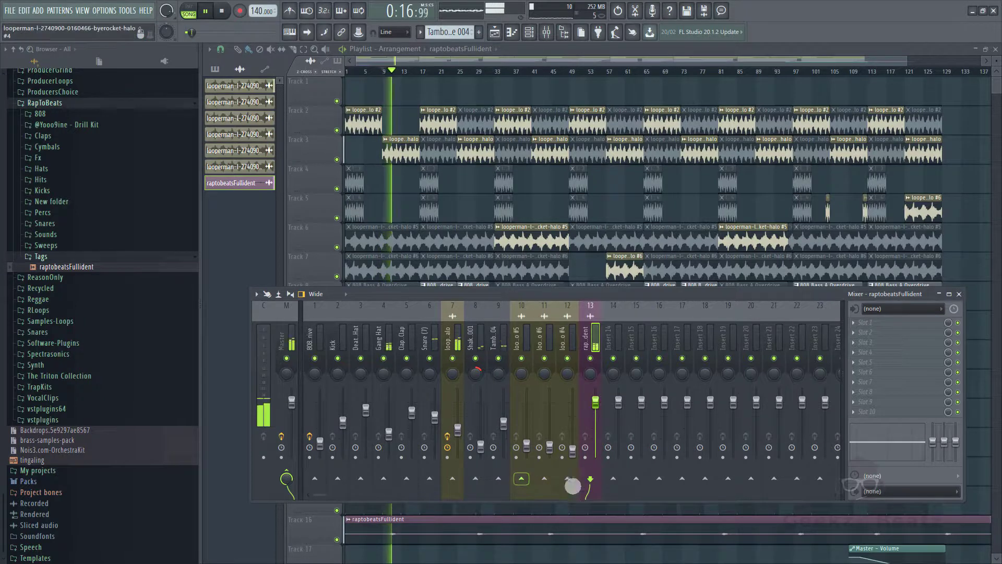
click(481, 80)
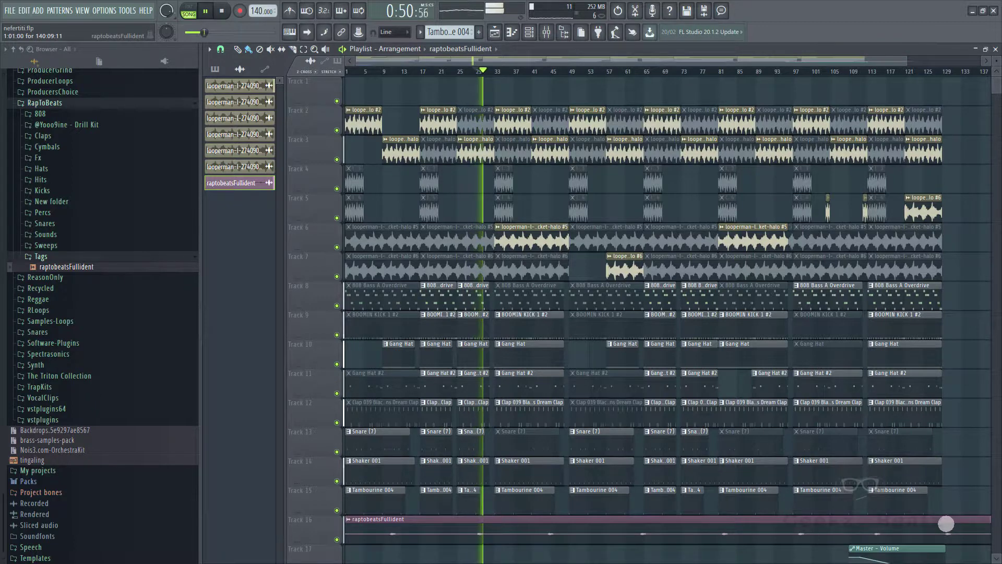
Slice the raptobeatsFullident clip on track 16 at bar 127 and delete the part after the cut.
key(c)
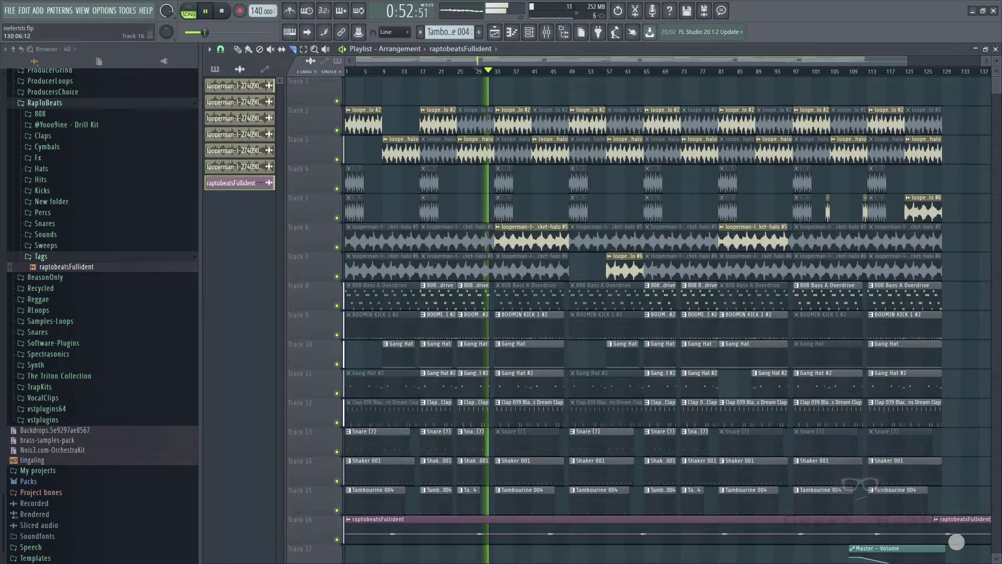
key(b)
right_click(963, 531)
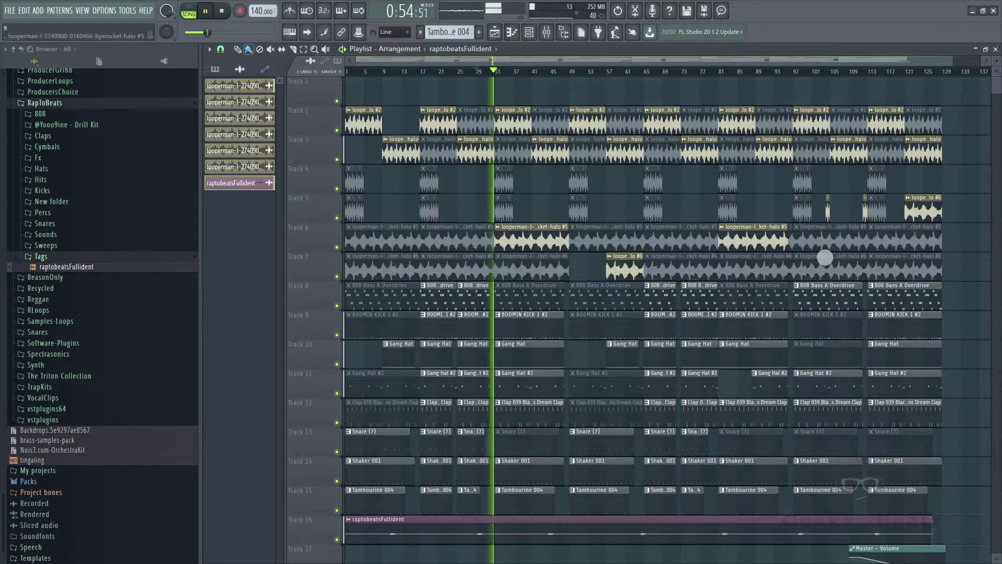
Select the master mixer track and open its Fruity parametric EQ 2.
drag(996, 61, 996, 78)
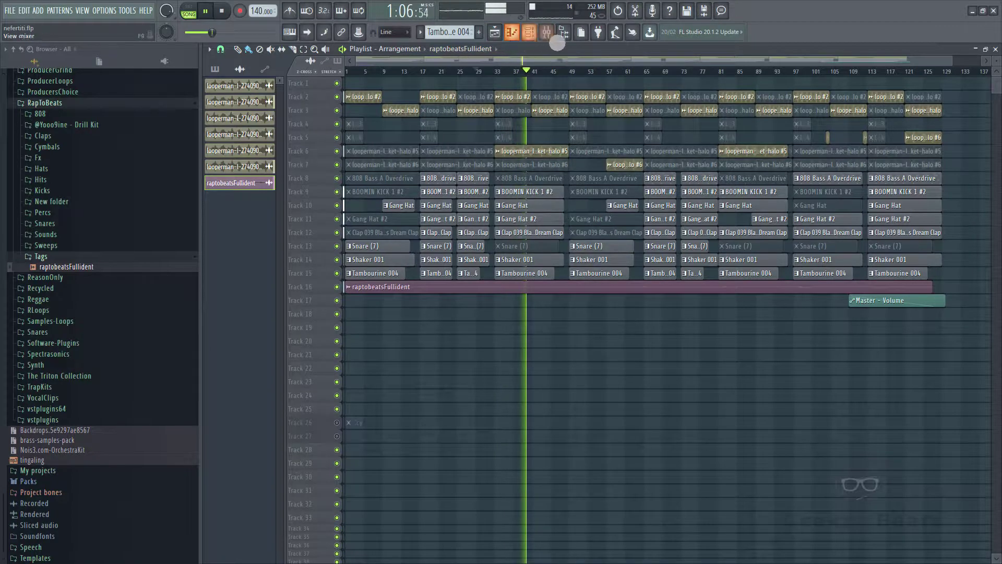
click(545, 32)
click(297, 348)
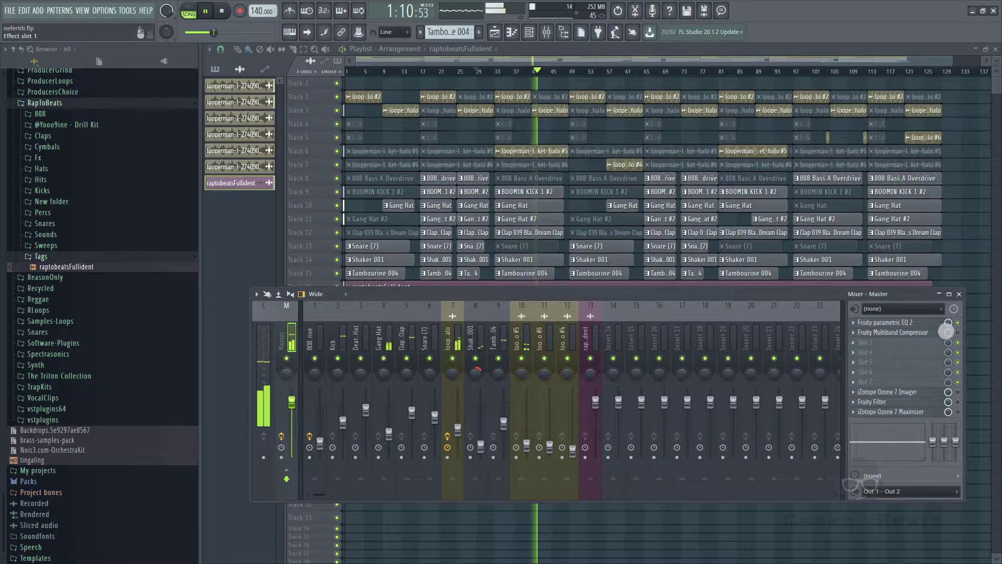
click(893, 323)
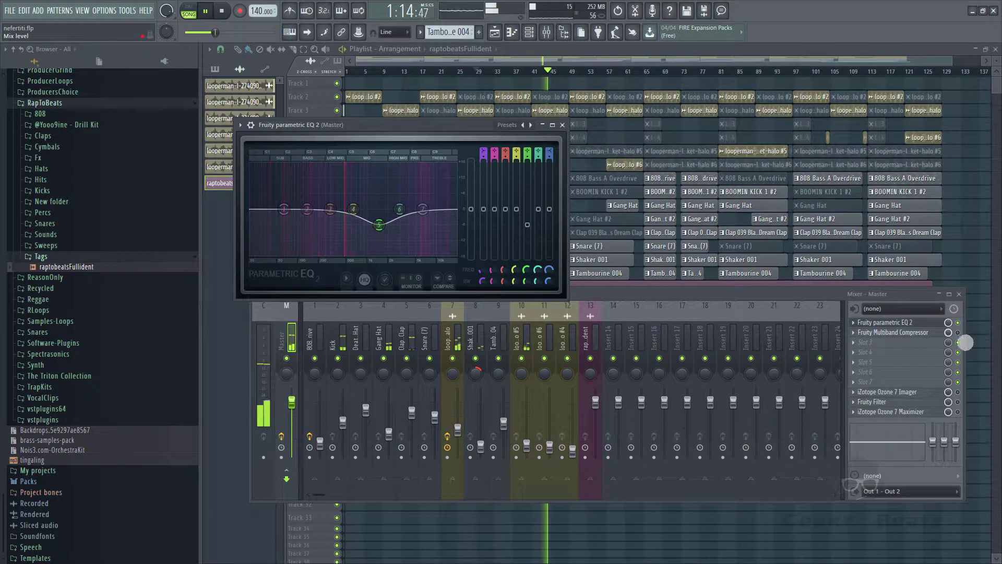
Load the Mastering 2.4dB preset in the master's Fruity Multiband Compressor, play the song with it, and close the compressor.
click(913, 333)
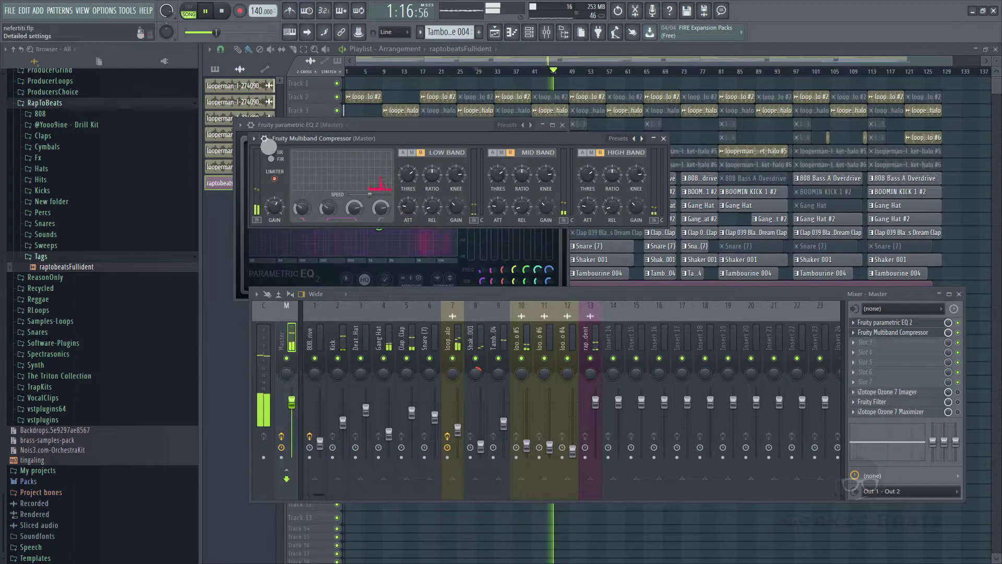
click(254, 138)
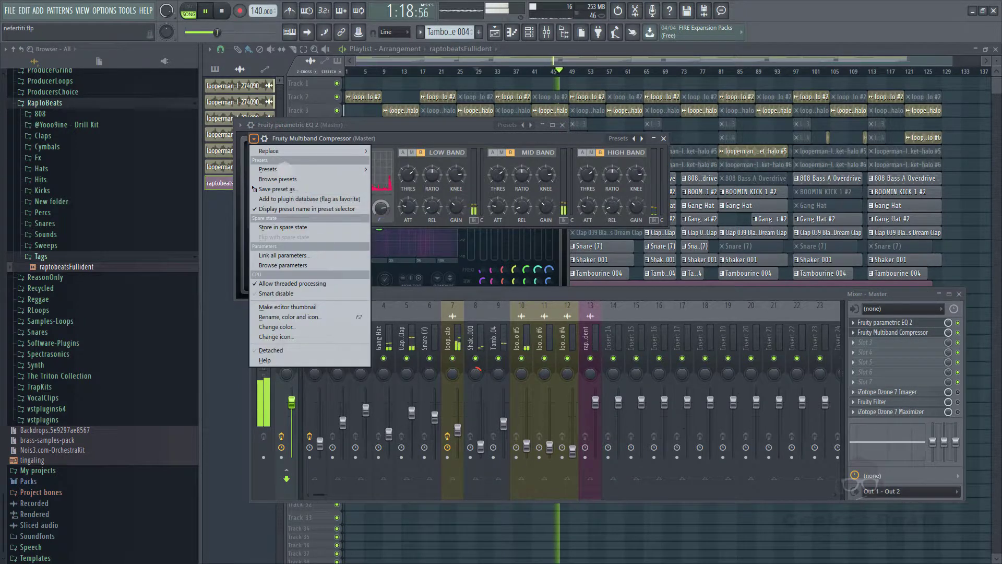
mouse_move(294, 173)
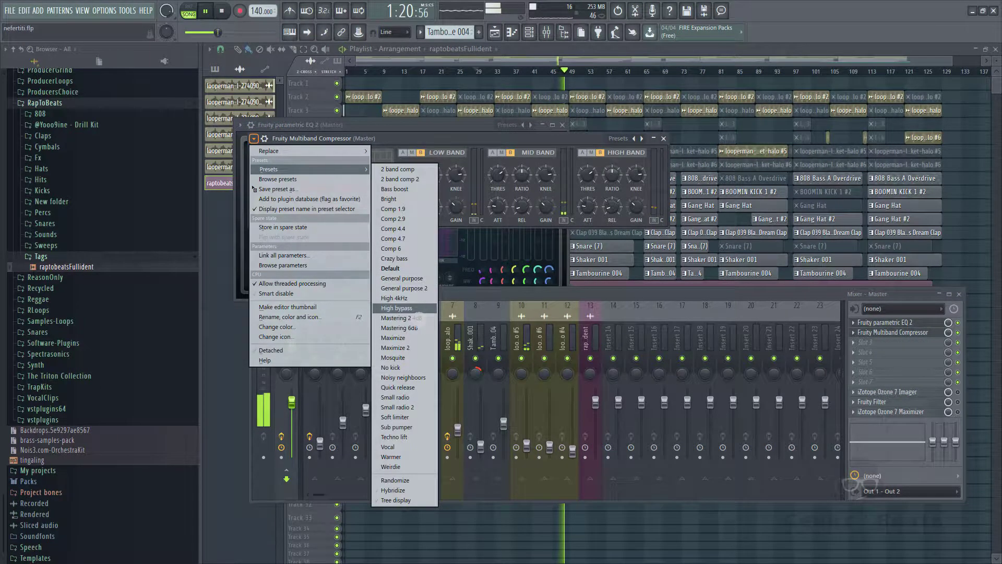
click(396, 317)
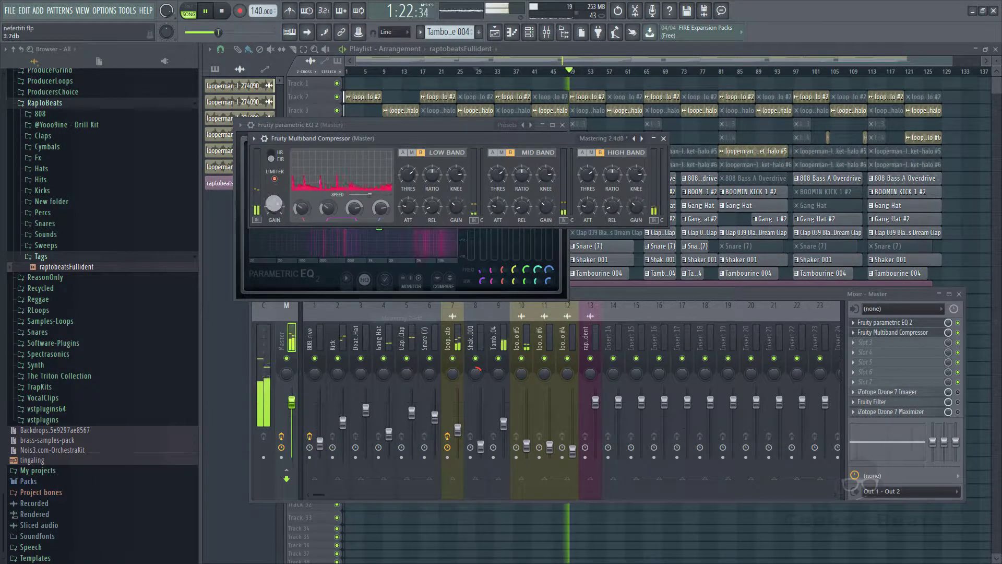
key(space)
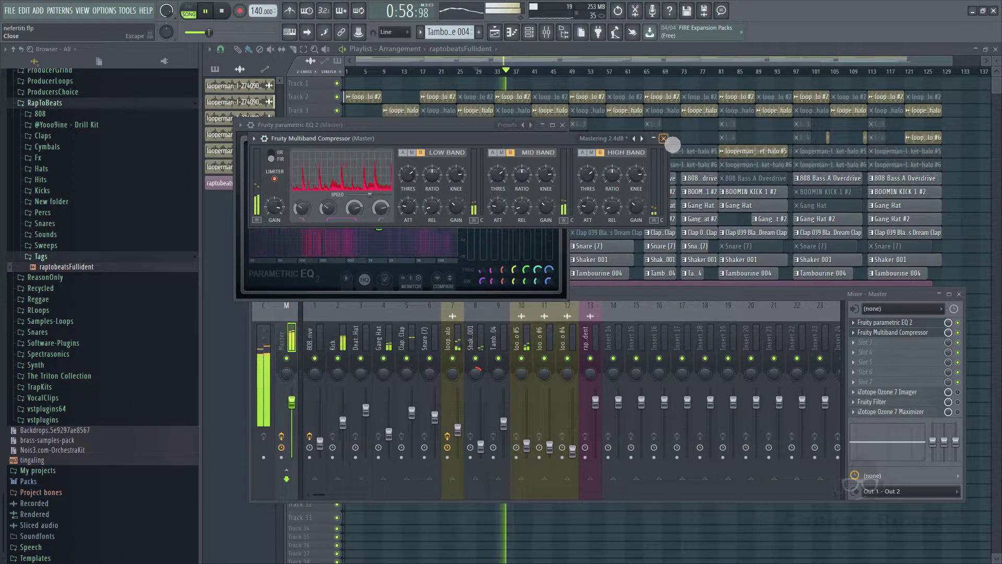
click(663, 138)
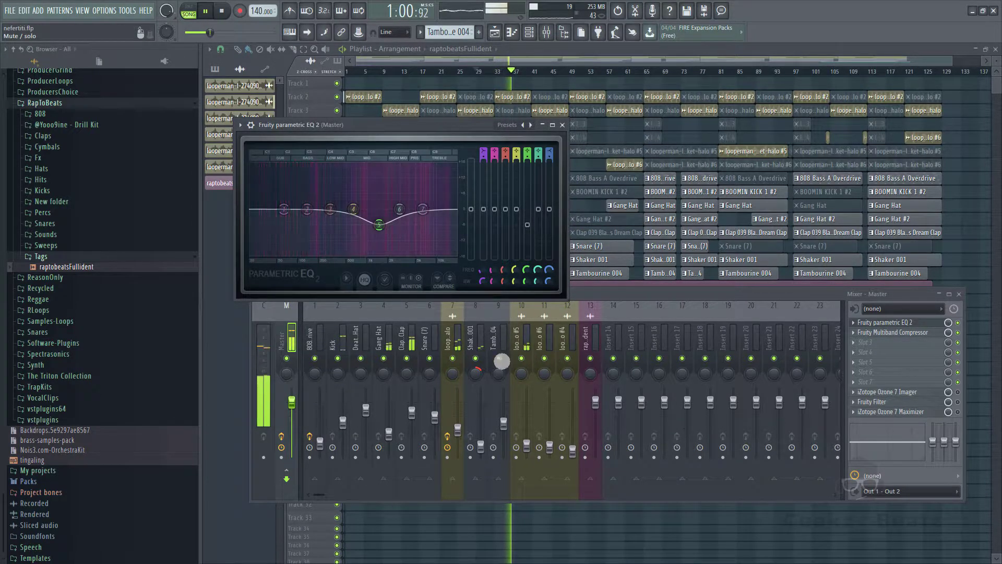
Add Fruity Parametric EQ 2 to the first effect slot of mixer track 10, the halo #5 loop.
click(532, 368)
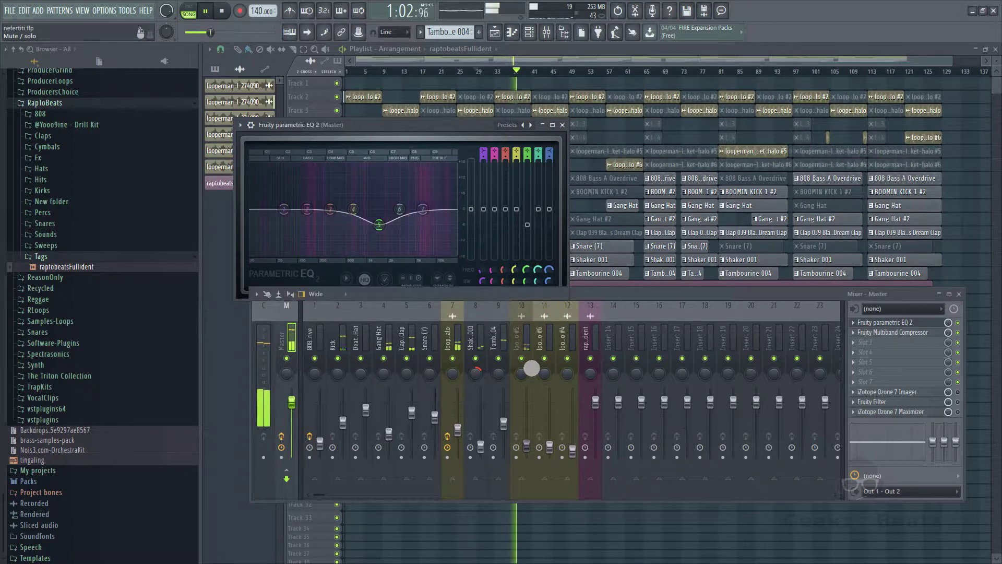
click(464, 353)
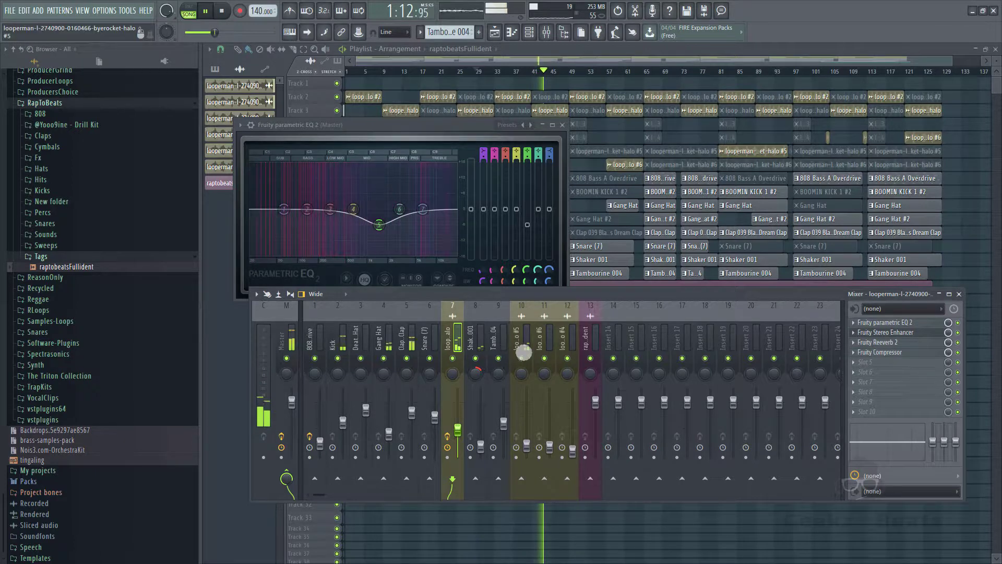
click(526, 349)
click(865, 323)
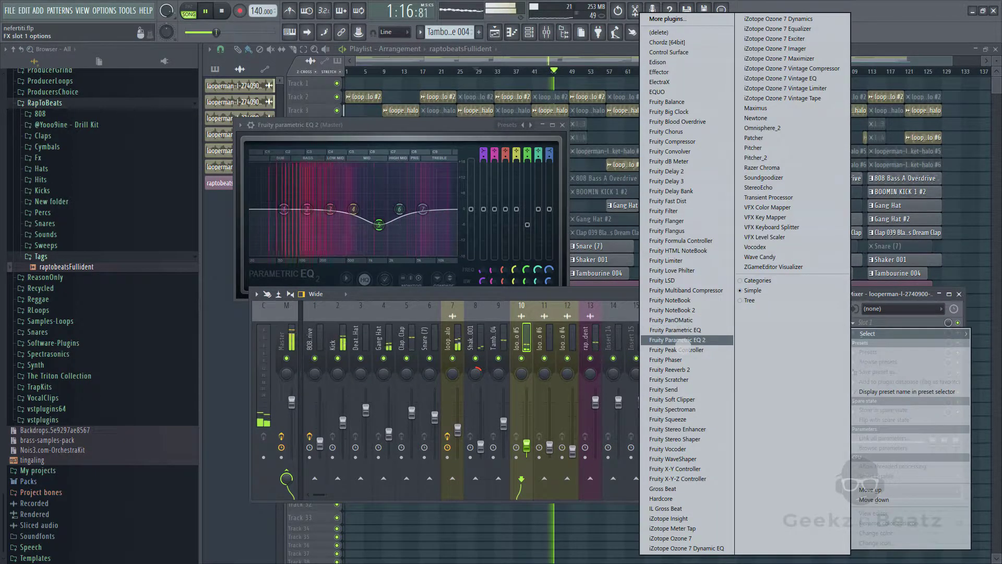
click(676, 339)
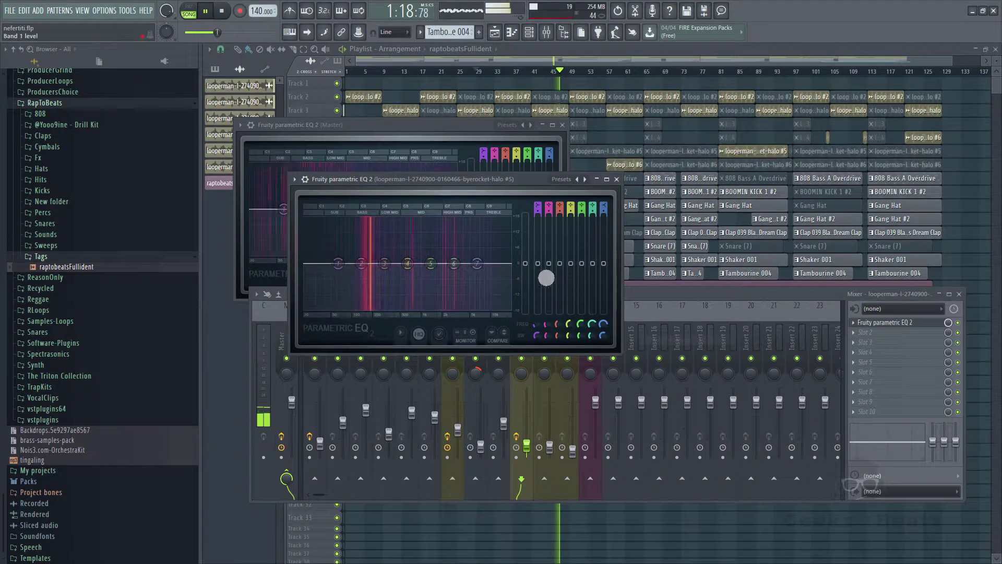
Turn band 1 of the halo #5 EQ into a high-pass filter and raise its frequency almost to band 2.
drag(539, 204, 537, 218)
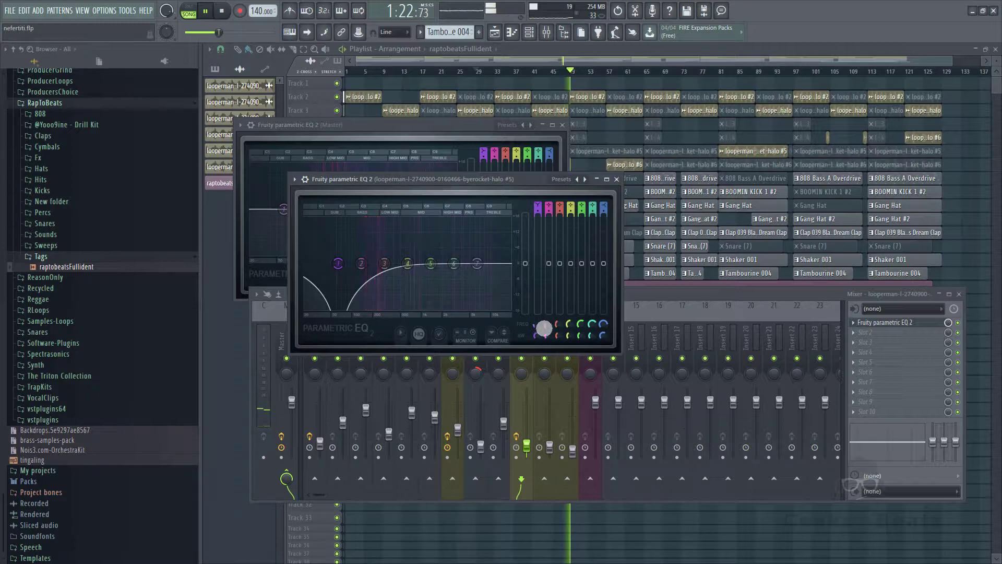
drag(536, 326, 536, 298)
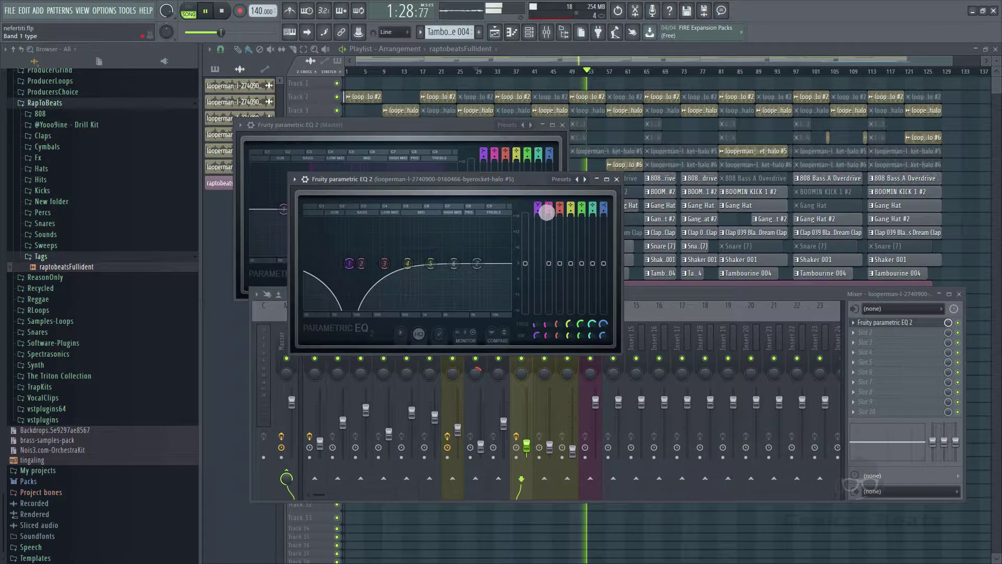
drag(546, 212, 546, 219)
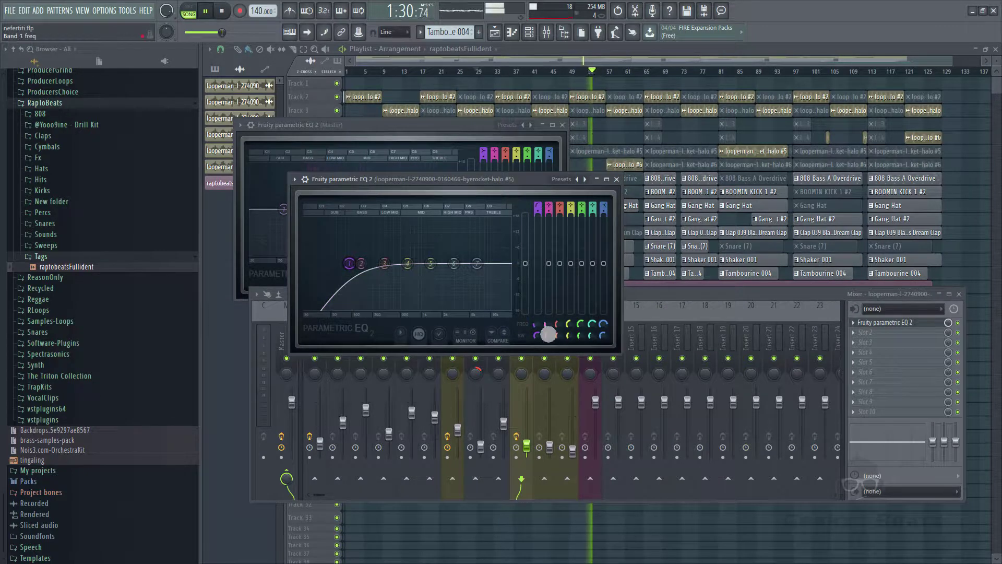
mouse_move(548, 334)
mouse_down()
mouse_move(539, 313)
mouse_move(545, 331)
mouse_up()
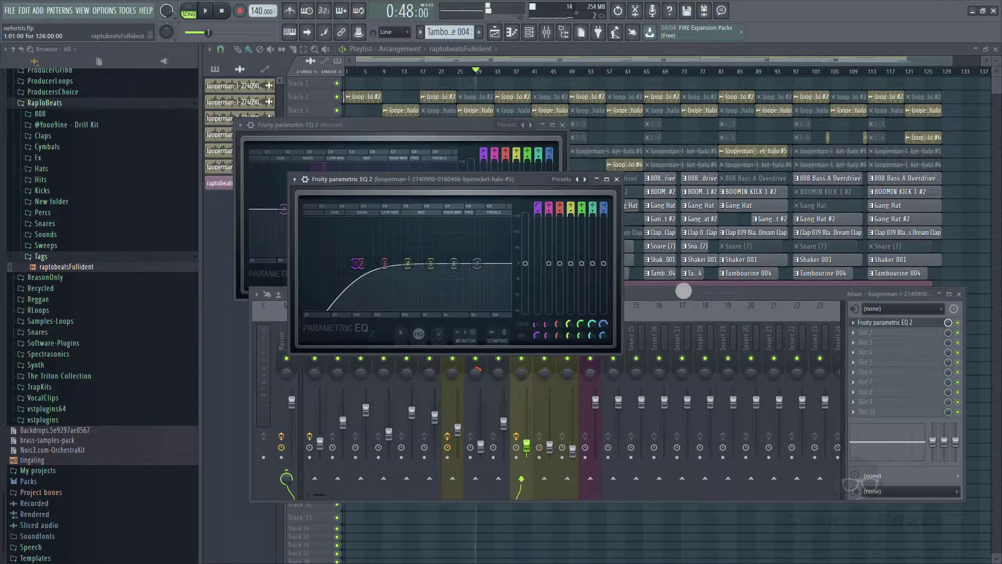
Listen to the equalized loop in the arrangement from around bars 29, 33 and 104.
key(space)
click(503, 73)
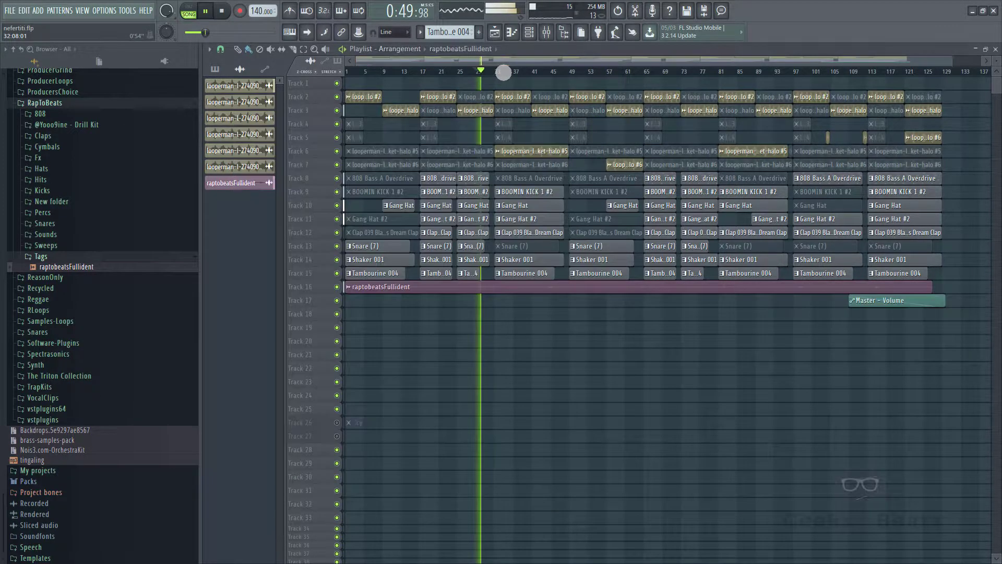
click(498, 73)
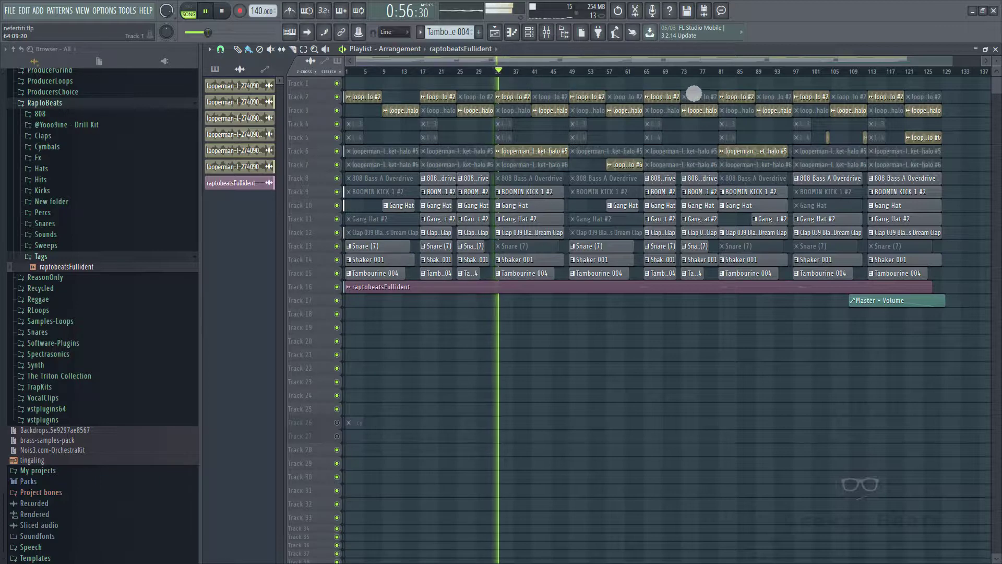
click(829, 72)
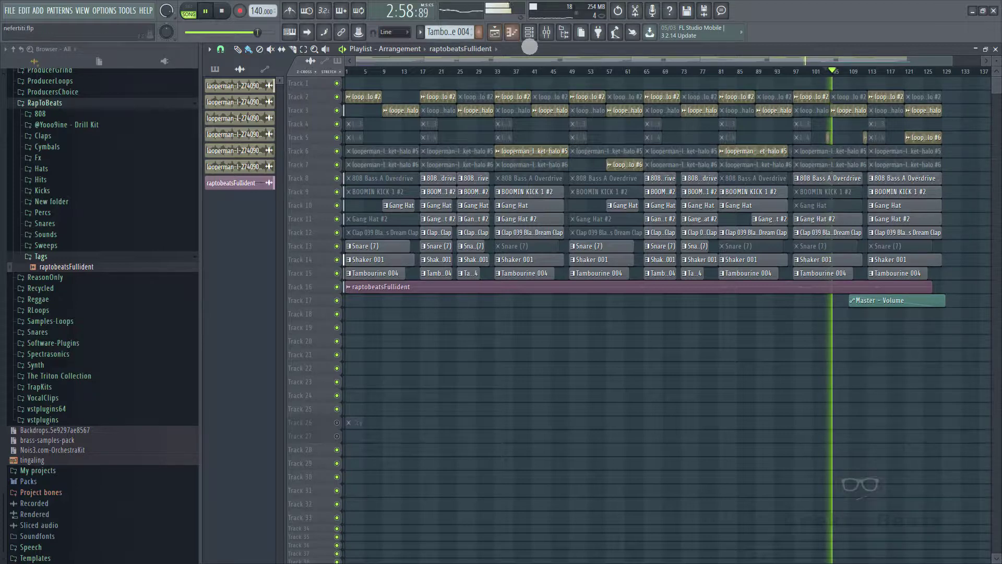
Save the Fruity parametric EQ 2 settings of mixer track 10 as a preset named cu.
click(545, 32)
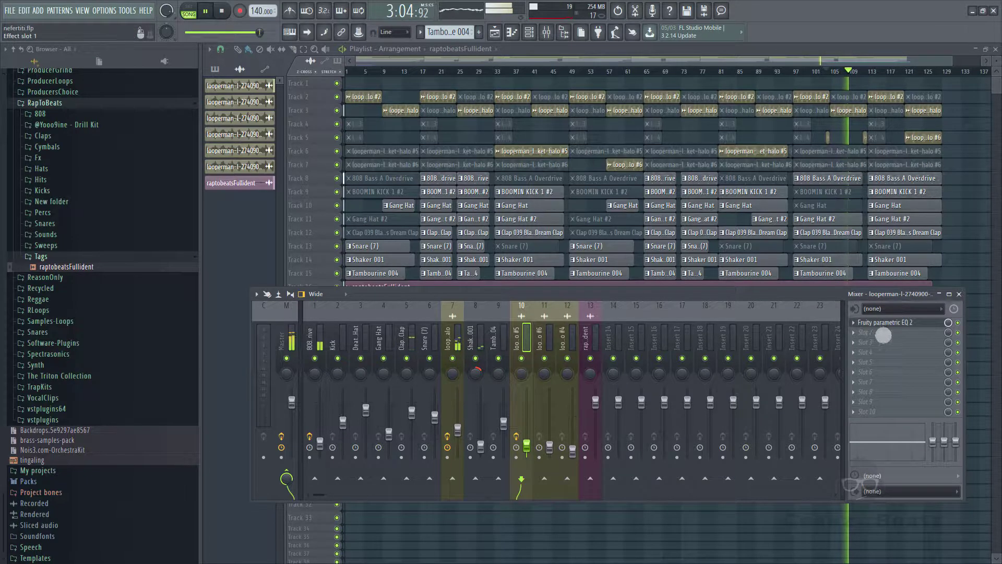
click(880, 324)
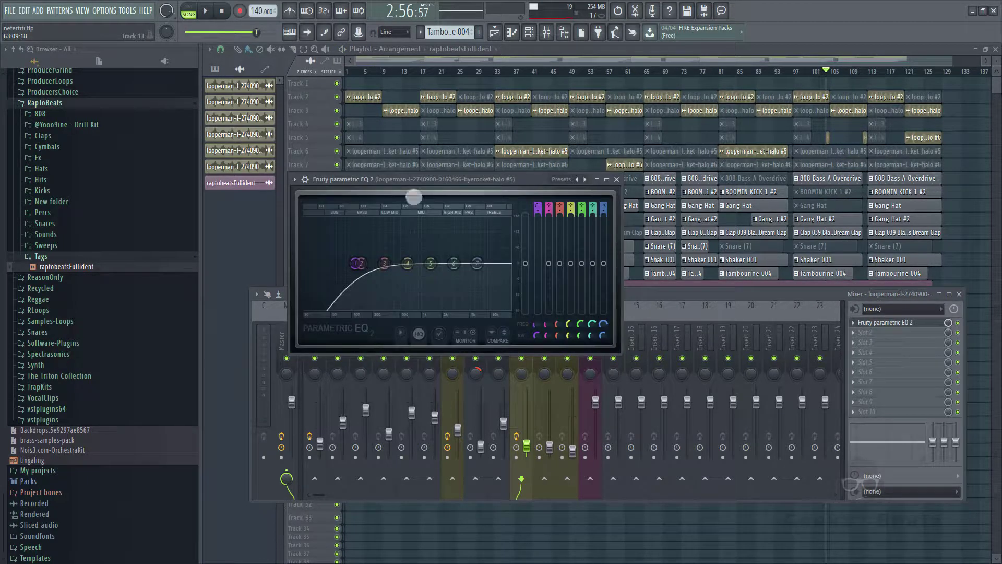
click(295, 179)
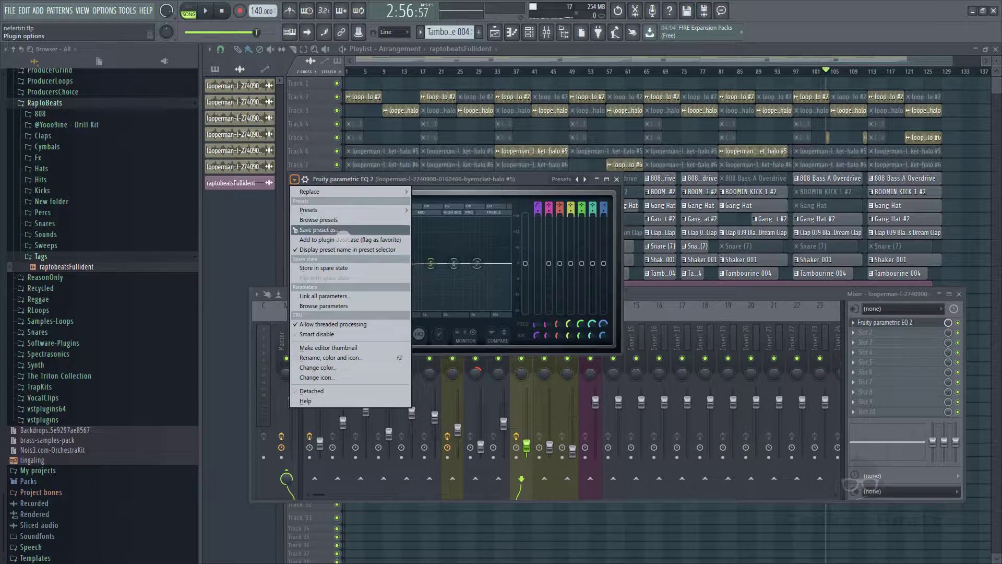
click(345, 230)
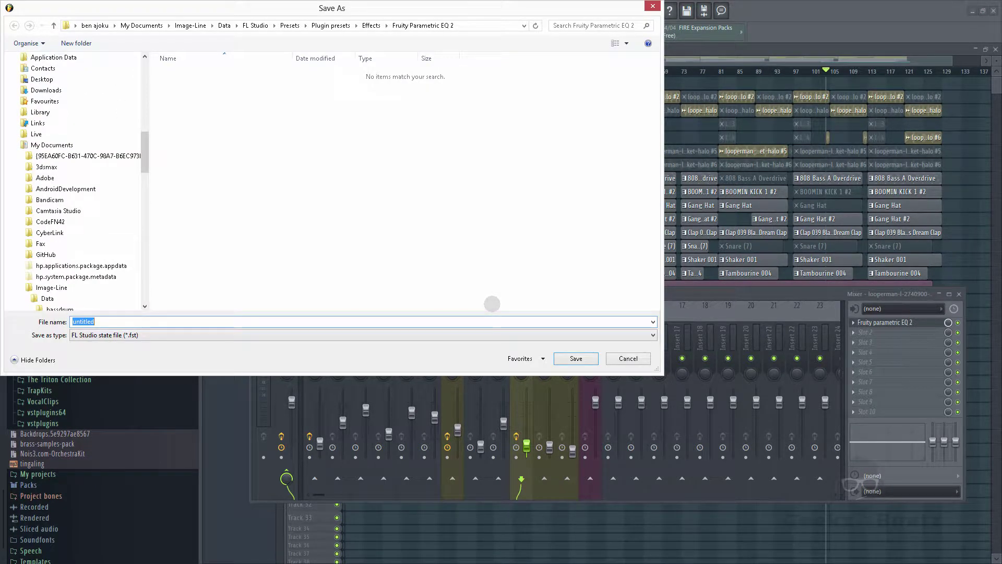
text(cu)
key(Return)
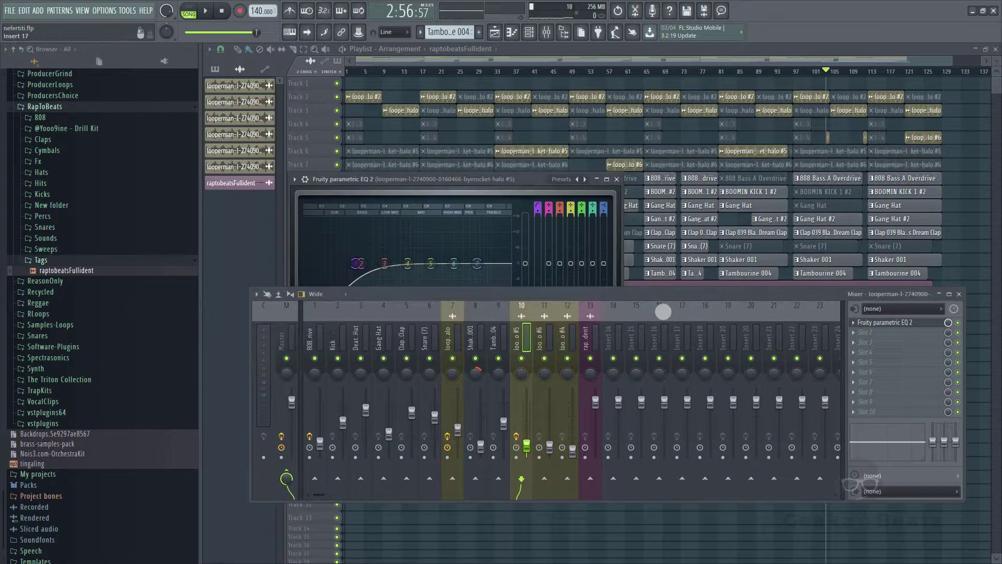
Add Fruity Parametric EQ 2 to mixer track 11, the halo #6 loop, and load its cut preset.
click(548, 339)
click(863, 323)
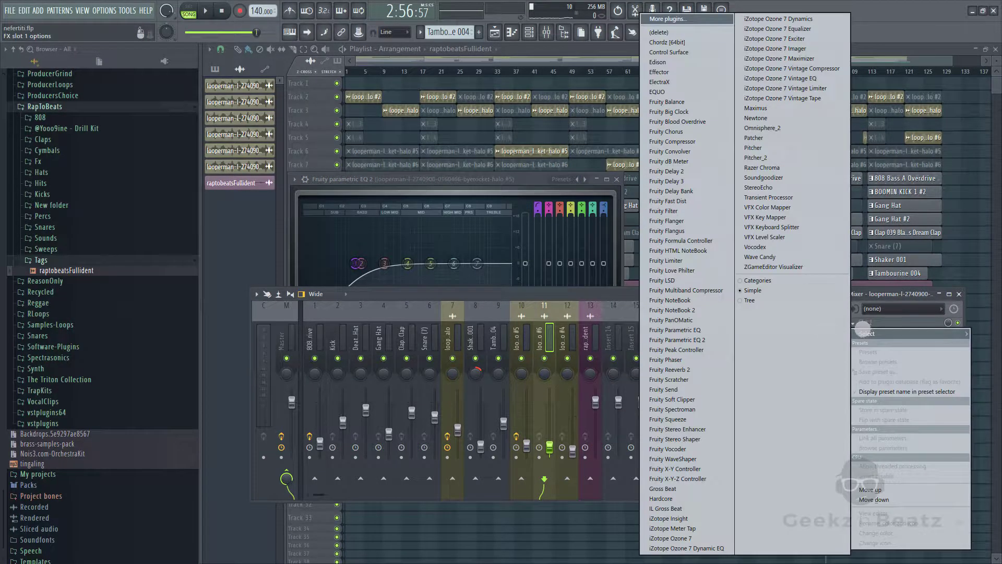
click(674, 339)
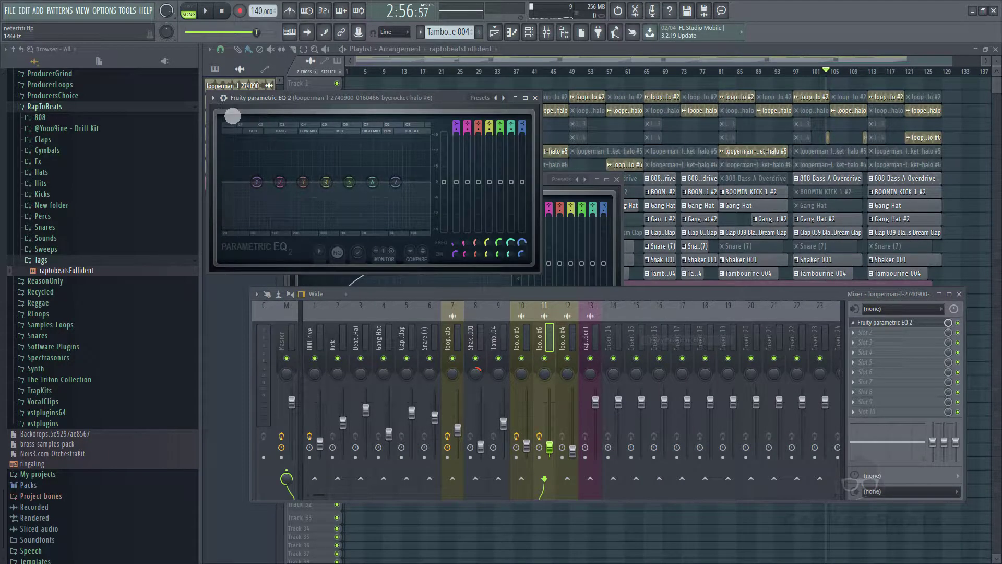
click(213, 97)
mouse_move(258, 130)
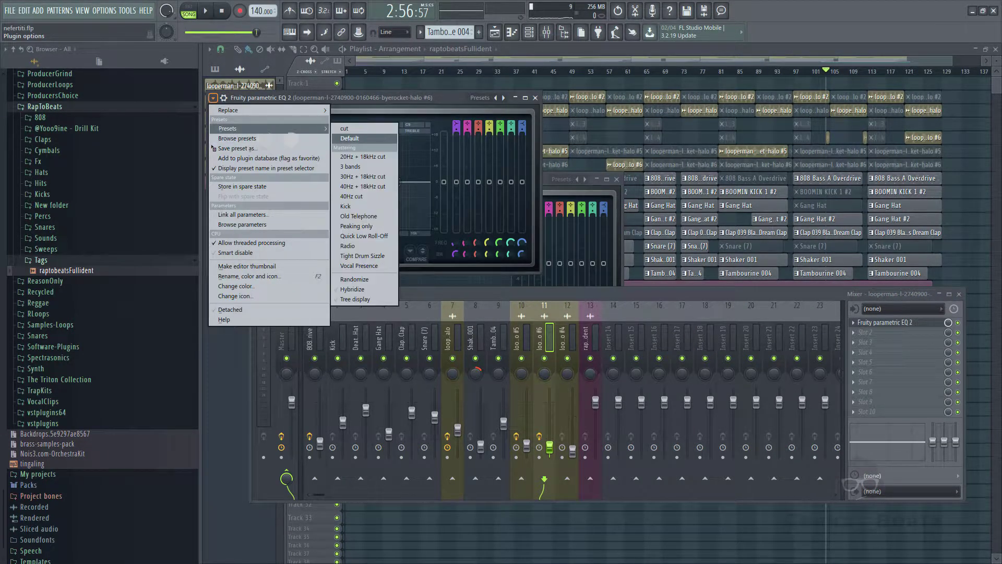
click(360, 128)
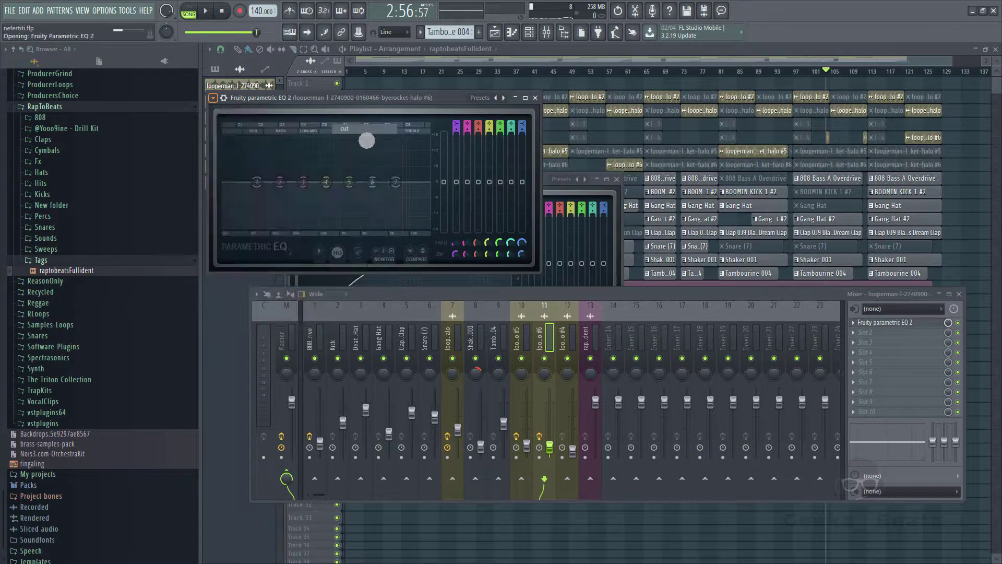
Put Fruity Parametric EQ 2 on mixer track 12, the halo #4 loop, and apply the cut preset.
click(571, 344)
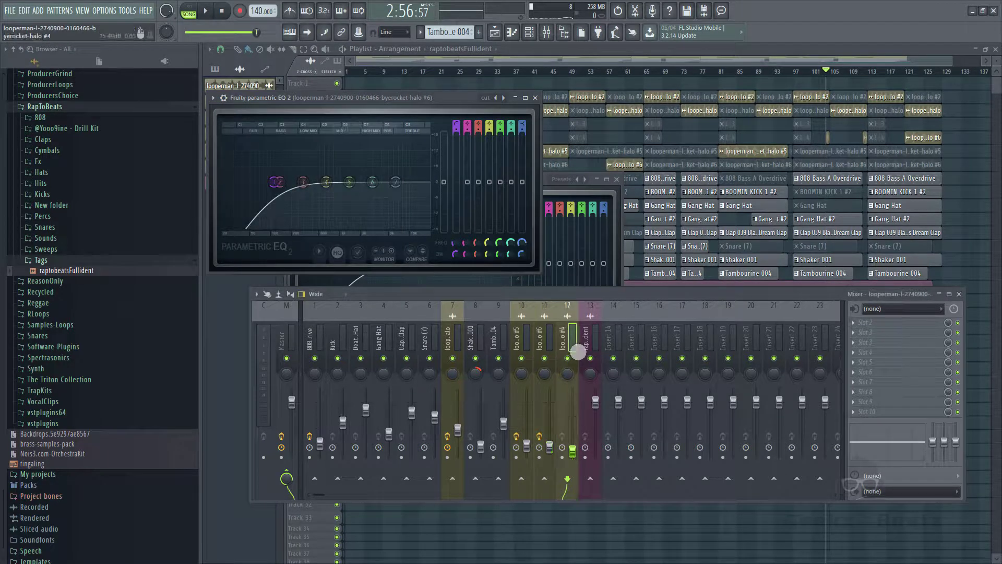
click(859, 331)
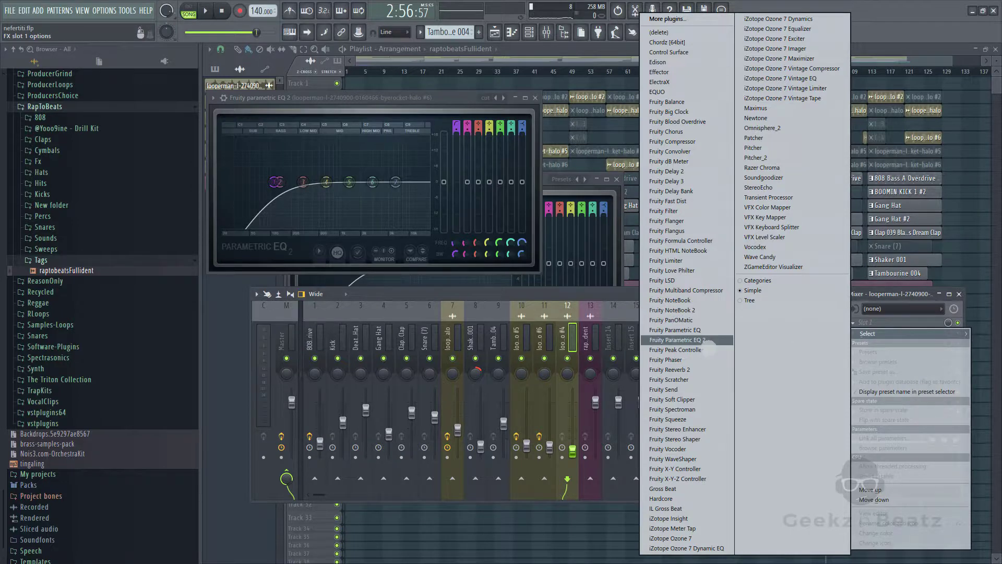
click(677, 340)
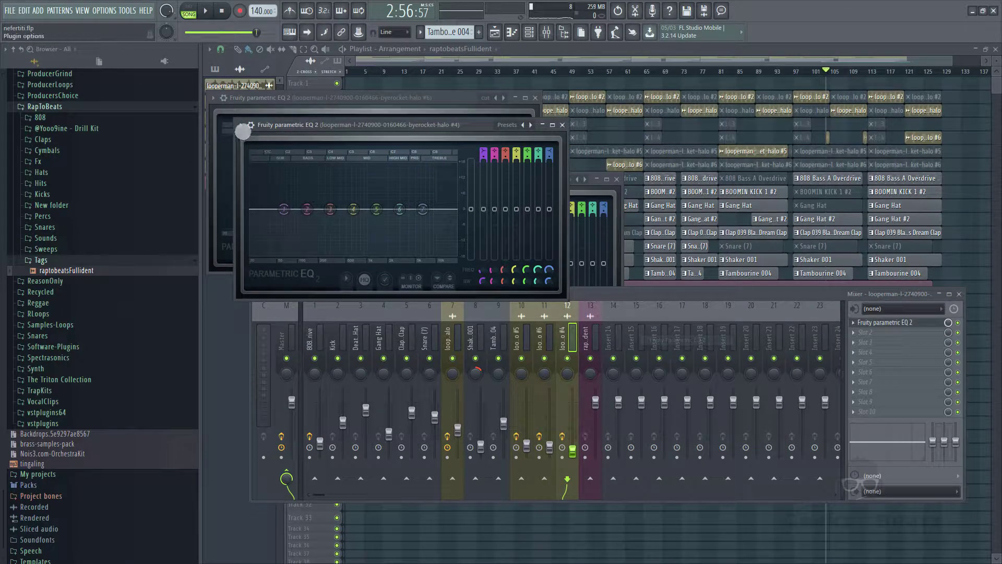
click(240, 125)
mouse_move(276, 156)
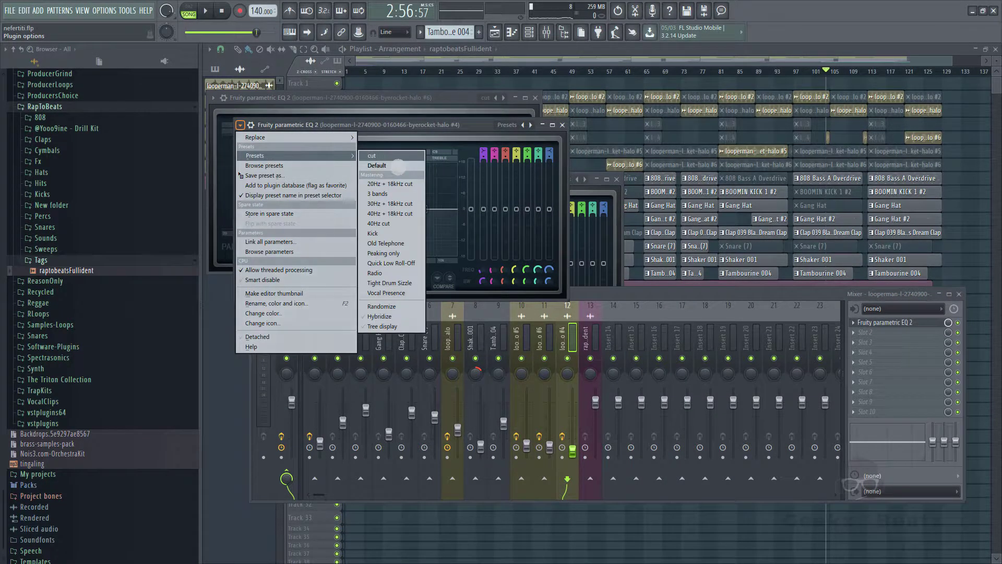
click(380, 156)
Play the arrangement from around bar 104 and check mixer tracks 11 and 10 with their equalizers active.
key(space)
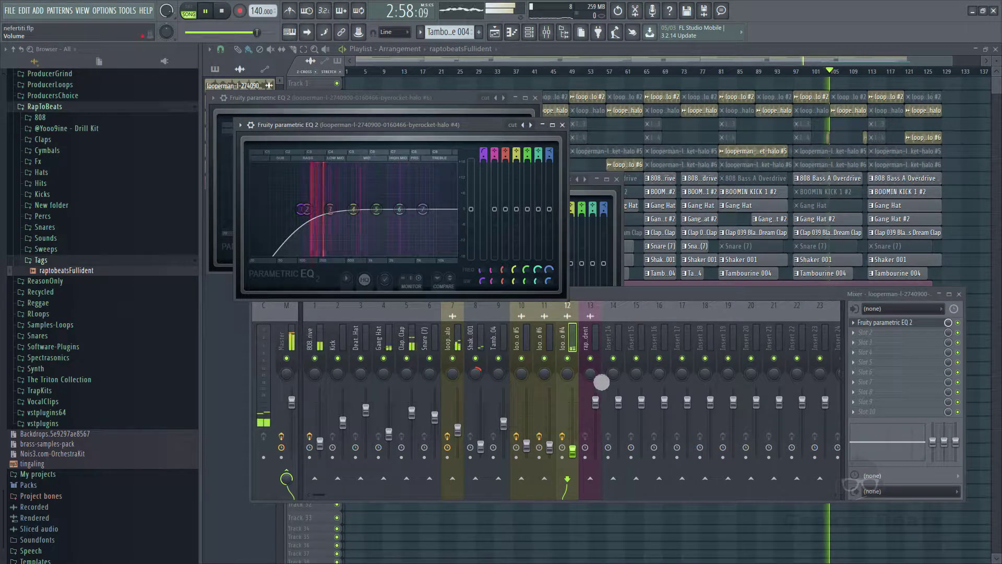
click(555, 343)
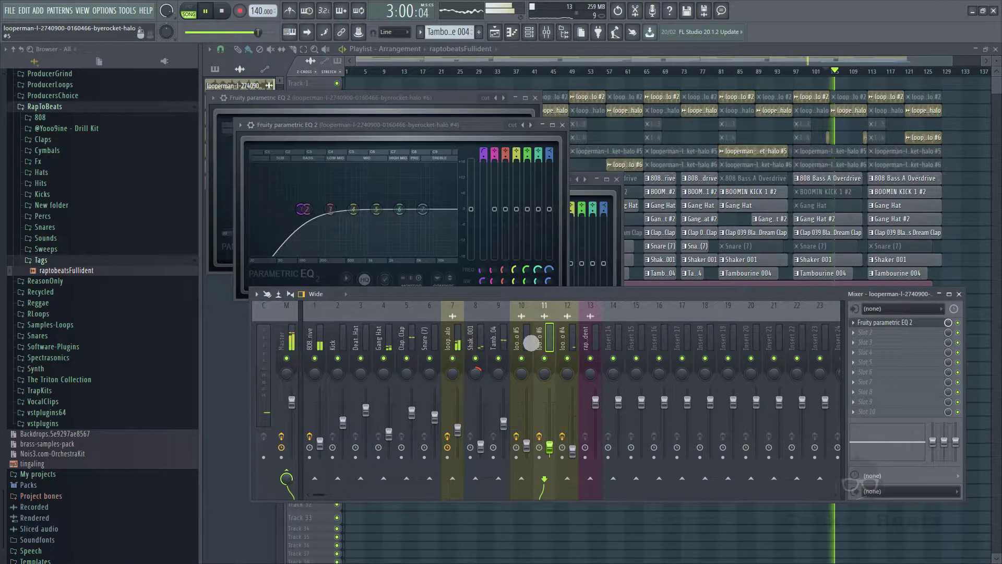
click(530, 343)
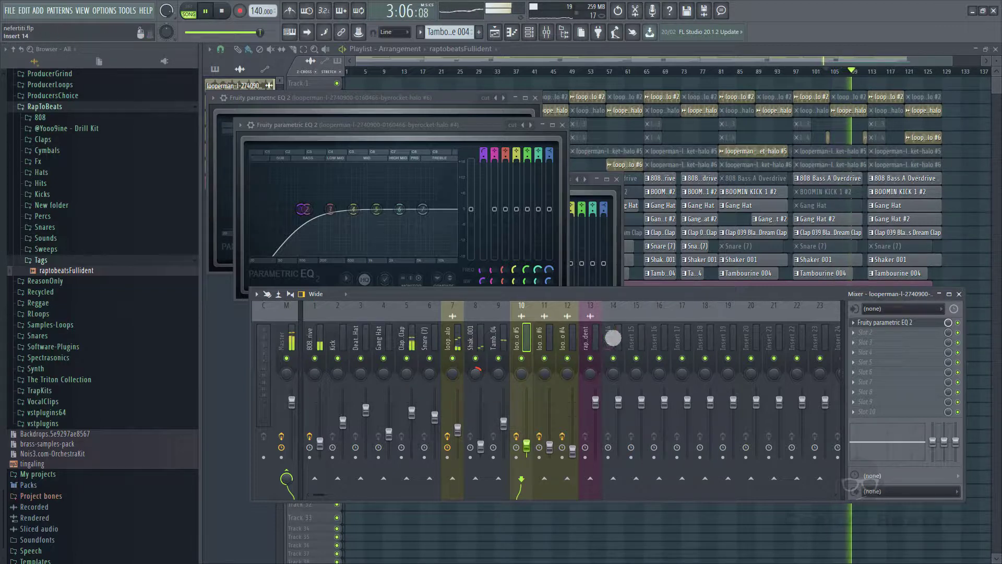
Inspect the iZotope Ozone 7 Maximizer on the master track, checking its threshold while the beat plays.
click(292, 342)
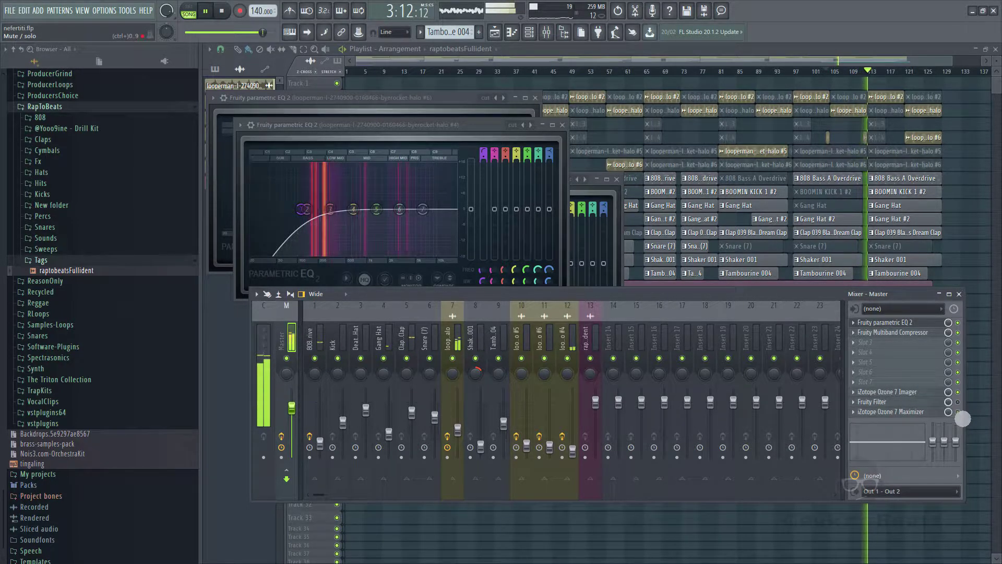
click(915, 418)
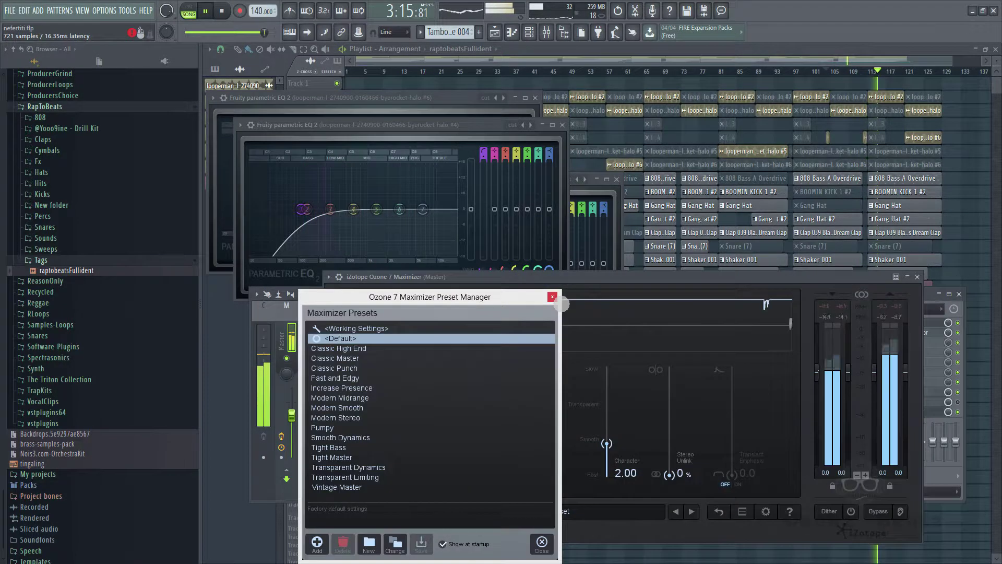
click(552, 297)
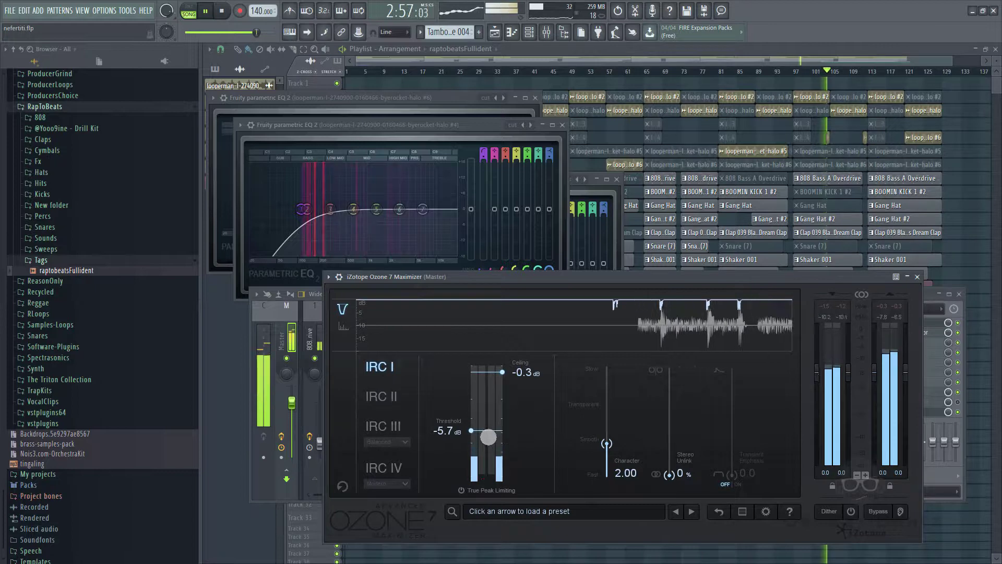
mouse_move(476, 431)
mouse_down()
mouse_move(472, 420)
mouse_move(460, 437)
mouse_up()
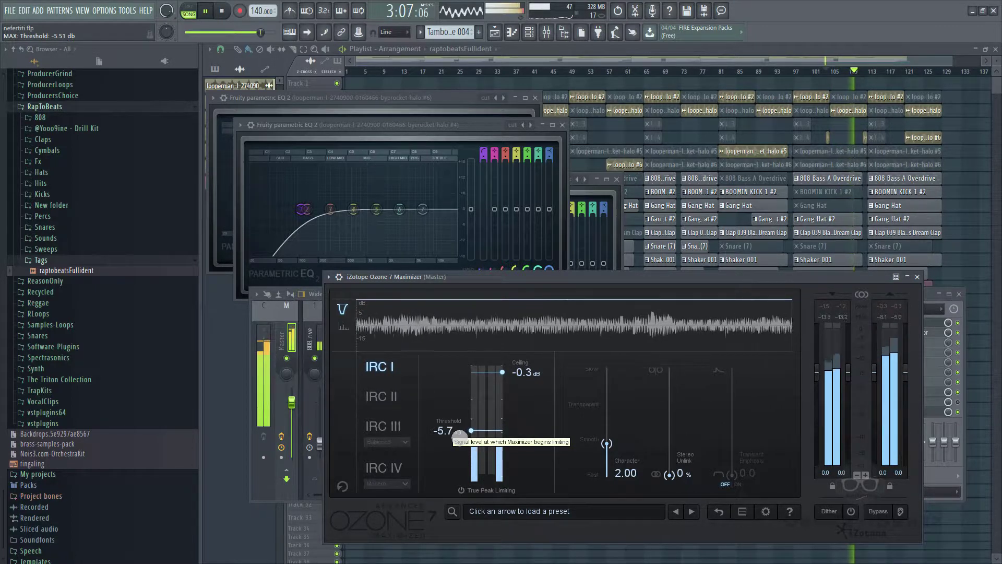
drag(459, 436, 457, 438)
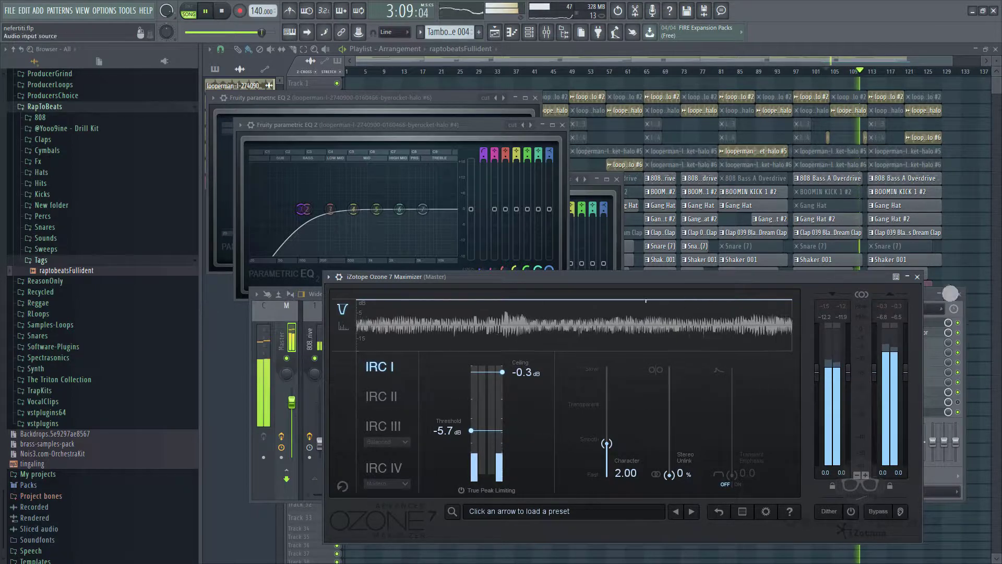
click(917, 277)
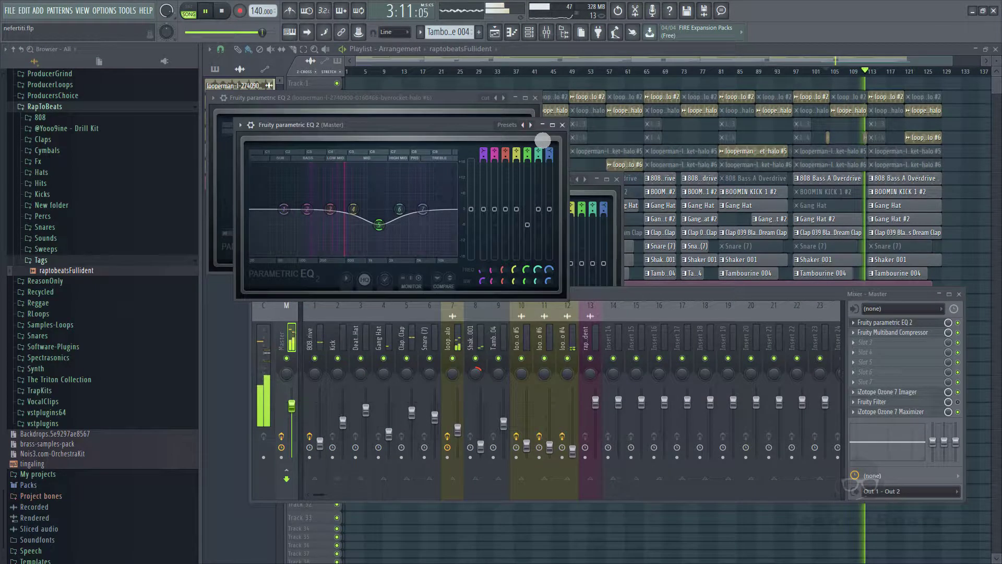
Close the plugin windows and the mixer, and return the stopped playhead to the start of the song.
key(alt+F12)
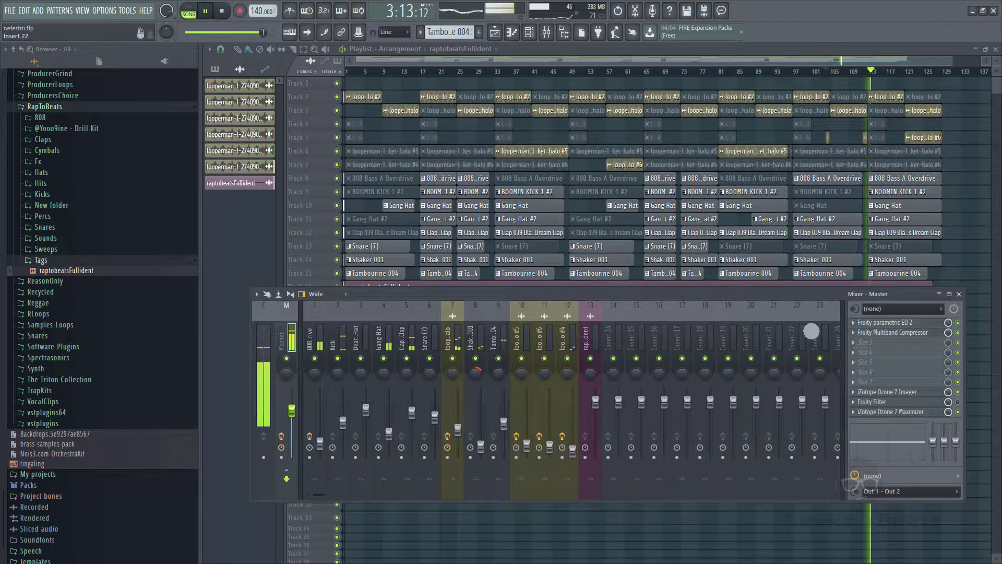
click(958, 294)
key(space)
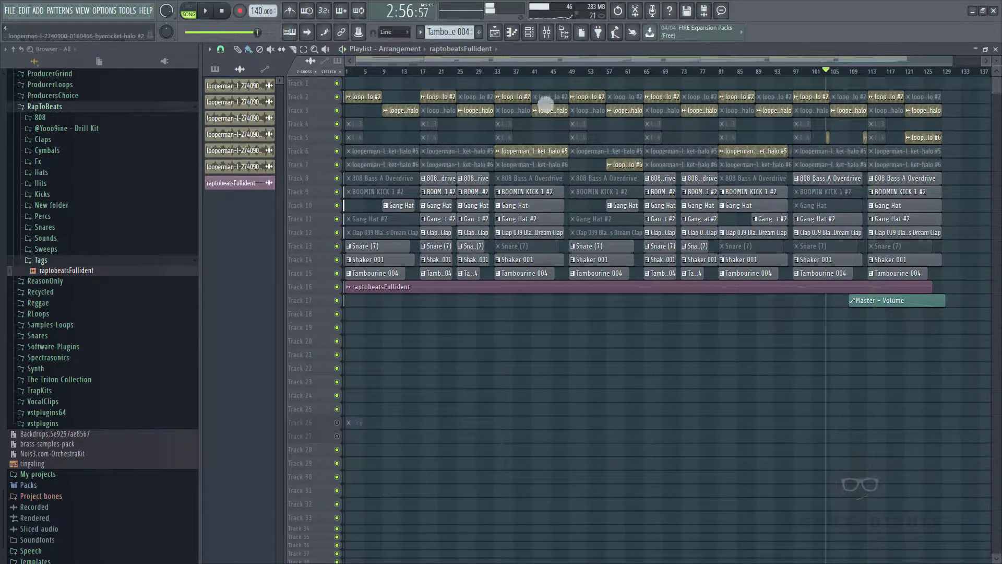
drag(392, 74, 218, 112)
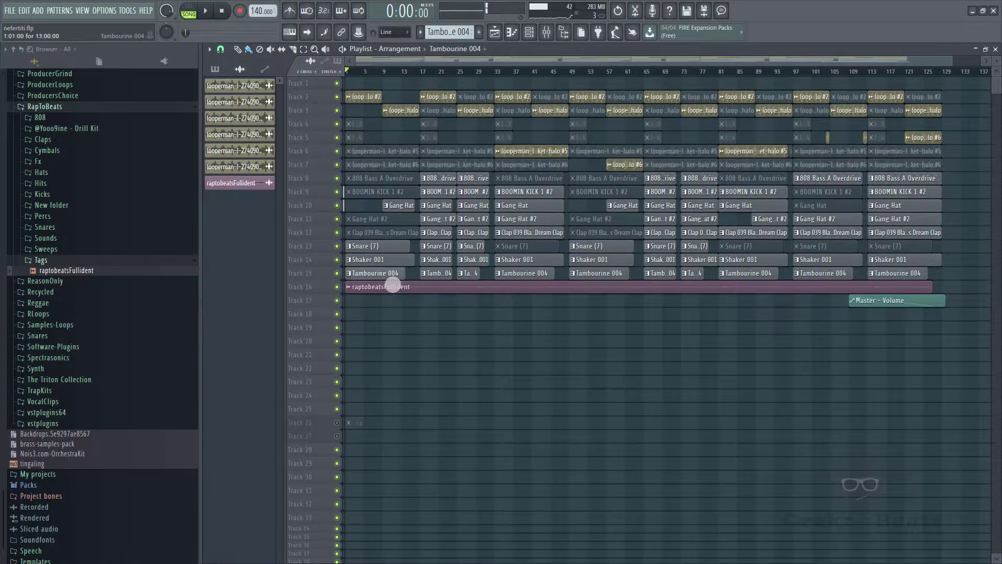
Lower the velocity of the Tambourine 004 note at bar 9 to about 62% and review the pattern's other notes.
double_click(392, 274)
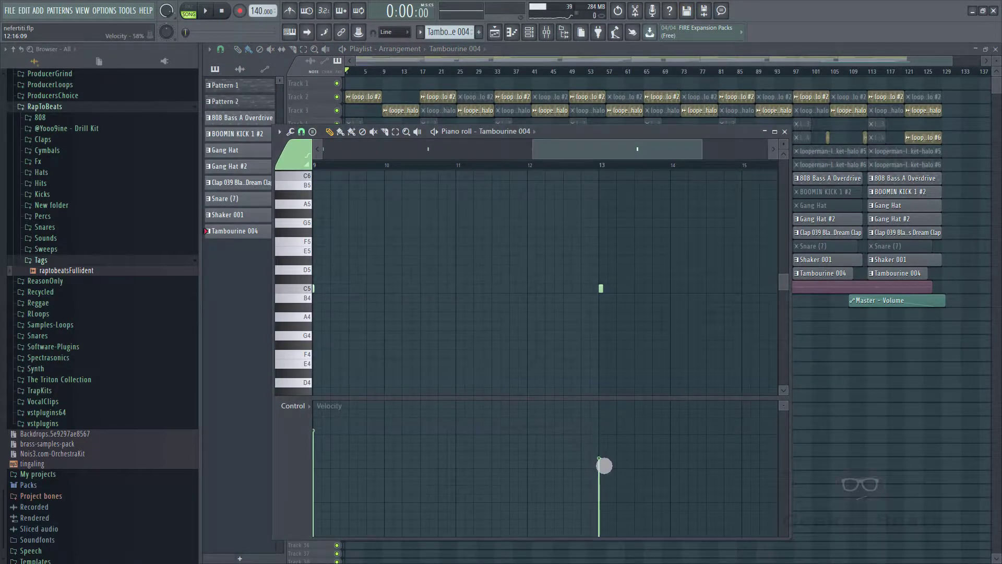
drag(316, 447, 304, 462)
key(space)
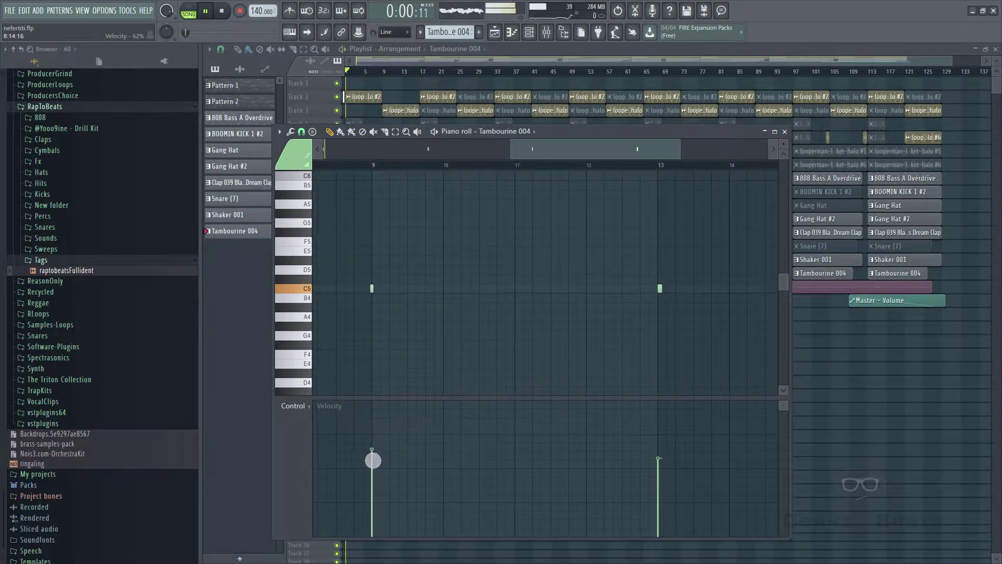
key(space)
drag(573, 157, 546, 183)
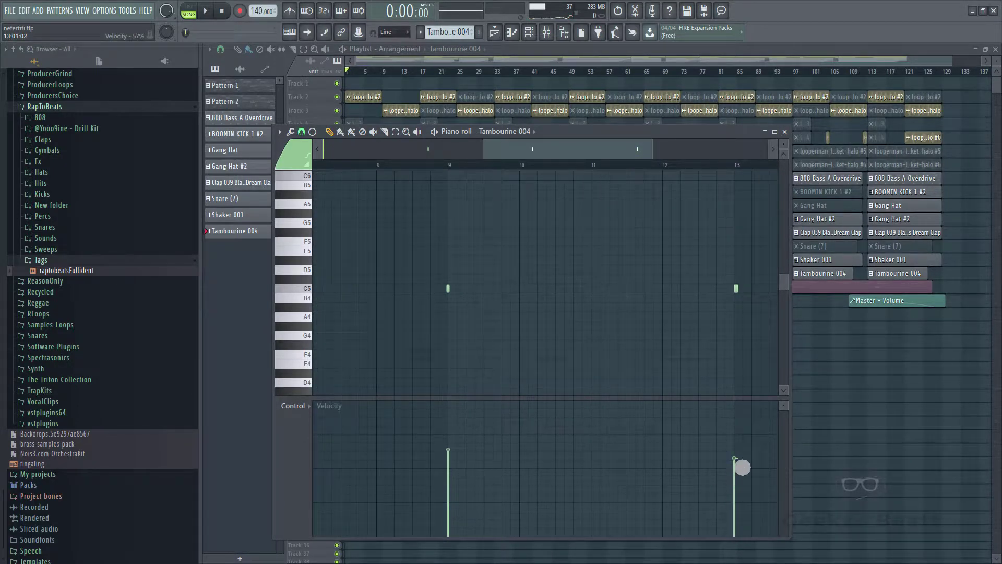
drag(726, 462, 573, 463)
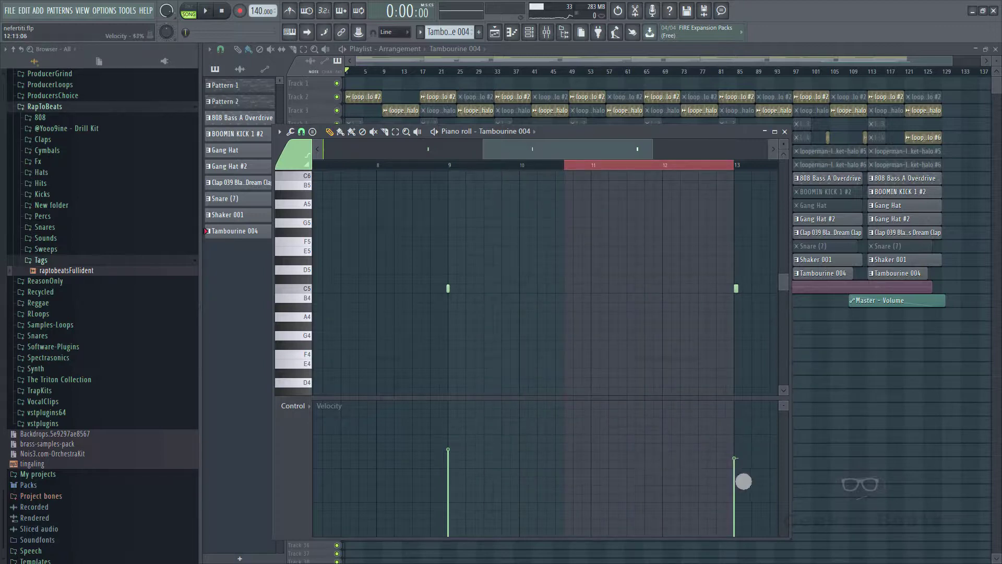
mouse_move(738, 468)
mouse_down()
mouse_move(273, 463)
mouse_move(351, 463)
mouse_move(290, 460)
mouse_move(342, 458)
mouse_up()
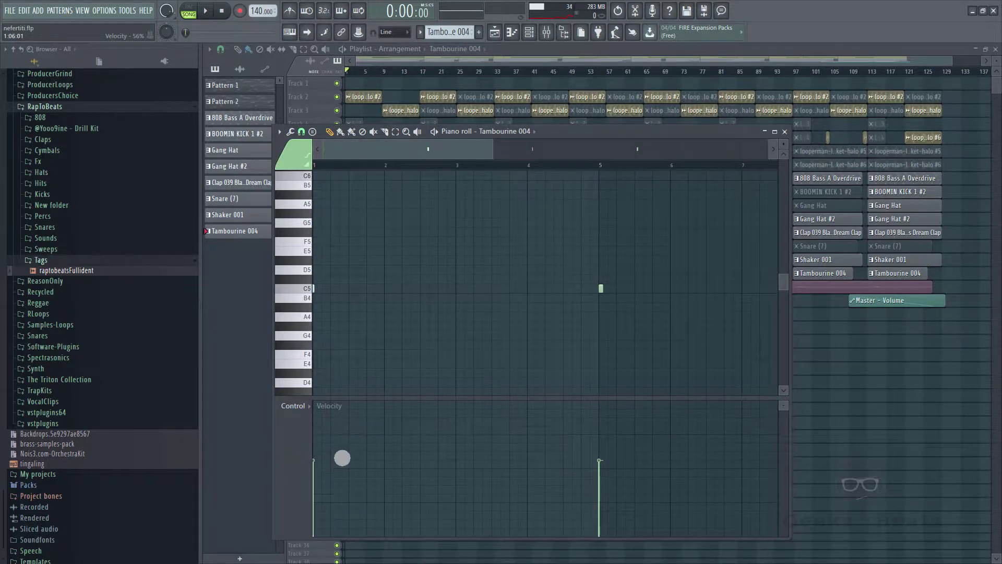
Listen to the arrangement from the start with the piano roll closed, and minimize the playlist.
key(space)
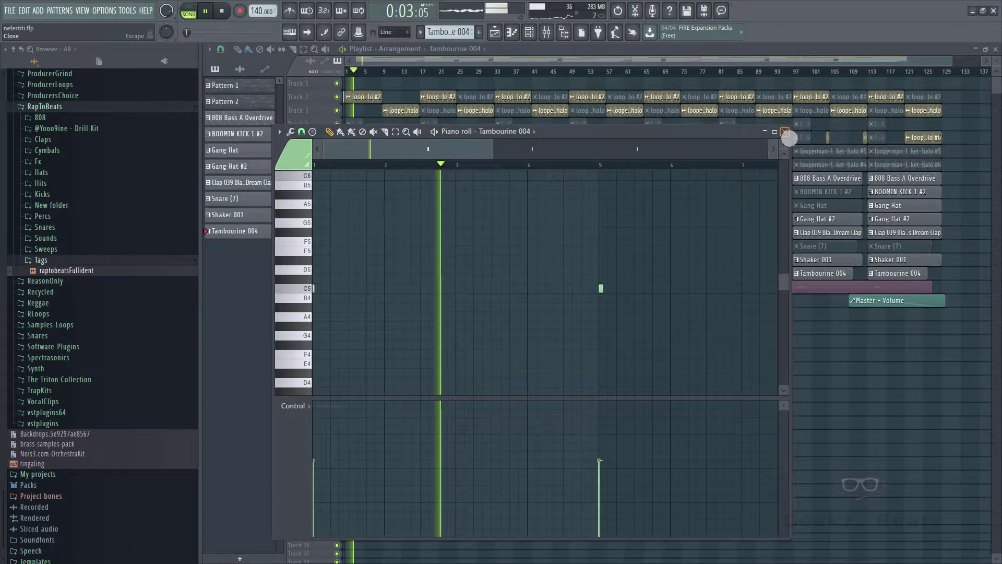
click(784, 132)
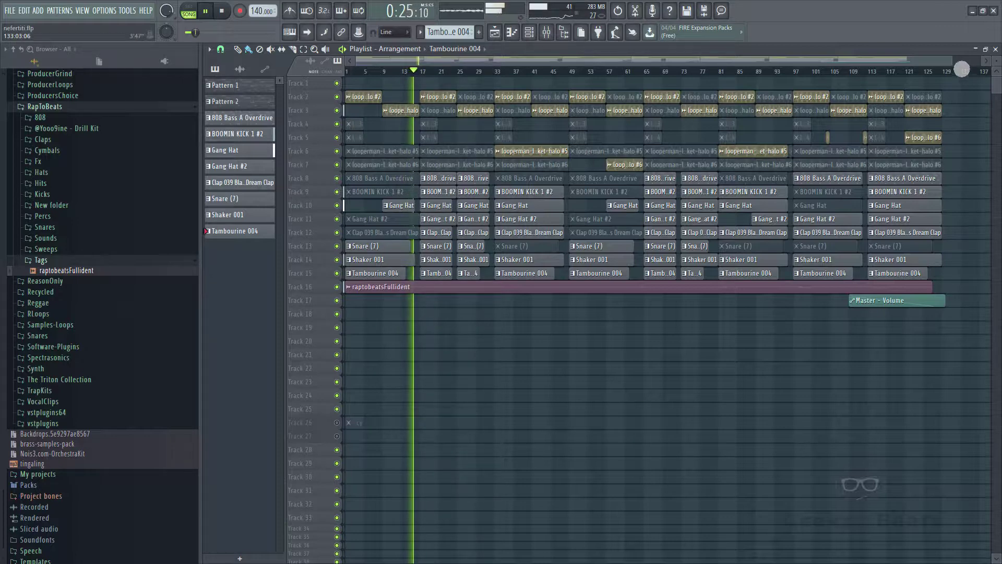
drag(957, 65, 874, 72)
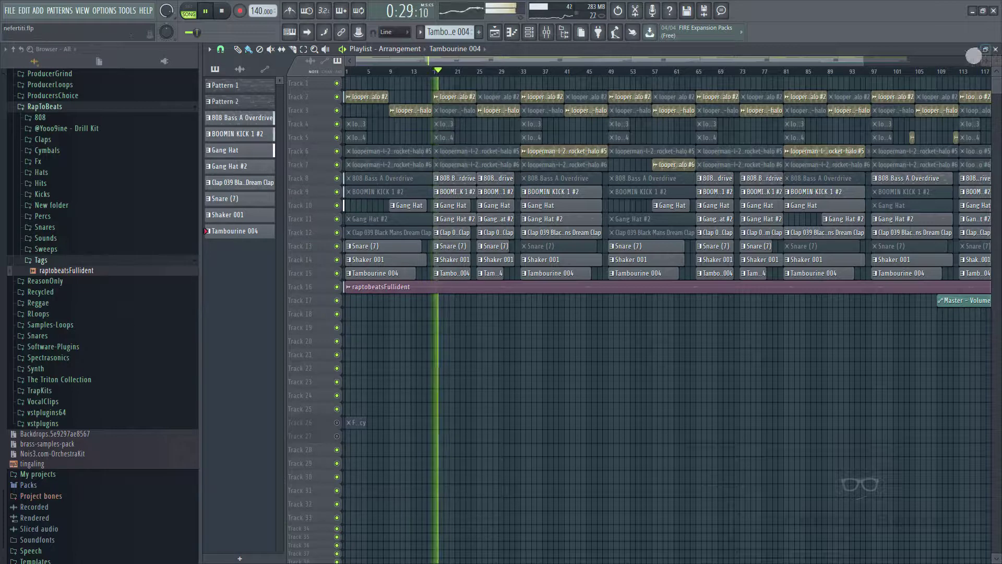
click(979, 53)
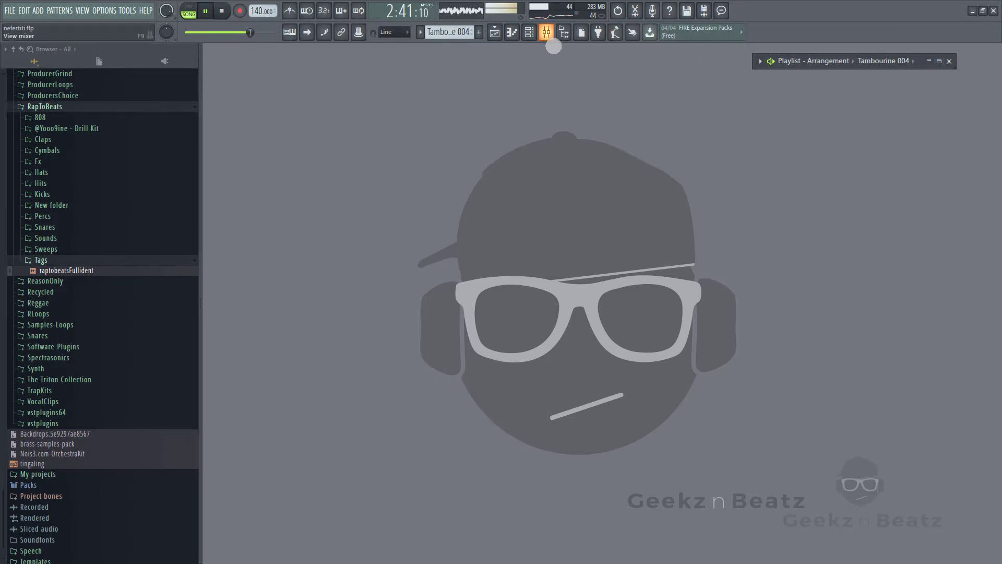
Add Fruity Filter to effect slot 5 of mixer track 7, the main halo loop, and lower its cutoff frequency to about two thirds.
click(548, 36)
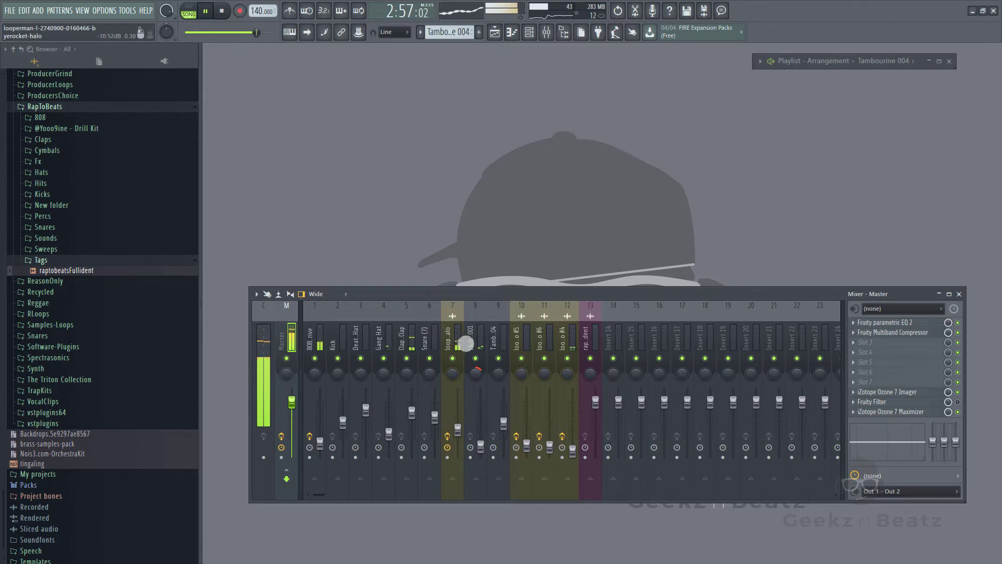
click(466, 342)
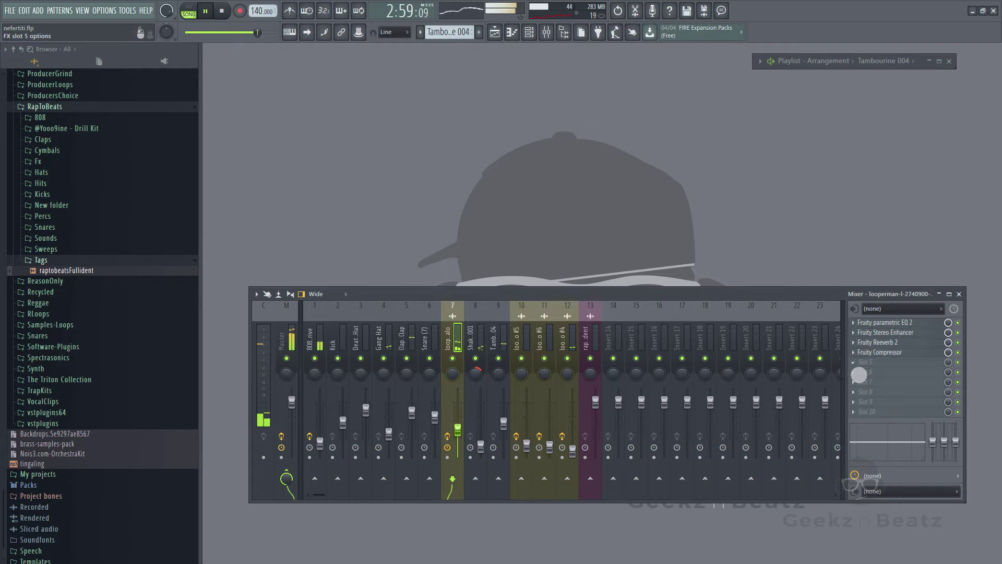
click(858, 374)
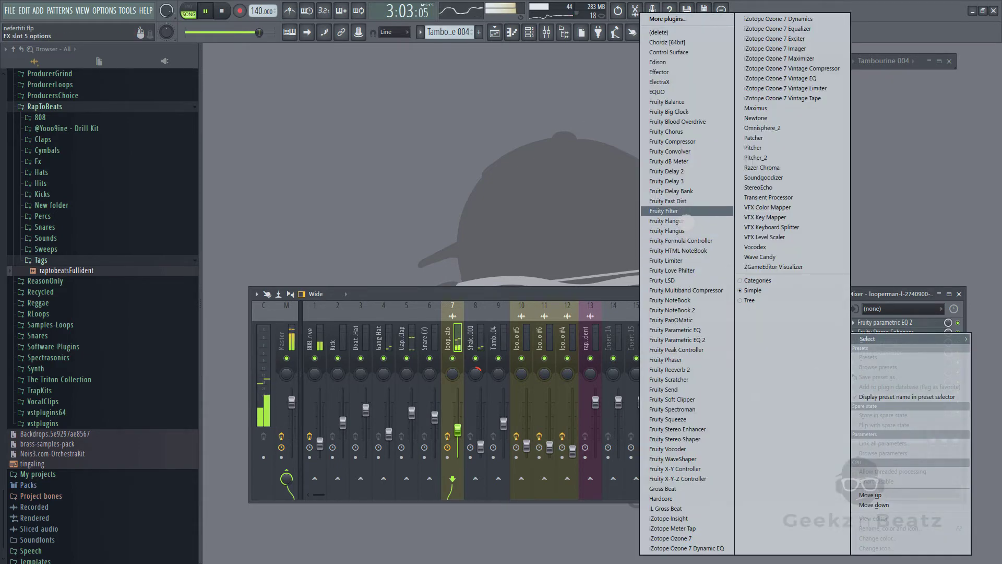
click(681, 212)
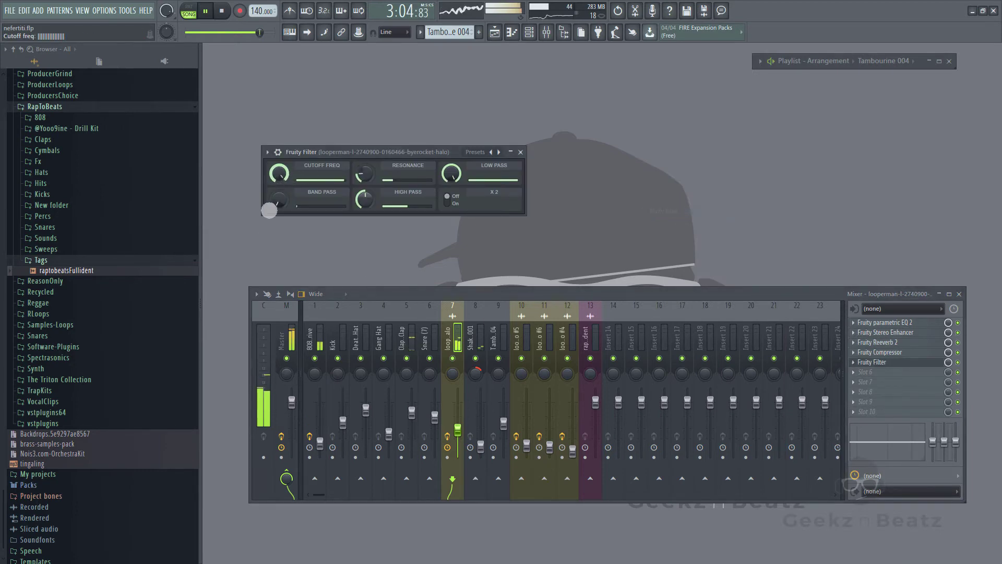
drag(269, 211, 253, 366)
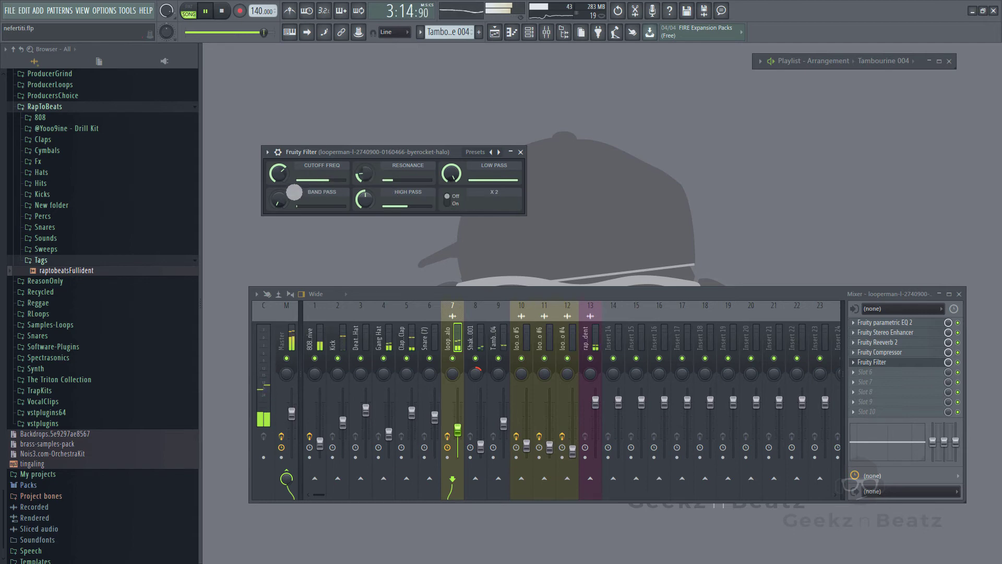
drag(289, 186, 298, 205)
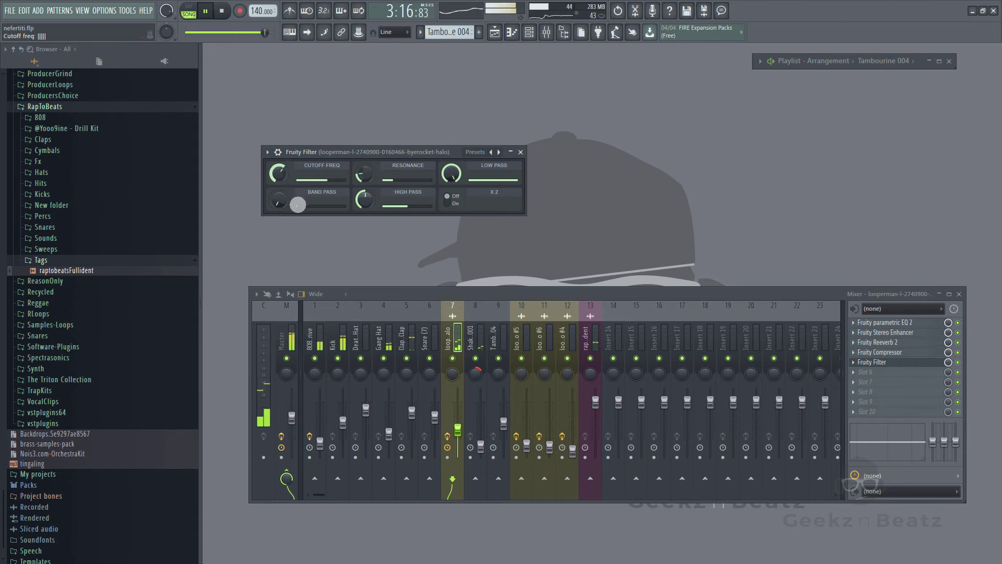